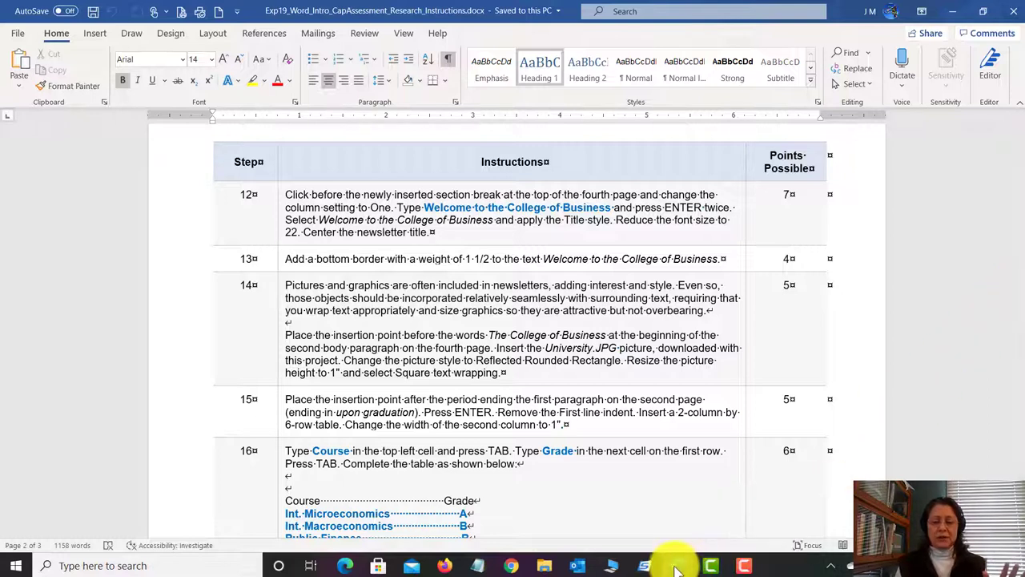
# - Read the step 12 requirements for the newsletter title in the Exp19_Word_Intro_CapAssessment_Research_Instructions.docx document
pyautogui.moveTo(677, 570)
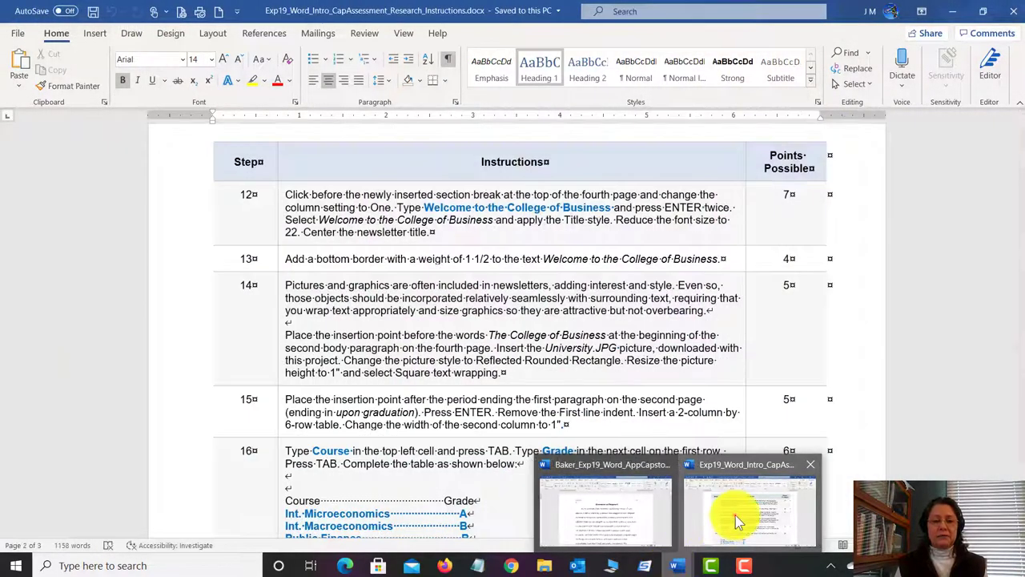
pyautogui.click(730, 512)
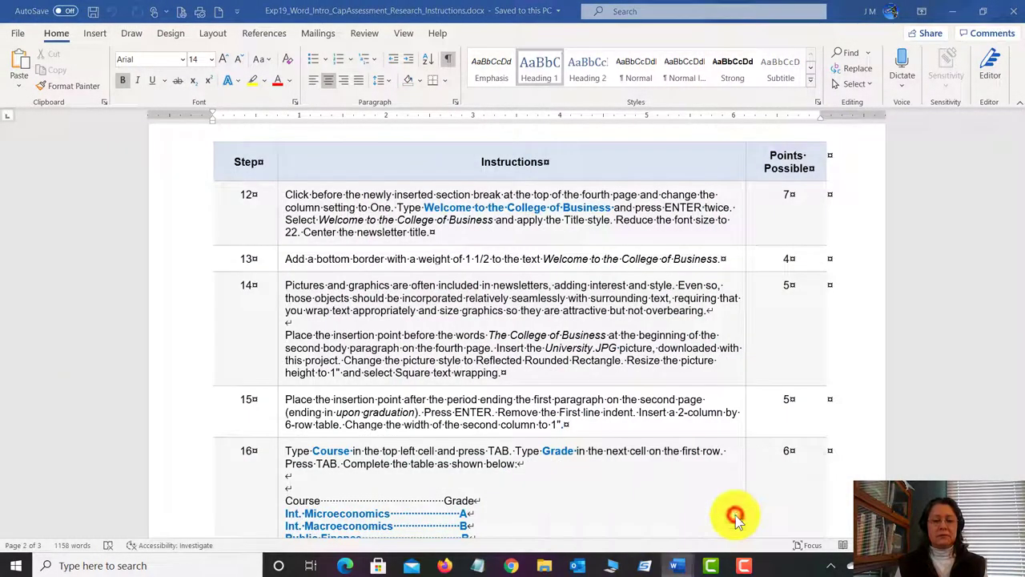
pyautogui.click(286, 193)
pyautogui.moveTo(286, 193); pyautogui.dragTo(498, 194)
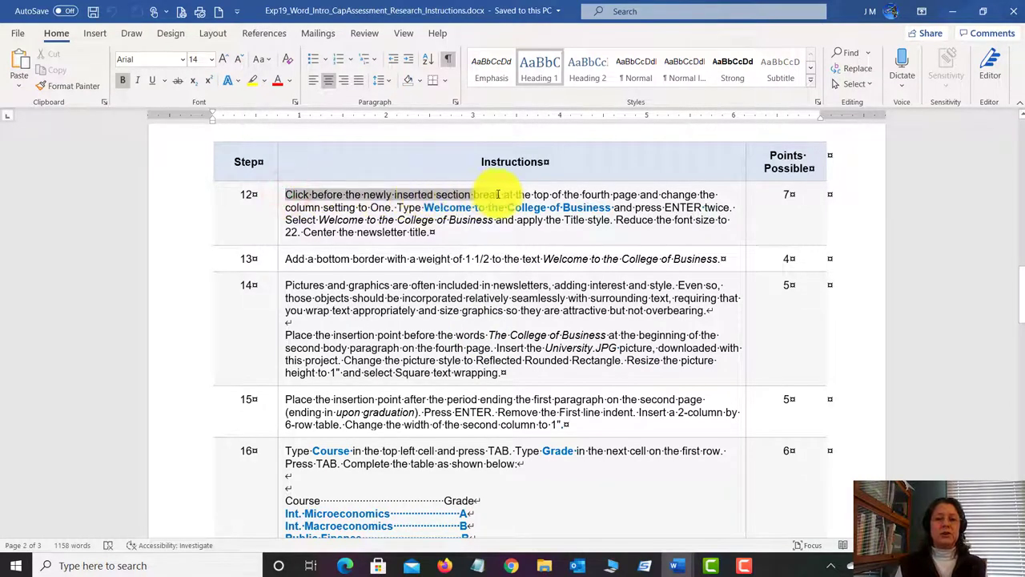
pyautogui.click(568, 194)
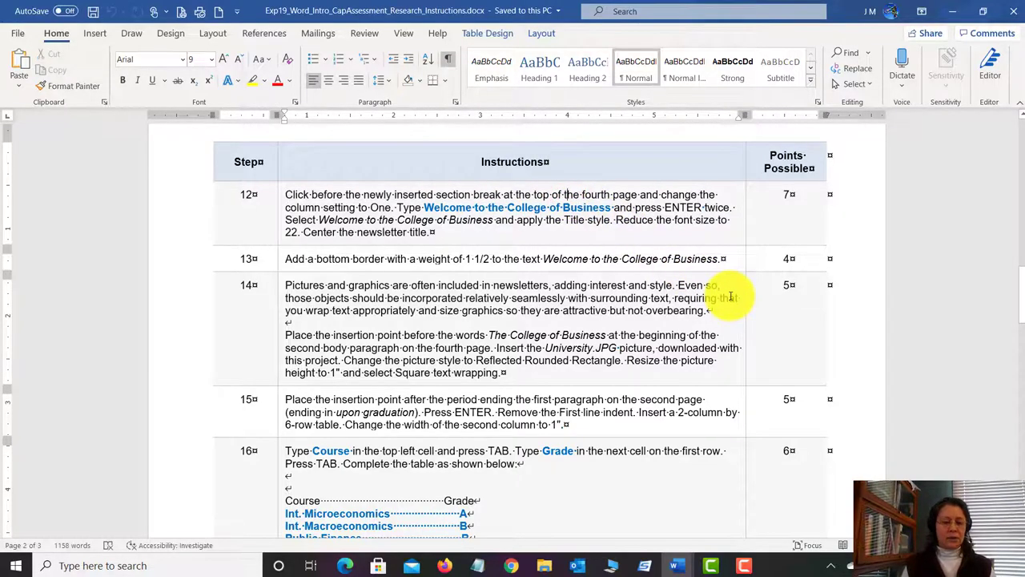
pyautogui.scroll(4, 731, 297)
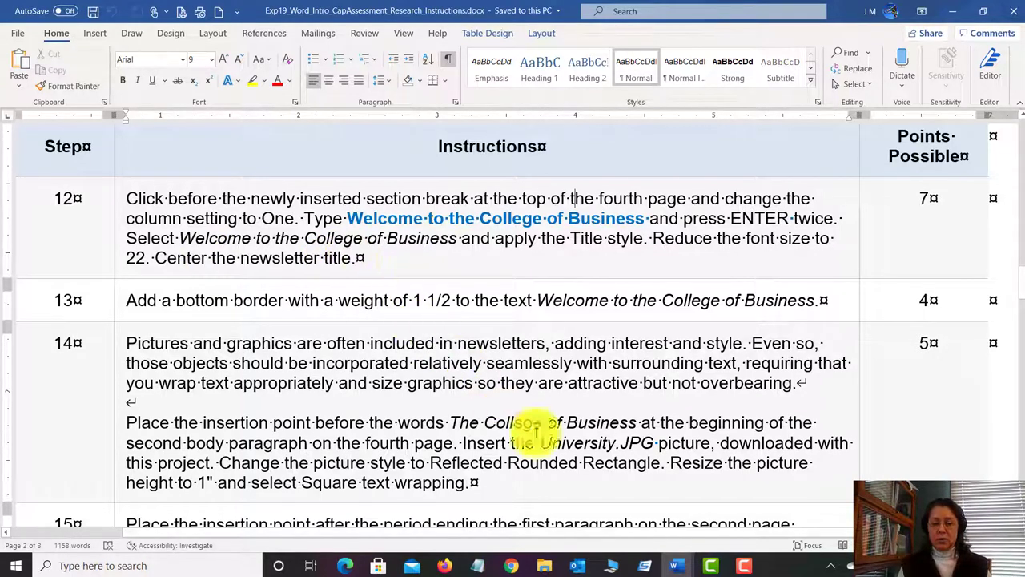
# - Switch to the AppCapstone_IntroAssessment_Research document and examine the page and section breaks from the third page to the last
pyautogui.moveTo(678, 566)
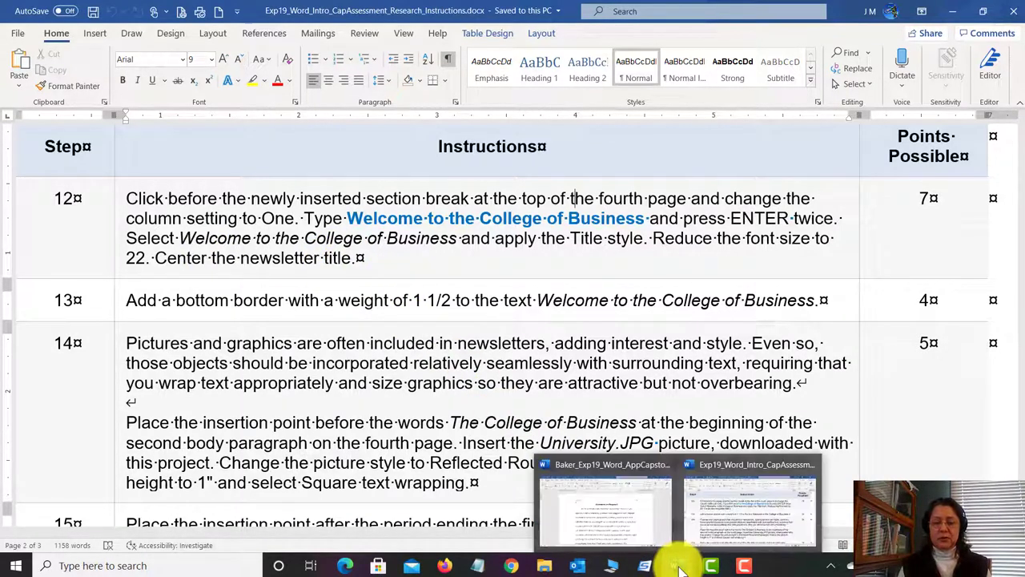
pyautogui.click(635, 526)
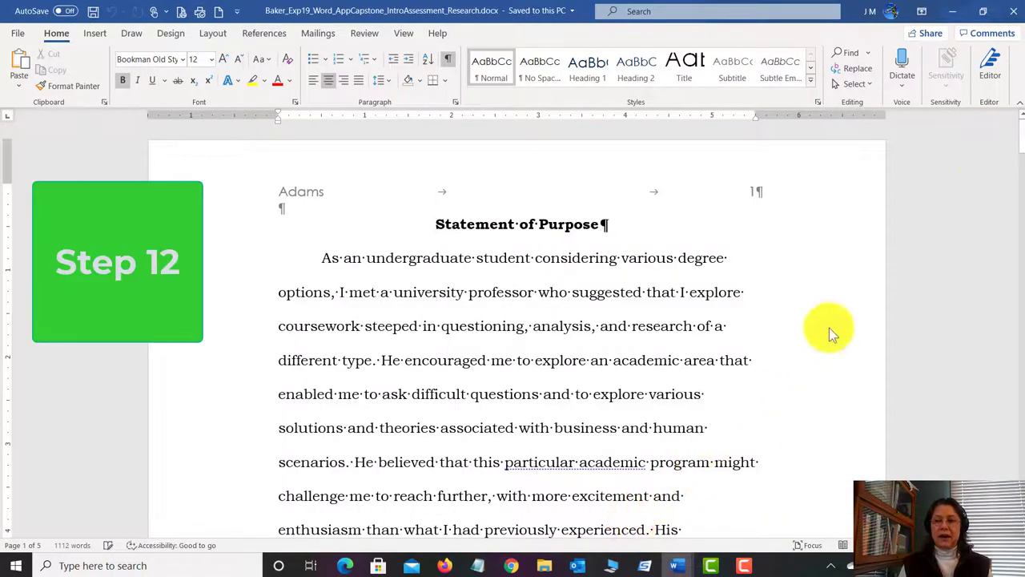
pyautogui.moveTo(1021, 130); pyautogui.dragTo(1018, 314)
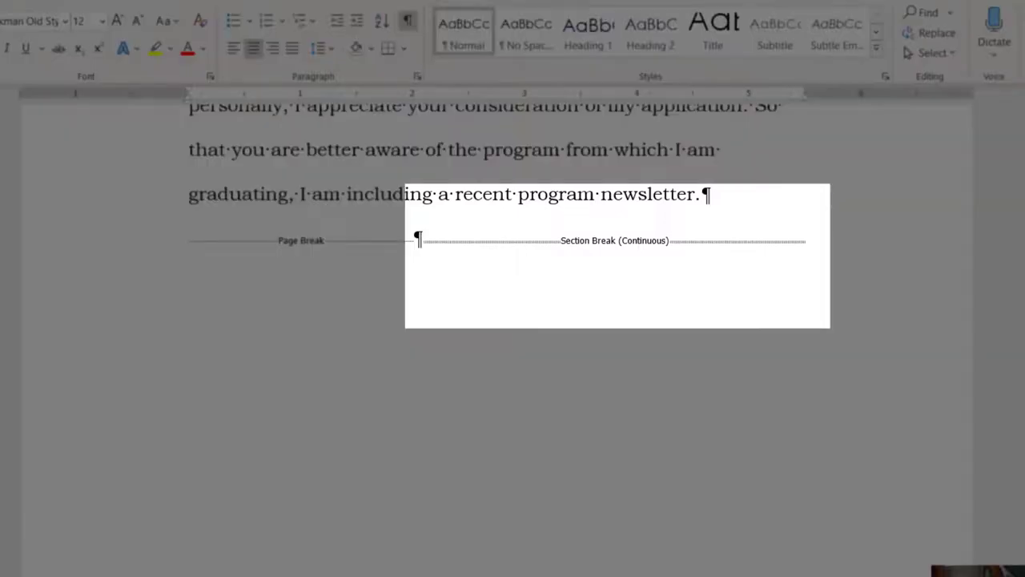
pyautogui.scroll(-6, 496, 336)
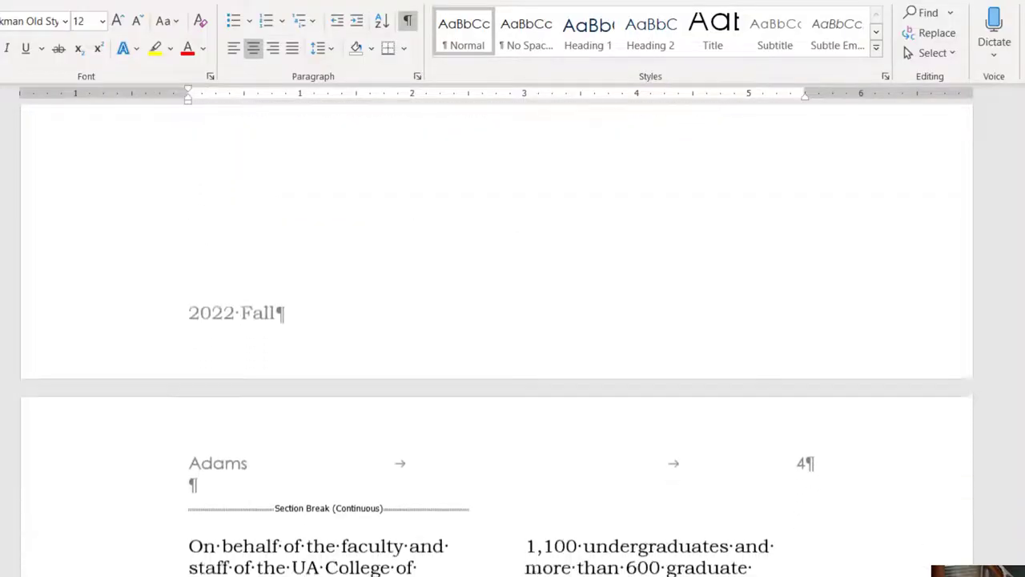
pyautogui.scroll(-3, 496, 336)
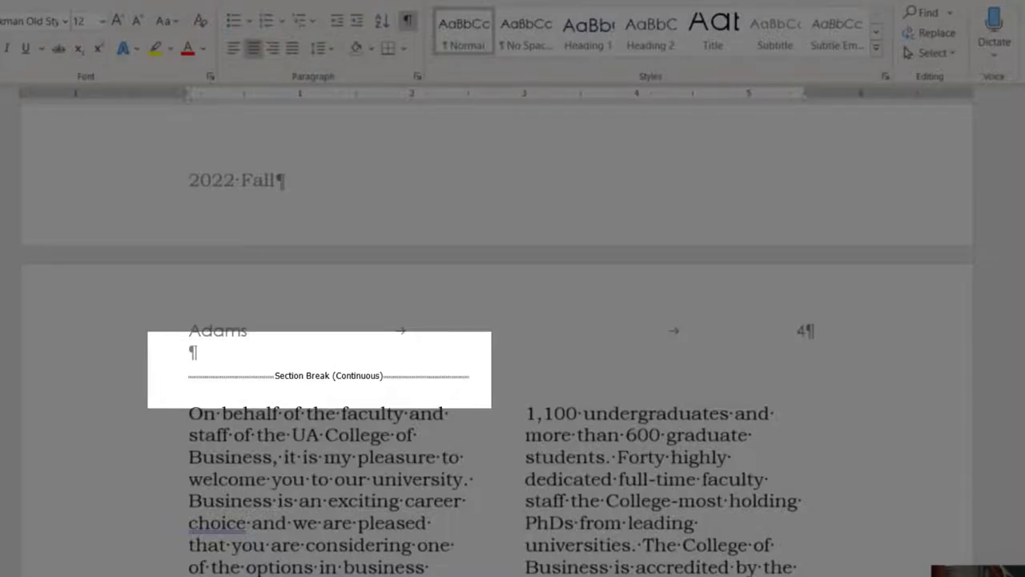
pyautogui.scroll(-1, 497, 368)
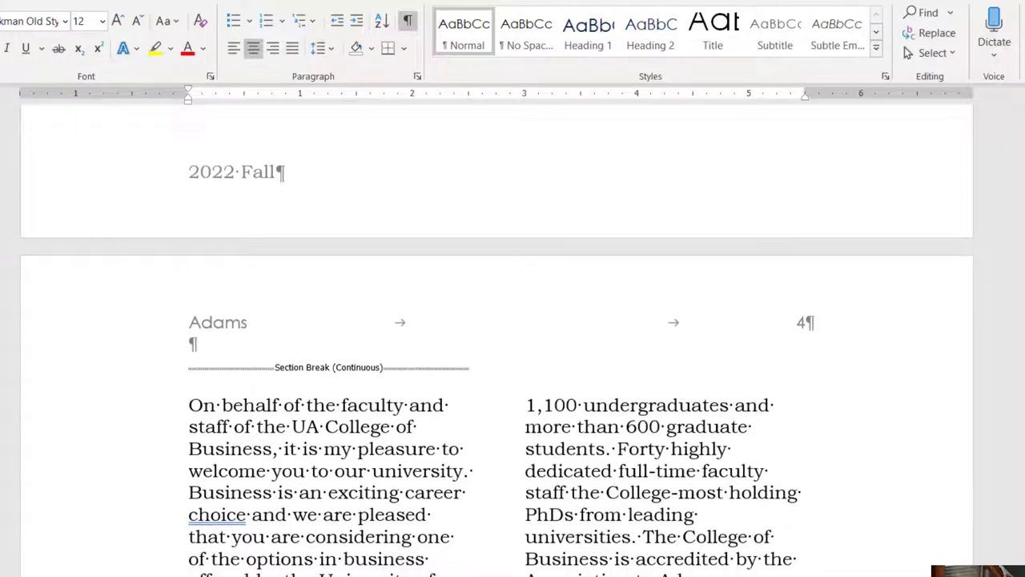
pyautogui.scroll(-5, 497, 336)
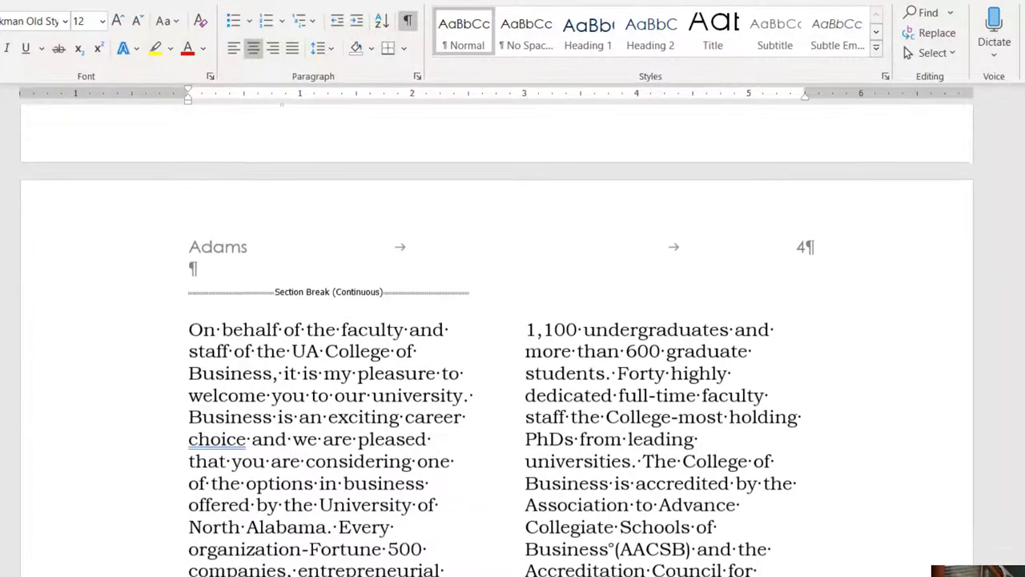
pyautogui.scroll(-1, 496, 336)
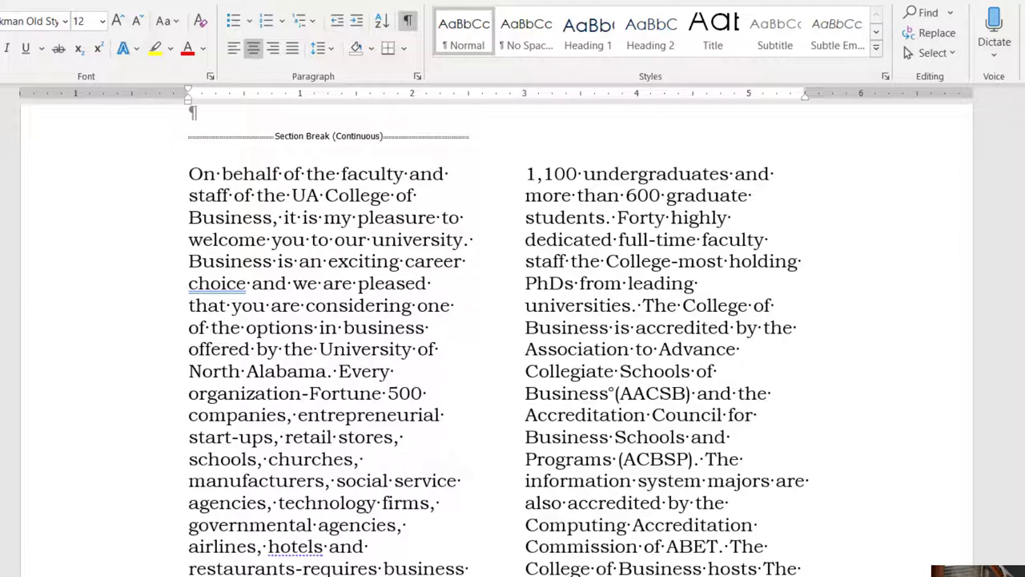
pyautogui.moveTo(1021, 420); pyautogui.dragTo(1021, 527)
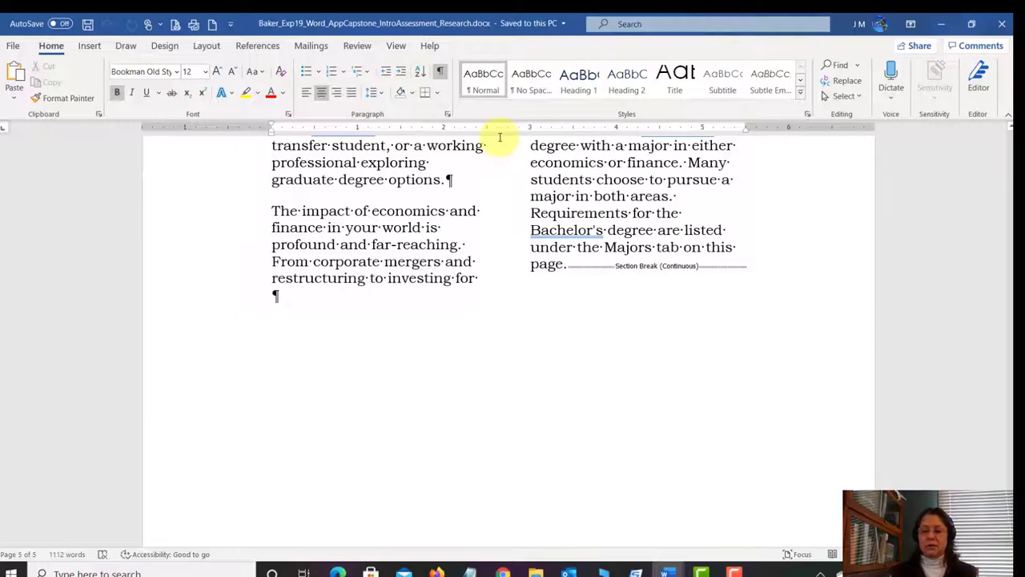
pyautogui.scroll(-3, 913, 440)
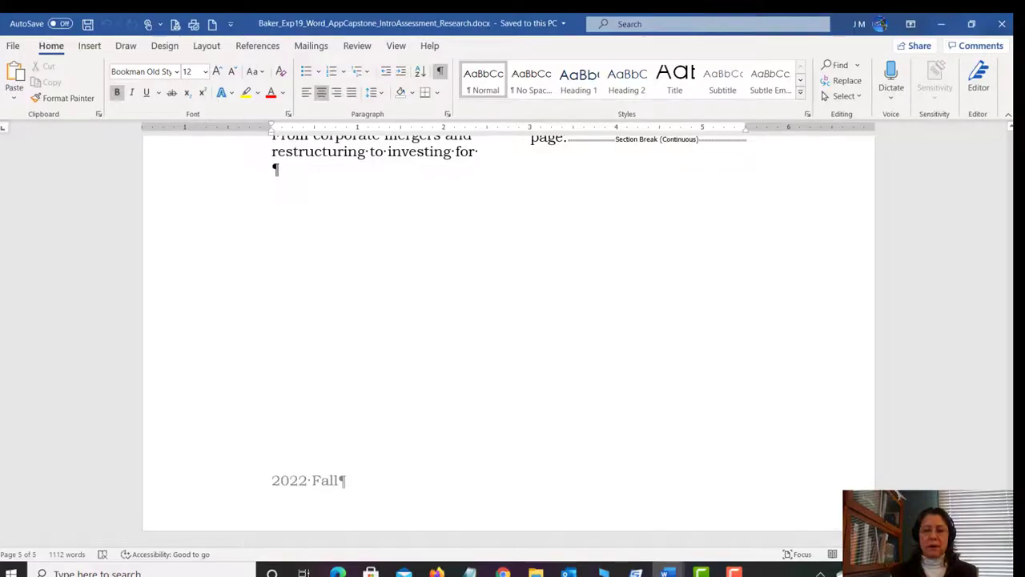
pyautogui.scroll(10, 1008, 439)
pyautogui.moveTo(1008, 439); pyautogui.dragTo(1007, 372)
pyautogui.scroll(-1, 1004, 372)
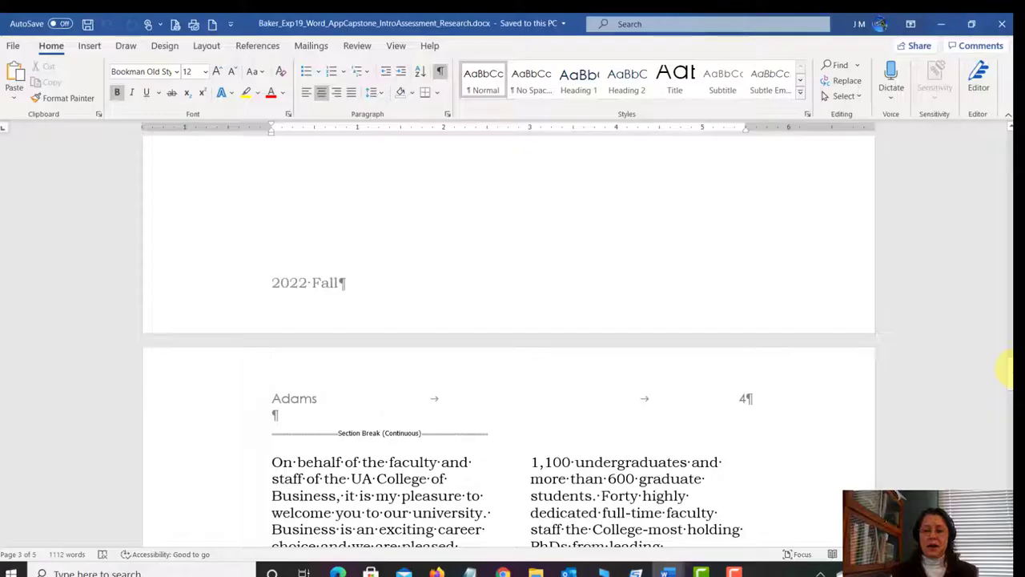
pyautogui.moveTo(1008, 366); pyautogui.dragTo(1006, 325)
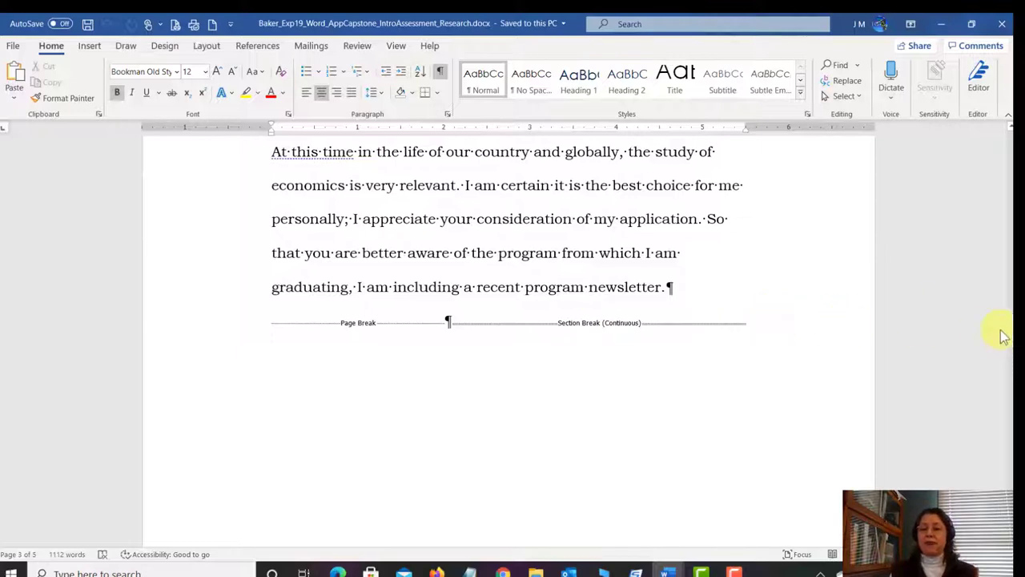
pyautogui.moveTo(1008, 328); pyautogui.dragTo(1007, 393)
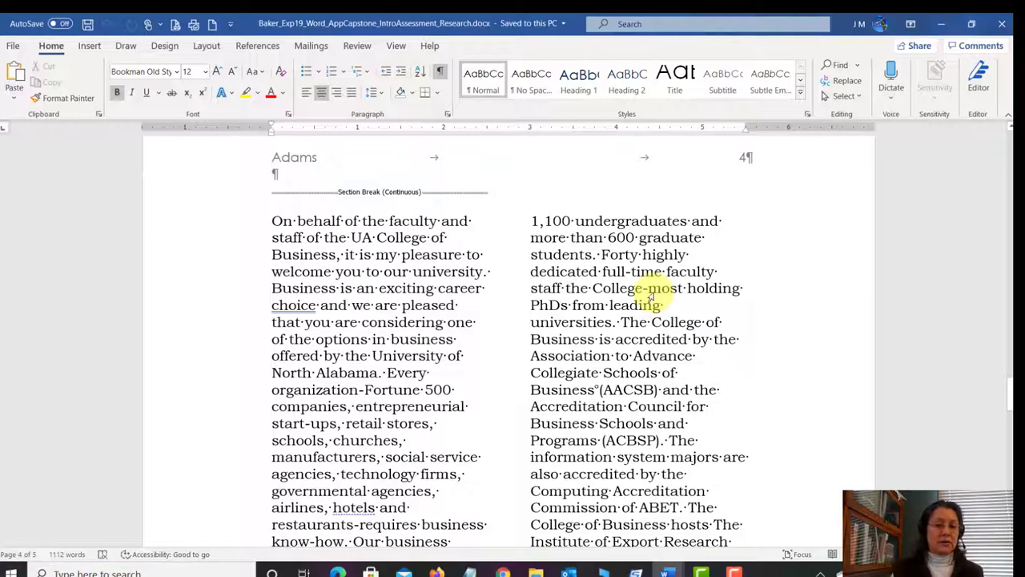
# - Place the insertion point before the section break at the start of the fourth page and set that section to one column
pyautogui.click(269, 192)
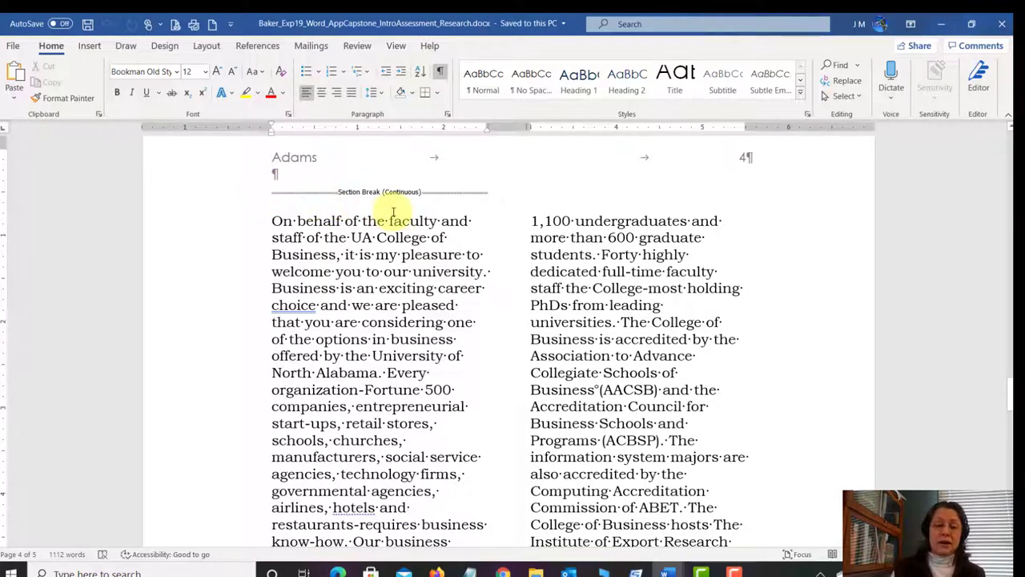
pyautogui.click(266, 210)
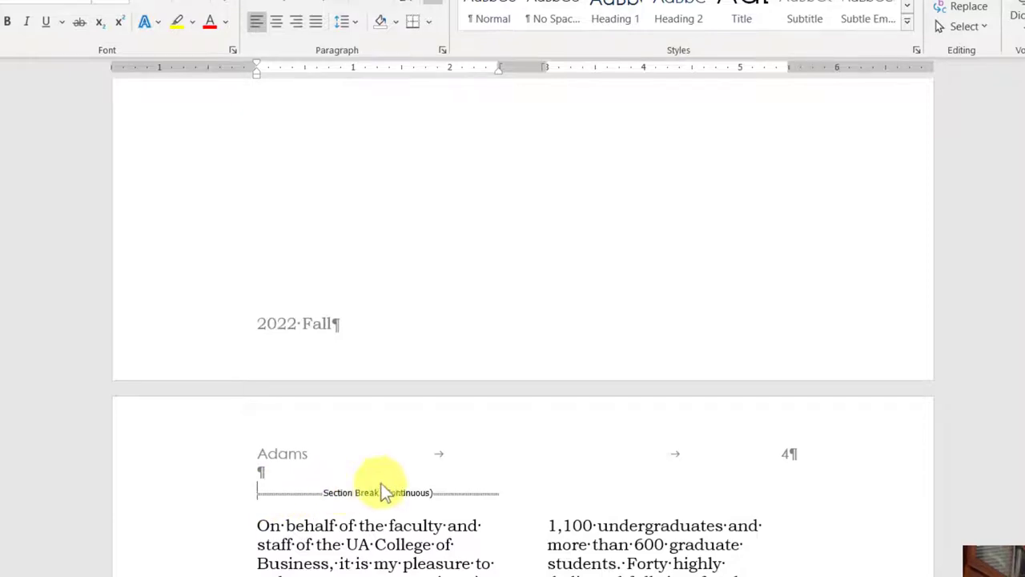
pyautogui.scroll(6, 523, 327)
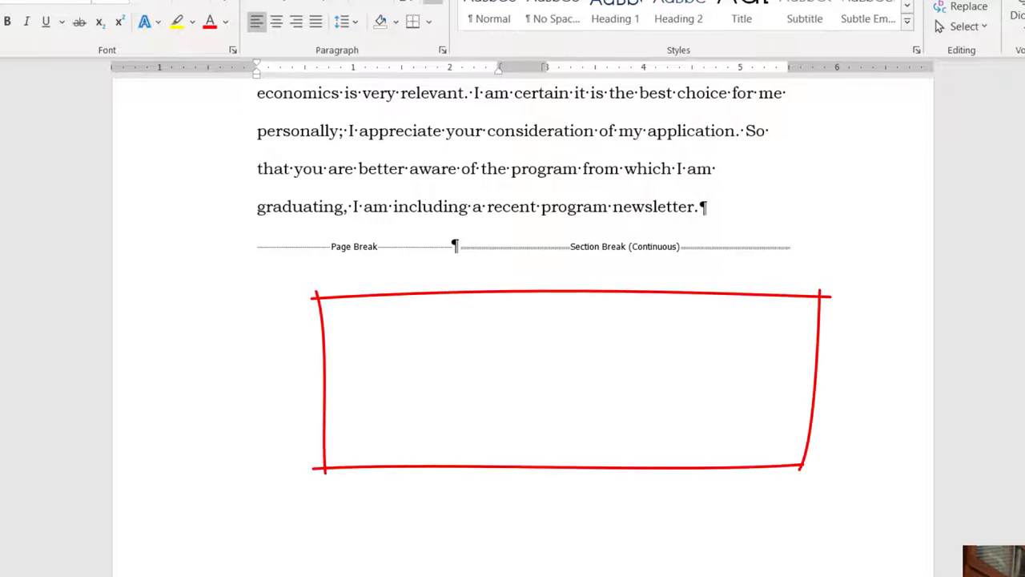
pyautogui.scroll(-10, 523, 327)
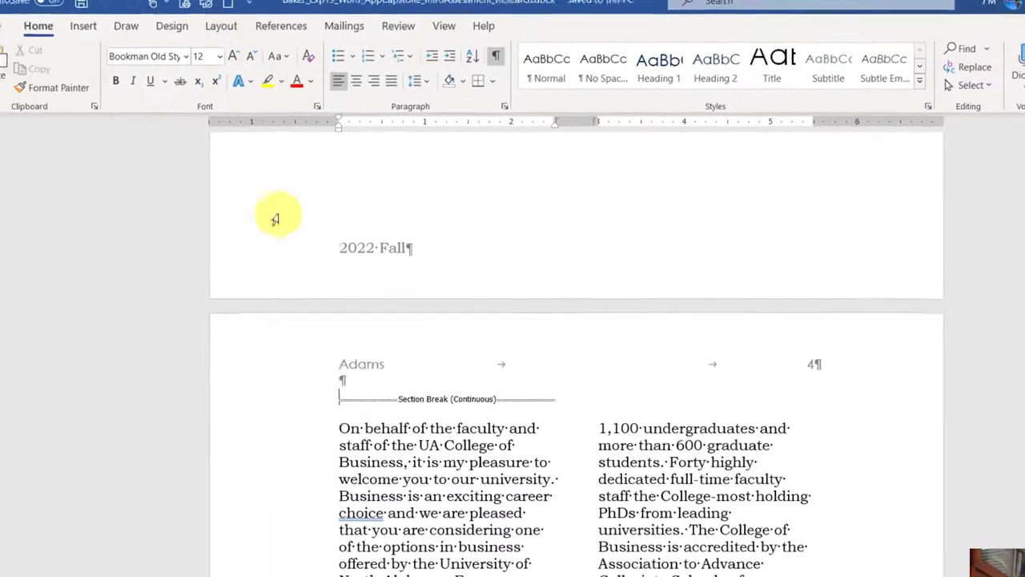
pyautogui.click(244, 41)
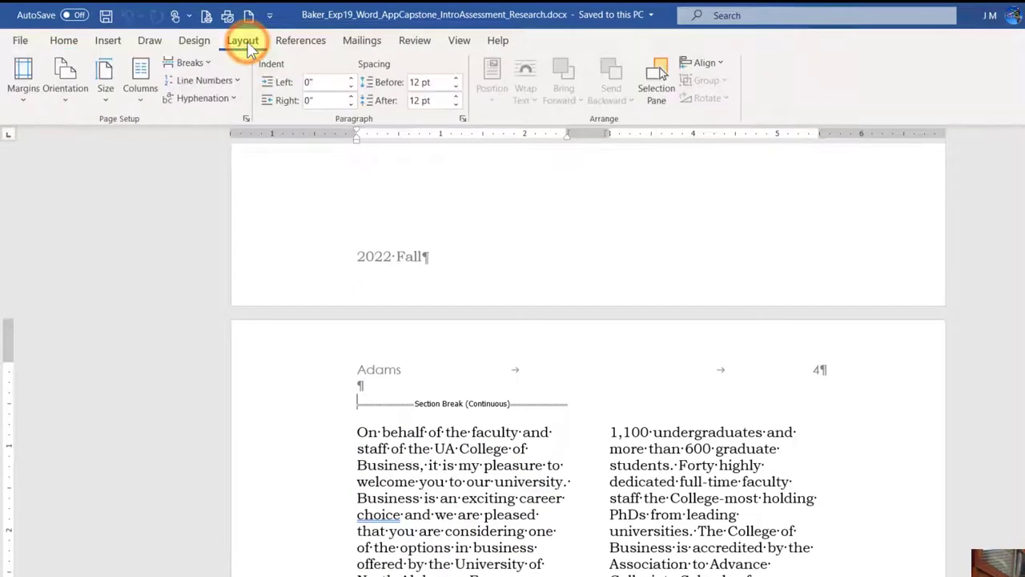
pyautogui.click(138, 99)
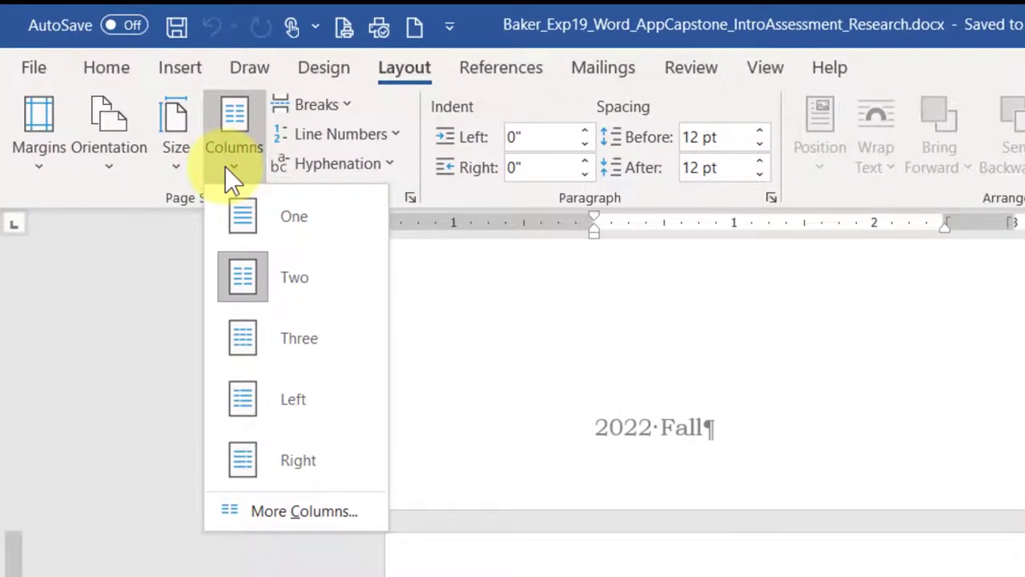
pyautogui.click(243, 214)
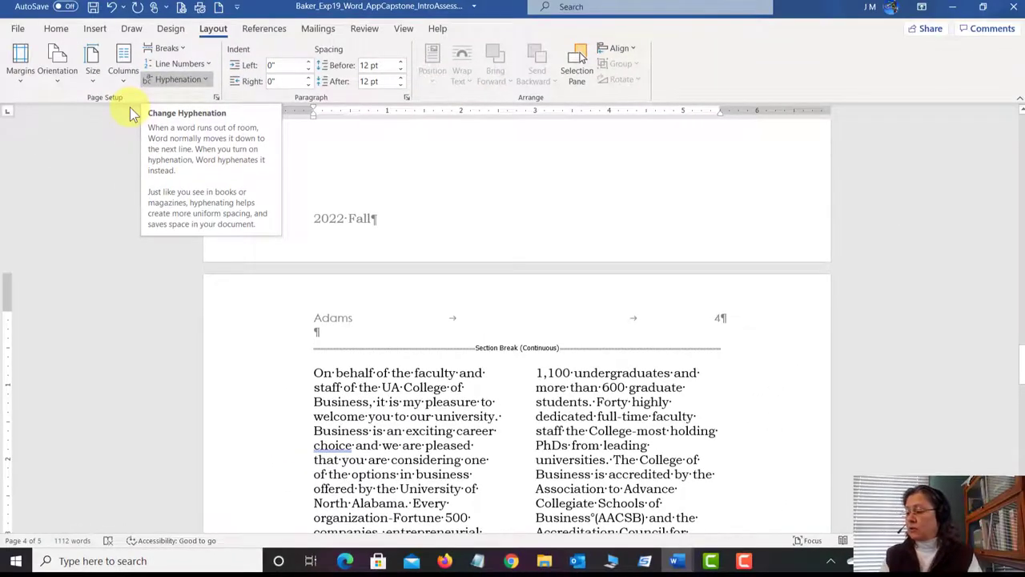
# - Enter the title "Welcome to the College of Business" before the fourth page's section break, followed by a blank paragraph
pyautogui.write('WEl')
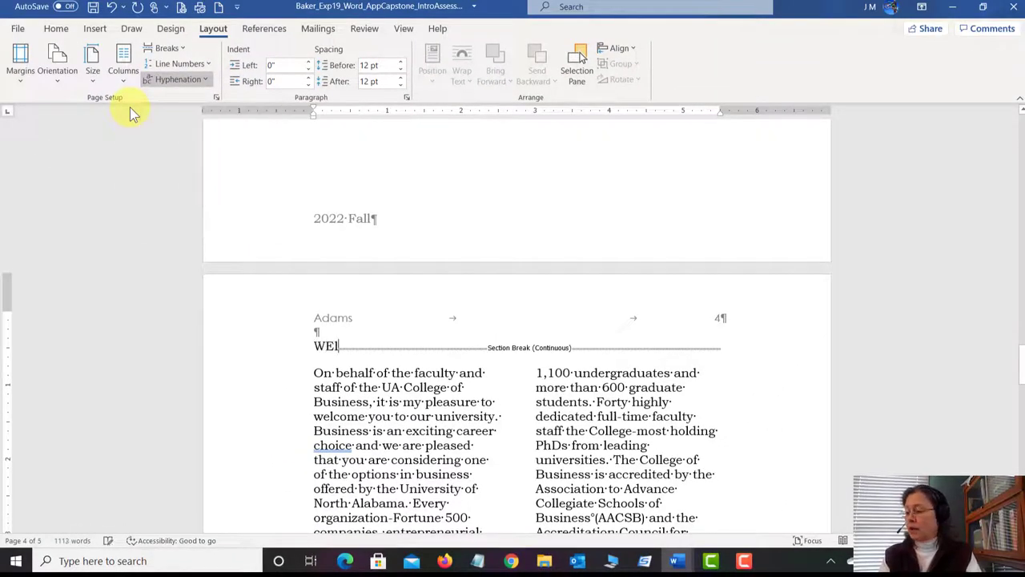
pyautogui.write('come to the C')
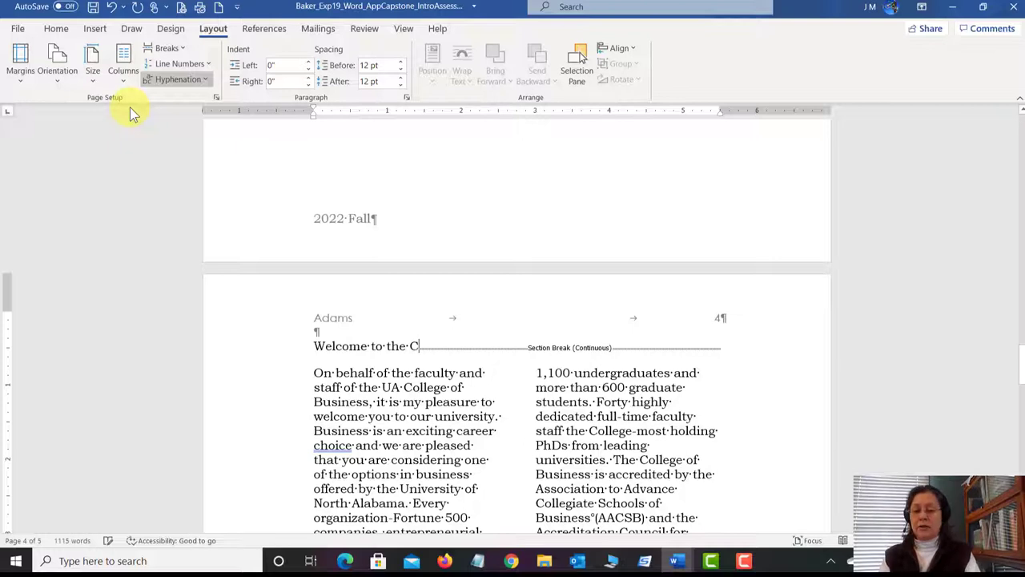
pyautogui.write('ollege of Business')
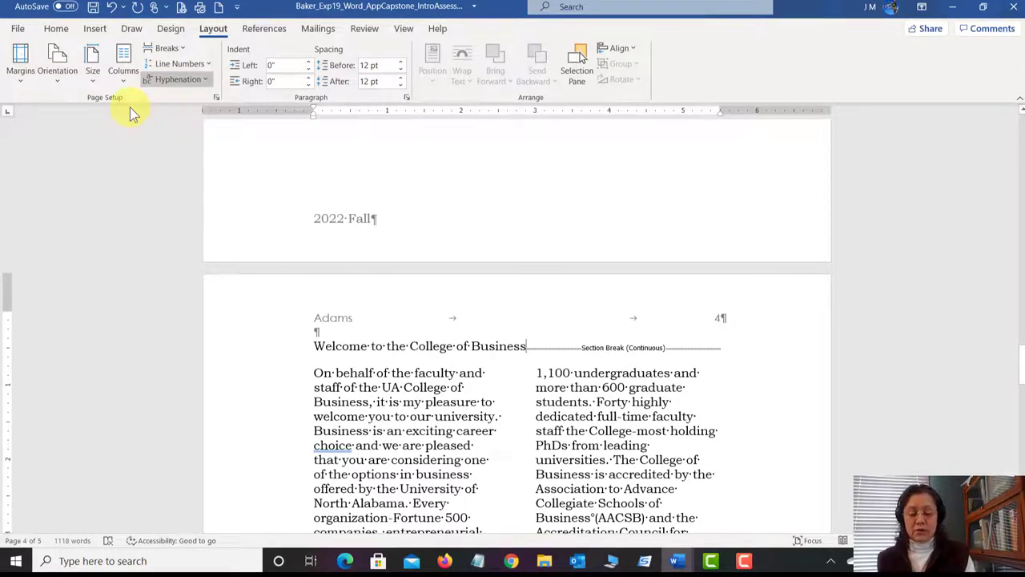
pyautogui.press('Return')
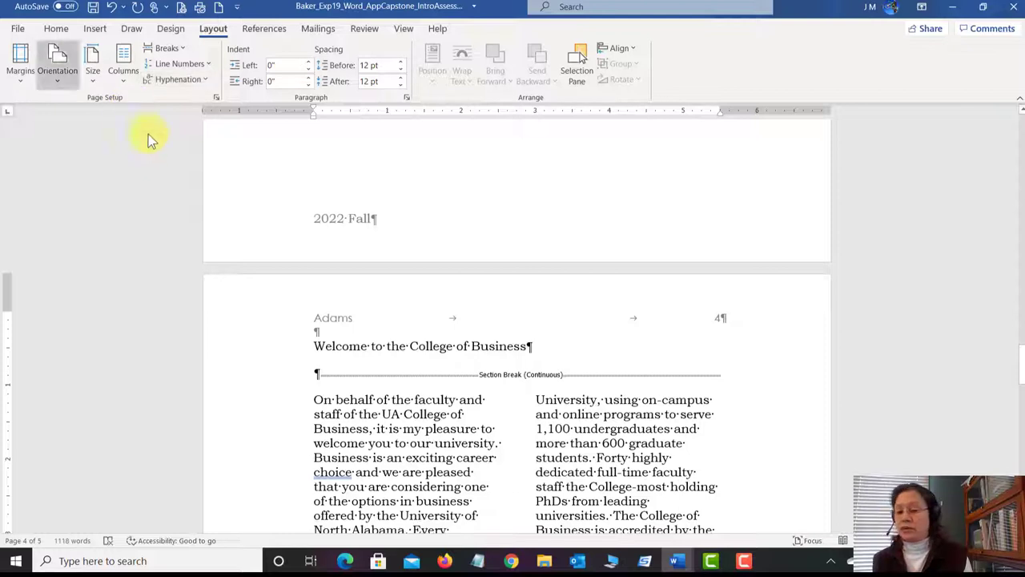
# - Apply the Title style to the "Welcome to the College of Business" line and set its font size to 22
pyautogui.click(295, 351)
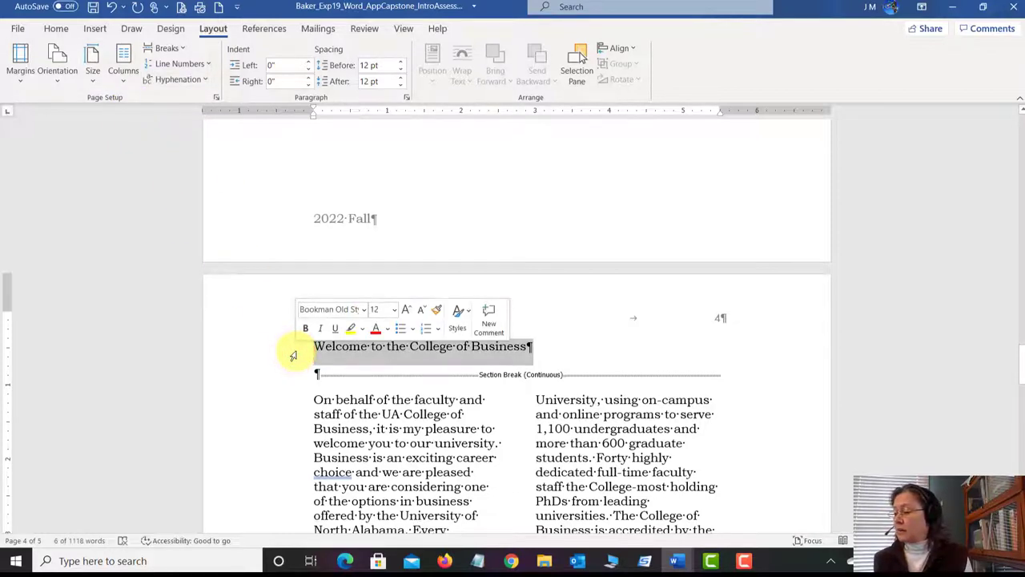
pyautogui.click(55, 29)
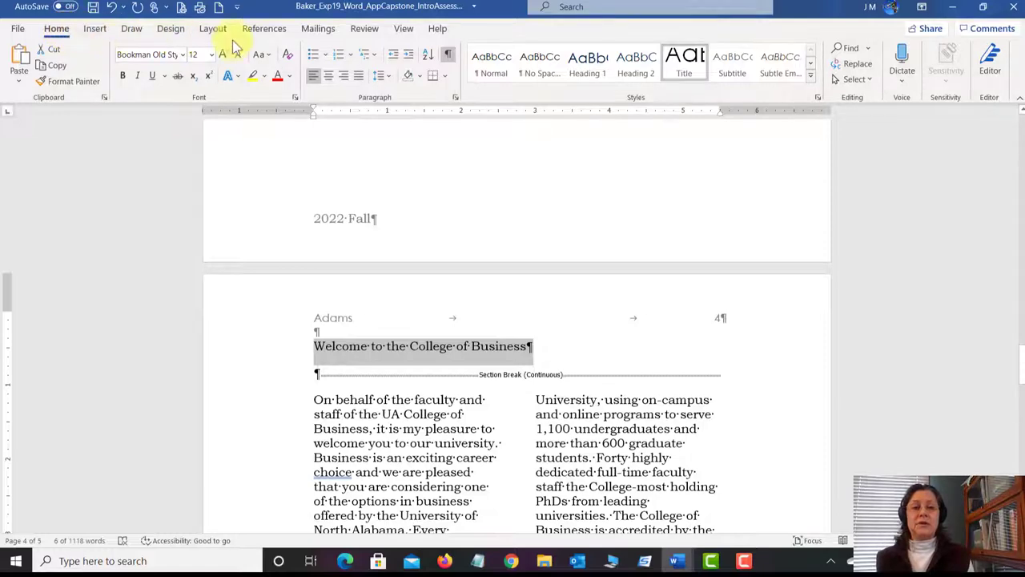
pyautogui.click(692, 73)
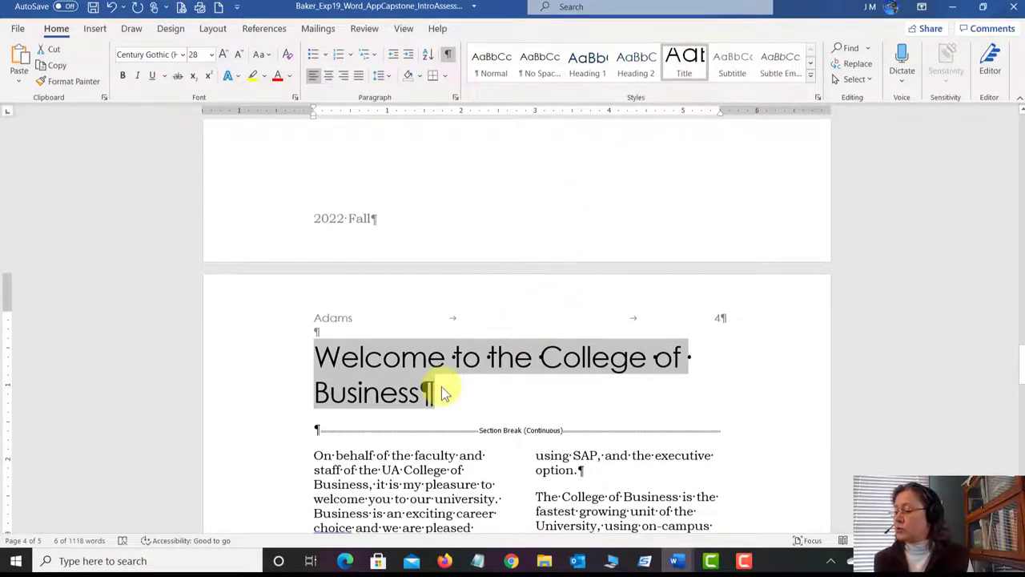
pyautogui.click(197, 54)
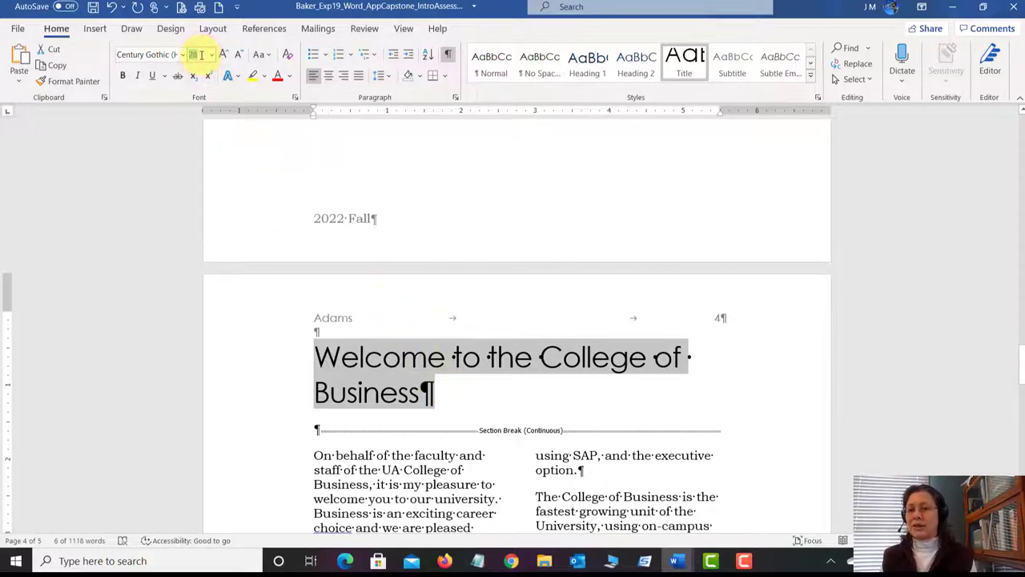
pyautogui.write('22')
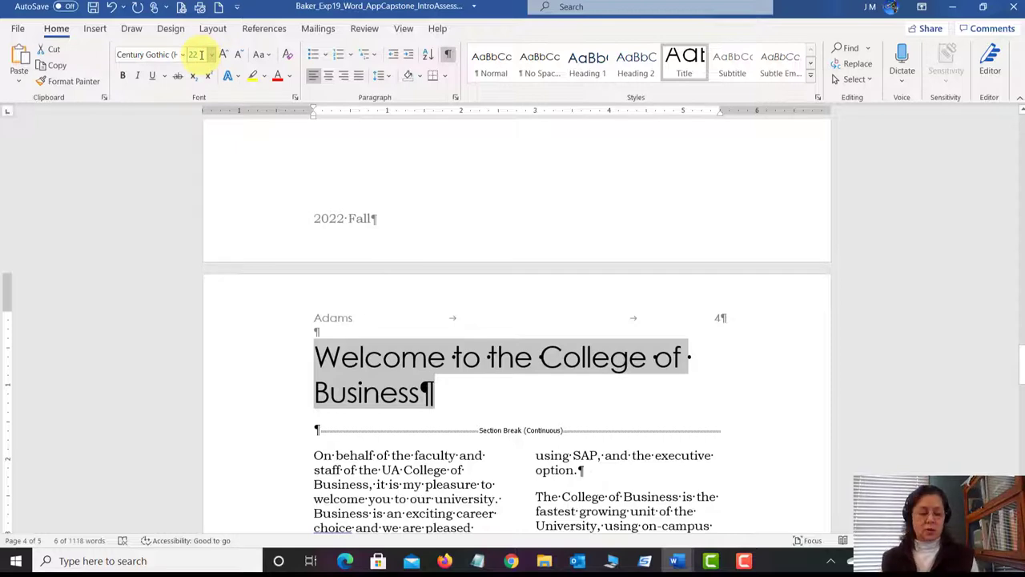
pyautogui.press('Return')
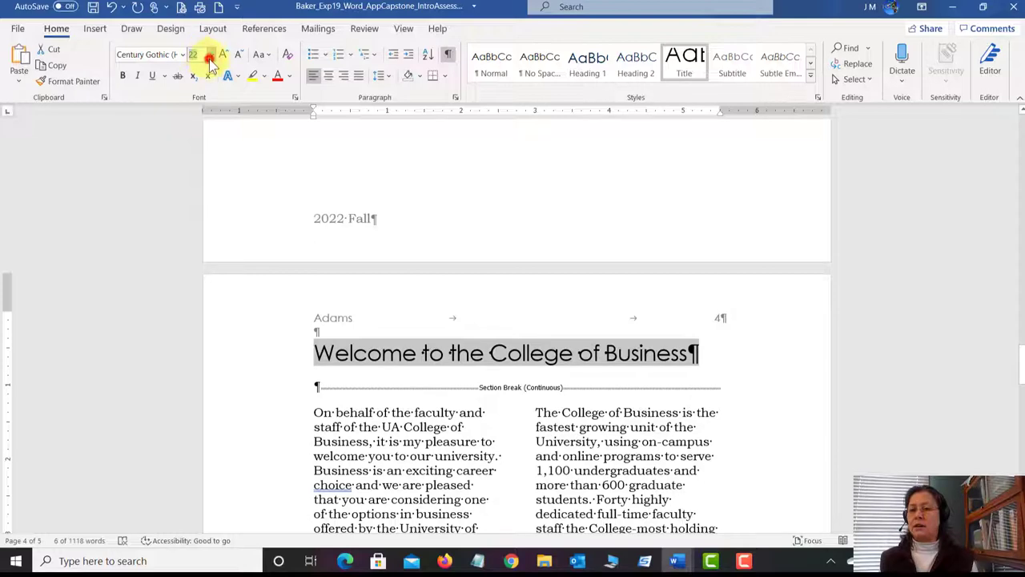
pyautogui.click(211, 56)
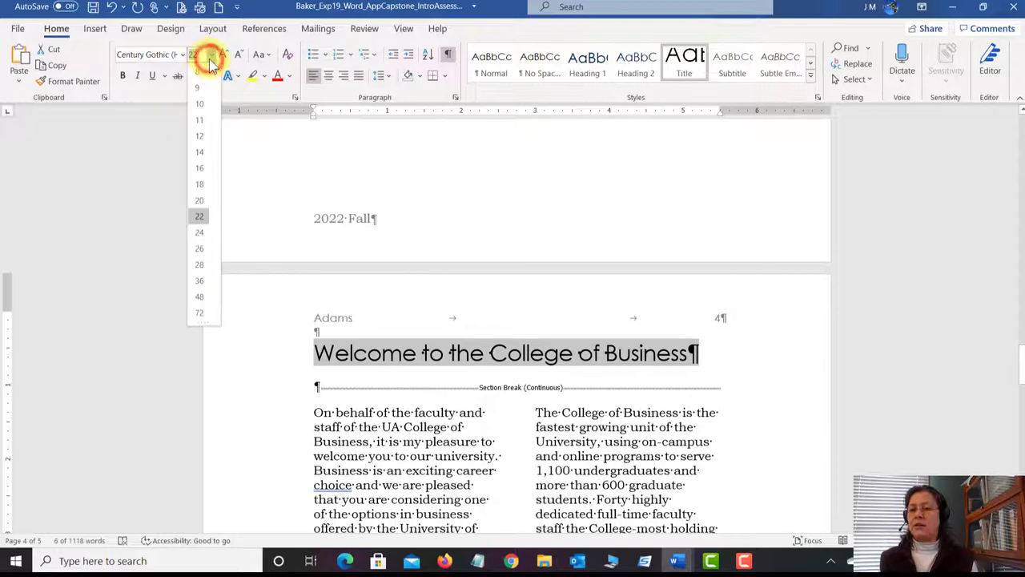
pyautogui.click(270, 7)
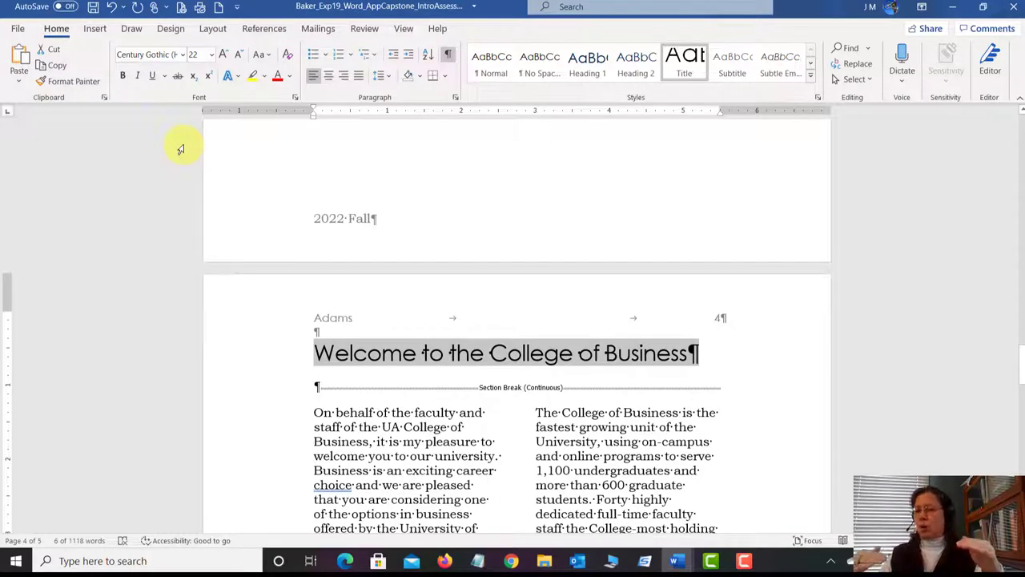
pyautogui.click(212, 58)
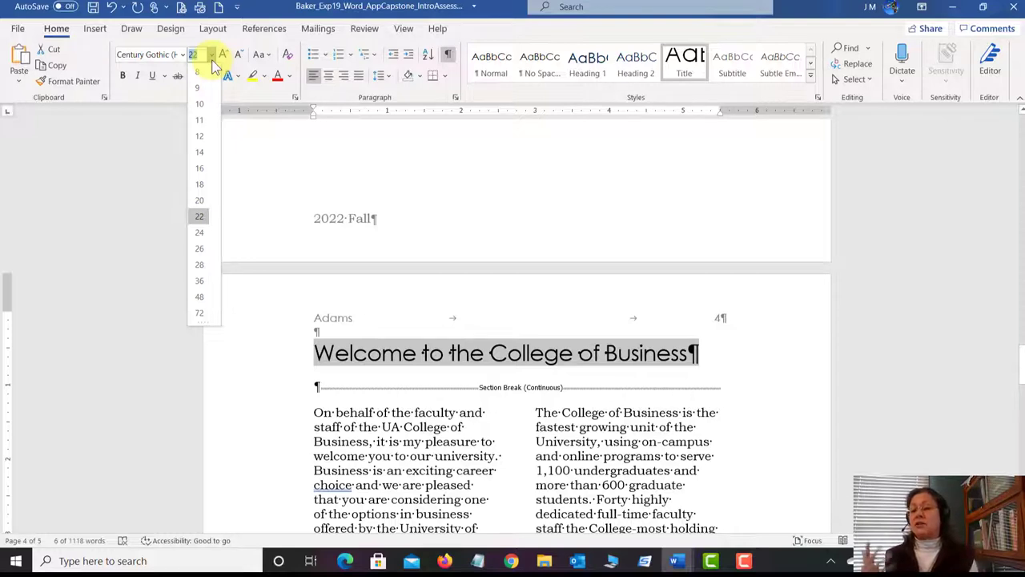
pyautogui.click(270, 5)
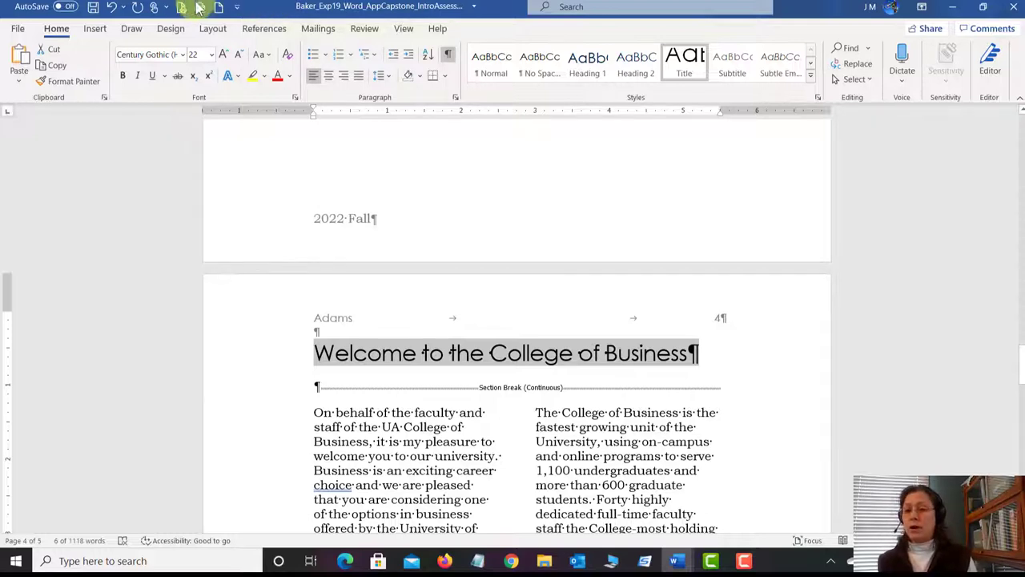
# - Save the research document, then switch to the Exp19_Word_Intro_CapAssessment_Research_Instructions document and read step 13
pyautogui.click(93, 7)
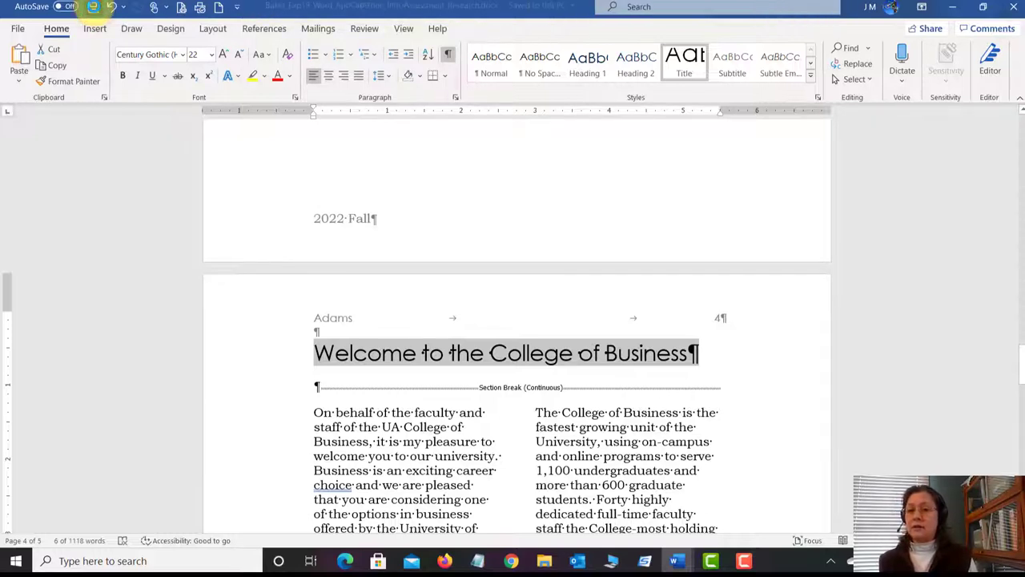
pyautogui.moveTo(677, 565)
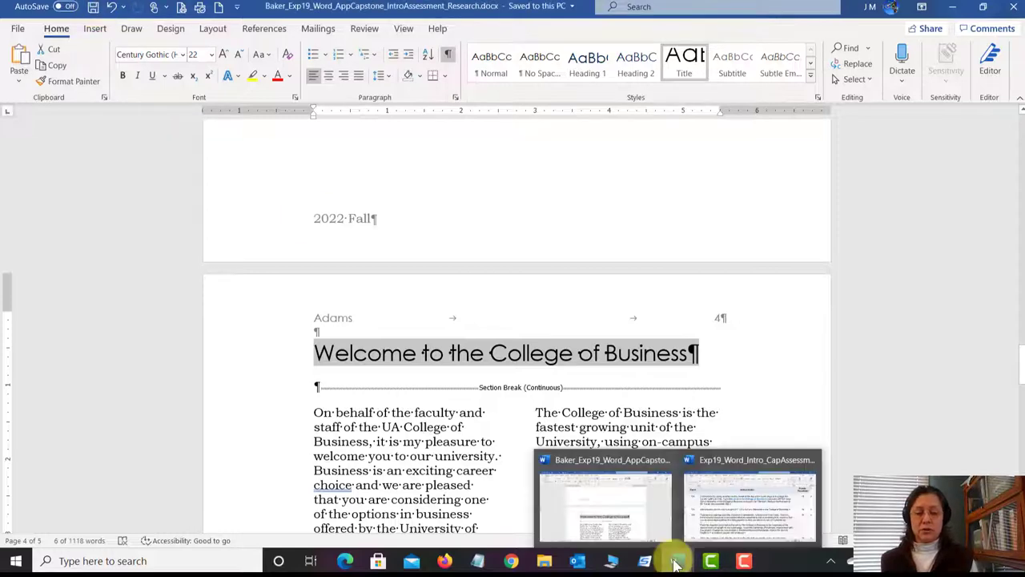
pyautogui.click(710, 495)
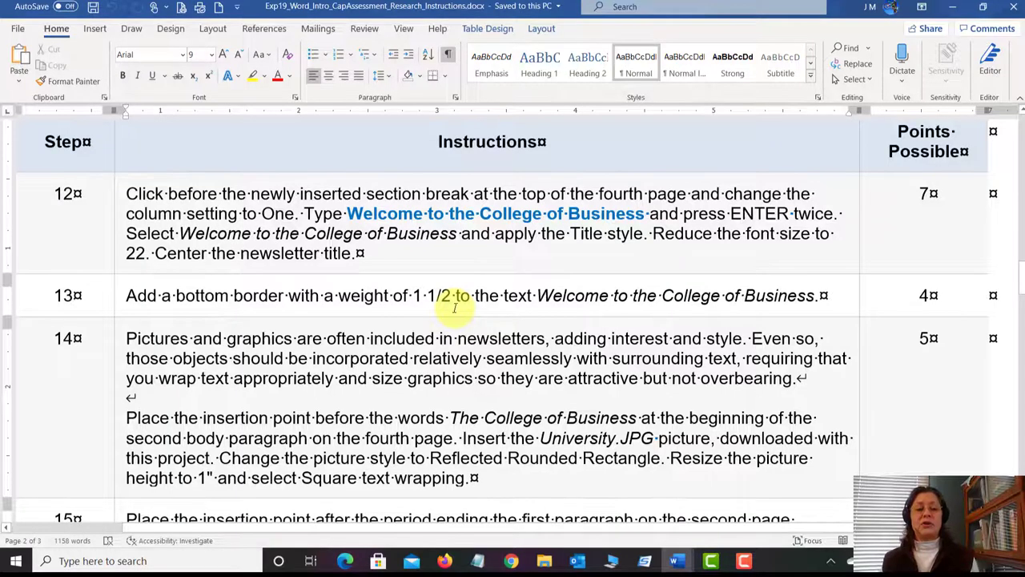
# - Switch back to the AppCapstone_IntroAssessment_Research document and add a 1 ½ pt bottom border to the "Welcome to the College of Business" paragraph
pyautogui.click(680, 563)
pyautogui.click(609, 516)
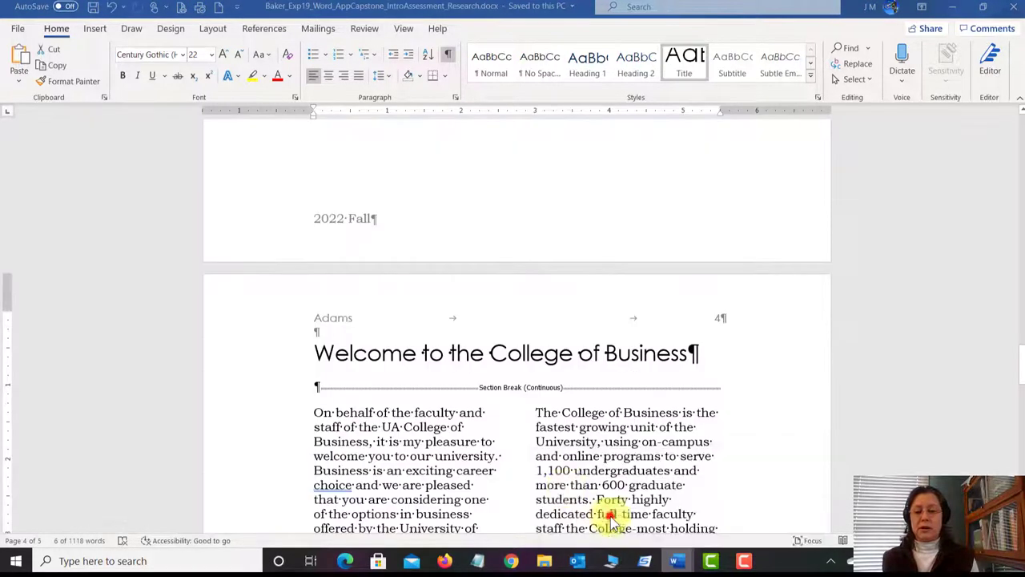
pyautogui.click(363, 356)
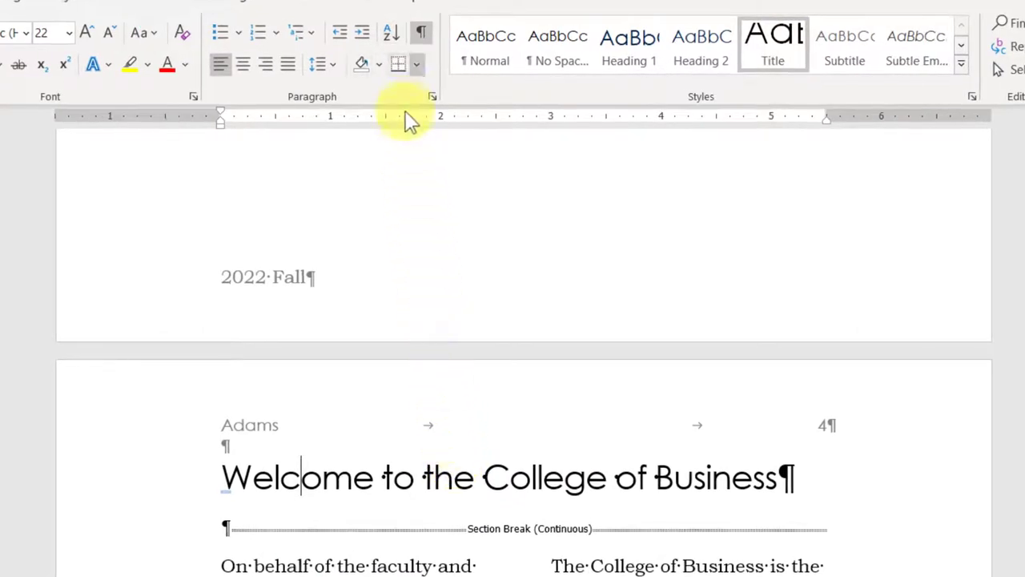
pyautogui.click(400, 66)
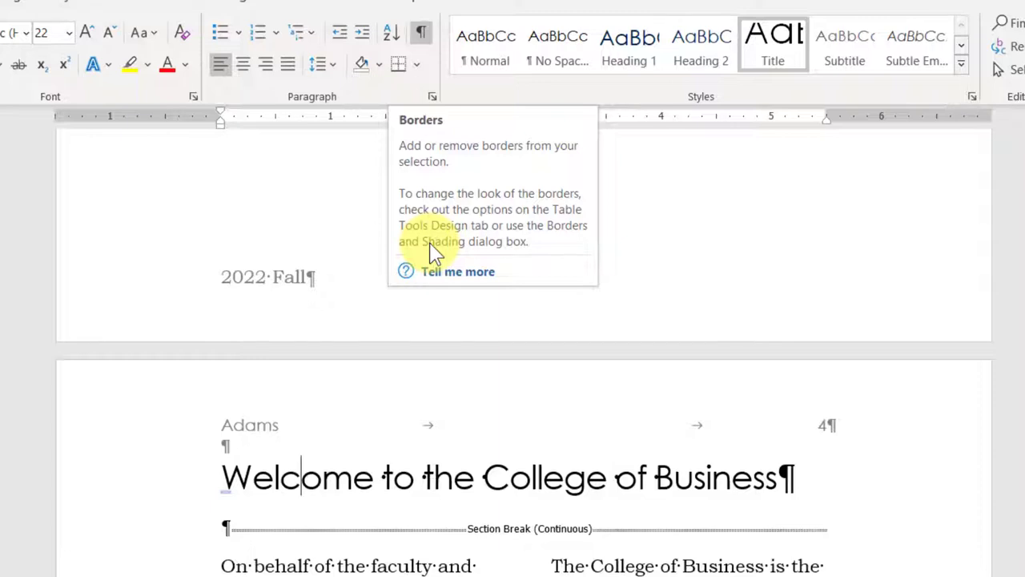
pyautogui.click(418, 64)
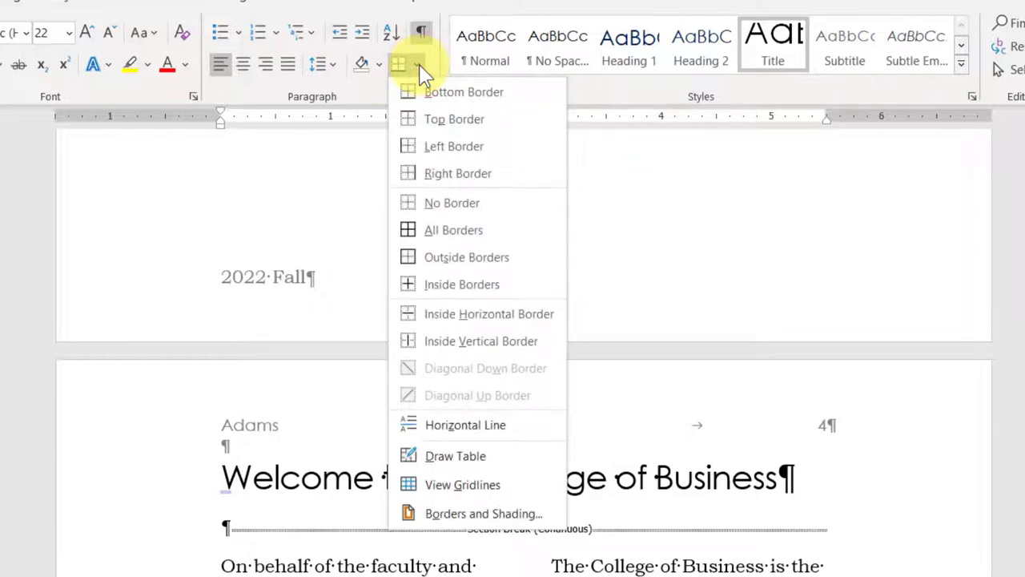
pyautogui.click(447, 517)
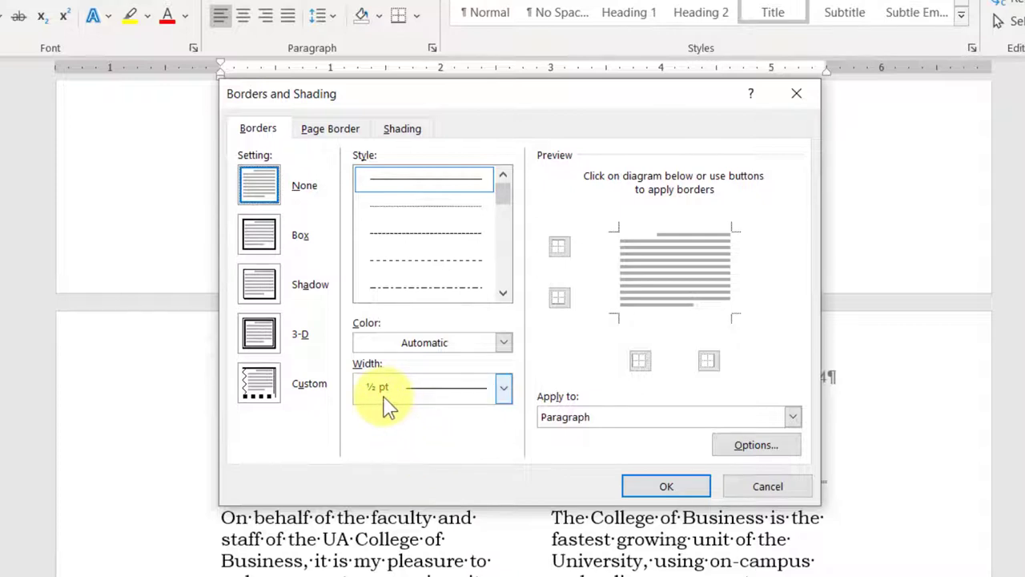
pyautogui.click(505, 390)
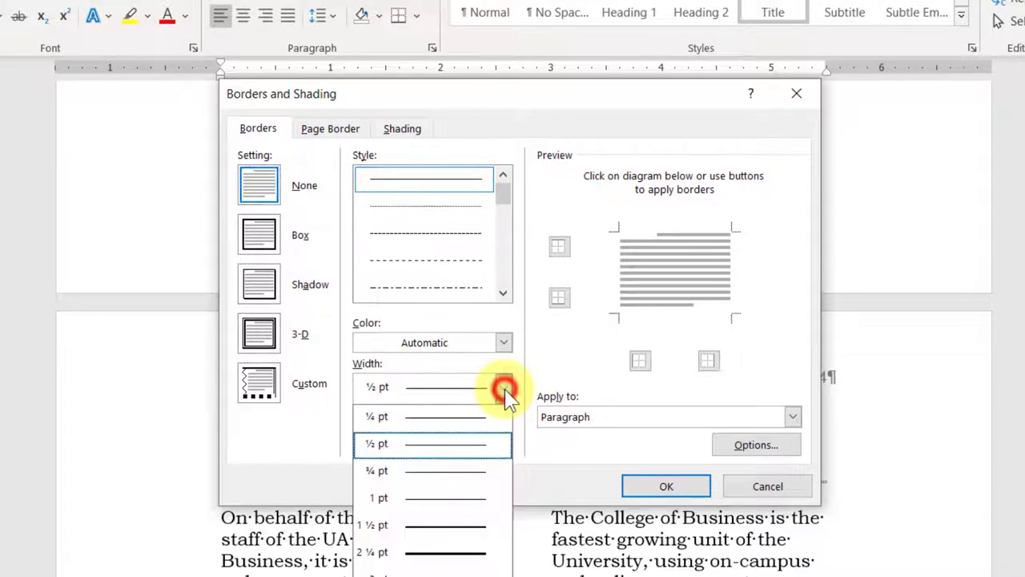
pyautogui.click(435, 528)
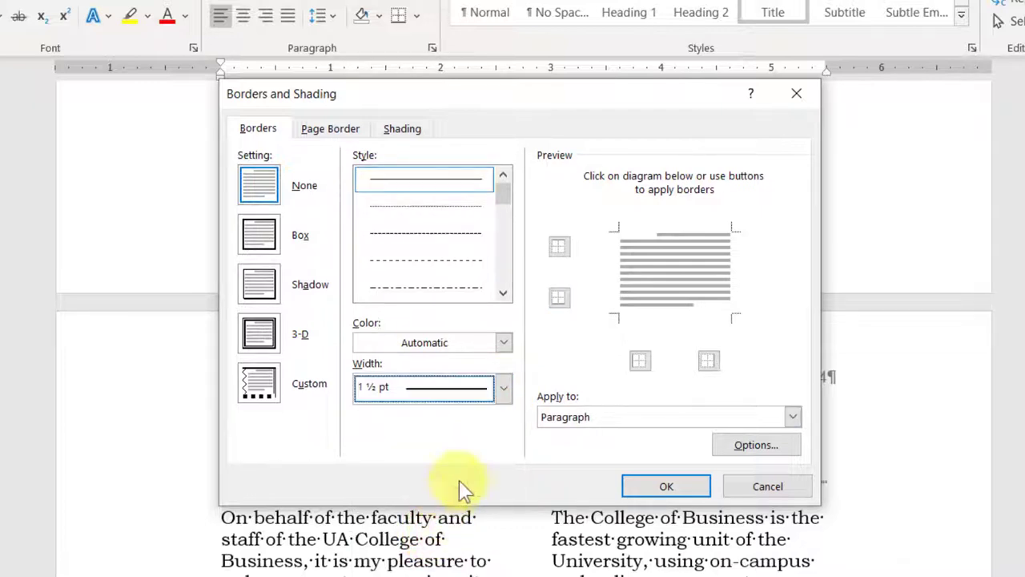
pyautogui.click(559, 305)
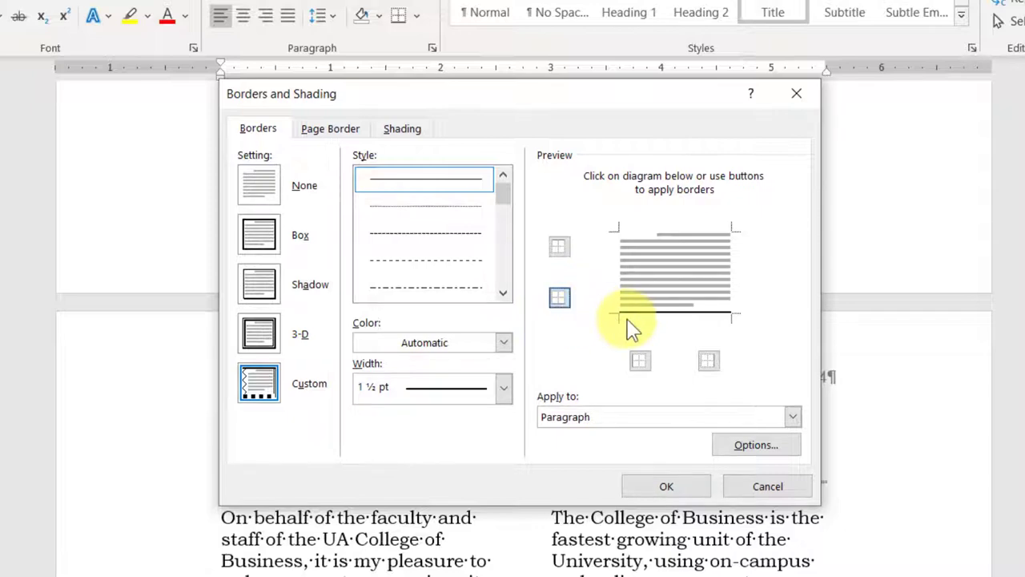
pyautogui.click(668, 485)
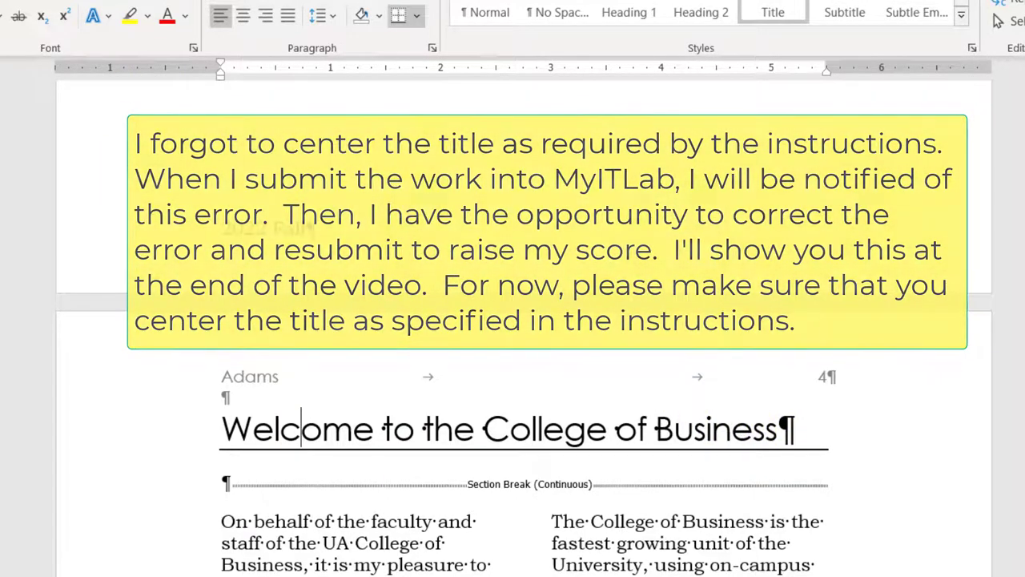
# - Switch to the Research_Instructions document and read step 14 about inserting and formatting the newsletter picture
pyautogui.moveTo(692, 574)
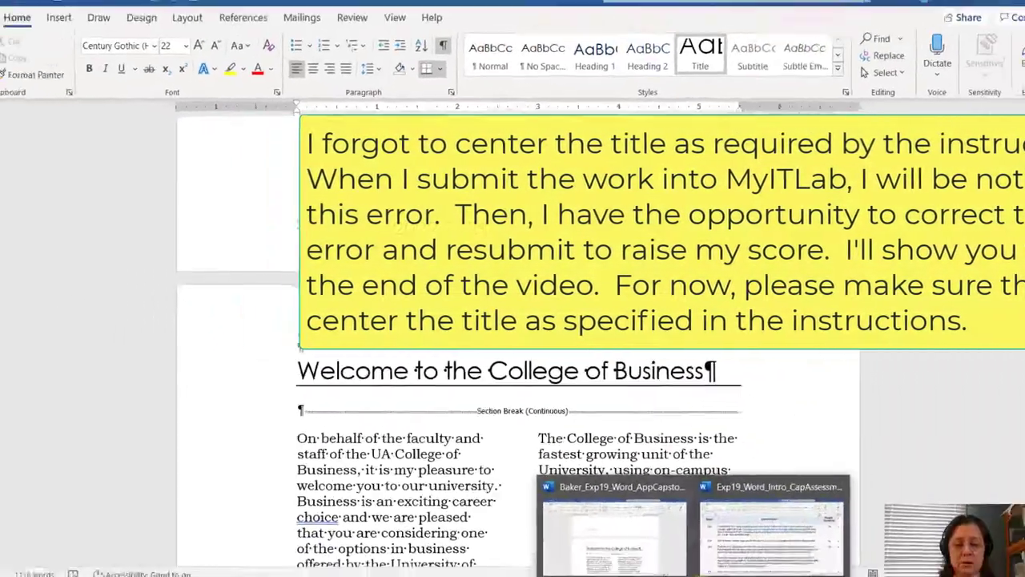
pyautogui.click(733, 535)
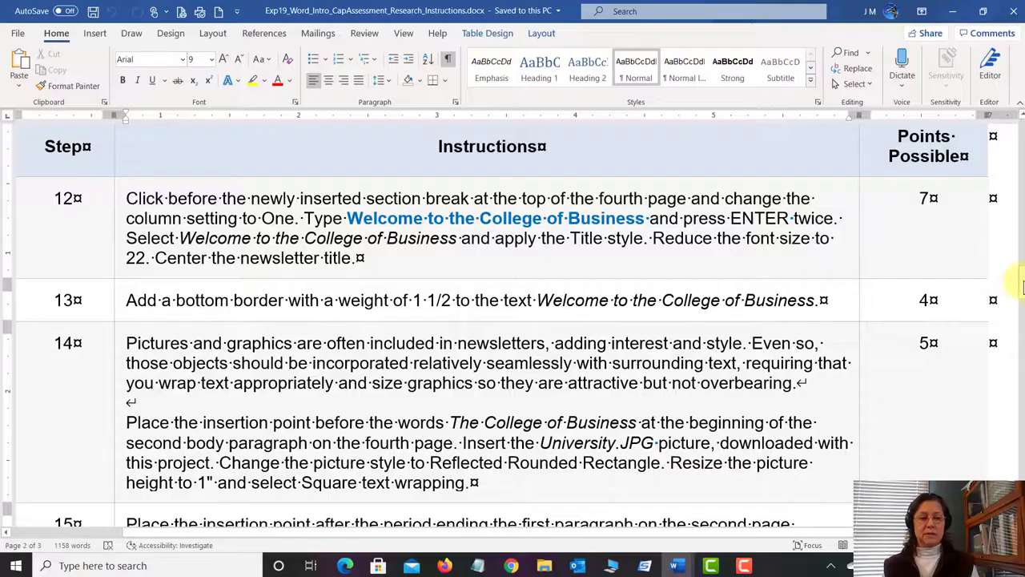
pyautogui.moveTo(1022, 280); pyautogui.dragTo(1022, 295)
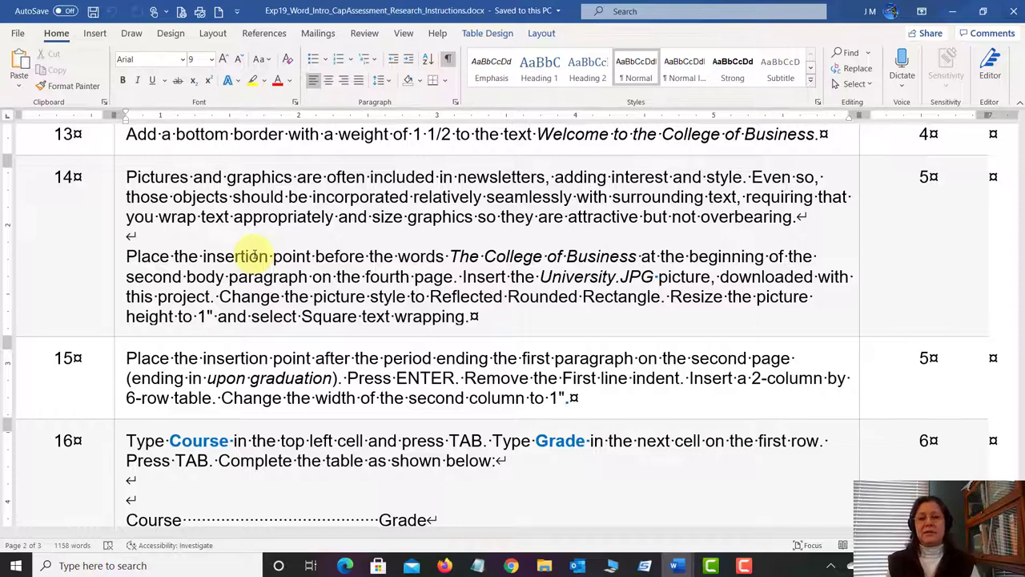
pyautogui.click(272, 208)
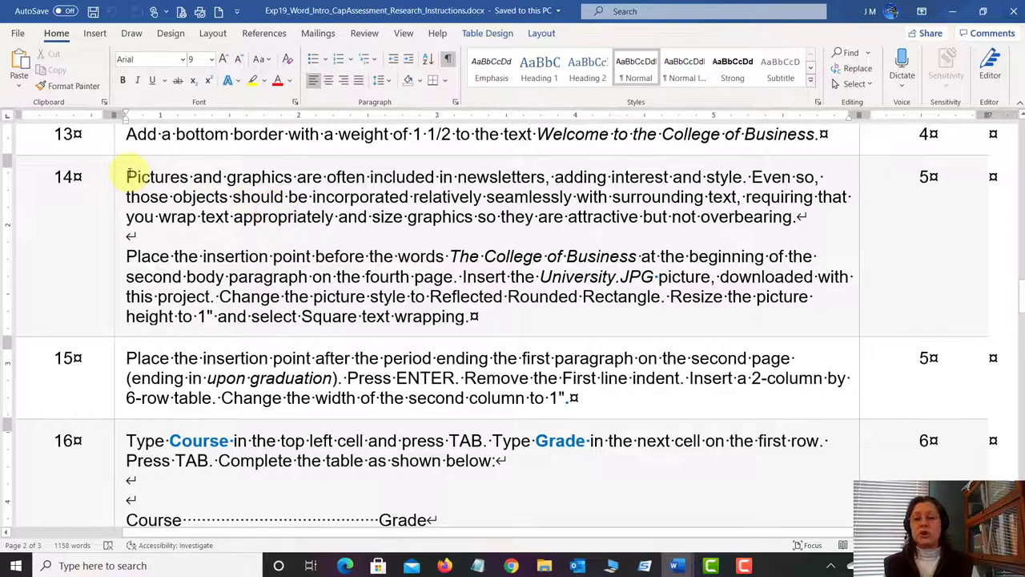
pyautogui.moveTo(128, 176); pyautogui.dragTo(787, 217)
pyautogui.click(587, 213)
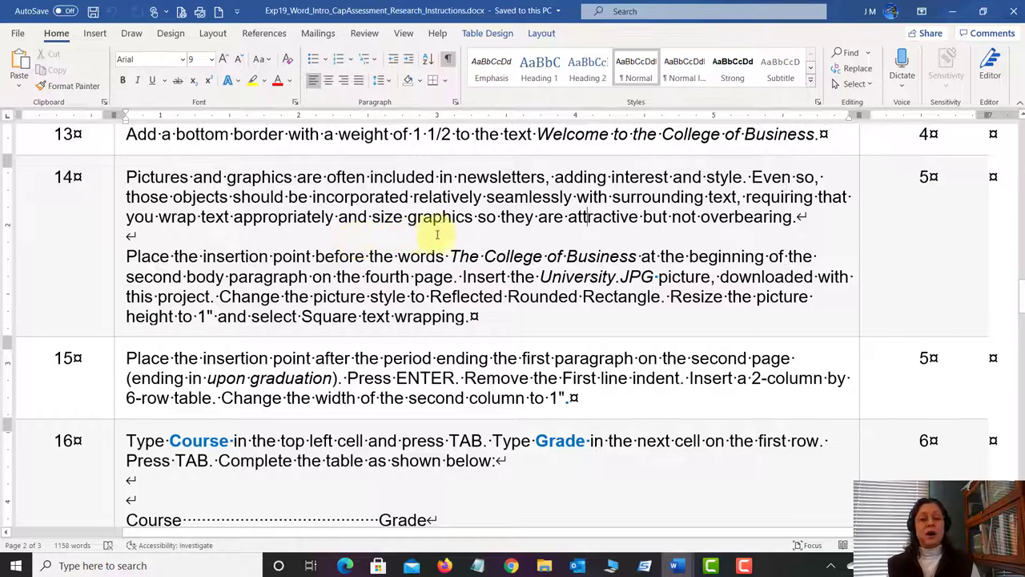
pyautogui.click(593, 217)
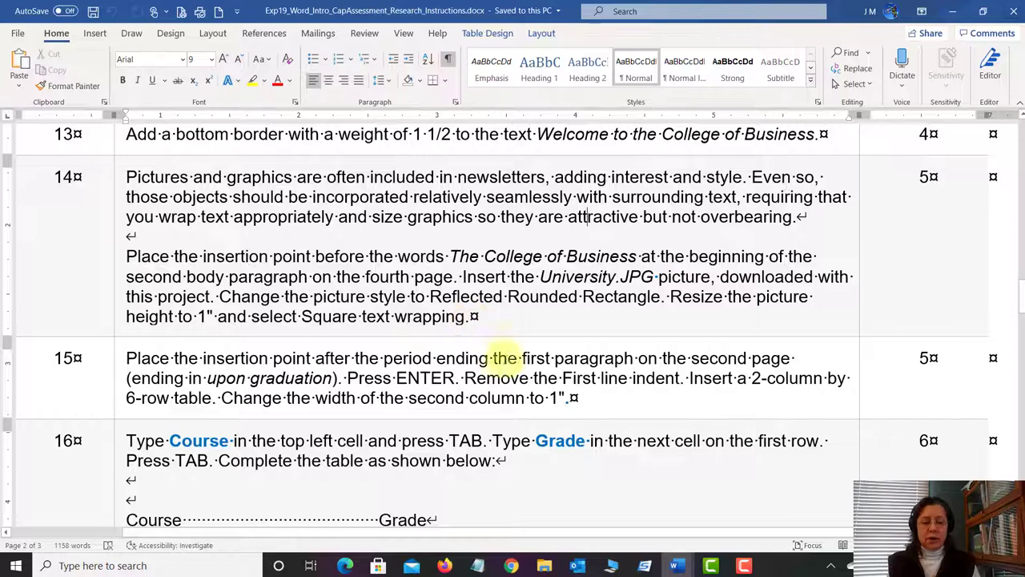
# - Switch back to the AppCapstone_IntroAssessment_Research document and place the insertion point before "The College of Business" starting the fourth page's second body paragraph
pyautogui.moveTo(678, 566)
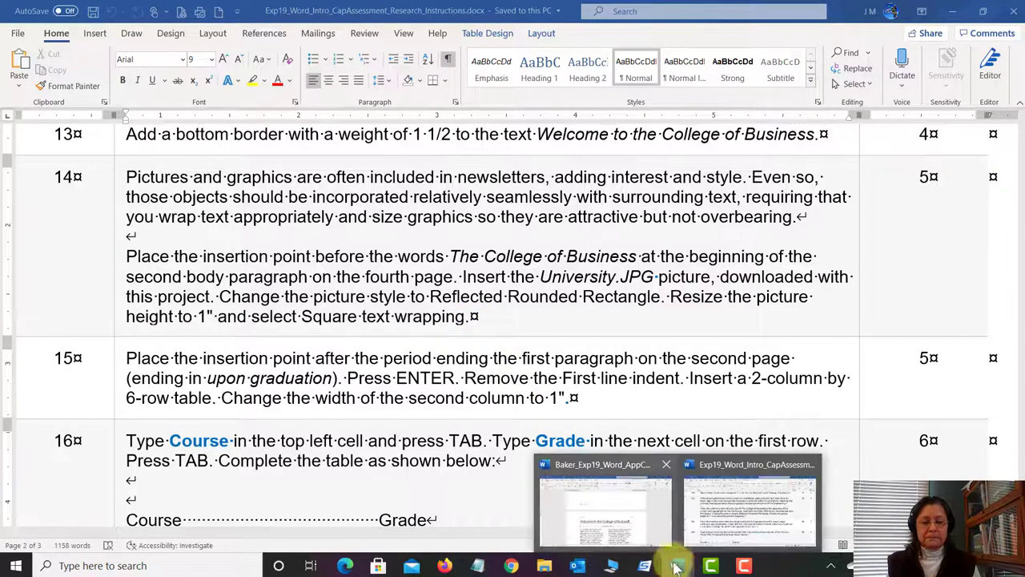
pyautogui.click(630, 511)
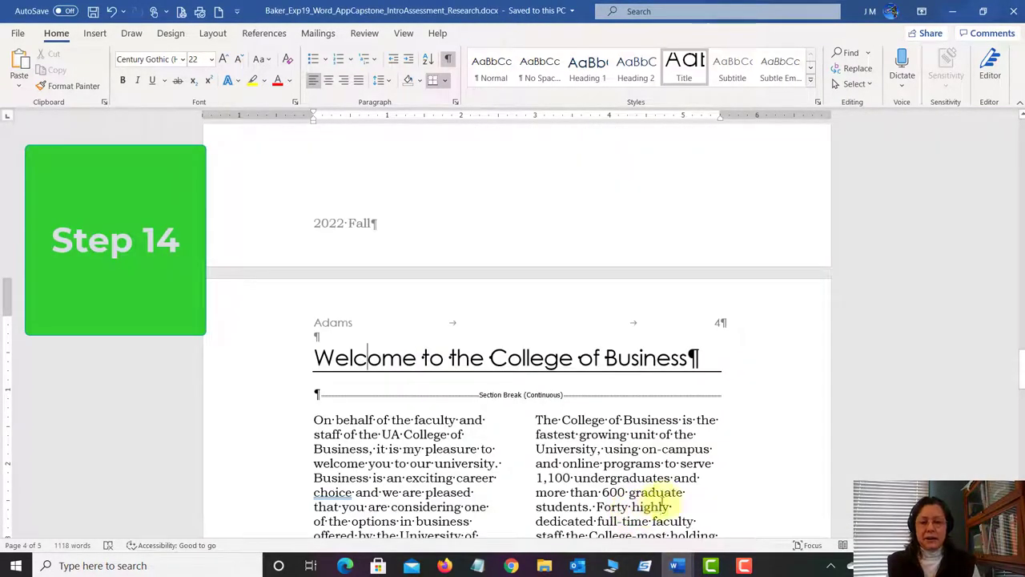
pyautogui.moveTo(1021, 385); pyautogui.dragTo(1022, 417)
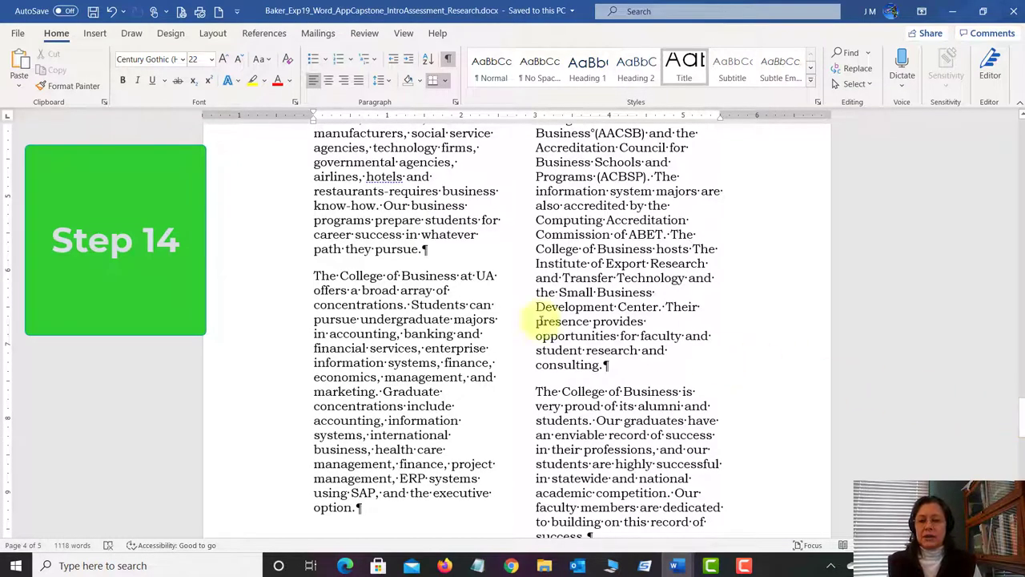
pyautogui.click(312, 274)
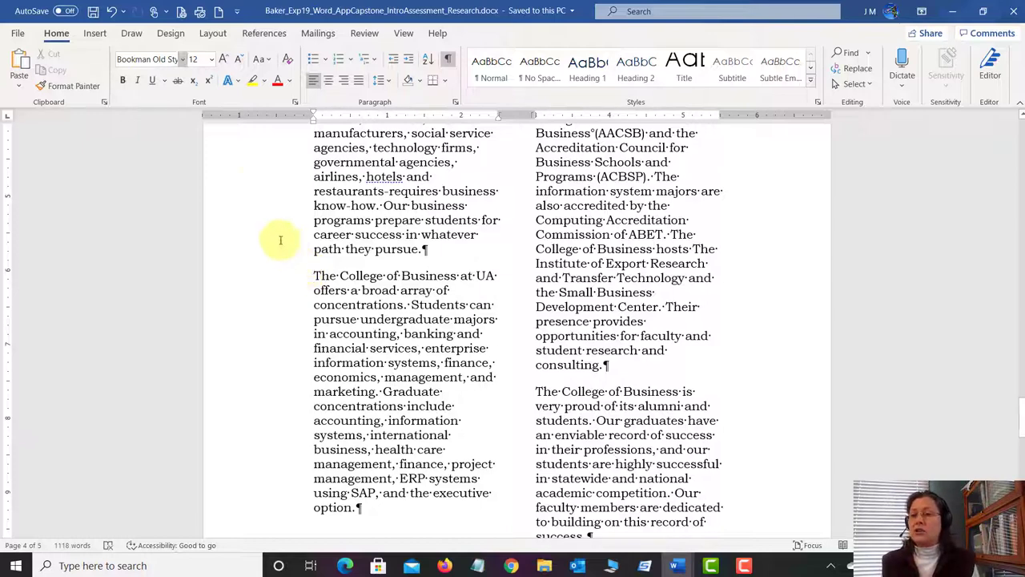
# - Insert the University.JPG picture from the Word-Capstone folder on the UDISK 12X (E:) drive at the insertion point
pyautogui.click(95, 36)
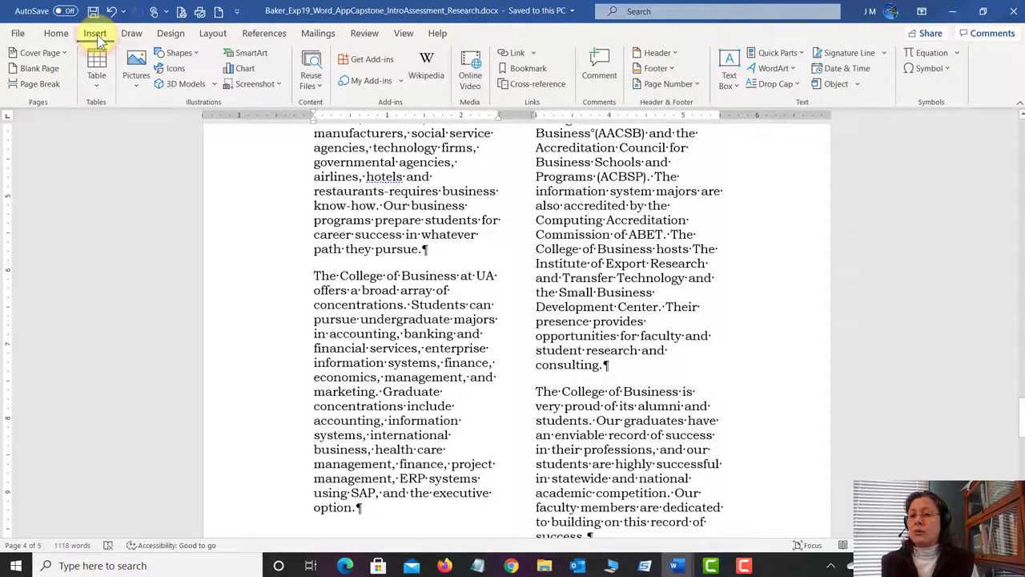
pyautogui.click(137, 83)
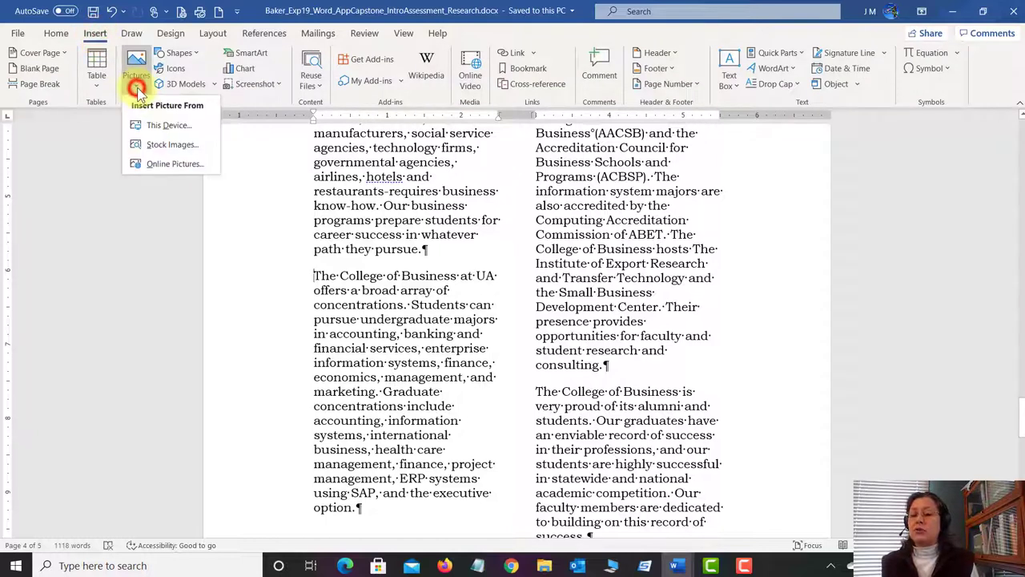
pyautogui.click(168, 126)
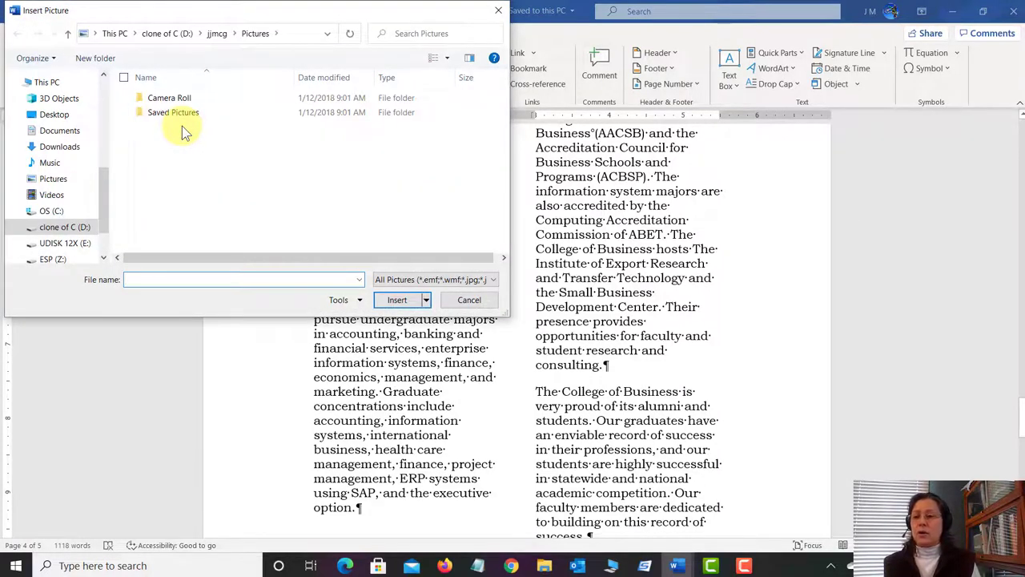
pyautogui.click(80, 241)
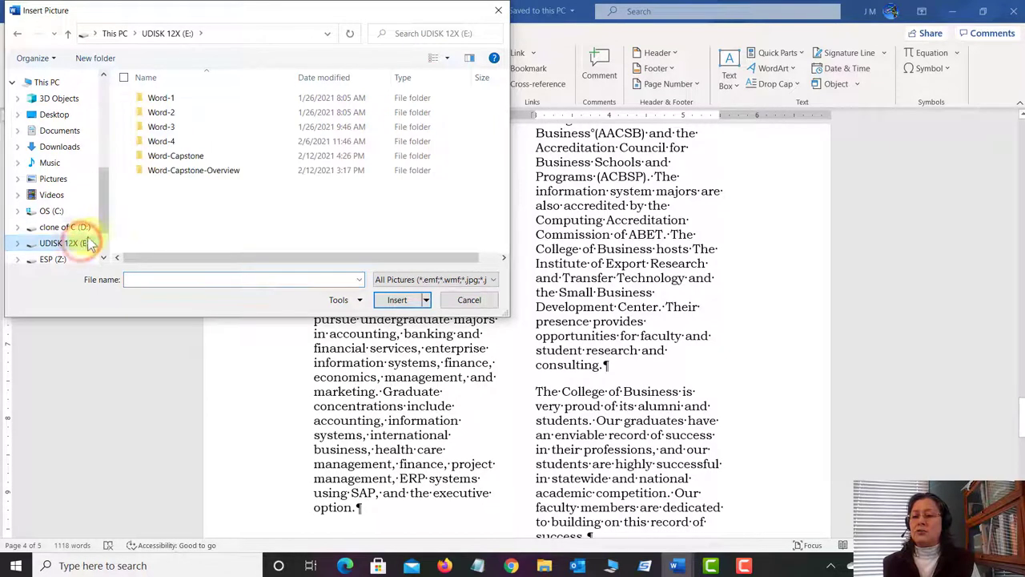
pyautogui.click(200, 155)
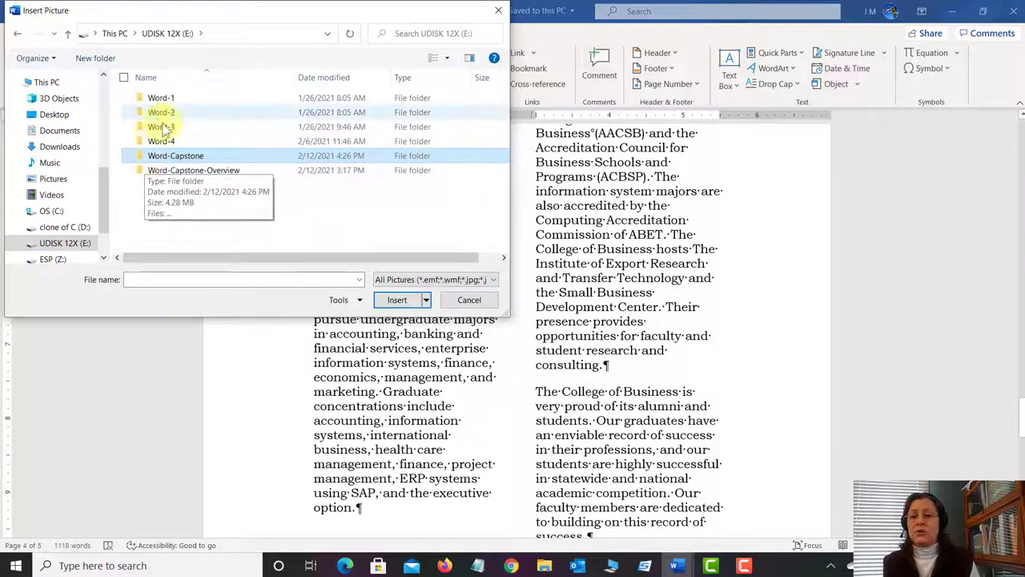
pyautogui.click(165, 157)
pyautogui.press('Escape')
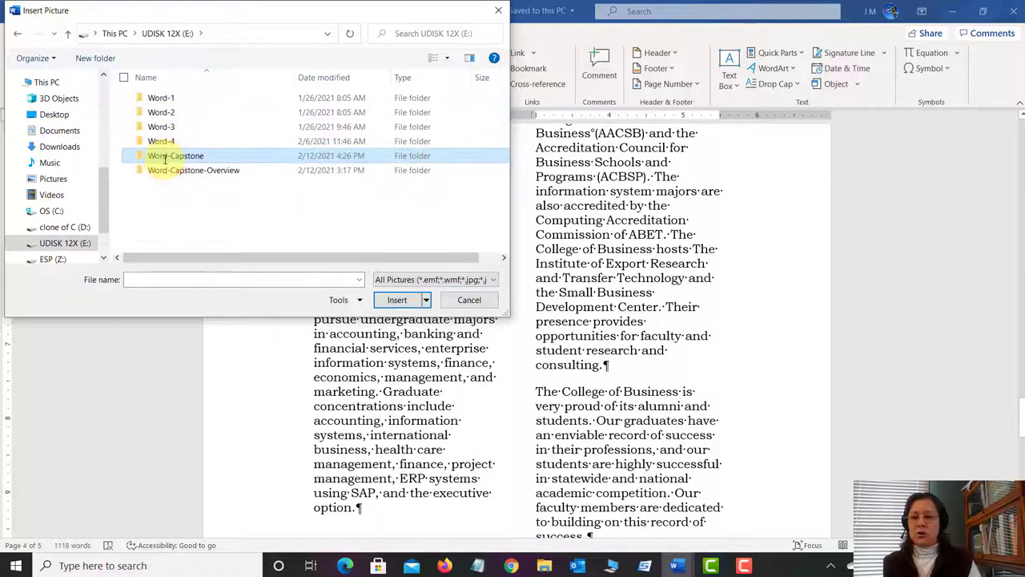
pyautogui.doubleClick(165, 157)
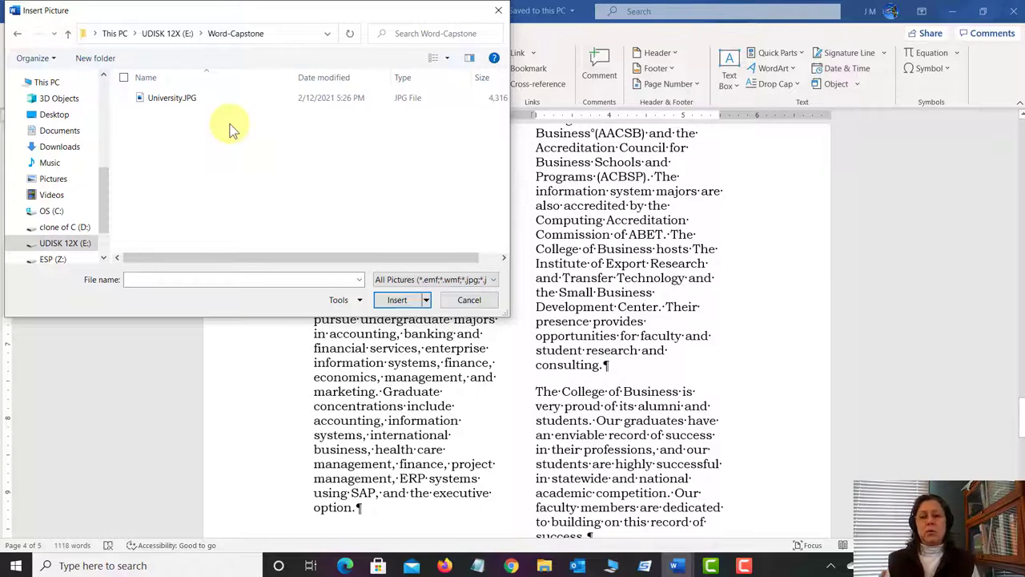
pyautogui.moveTo(141, 12); pyautogui.dragTo(181, 31)
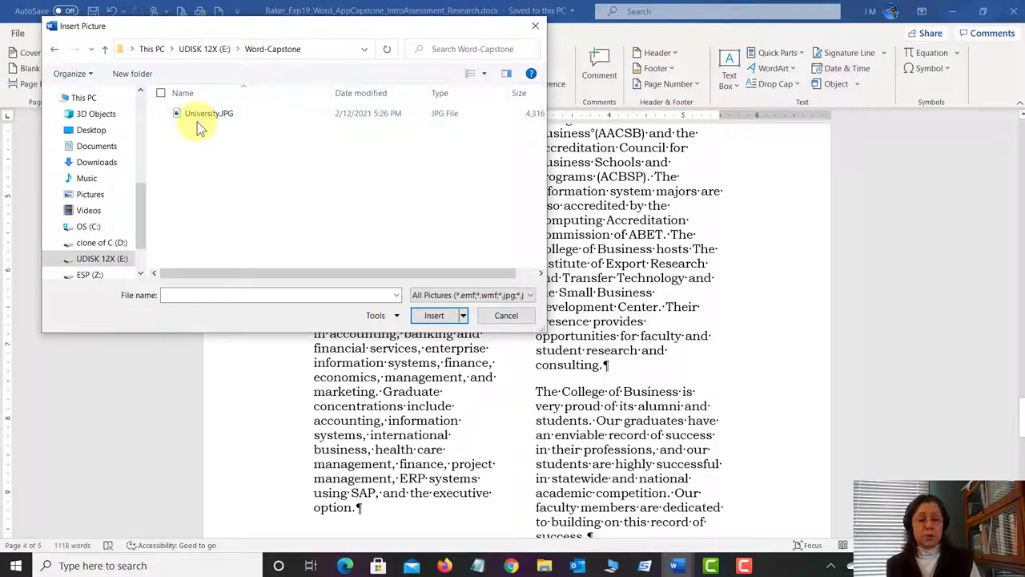
pyautogui.click(207, 115)
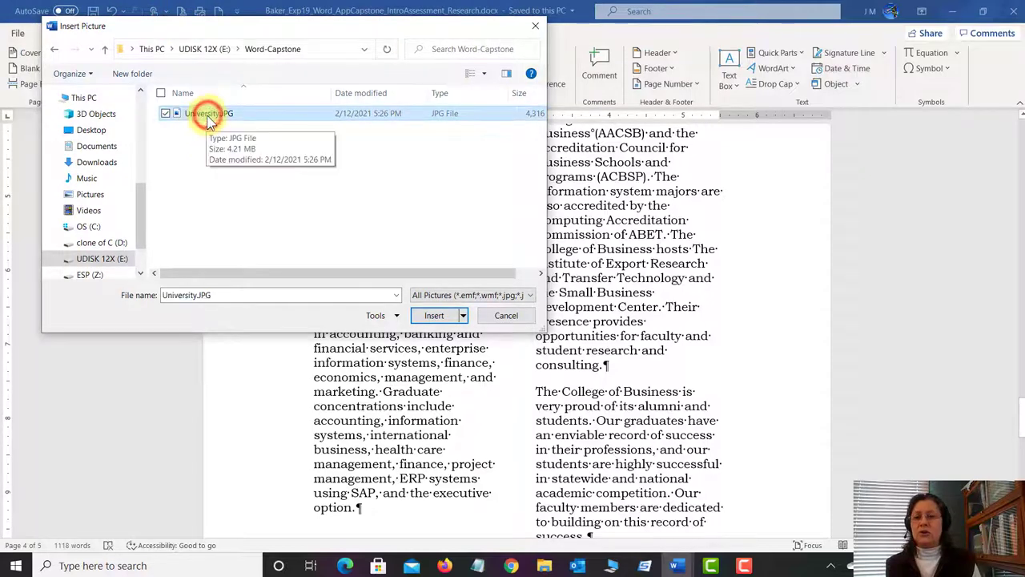
pyautogui.click(433, 315)
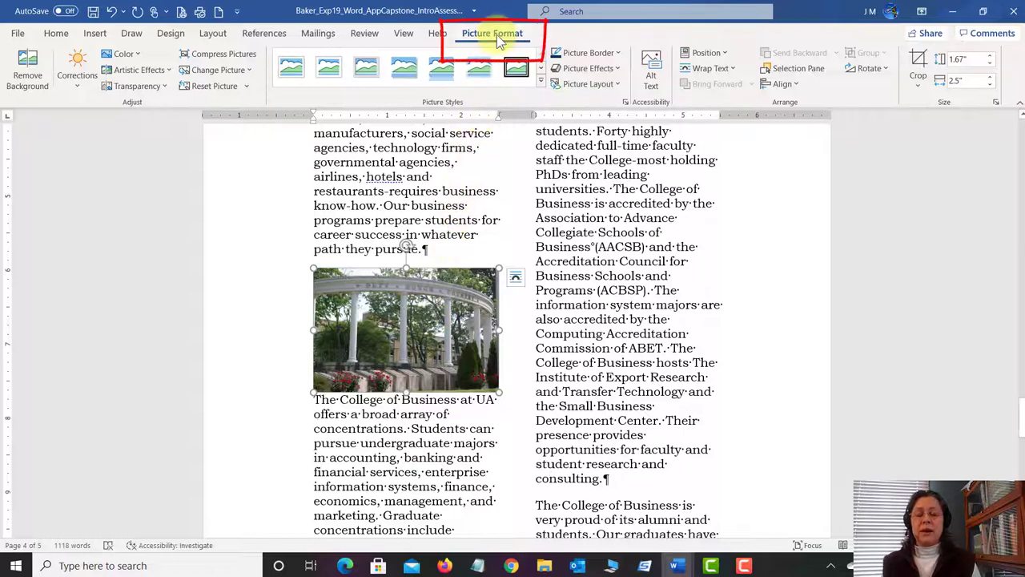
# - Apply the Reflected Rounded Rectangle picture style to the University picture
pyautogui.click(408, 205)
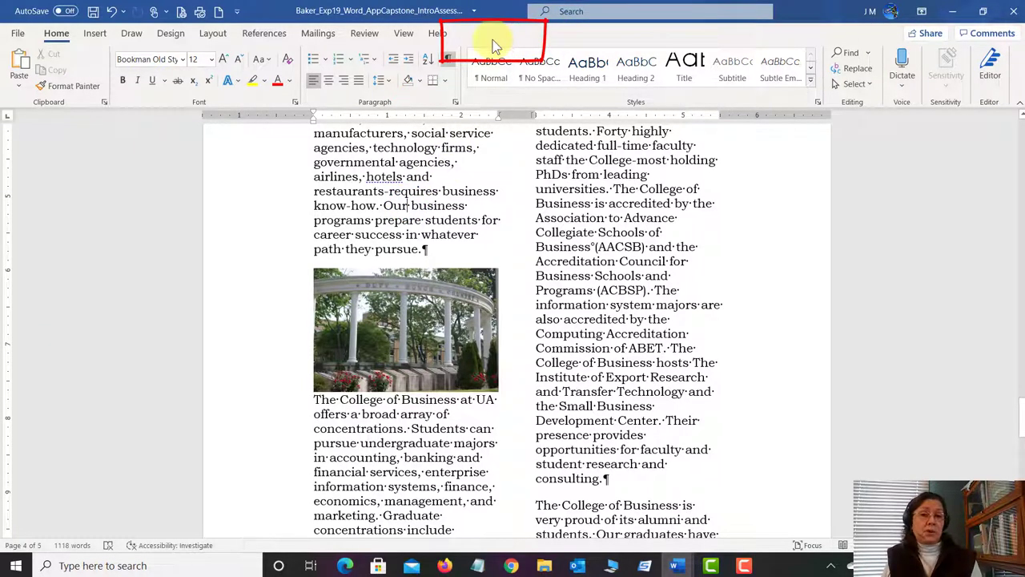
pyautogui.click(406, 328)
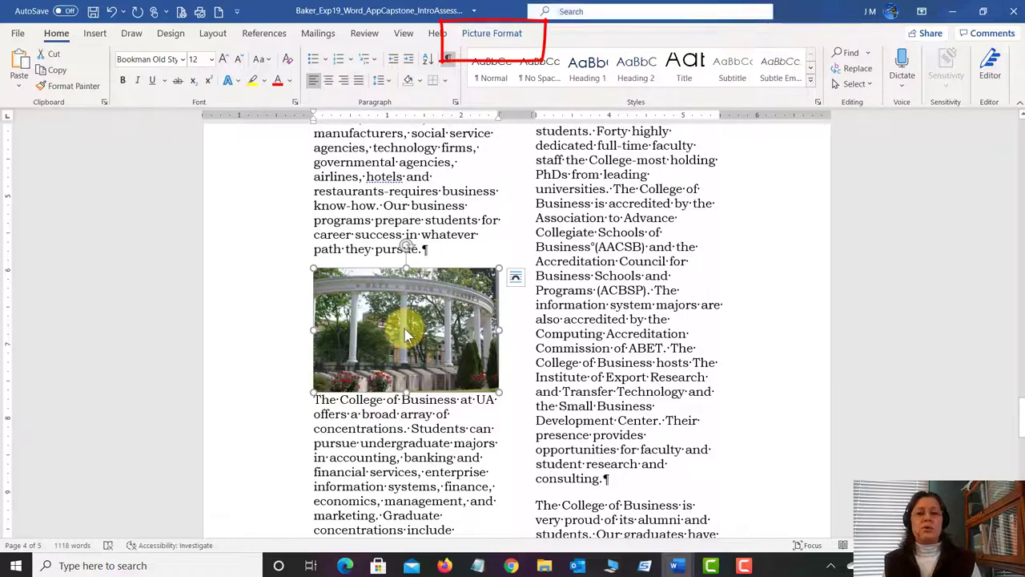
pyautogui.click(493, 36)
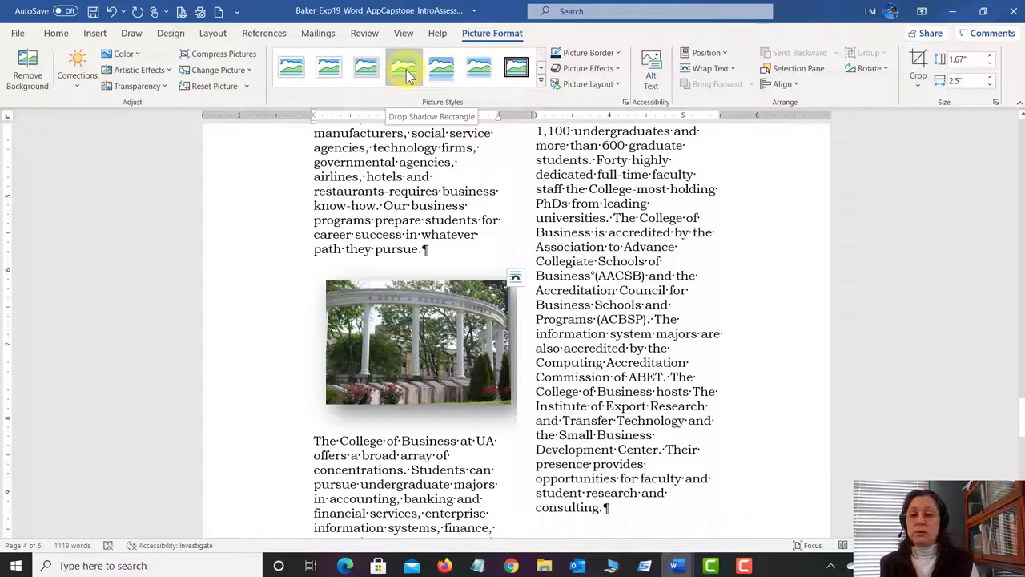
pyautogui.click(541, 84)
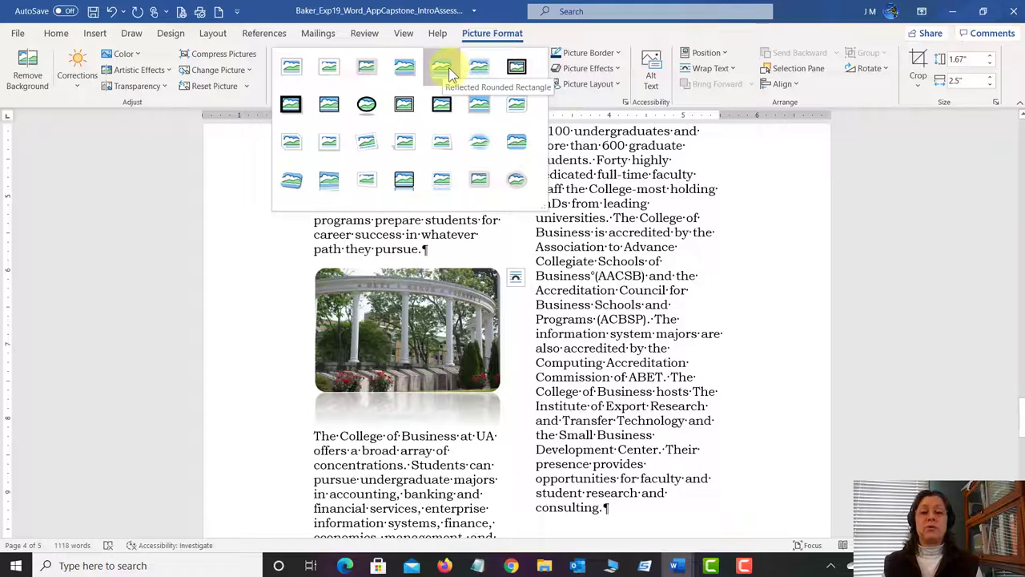
pyautogui.click(449, 67)
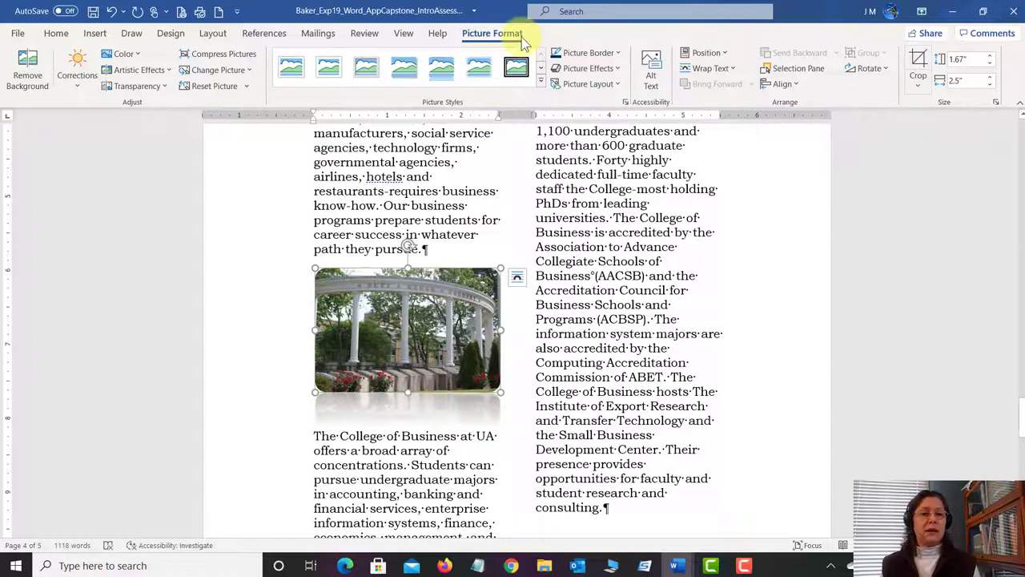
# - Set the University picture's height to 1"
pyautogui.click(974, 58)
pyautogui.write('1')
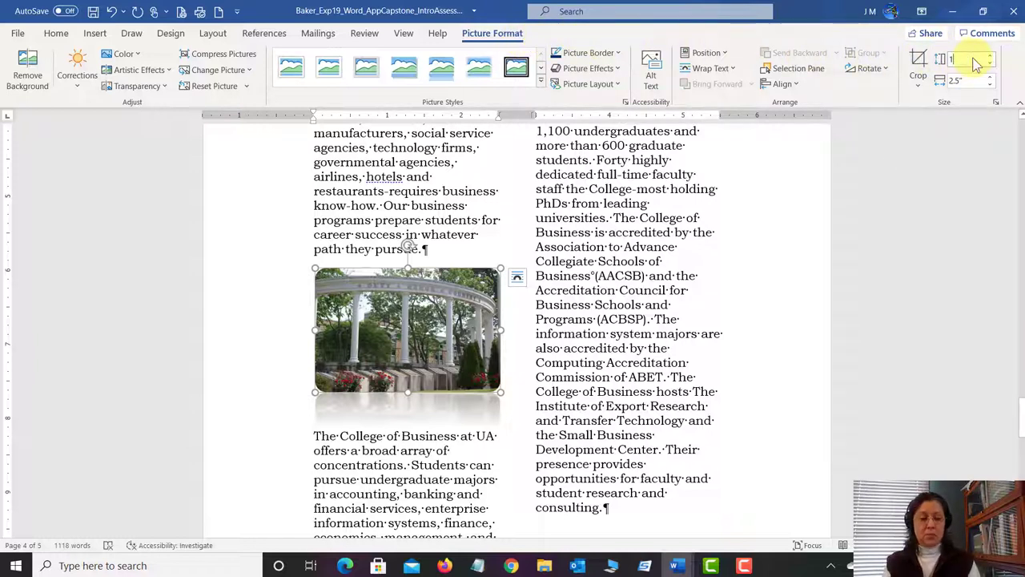
pyautogui.press('Return')
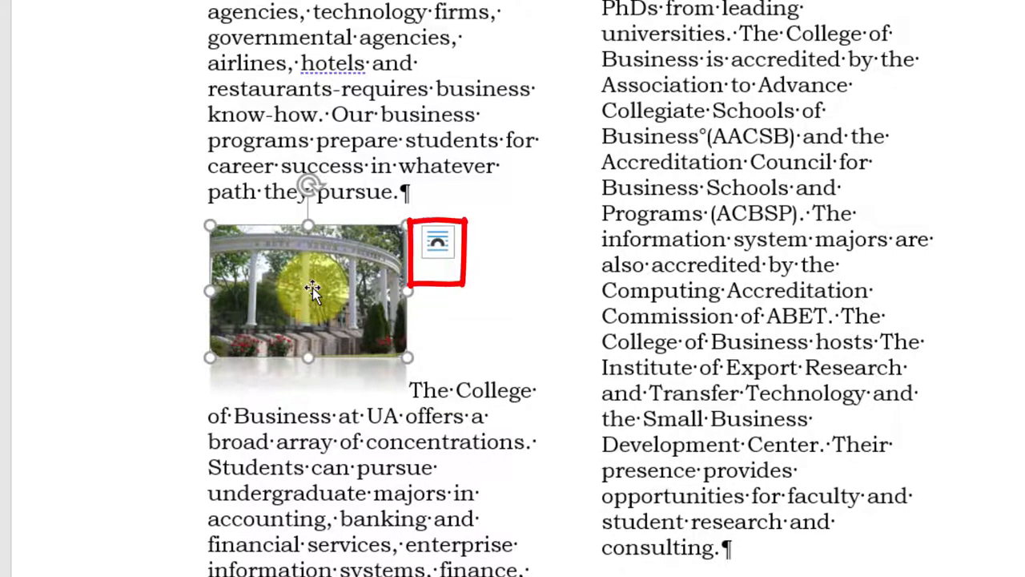
# - Set the University picture's text wrapping to Square and deselect the picture
pyautogui.click(440, 238)
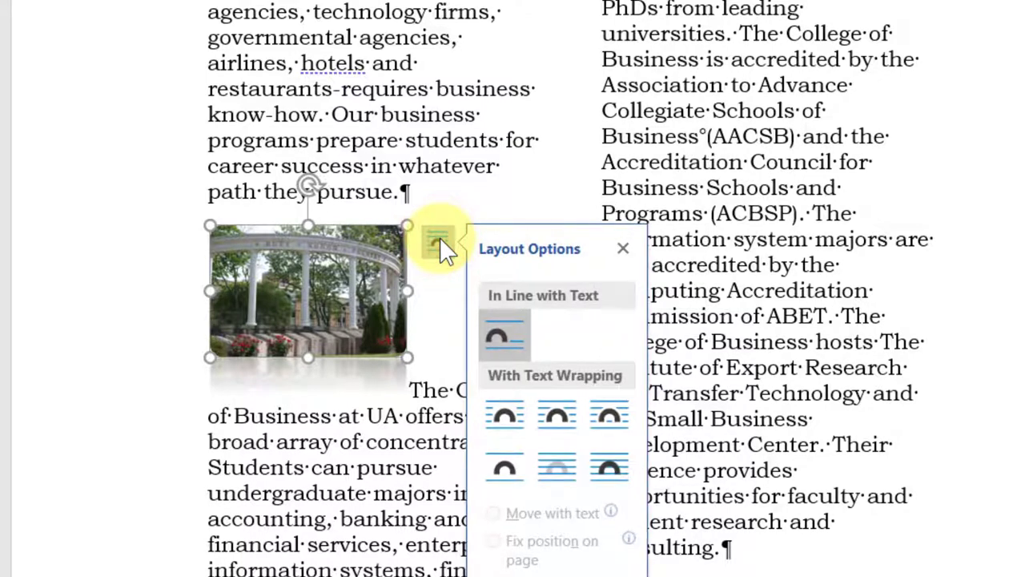
pyautogui.click(501, 418)
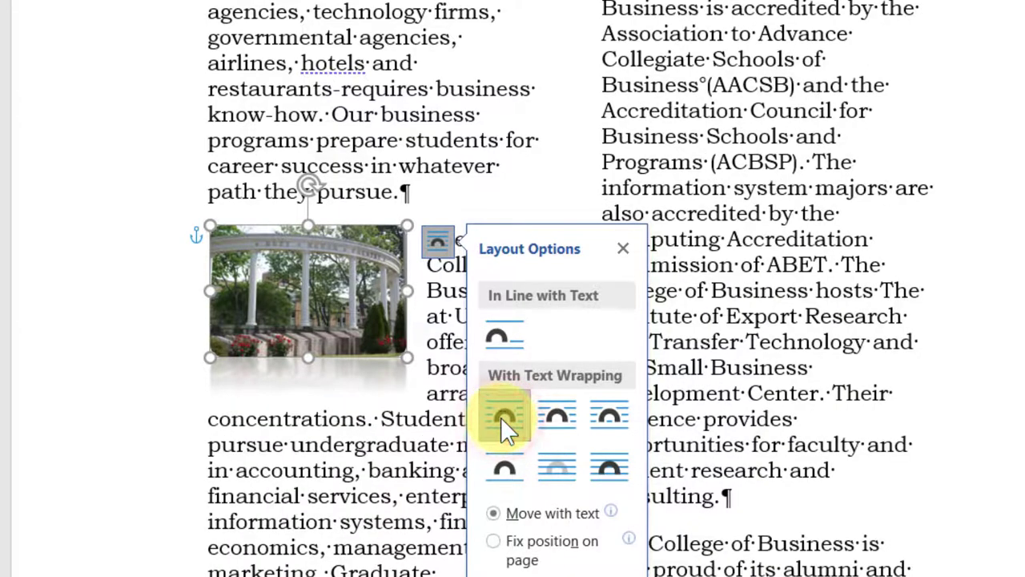
pyautogui.click(437, 244)
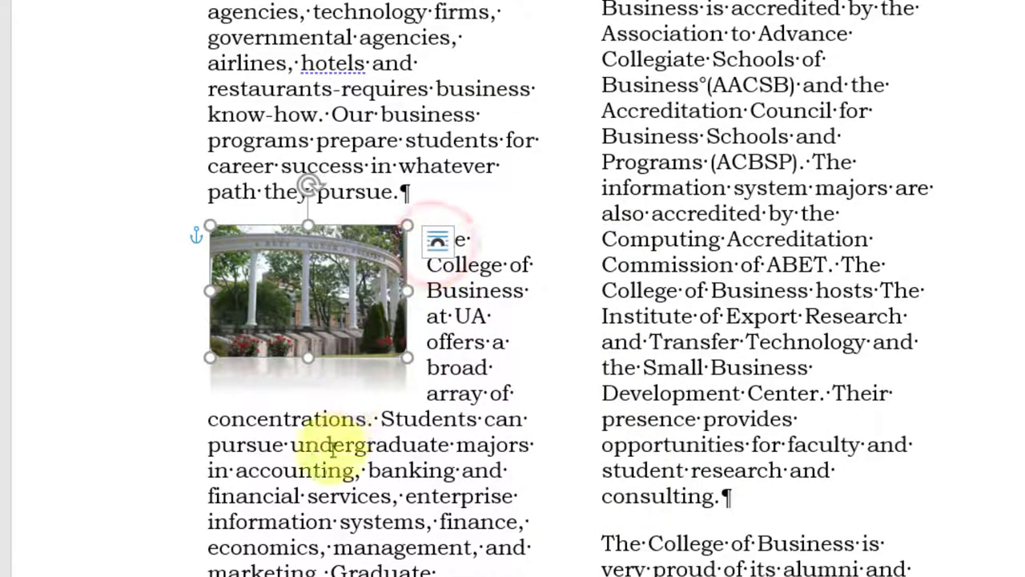
pyautogui.click(293, 521)
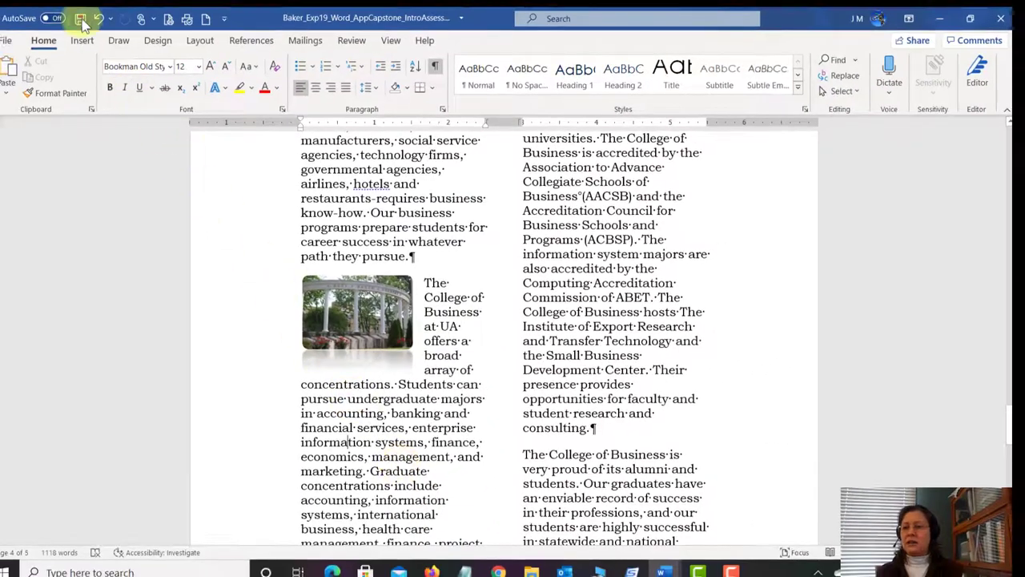
# - Save the research document, then switch to the Exp19_Word_Intro_CapAssessment_Research_Instructions document and read step 15 about inserting a table
pyautogui.click(81, 18)
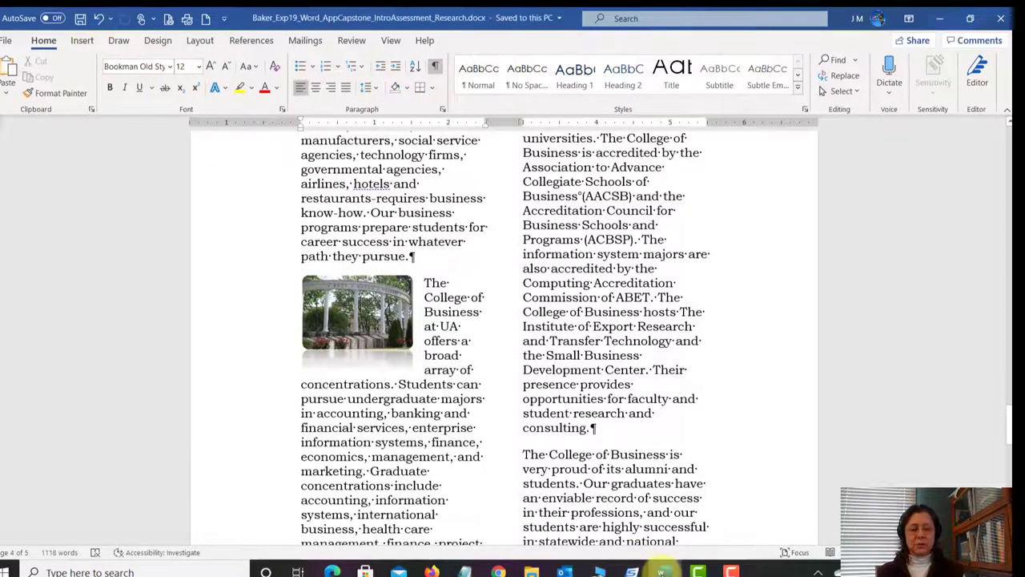
pyautogui.moveTo(661, 570)
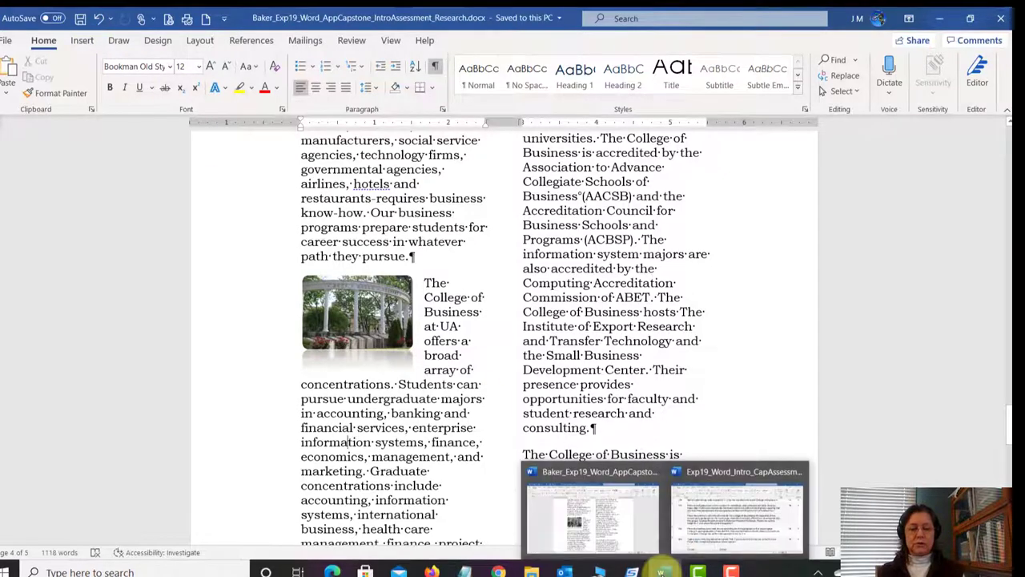
pyautogui.click(737, 513)
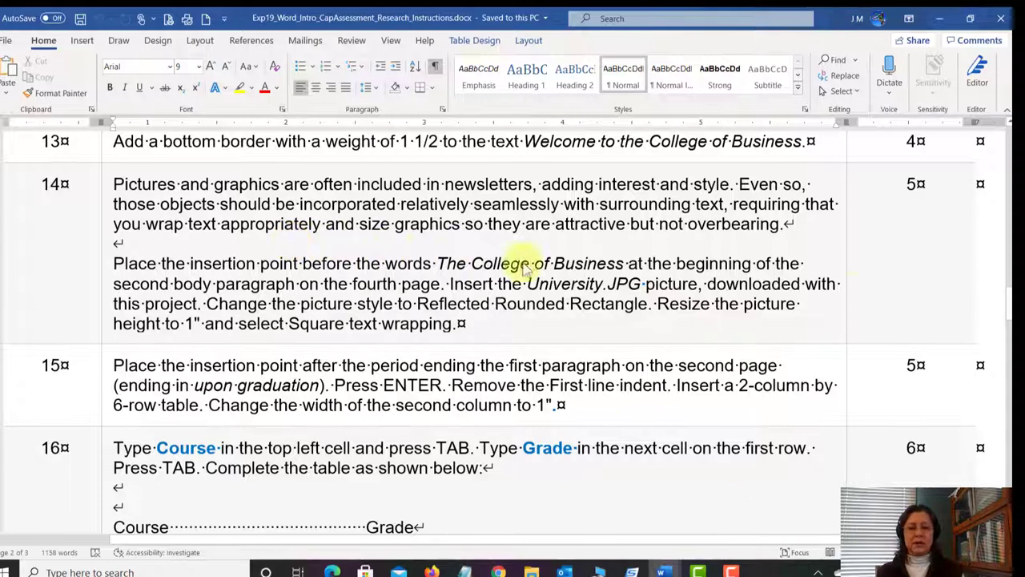
pyautogui.moveTo(1006, 307); pyautogui.dragTo(1006, 314)
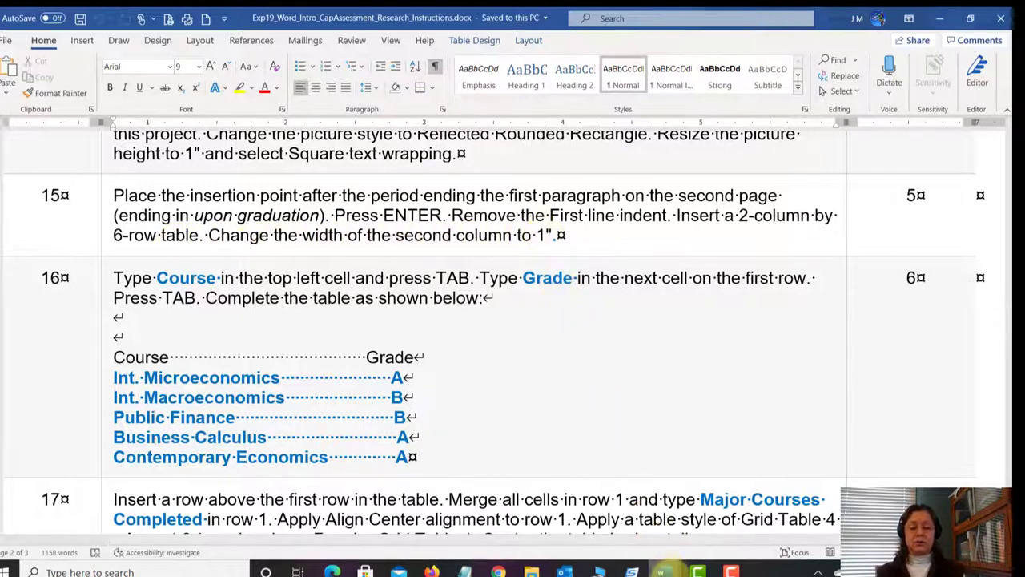
# - Switch back to the AppCapstone_IntroAssessment_Research document and place the insertion point after "upon graduation." ending the second page's first paragraph
pyautogui.moveTo(665, 570)
pyautogui.click(627, 532)
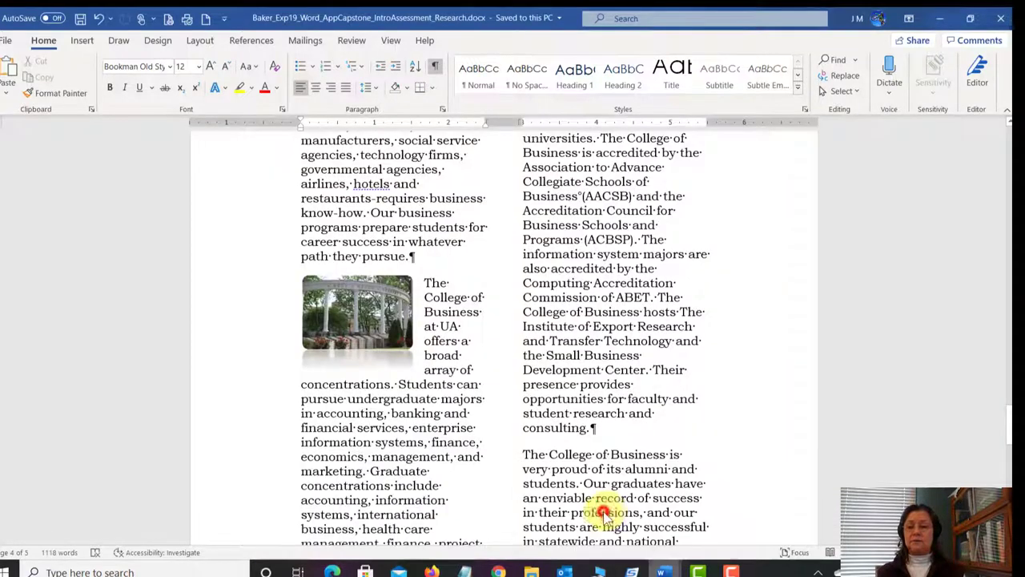
pyautogui.click(610, 511)
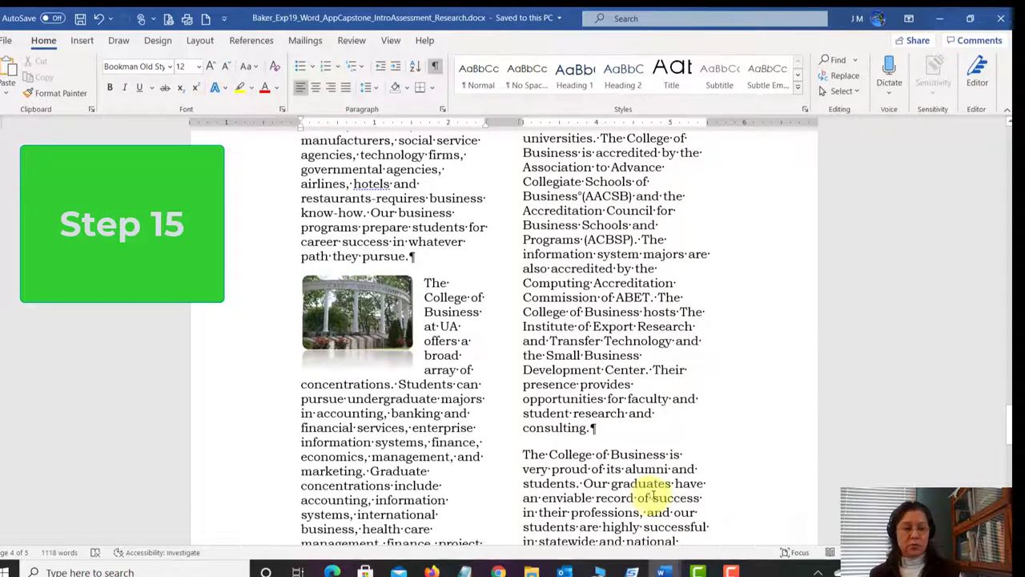
pyautogui.moveTo(1003, 422); pyautogui.dragTo(1007, 284)
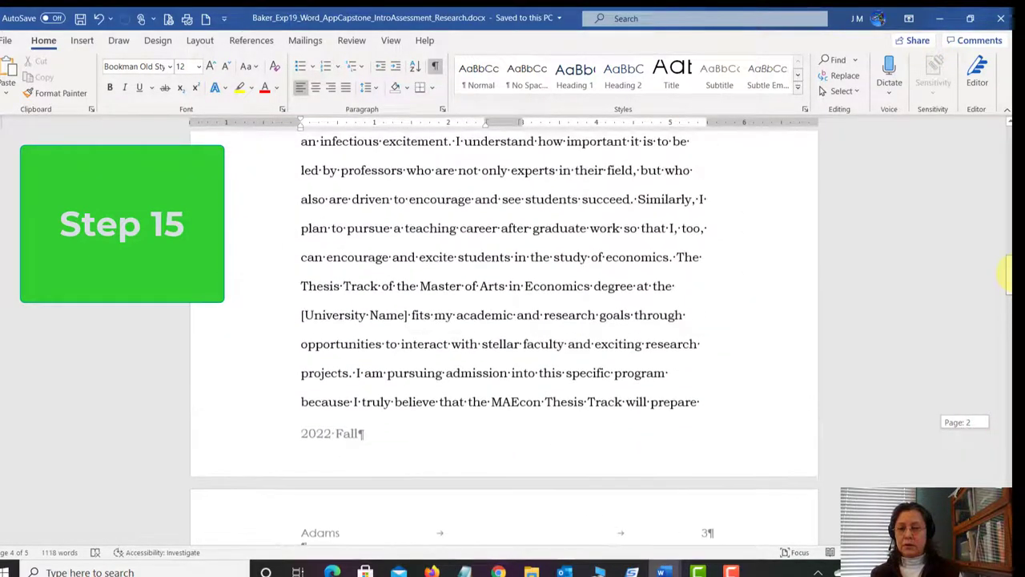
pyautogui.click(608, 281)
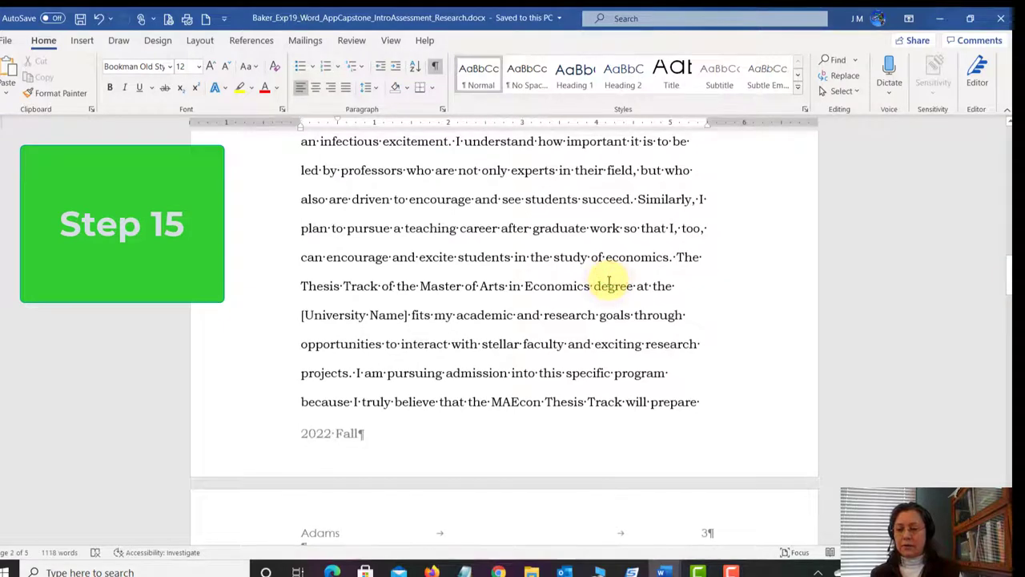
pyautogui.click(433, 286)
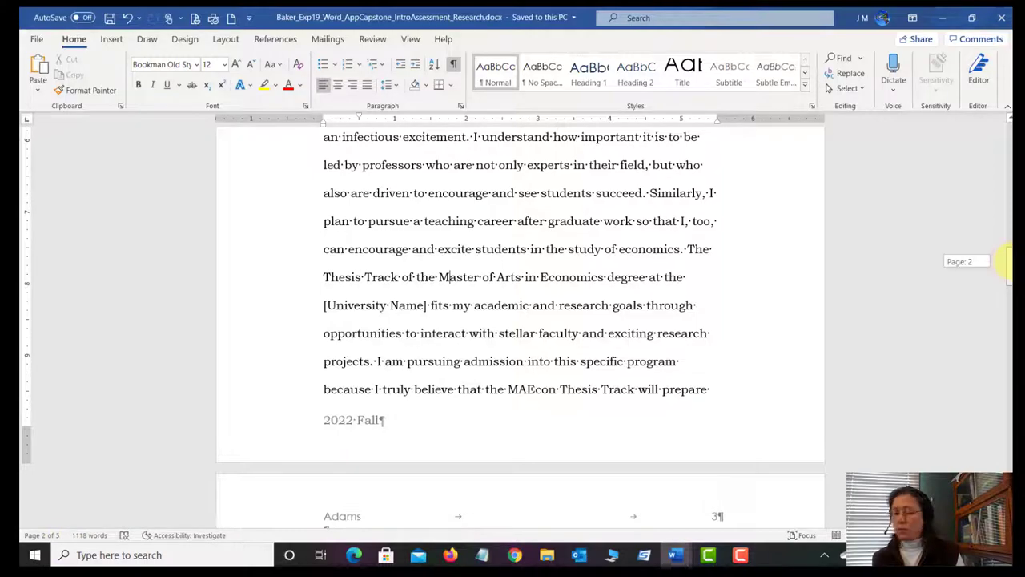
pyautogui.moveTo(1011, 268); pyautogui.dragTo(1011, 235)
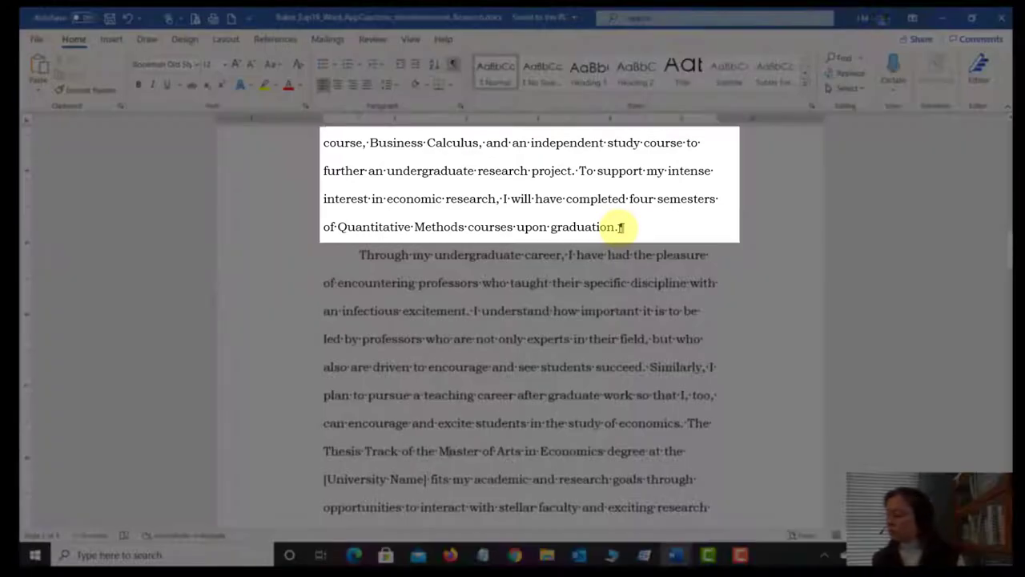
pyautogui.click(621, 227)
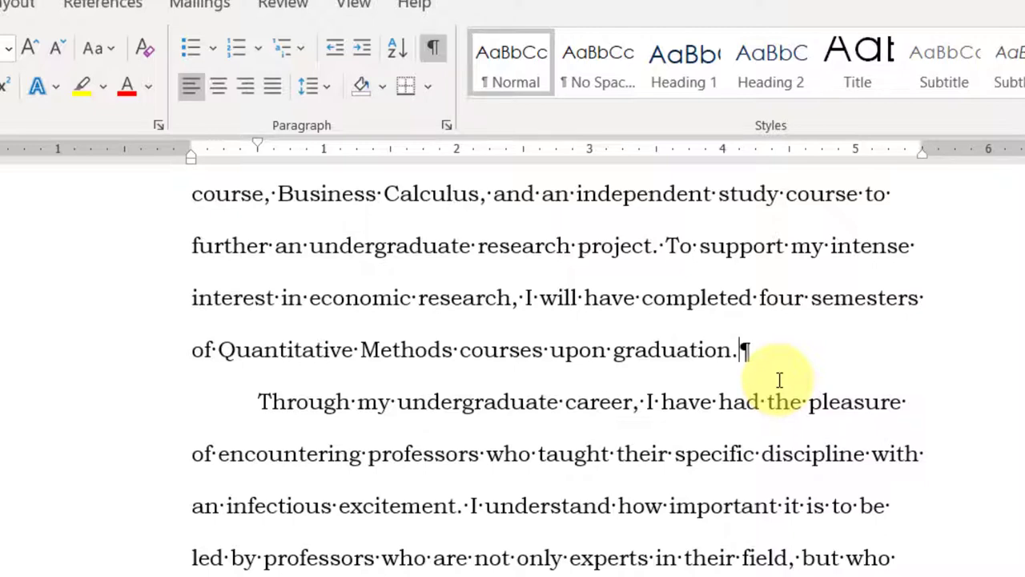
# - Add an empty paragraph after "upon graduation." and remove its first line indent
pyautogui.press('Return')
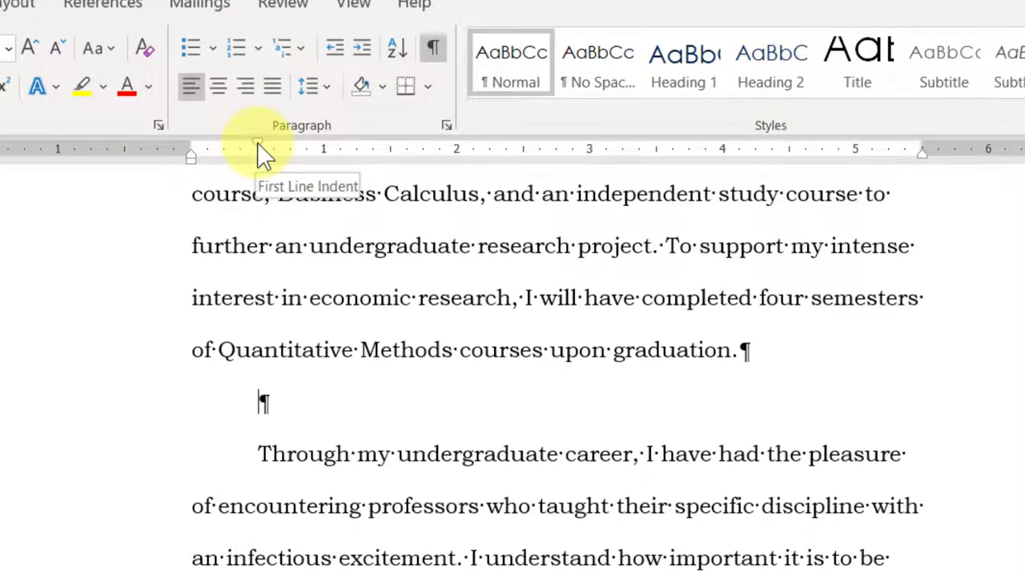
pyautogui.moveTo(258, 147); pyautogui.dragTo(192, 146)
pyautogui.click(180, 416)
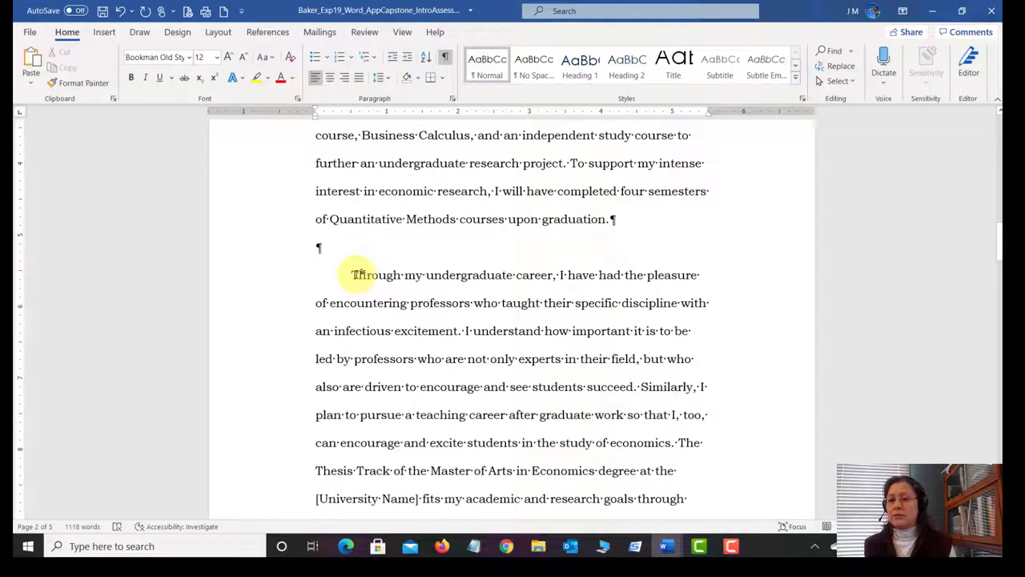
# - Insert a 2-column by 6-row table in the empty paragraph after "upon graduation."
pyautogui.click(105, 32)
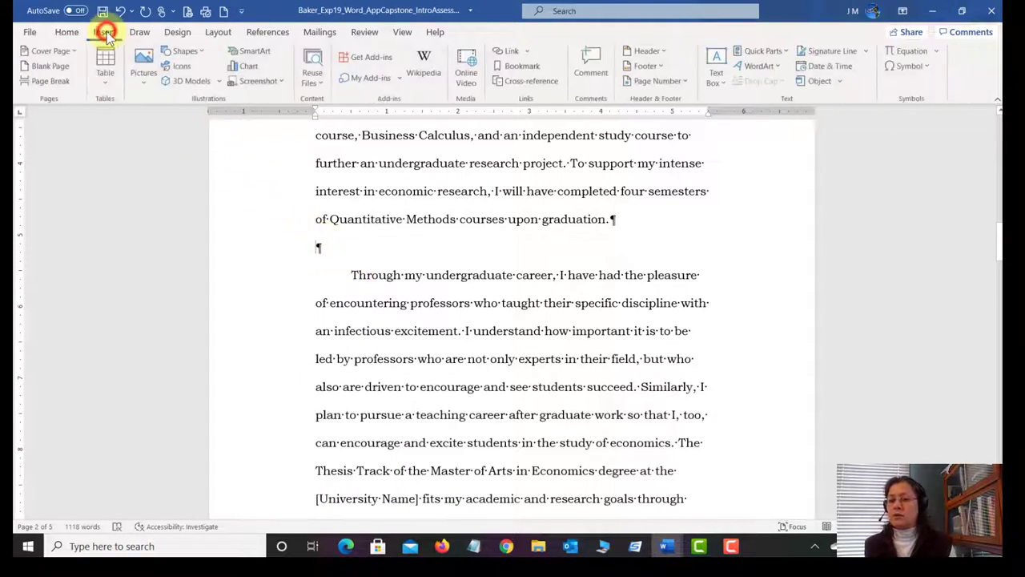
pyautogui.click(105, 80)
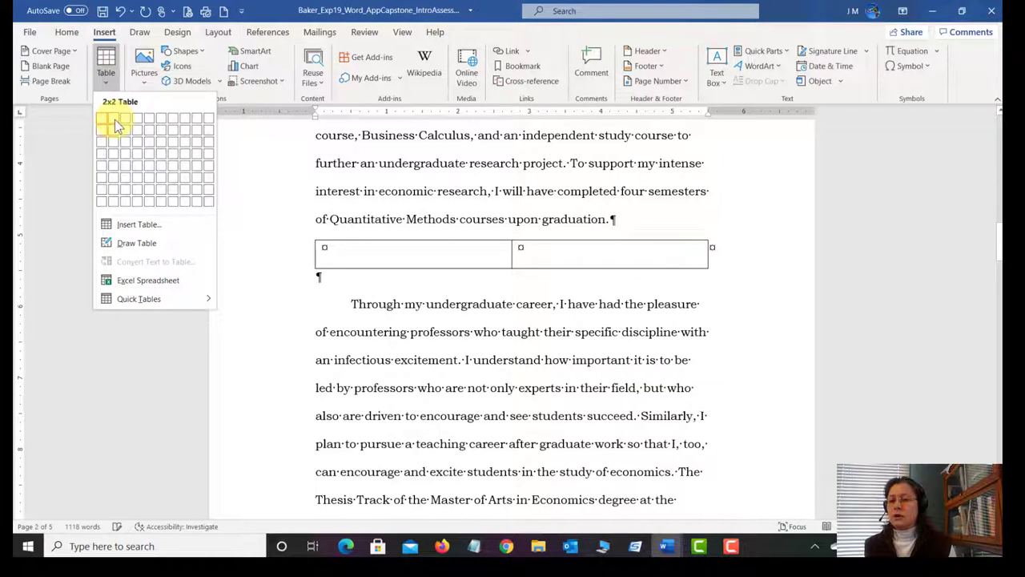
pyautogui.click(114, 178)
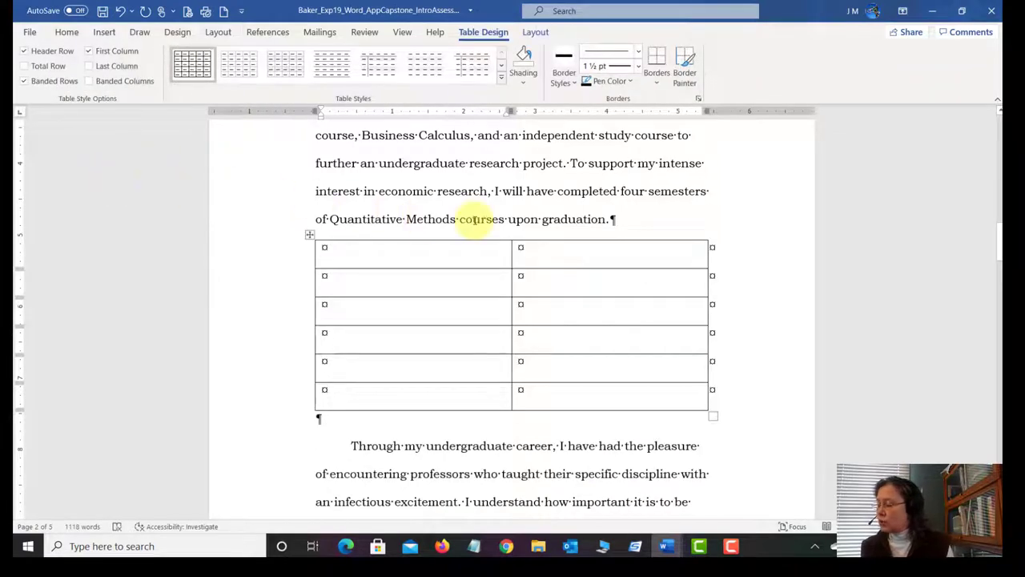
# - Set the preferred width of the table's second column to 1" and save the research document
pyautogui.click(546, 250)
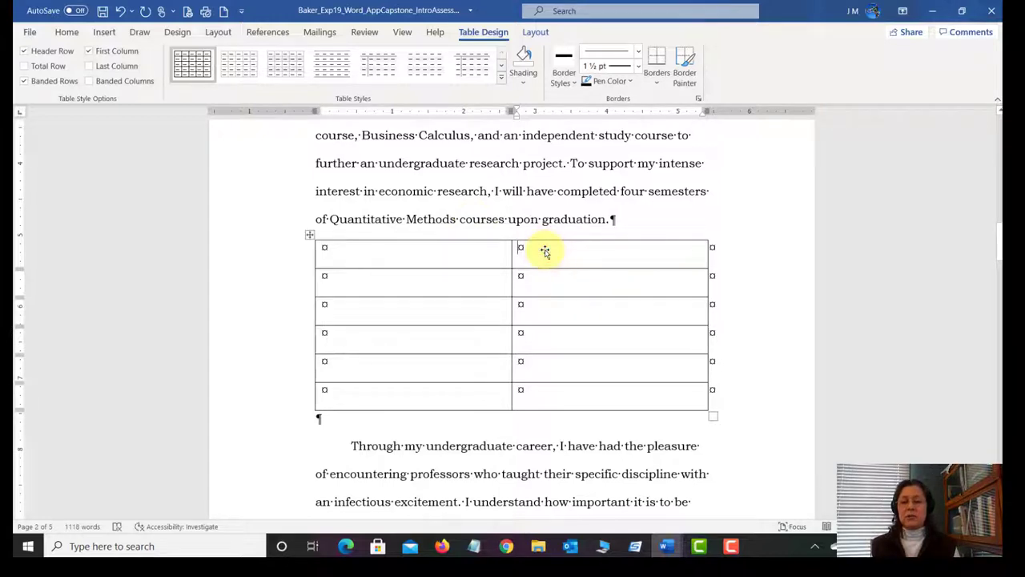
pyautogui.rightClick(310, 234)
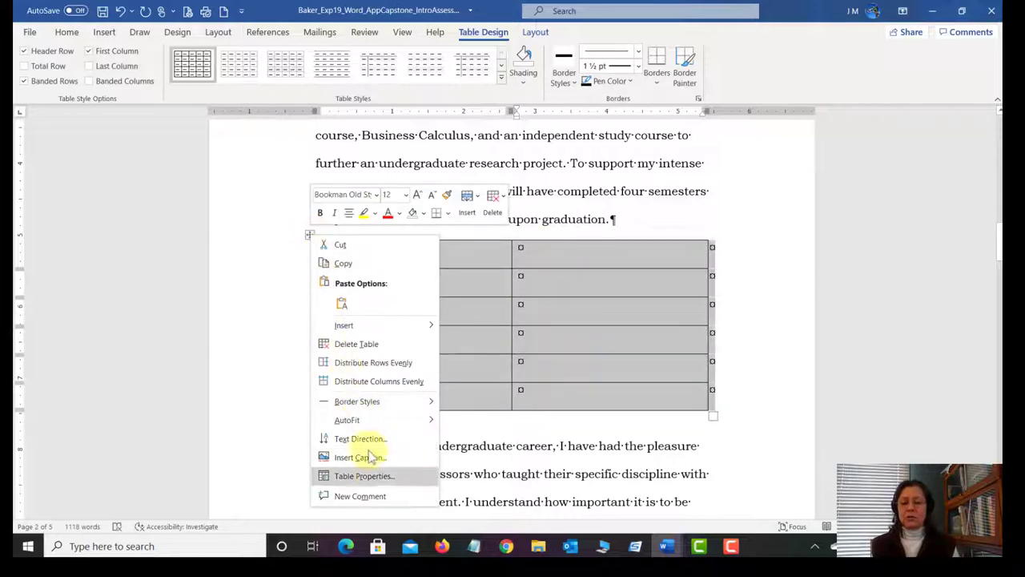
pyautogui.click(371, 475)
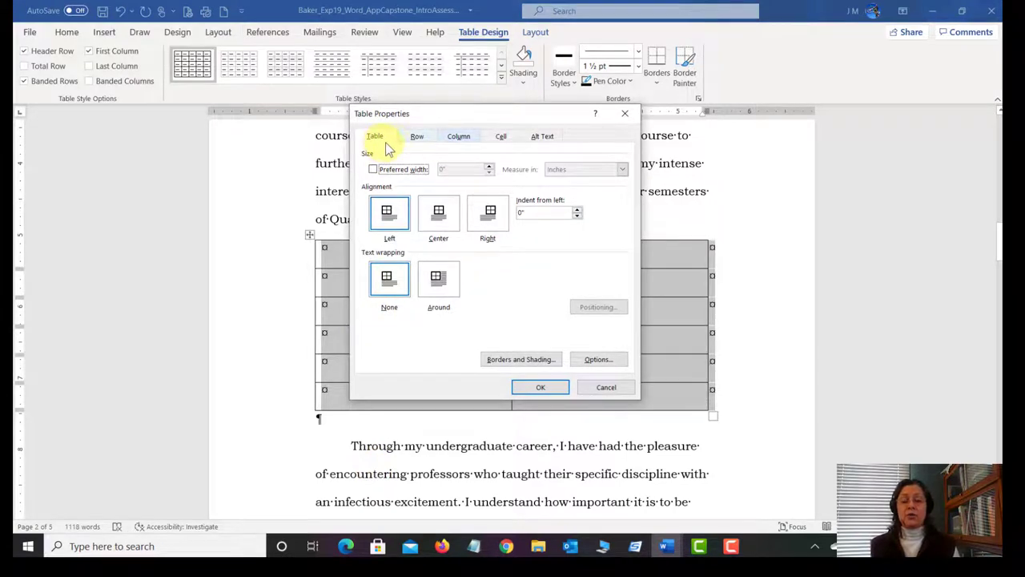
pyautogui.click(459, 138)
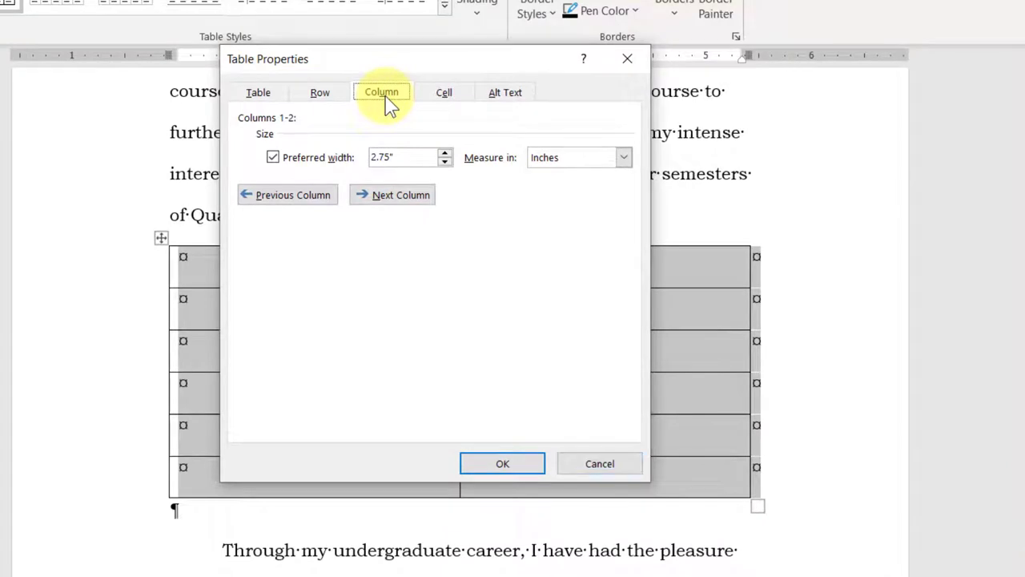
pyautogui.click(390, 198)
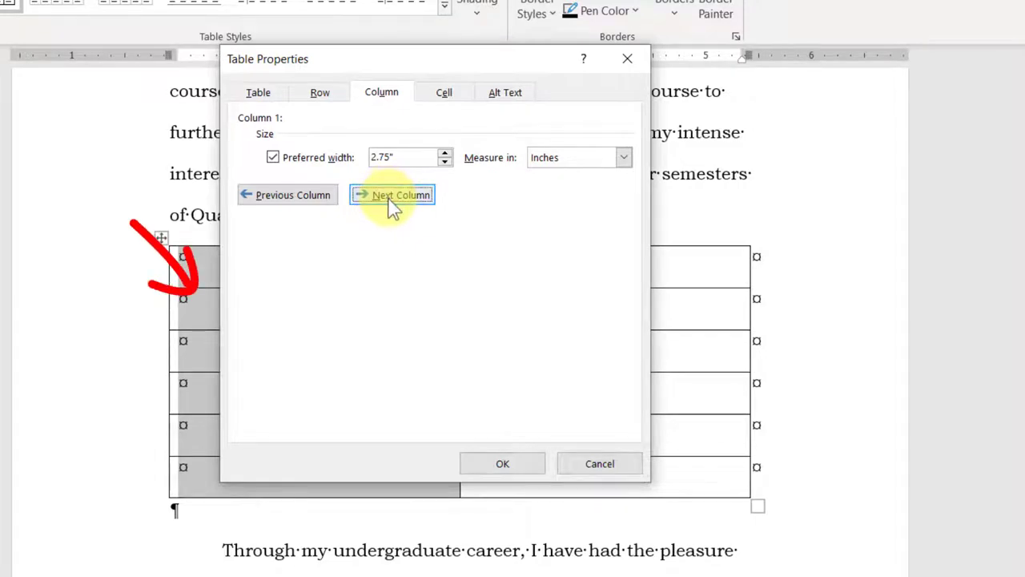
pyautogui.click(393, 201)
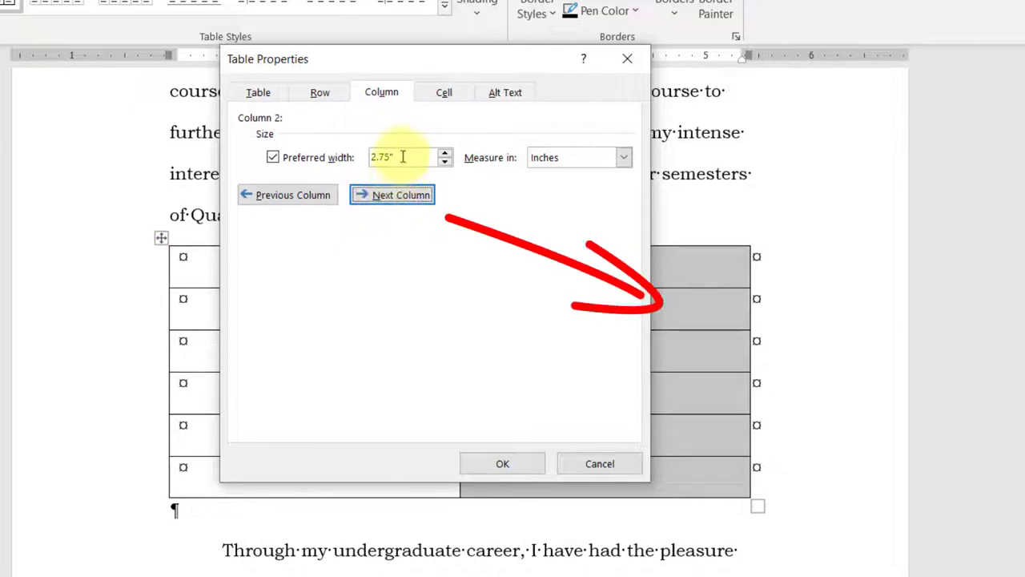
pyautogui.click(403, 155)
pyautogui.moveTo(403, 155); pyautogui.dragTo(309, 165)
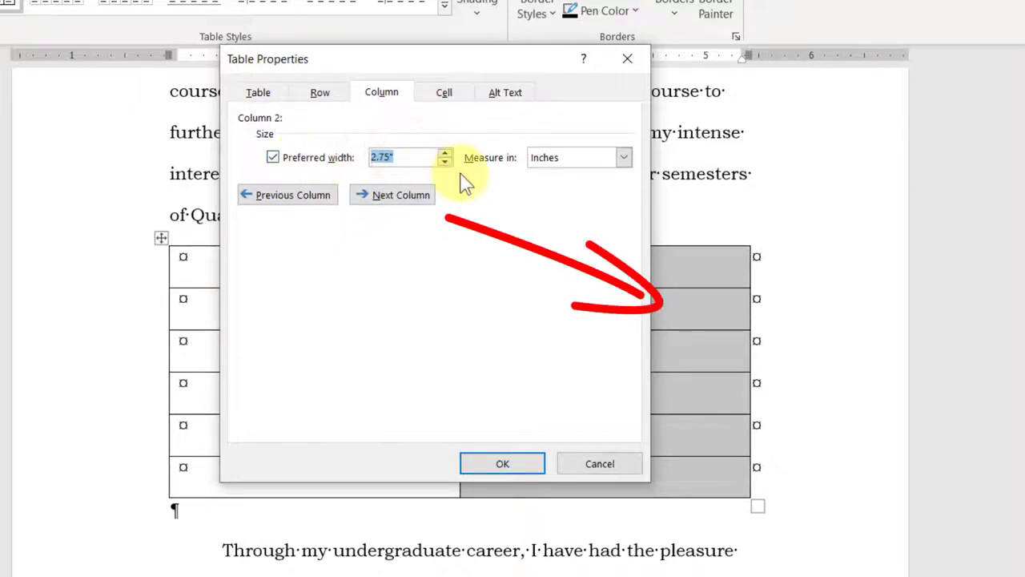
pyautogui.write('1')
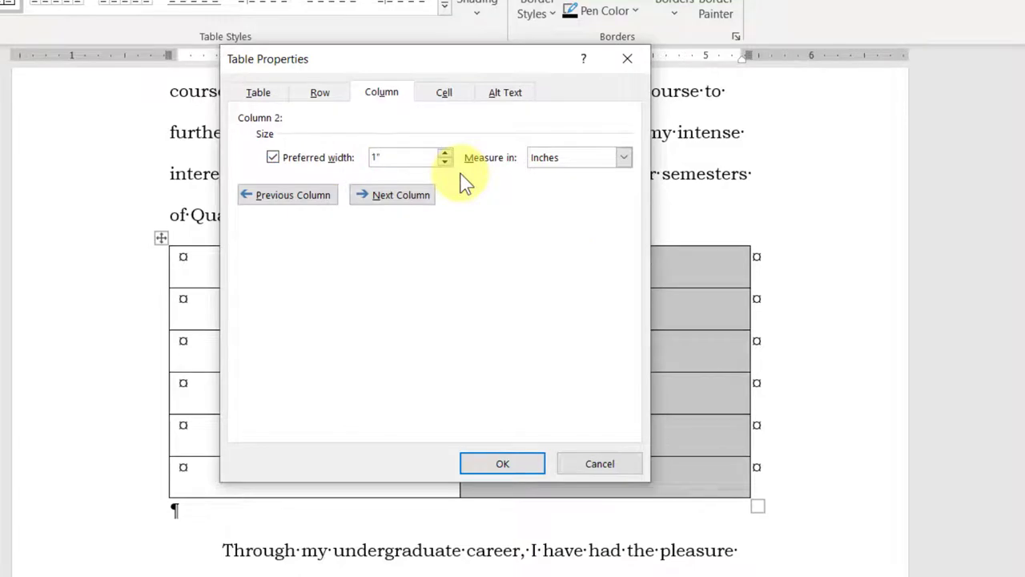
pyautogui.press('Return')
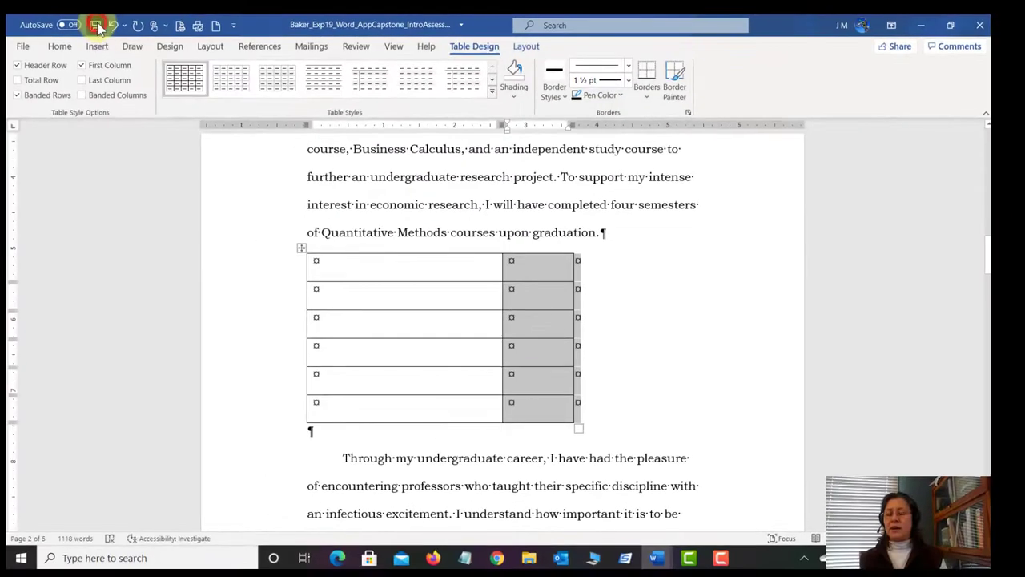
pyautogui.click(95, 26)
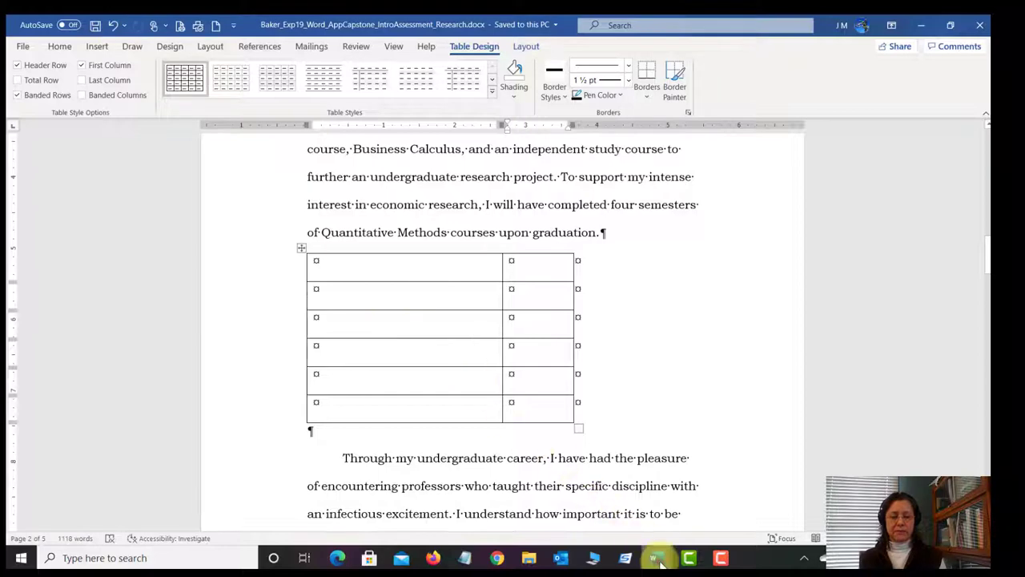
# - Switch to the Exp19_Word_Intro_CapAssessment_Research_Instructions document and read step 16 about the table's contents
pyautogui.moveTo(658, 562)
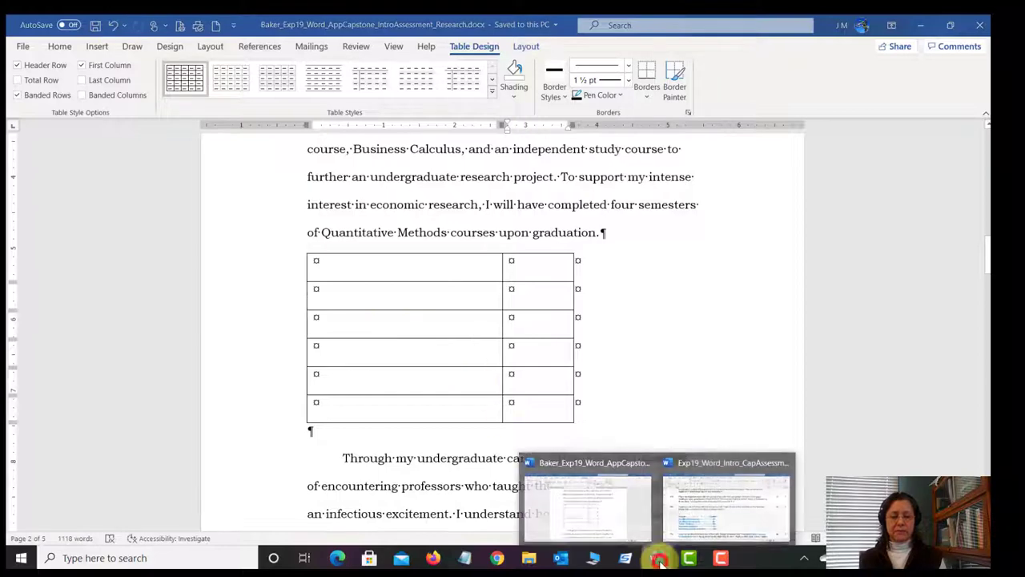
pyautogui.click(702, 513)
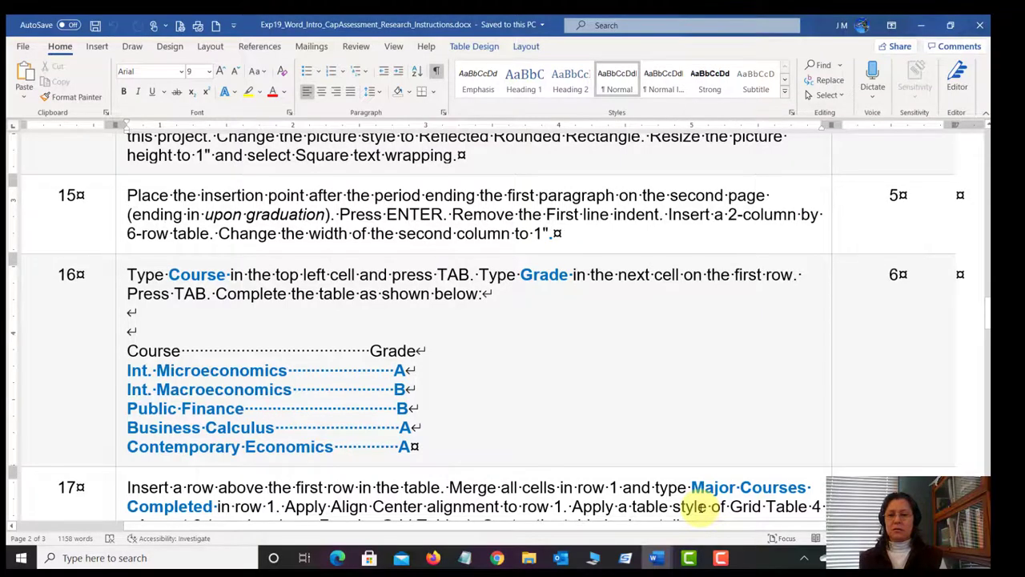
pyautogui.moveTo(986, 316); pyautogui.dragTo(984, 324)
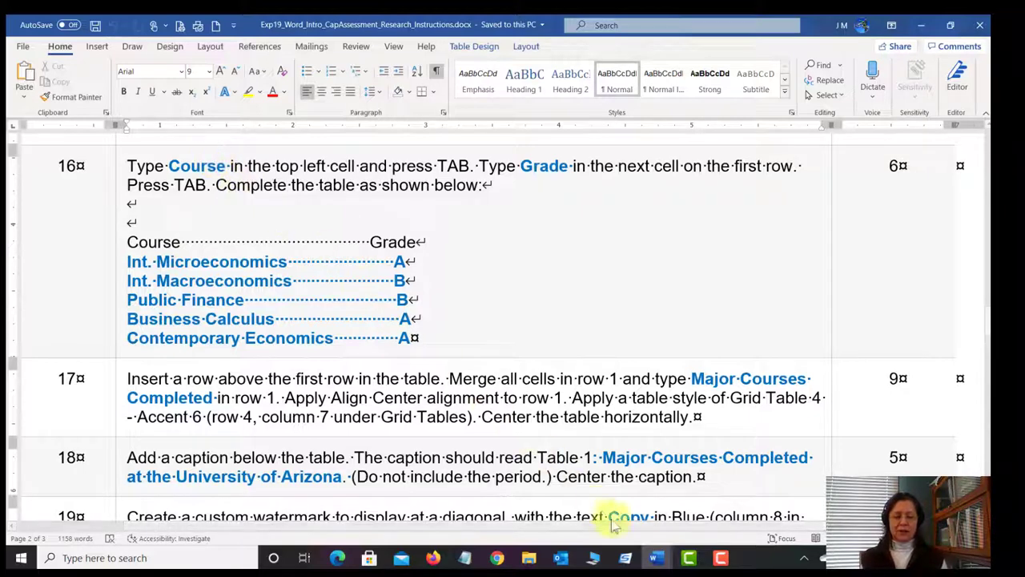
# - Switch back to the AppCapstone_IntroAssessment_Research document and enter the headings Course and Grade in the table's first row
pyautogui.moveTo(660, 563)
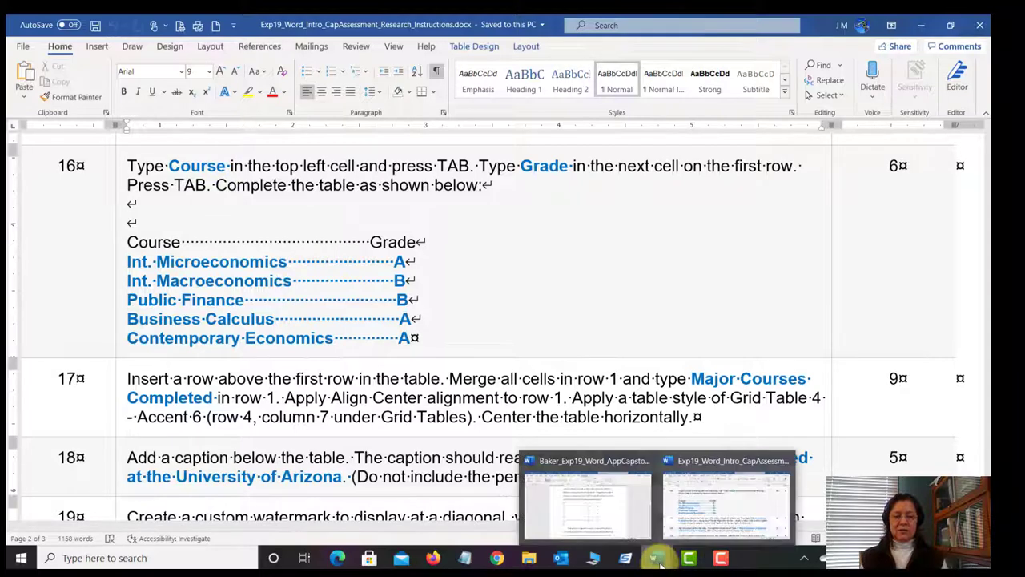
pyautogui.click(613, 523)
pyautogui.click(378, 260)
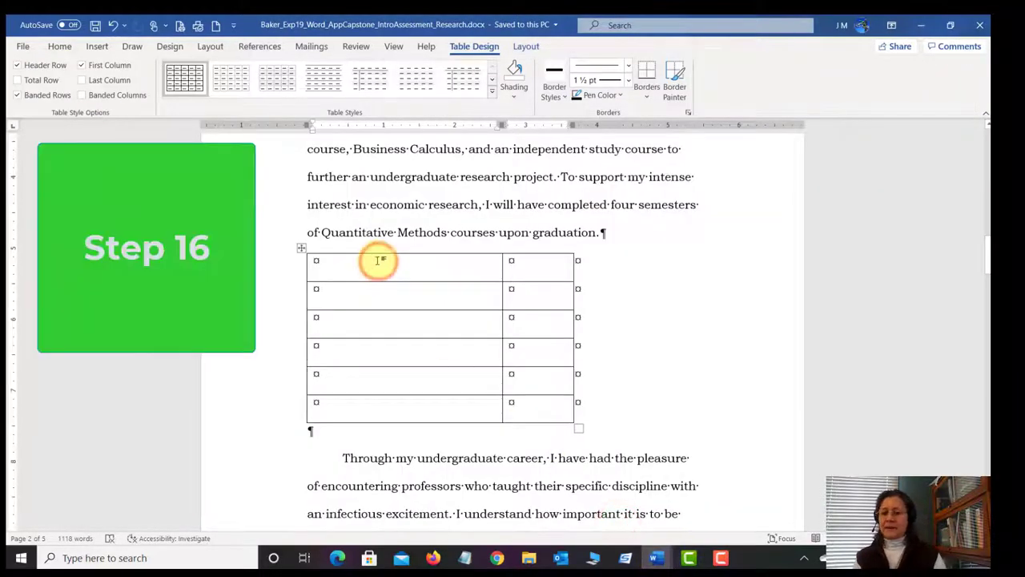
pyautogui.click(336, 263)
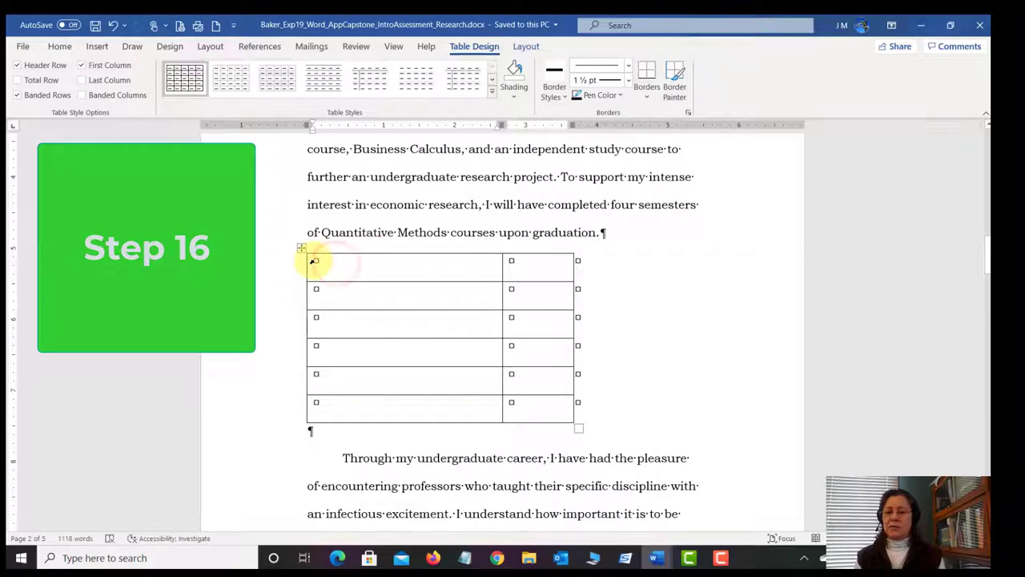
pyautogui.click(314, 261)
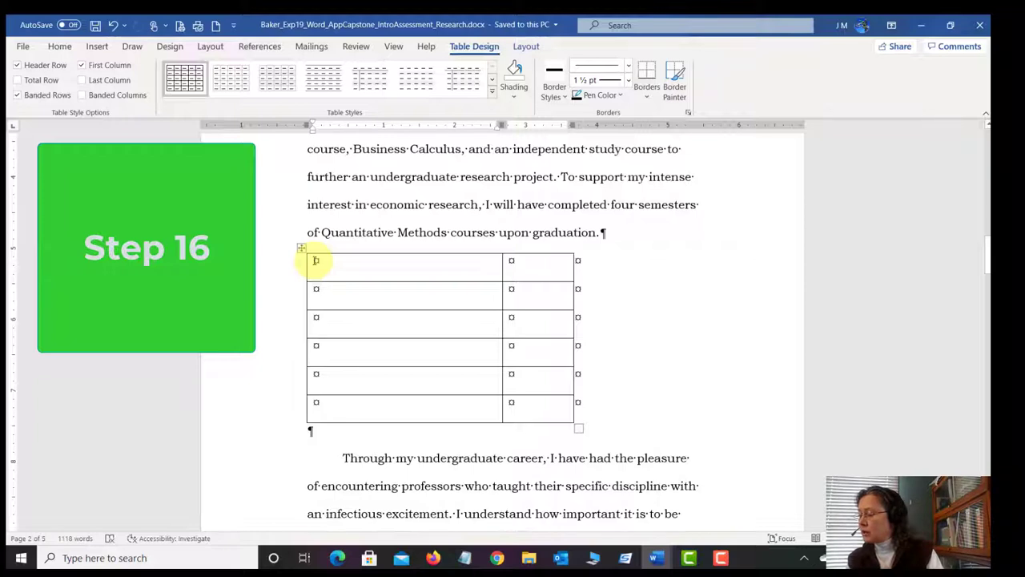
pyautogui.write('Course')
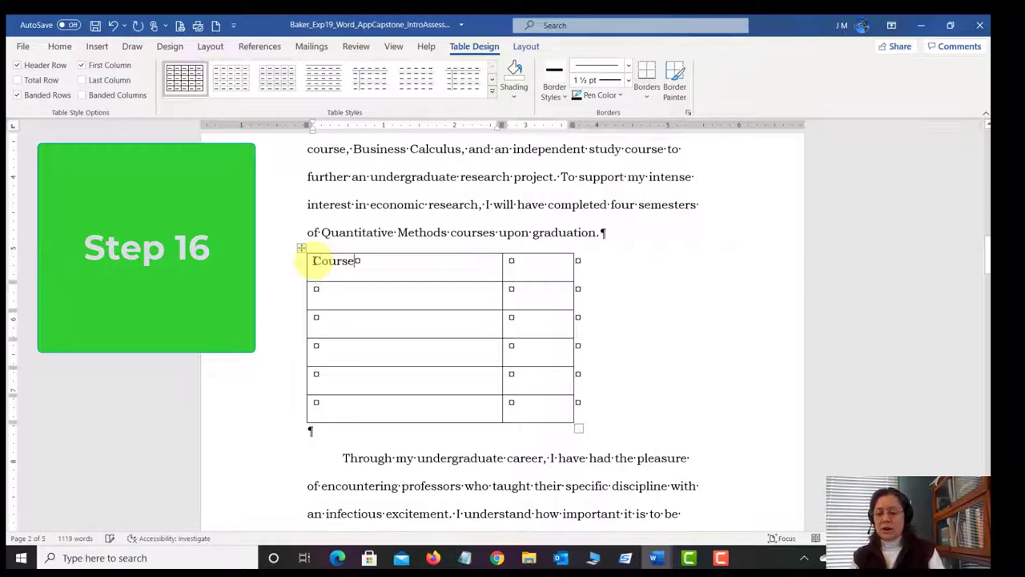
pyautogui.press('Tab')
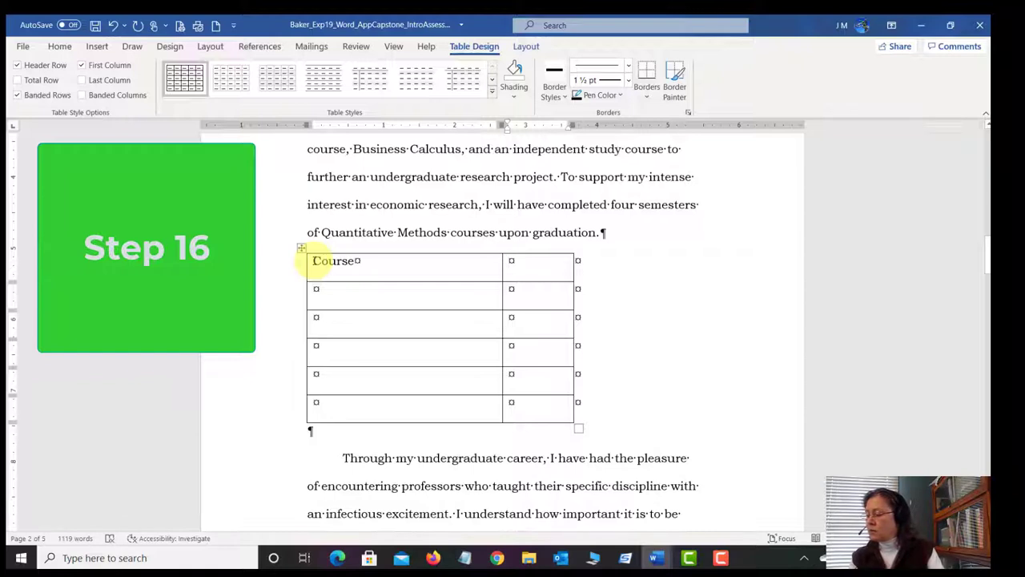
pyautogui.write('Grade')
pyautogui.press('Tab')
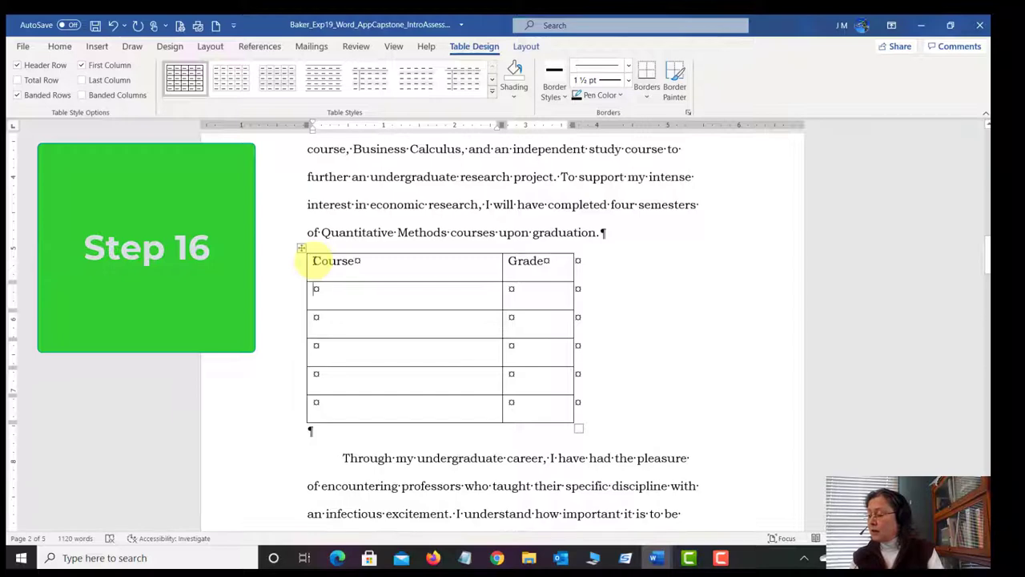
# - Fill the table's second row with the course Int. Microeconomics and the grade A
pyautogui.write('In')
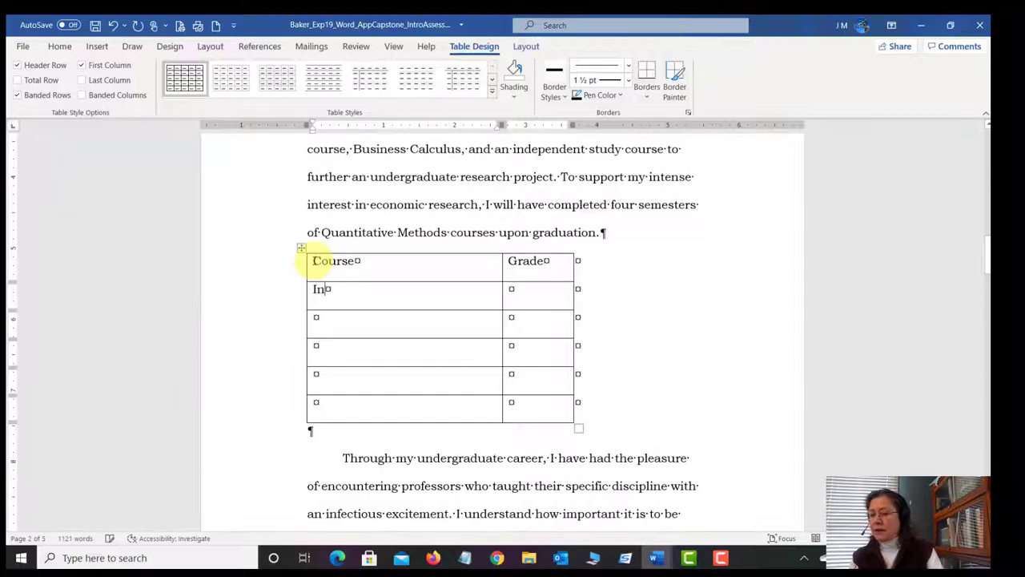
pyautogui.write('t. Mic')
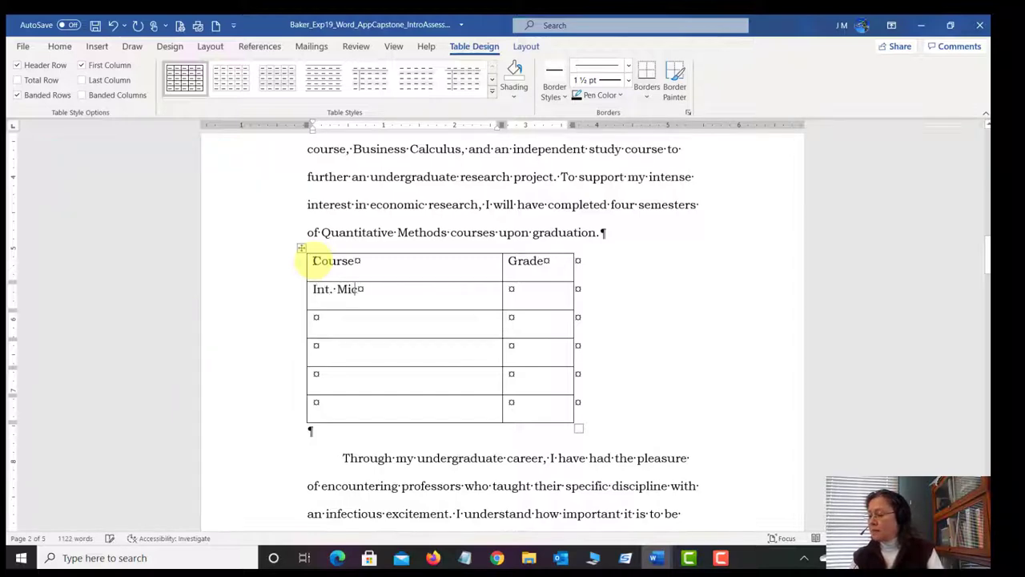
pyautogui.write('roeconomics')
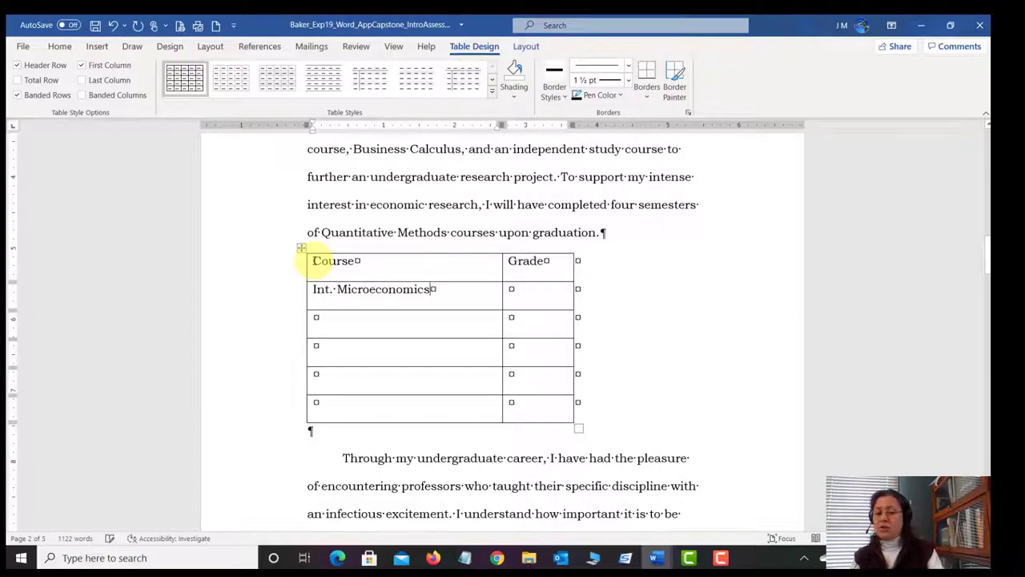
pyautogui.press('Tab')
pyautogui.write('A')
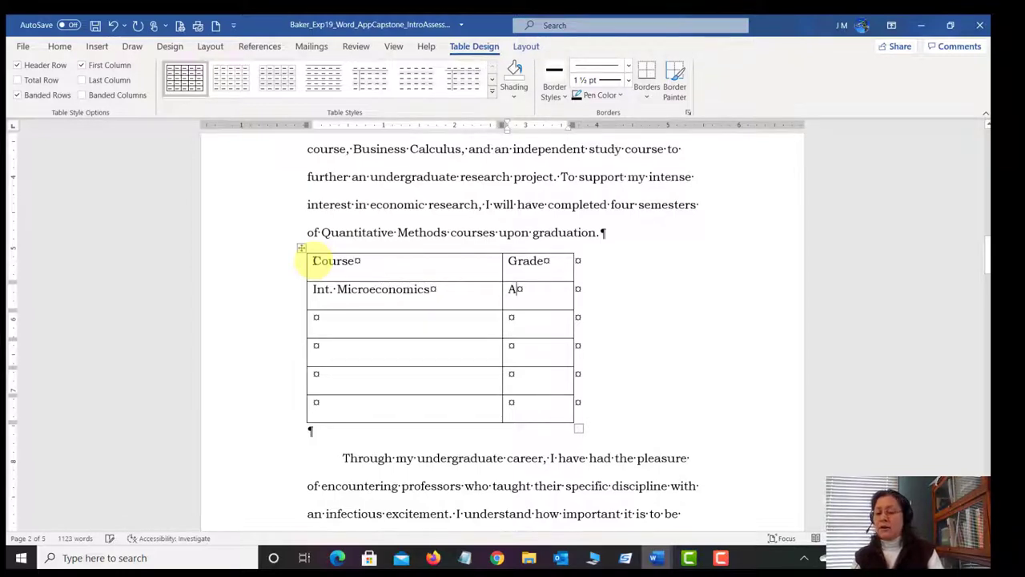
# - Fill the table's third row with the course Int. Macroeconomics and the grade B
pyautogui.press('Tab')
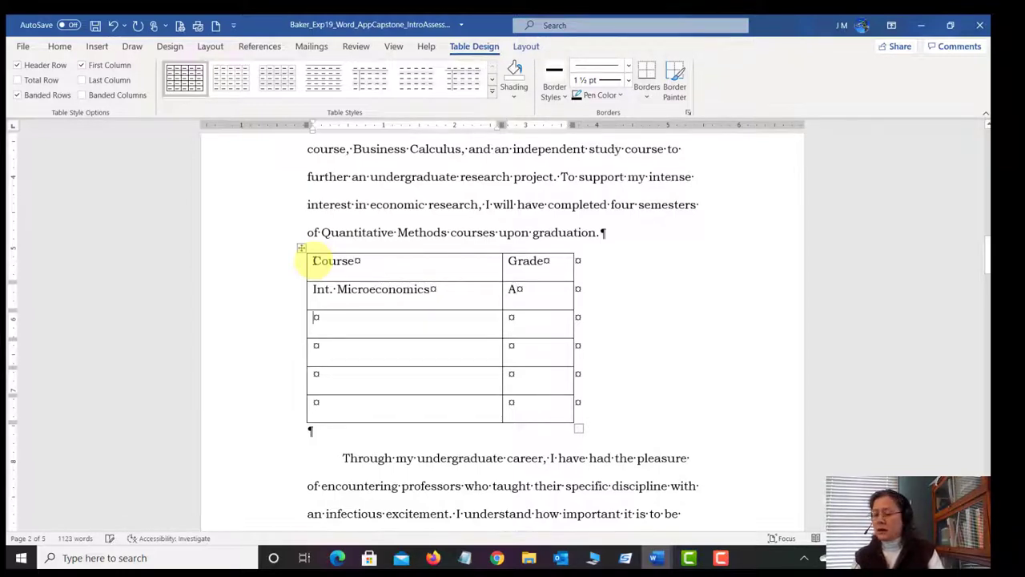
pyautogui.write('Int.')
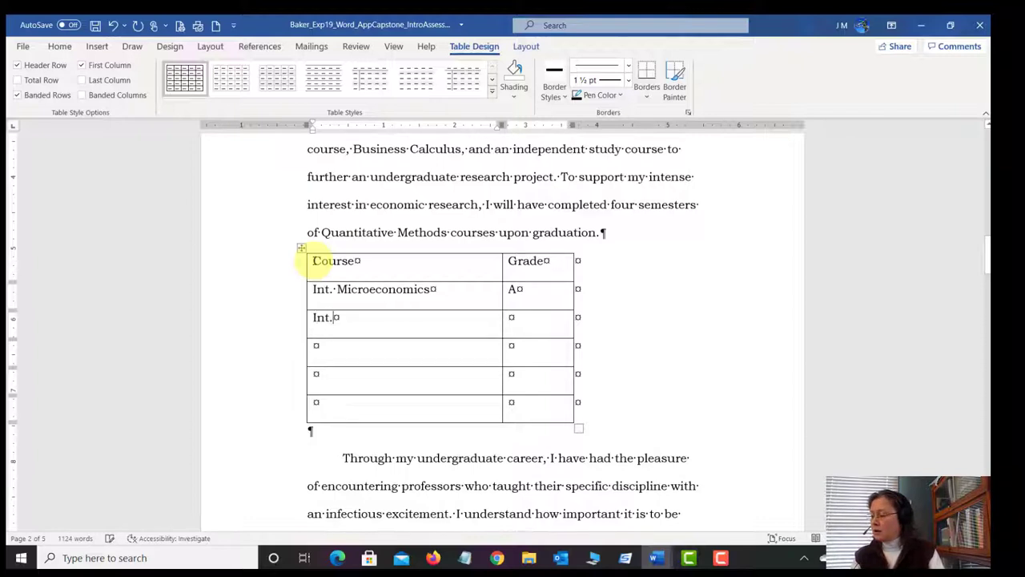
pyautogui.write(' Macroec')
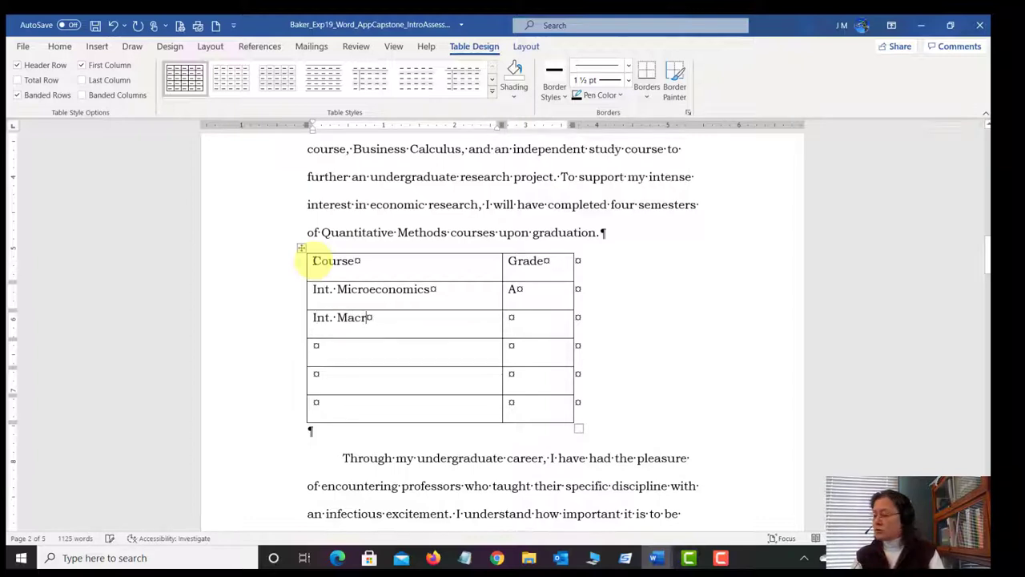
pyautogui.write('onomics')
pyautogui.press('Tab')
pyautogui.write('B')
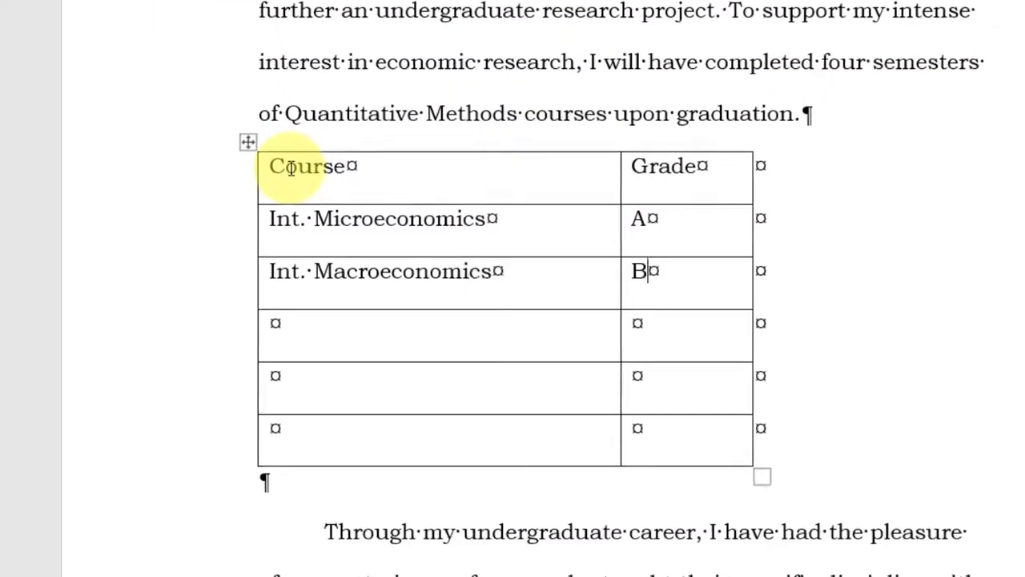
# - Fill the fourth row with Public Finance, grade B, and the fifth row with Business Calculus, grade A
pyautogui.press('Tab')
pyautogui.write('Public Finance')
pyautogui.press('Tab')
pyautogui.write('B')
pyautogui.press('Tab')
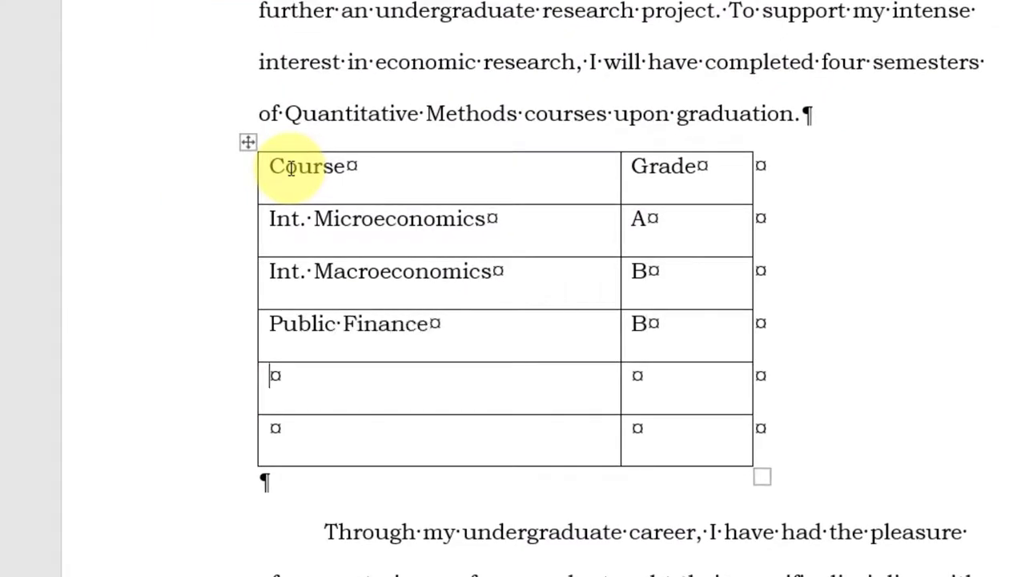
pyautogui.write('Business Calculus')
pyautogui.press('Tab')
pyautogui.write('A')
# - Fill the table's last row with Contemporary Economics and the grade A, then save the document
pyautogui.press('Tab')
pyautogui.write('Contemporary Econ')
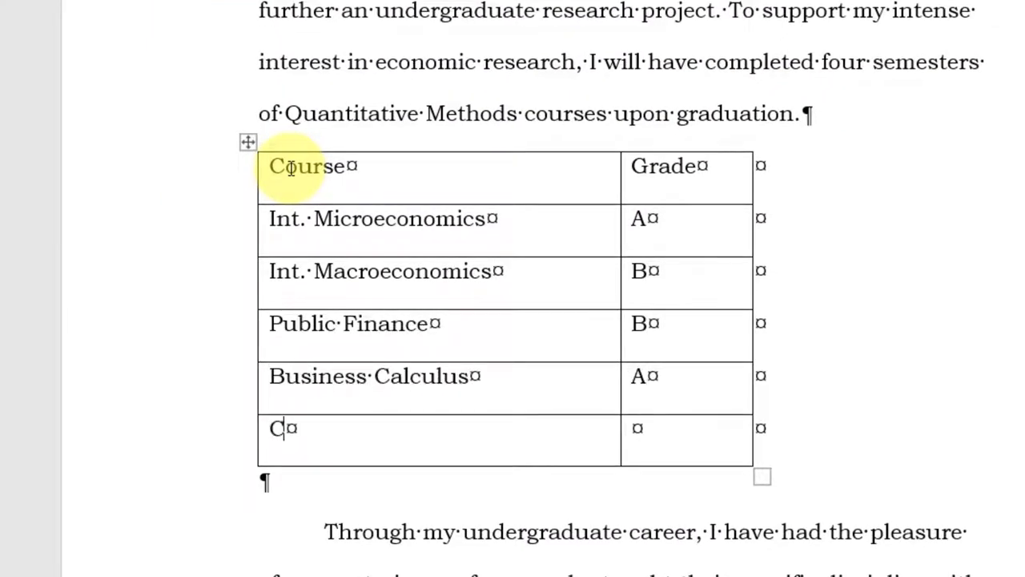
pyautogui.write('omics')
pyautogui.press('Tab')
pyautogui.write('A')
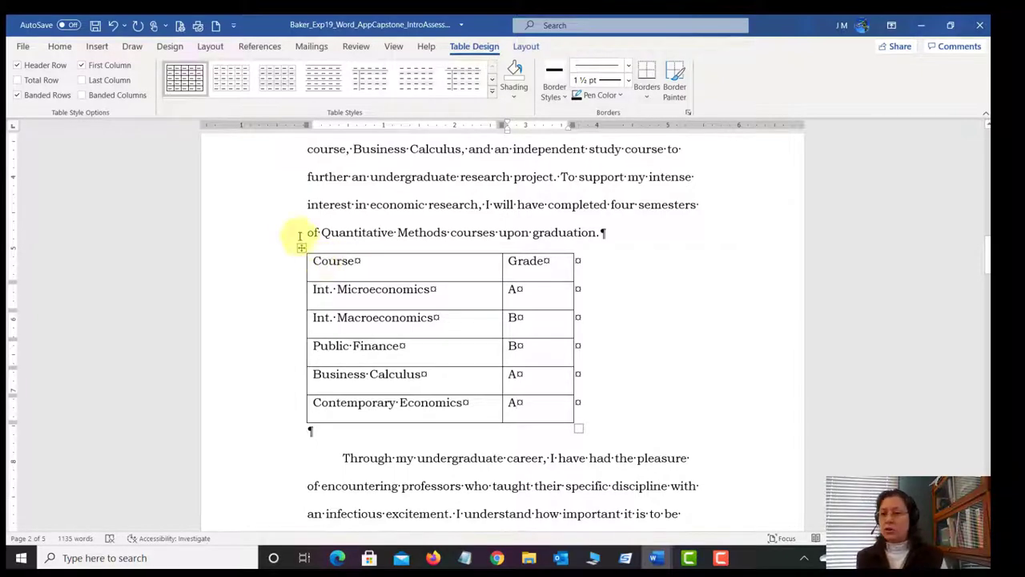
pyautogui.click(95, 24)
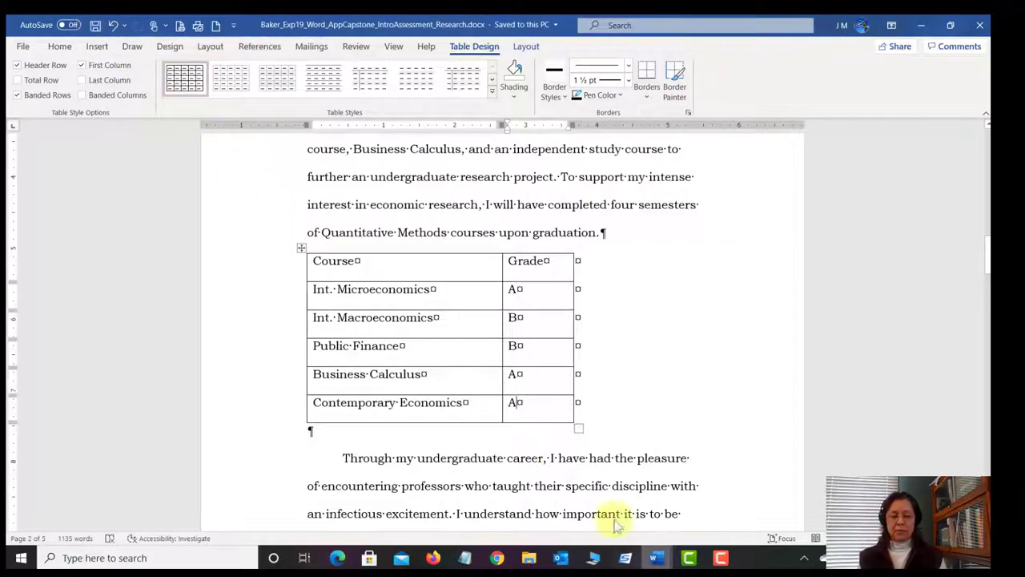
# - Consult step 17 in the instructions document, and insert a row above the course table's first row in the research document
pyautogui.moveTo(657, 561)
pyautogui.click(725, 500)
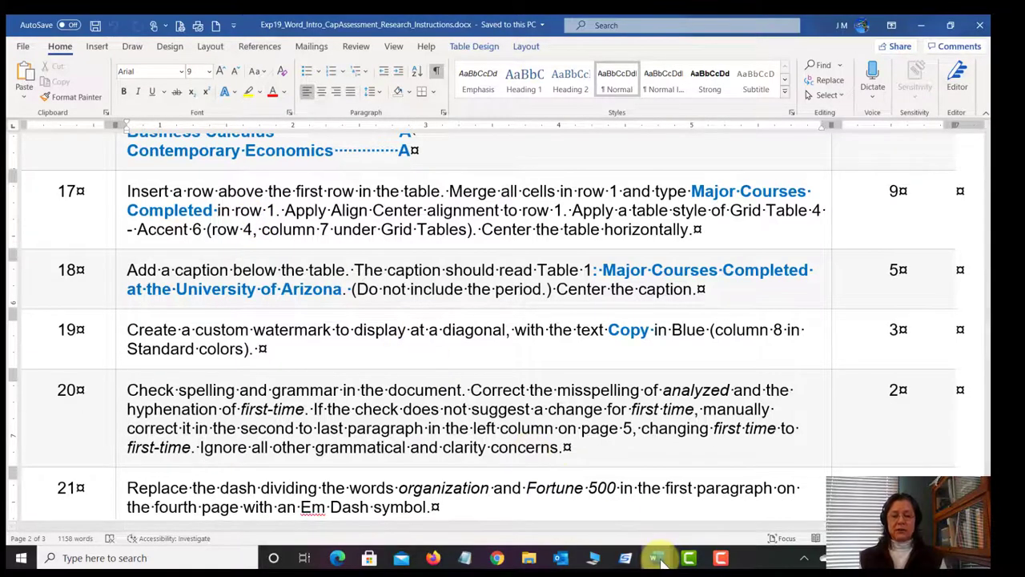
pyautogui.moveTo(662, 562)
pyautogui.click(611, 510)
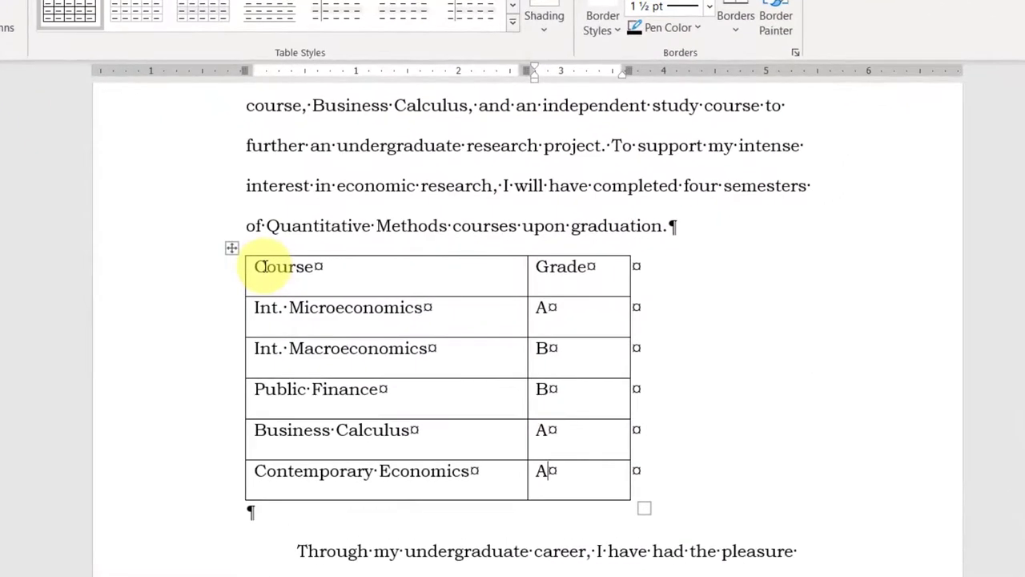
pyautogui.moveTo(260, 267)
pyautogui.mouseDown()
pyautogui.moveTo(561, 265)
pyautogui.moveTo(595, 278)
pyautogui.mouseUp()
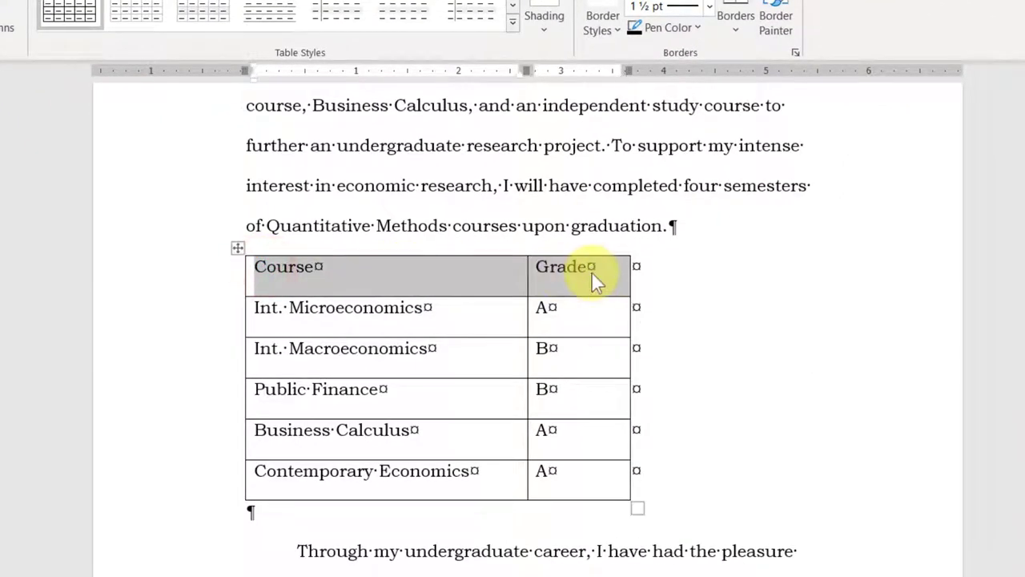
pyautogui.rightClick(366, 269)
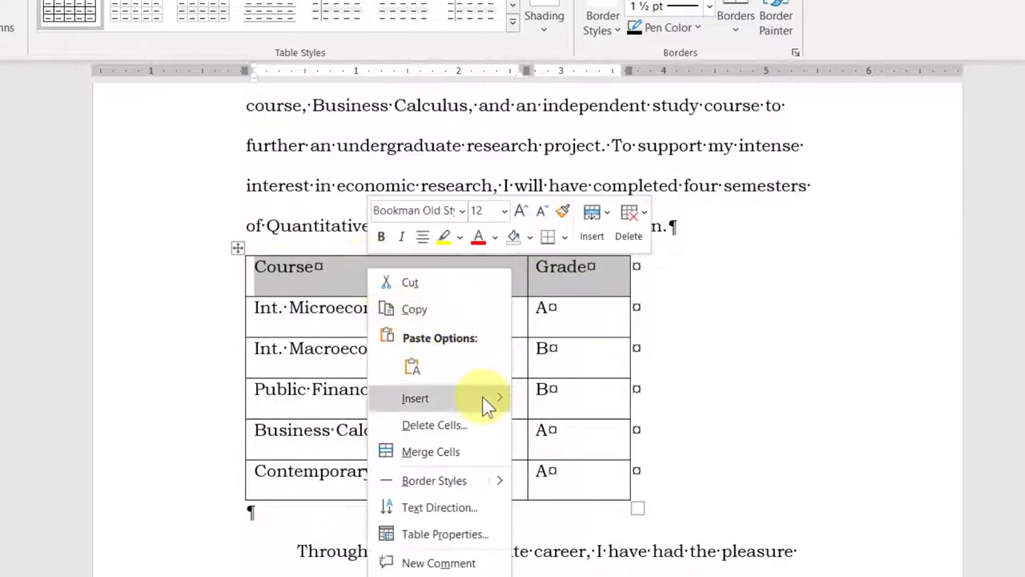
pyautogui.moveTo(483, 397)
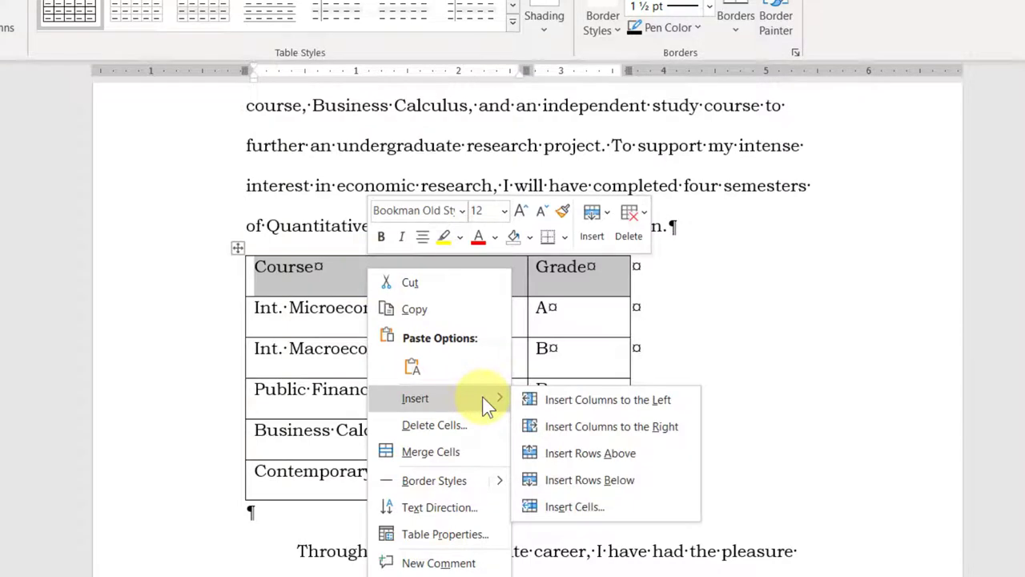
pyautogui.click(630, 458)
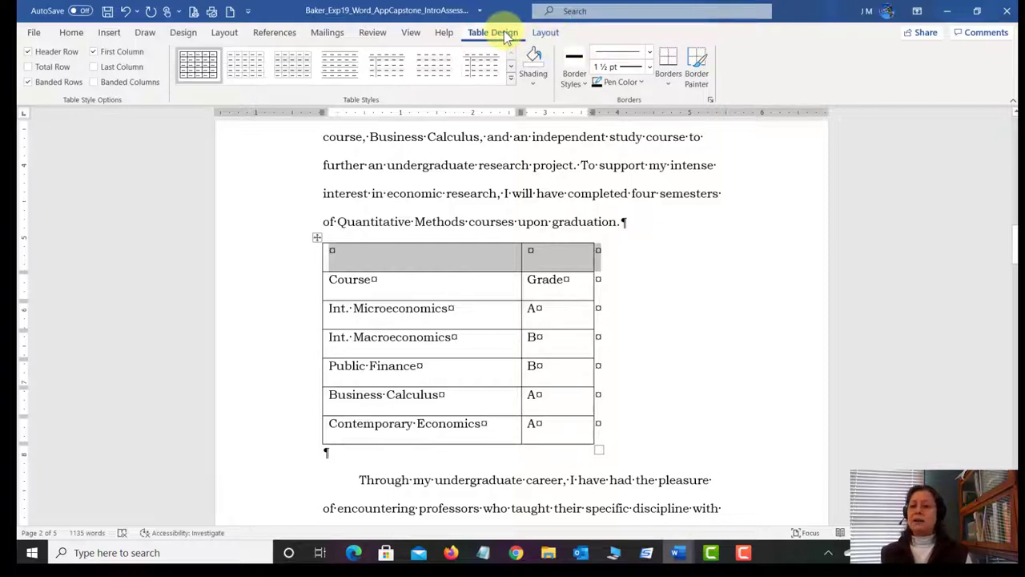
# - Merge the cells of the table's empty first row and enter Major Courses Completed in it
pyautogui.click(547, 33)
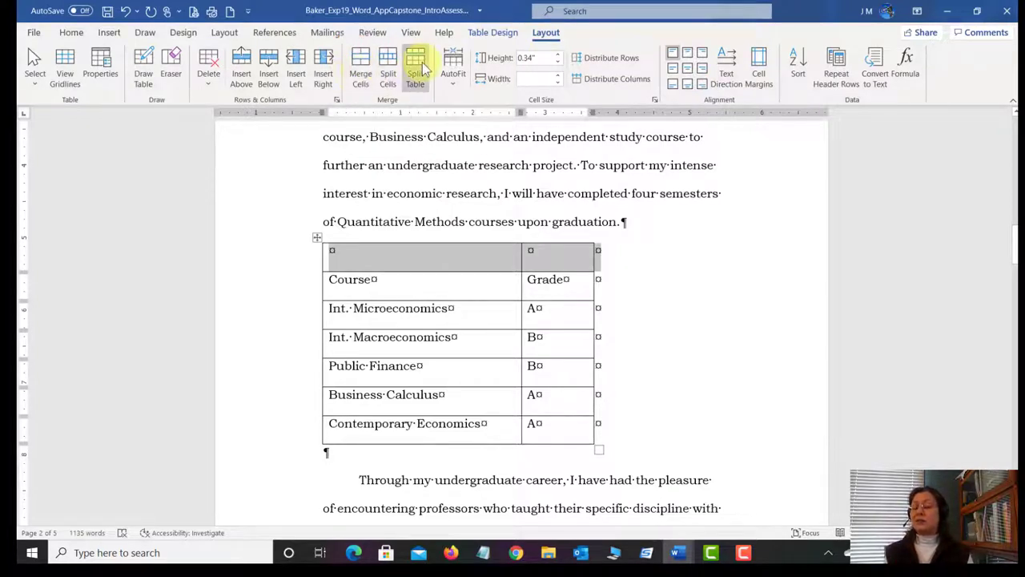
pyautogui.click(364, 69)
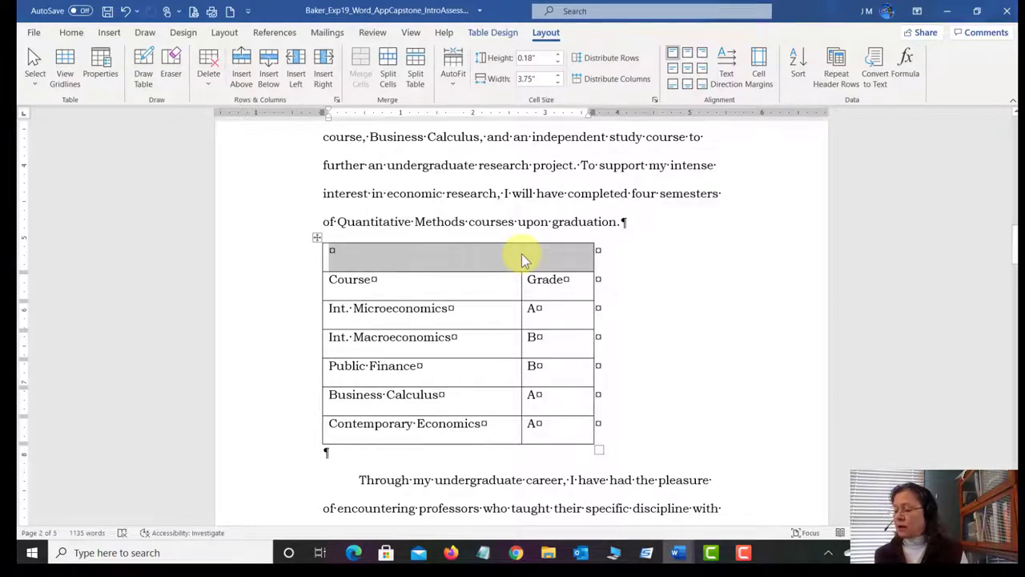
pyautogui.click(451, 253)
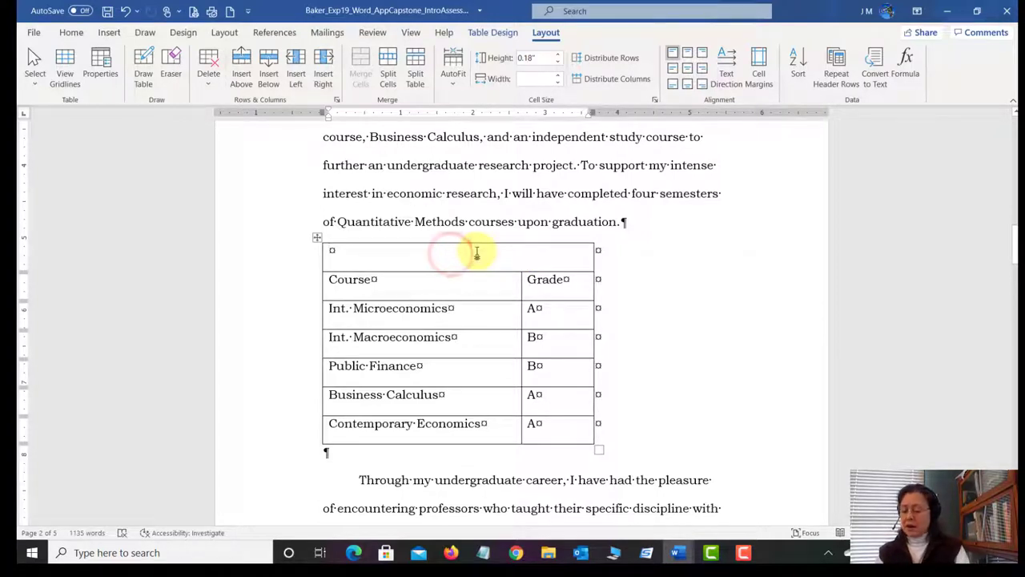
pyautogui.write('Ma')
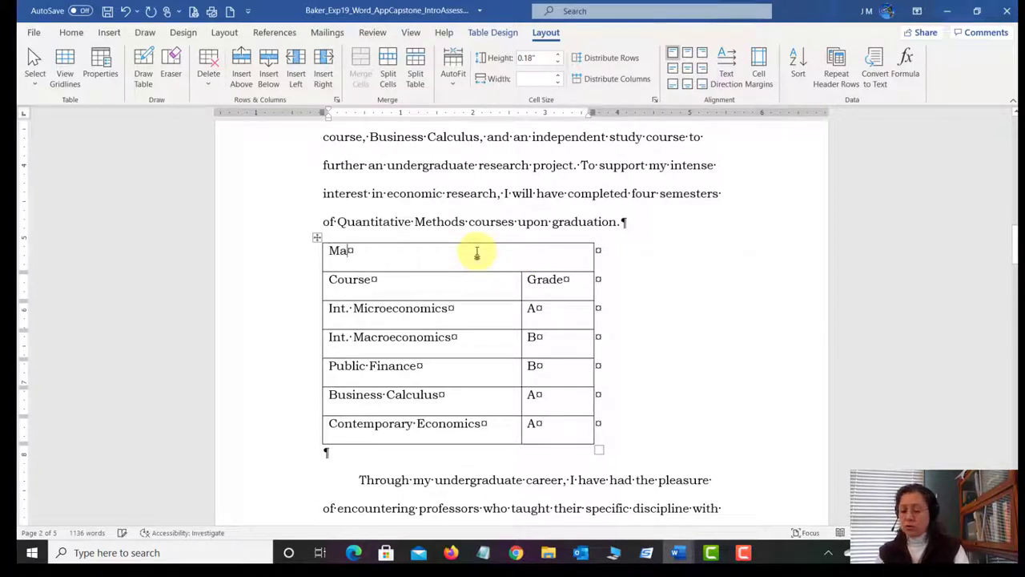
pyautogui.write('jor Courses Comp')
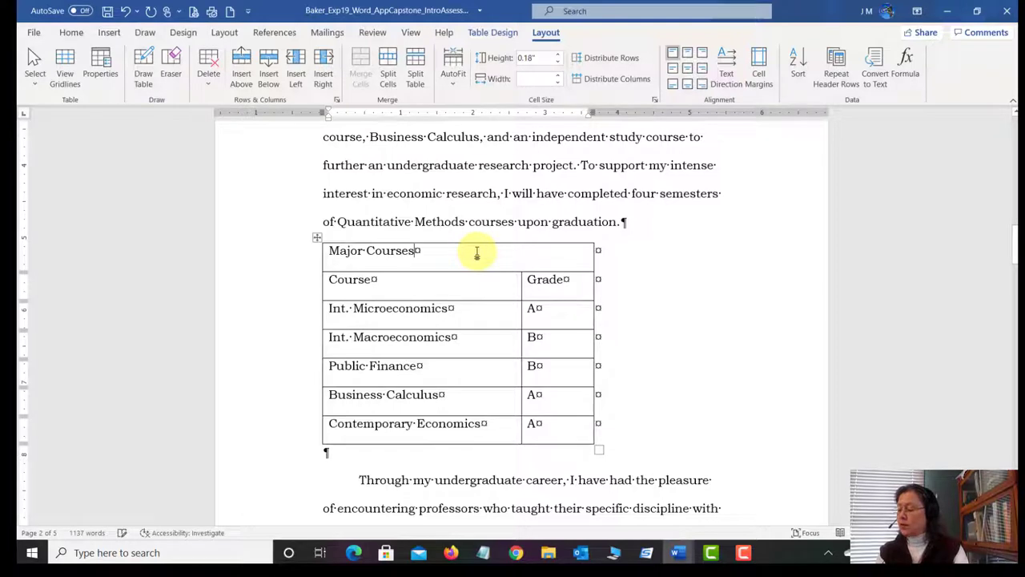
pyautogui.write('leted')
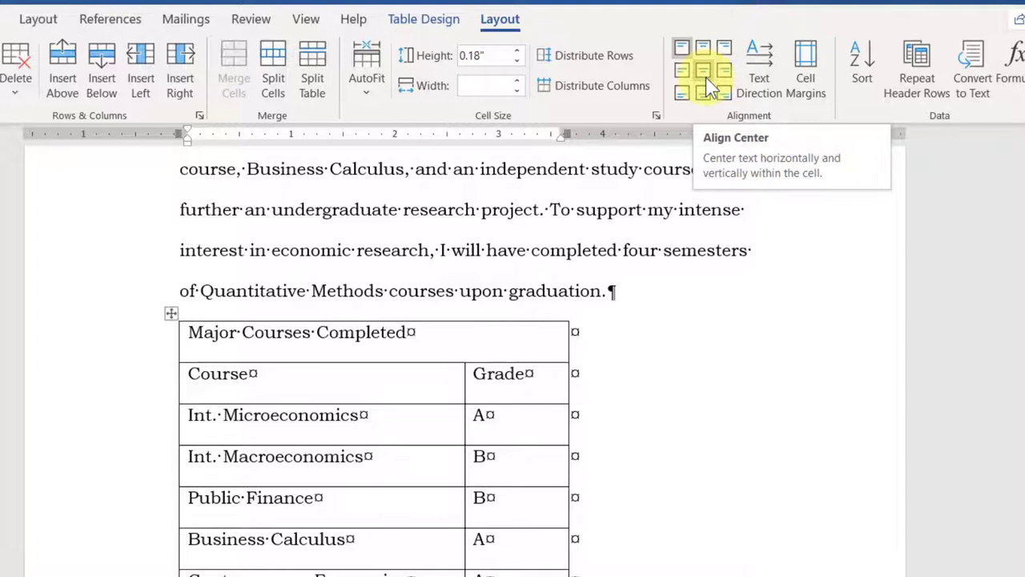
# - Apply Align Center alignment to the table's first row and the Grid Table 4 - Accent 6 style to the table
pyautogui.click(706, 77)
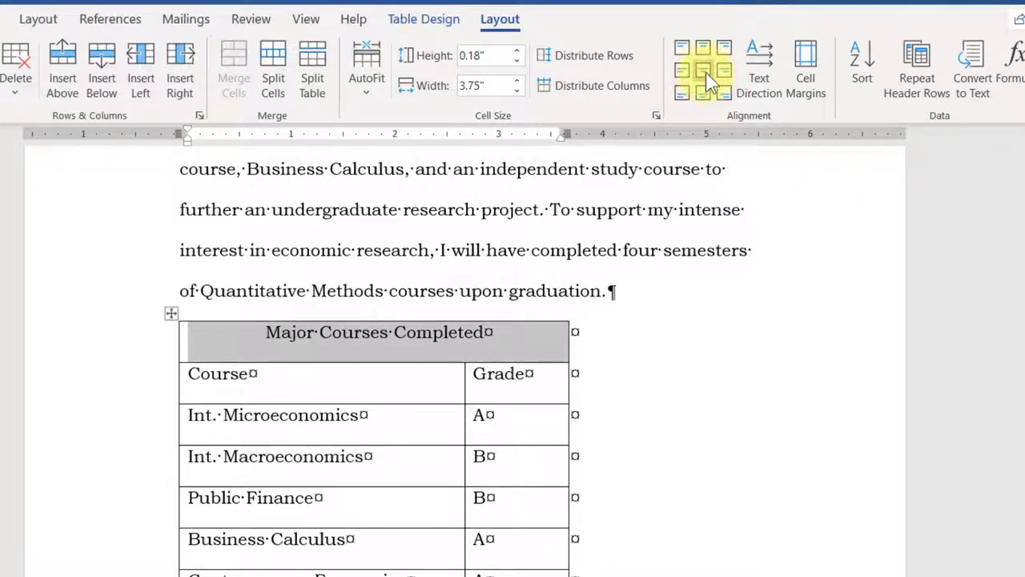
pyautogui.click(706, 68)
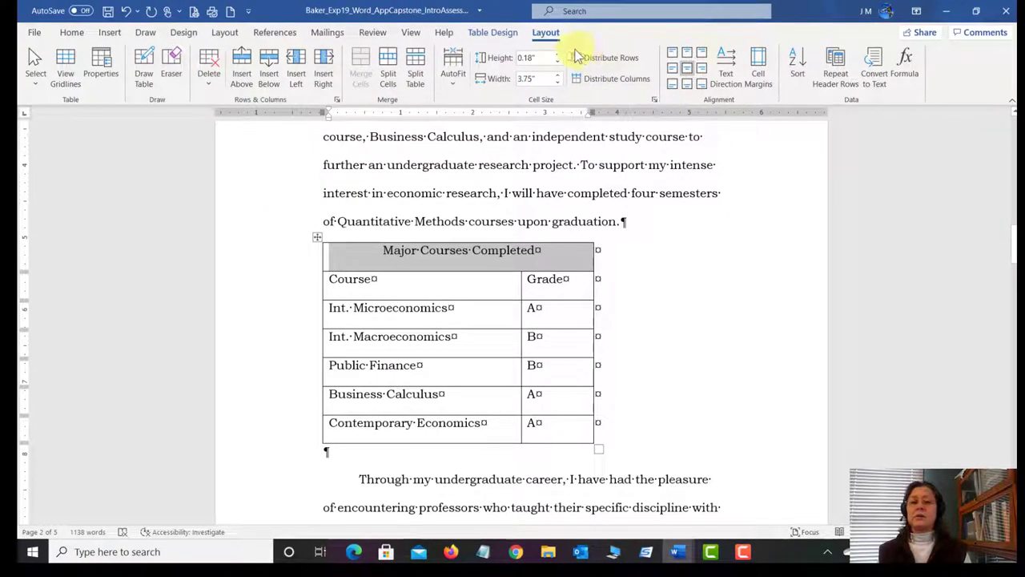
pyautogui.click(503, 36)
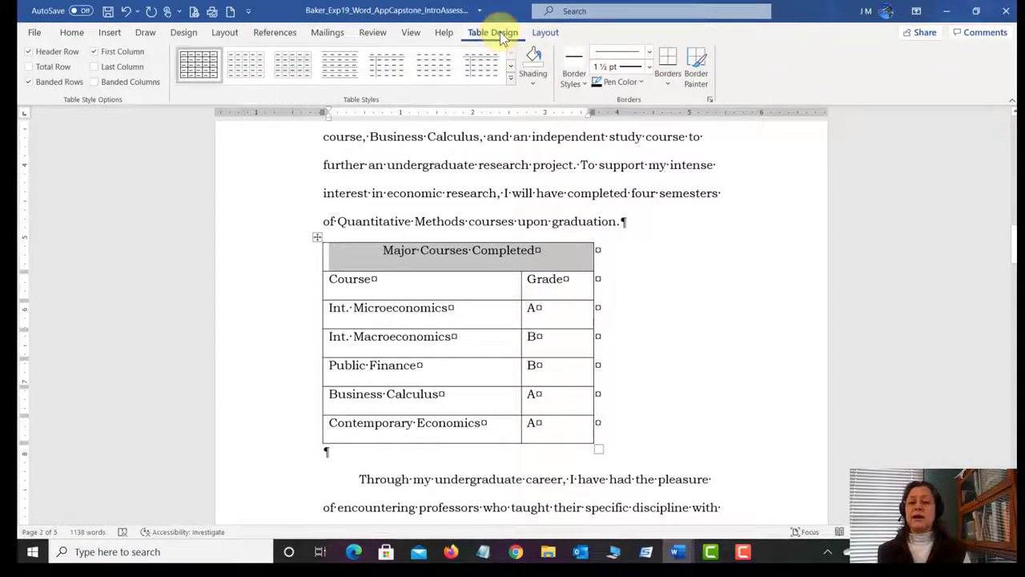
pyautogui.click(510, 77)
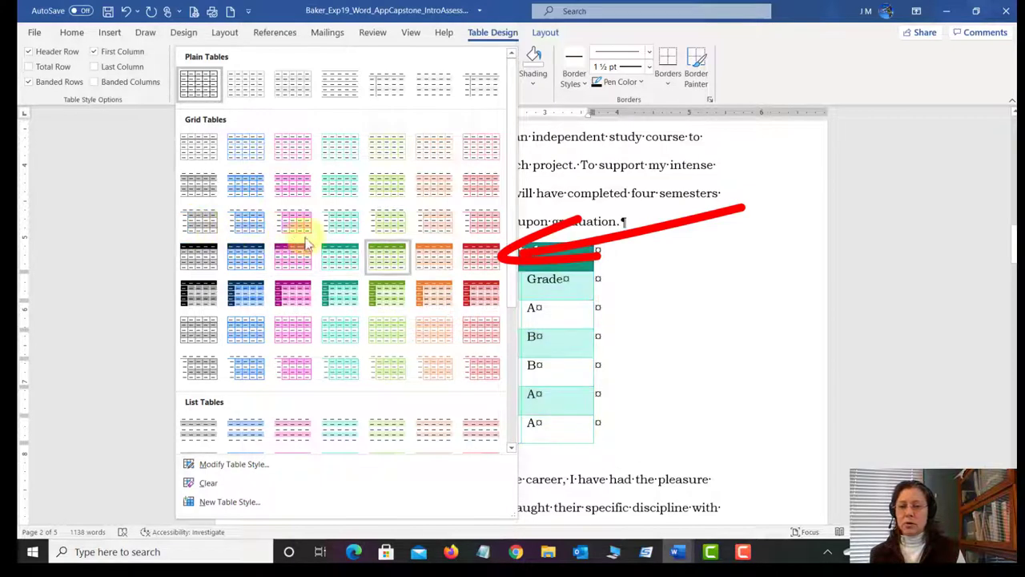
pyautogui.click(491, 257)
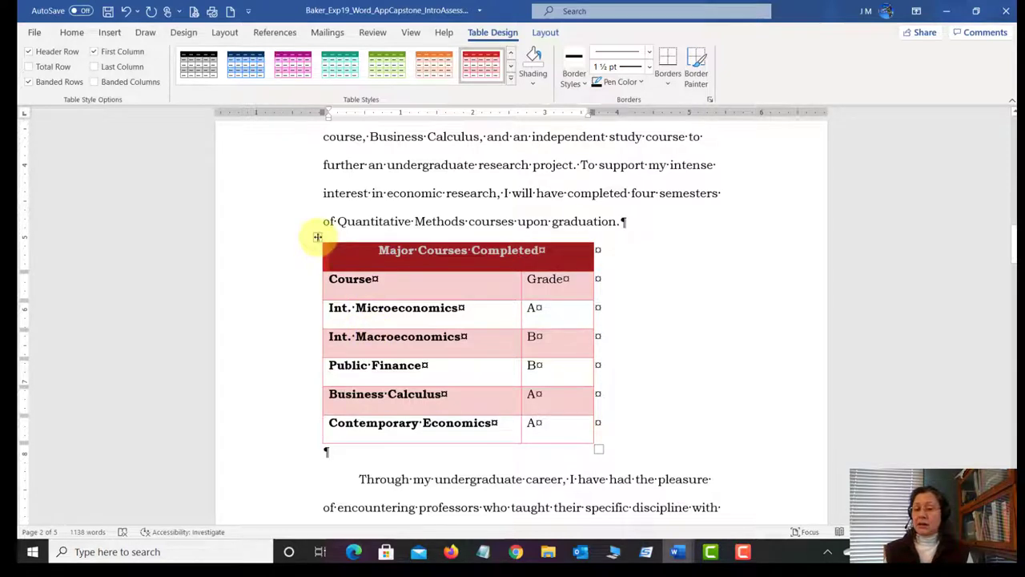
# - Center the whole course table horizontally on the page and save the document
pyautogui.click(318, 238)
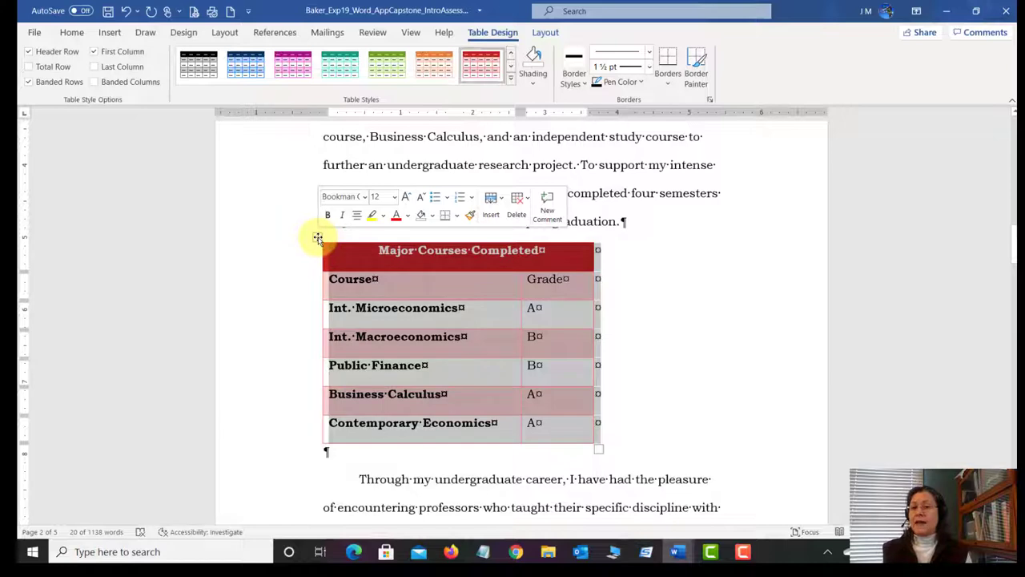
pyautogui.click(70, 32)
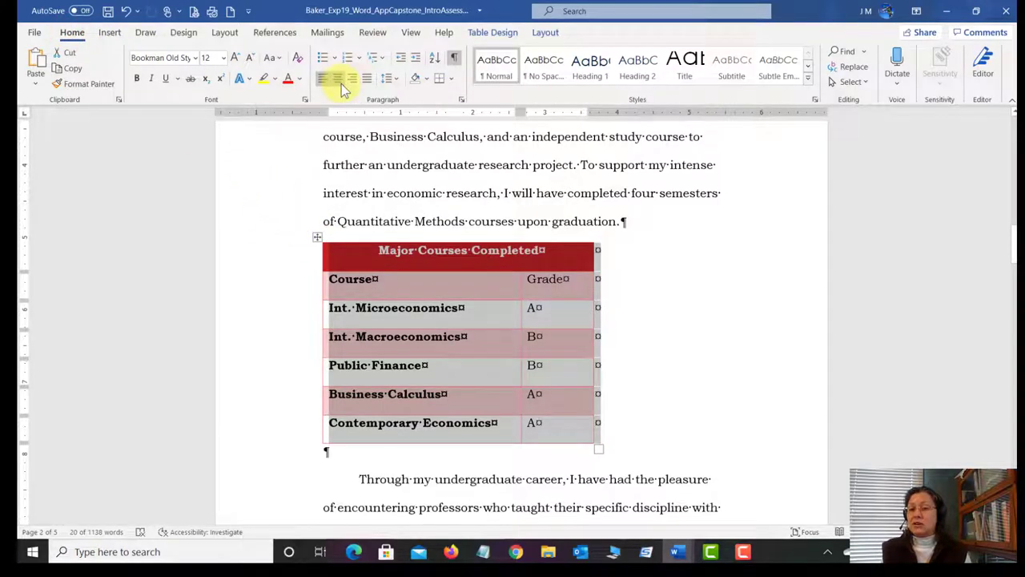
pyautogui.click(339, 83)
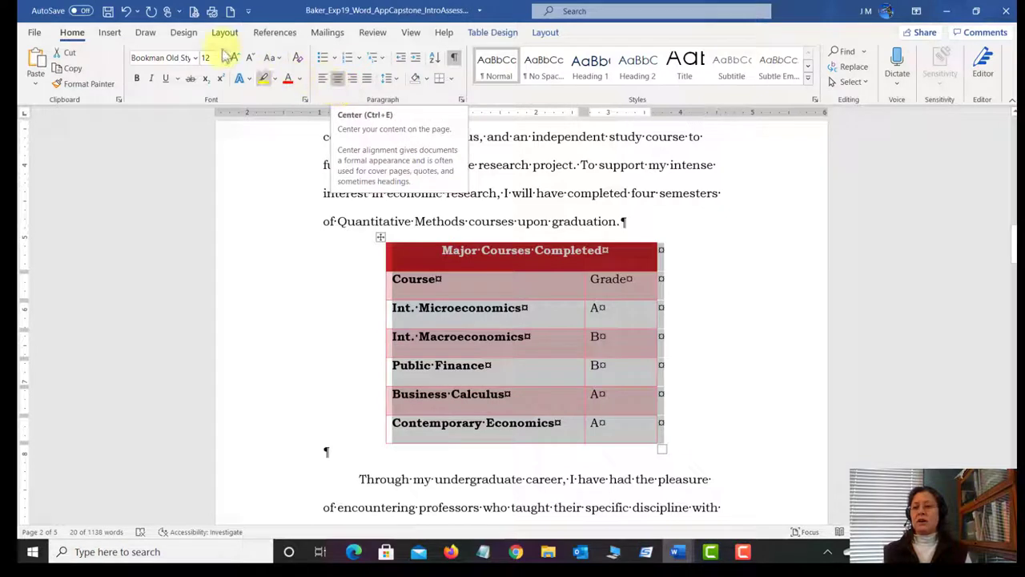
pyautogui.click(108, 13)
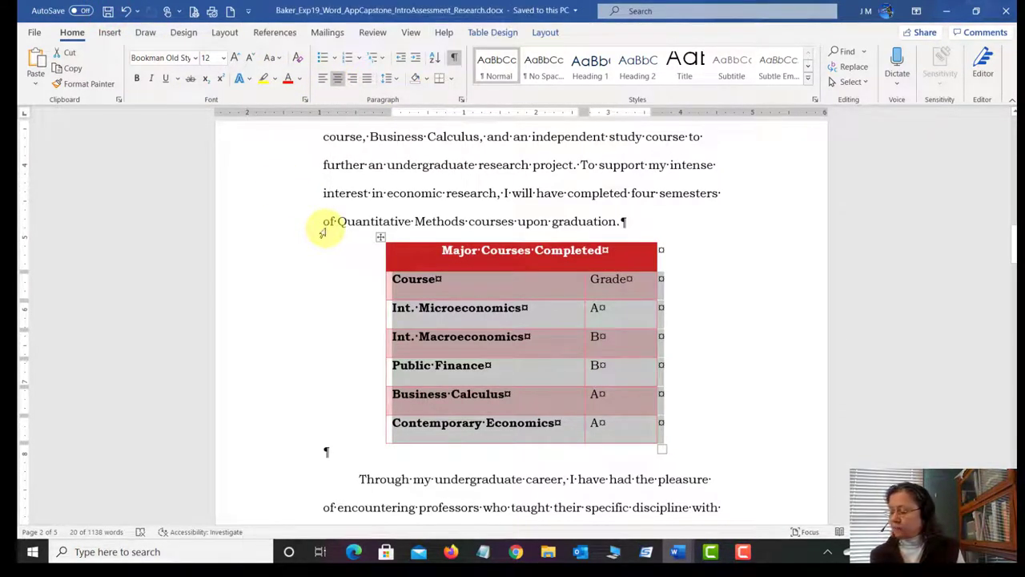
# - Consult step 18 in the instructions and insert the caption "Table 1: Major Courses Completed at the University of Arizona" below the course table
pyautogui.click(677, 553)
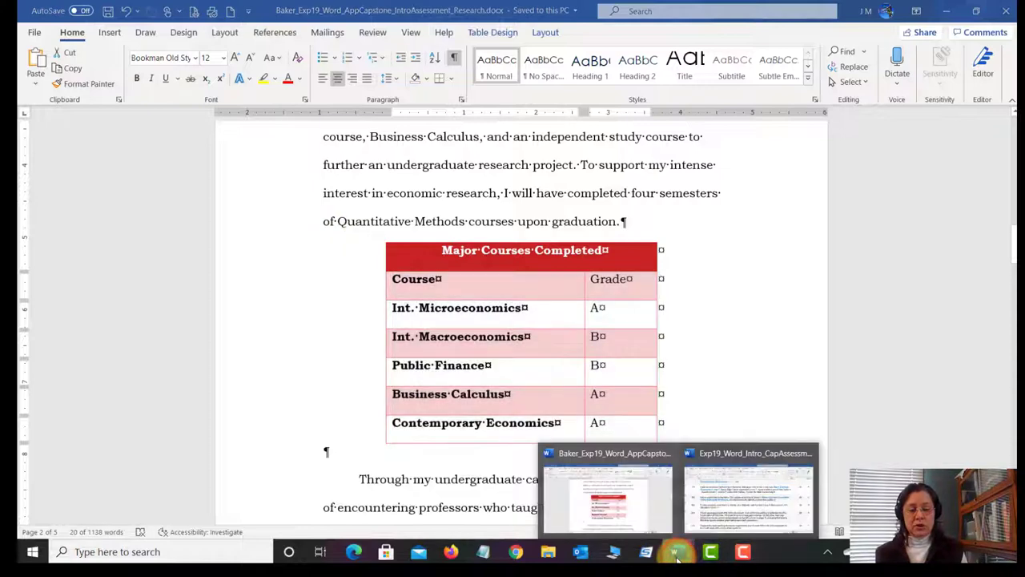
pyautogui.click(715, 503)
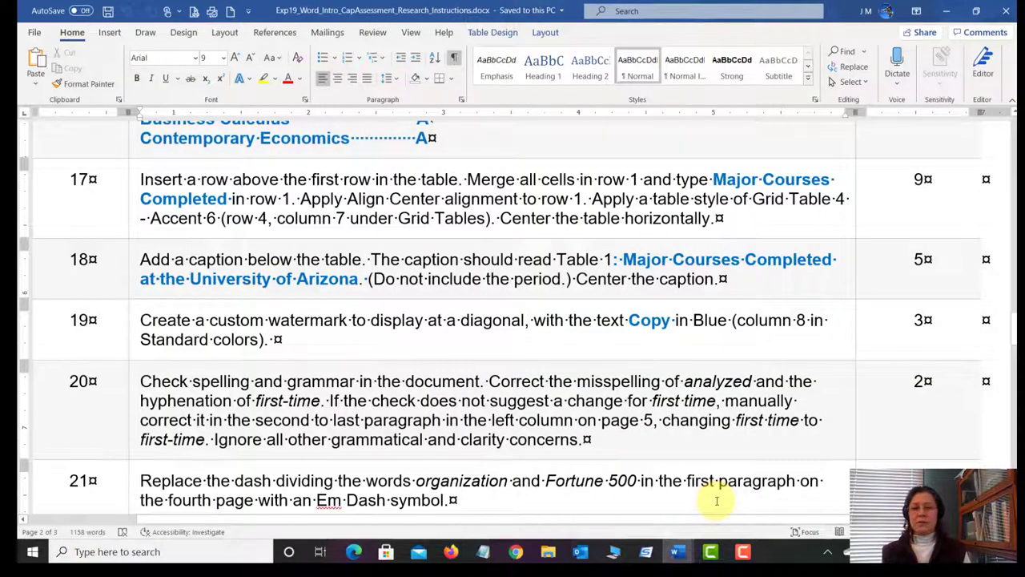
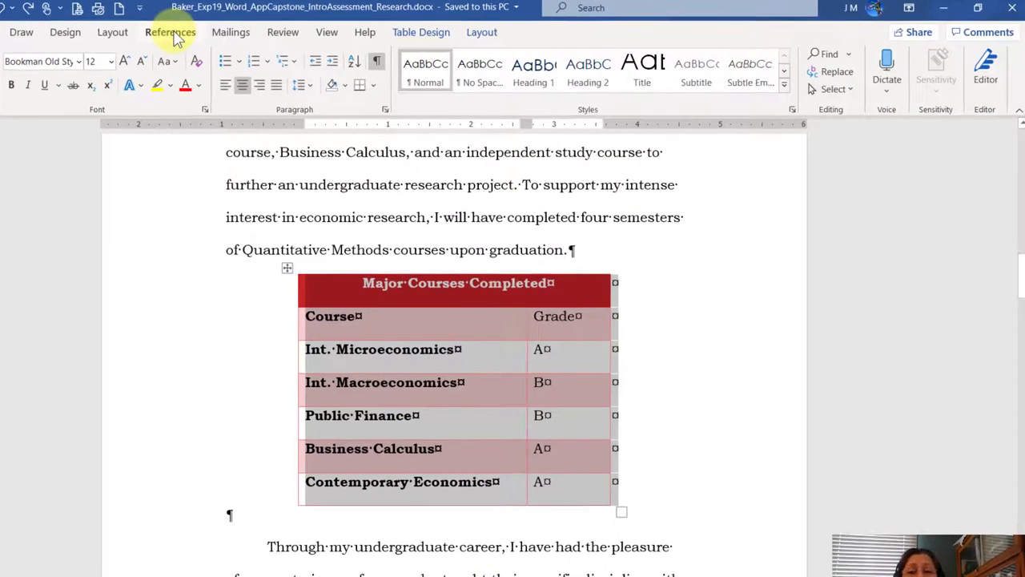
pyautogui.click(174, 34)
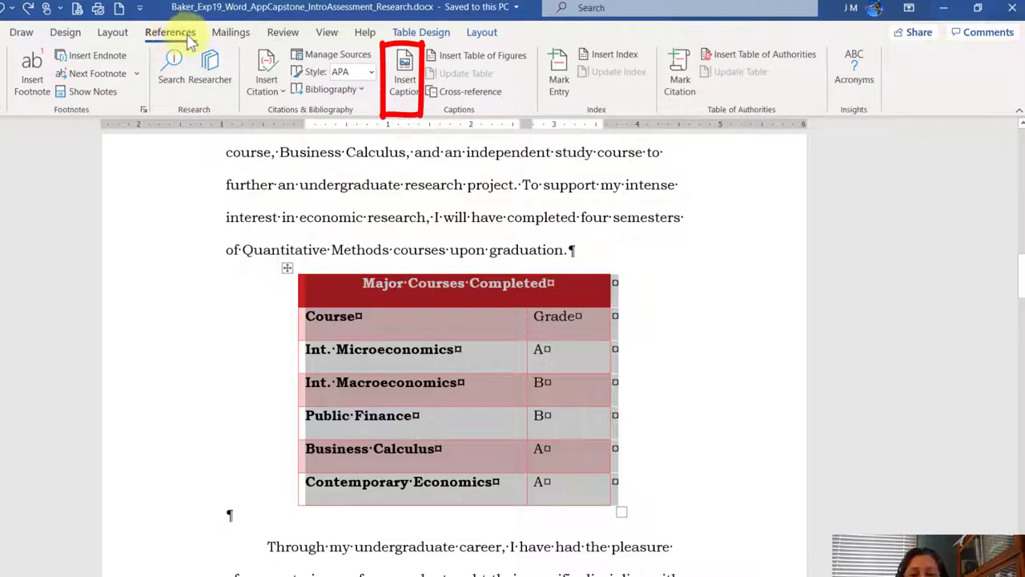
pyautogui.click(407, 92)
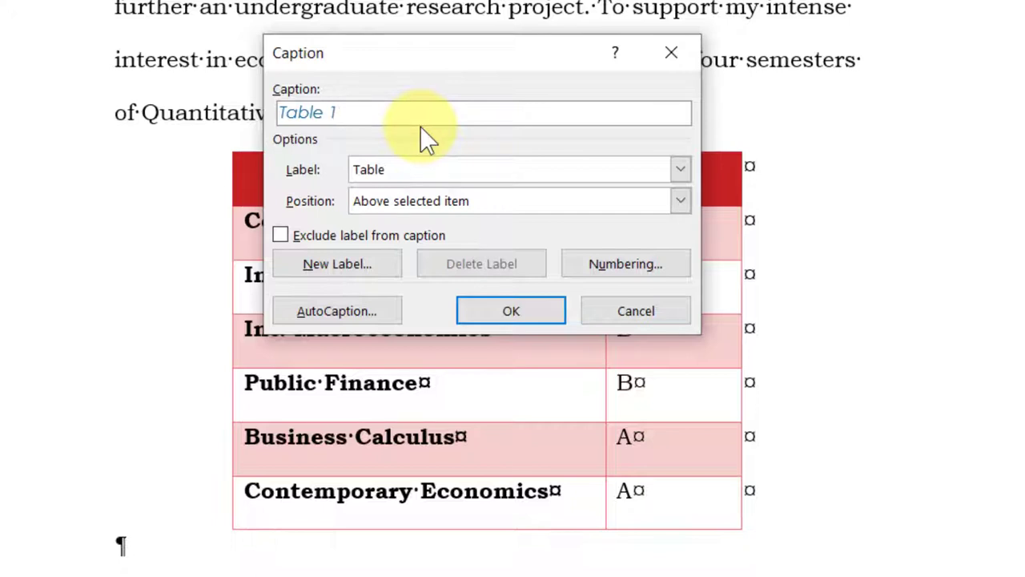
pyautogui.write(': Major Courses C')
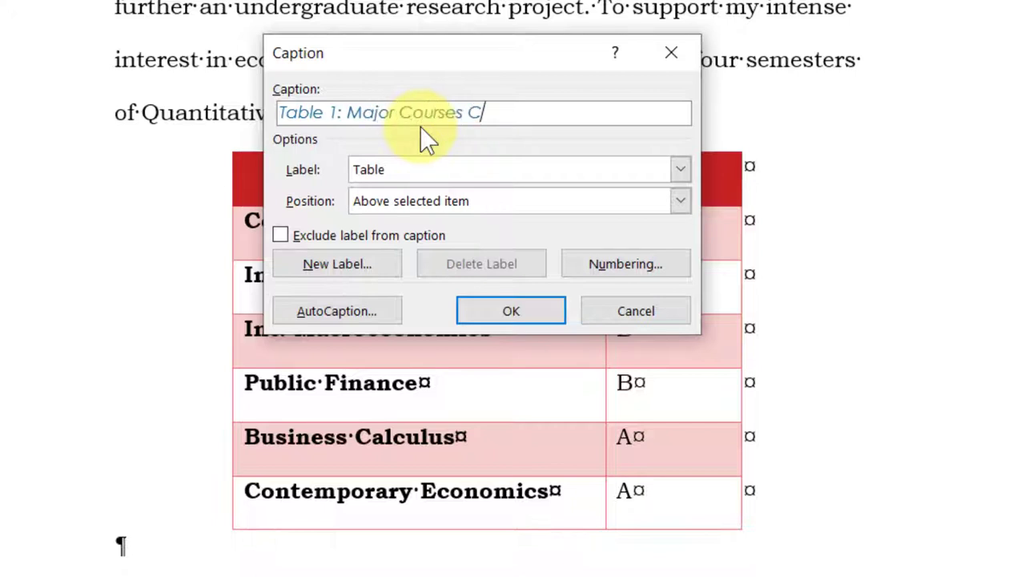
pyautogui.write('ompleted at')
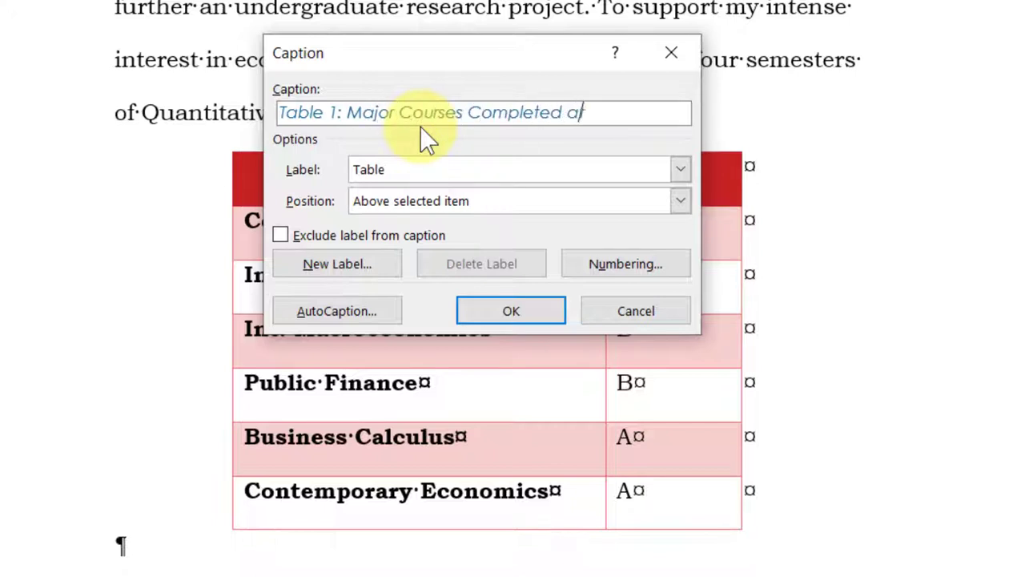
pyautogui.write(' the University')
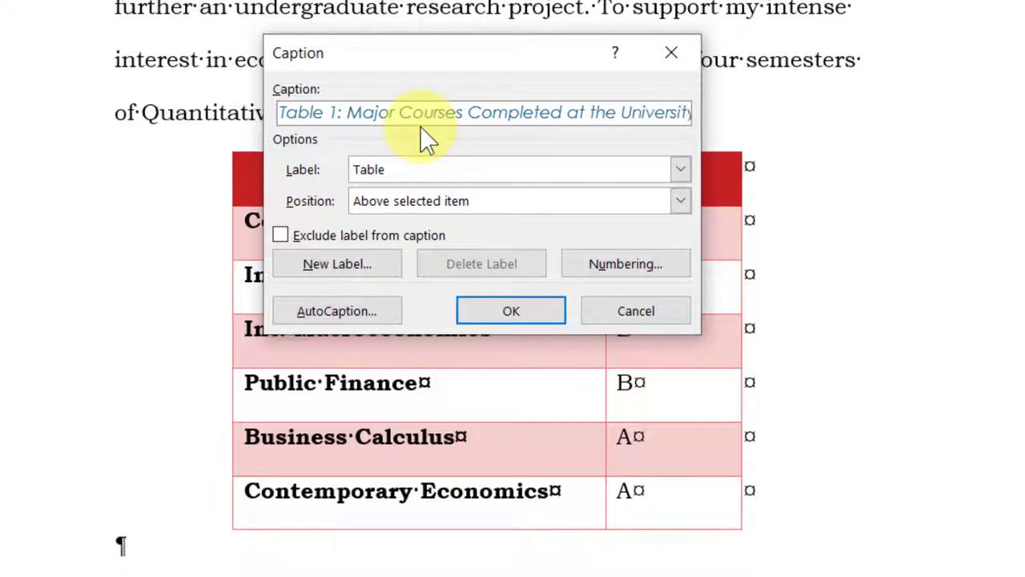
pyautogui.write(' of Arizona')
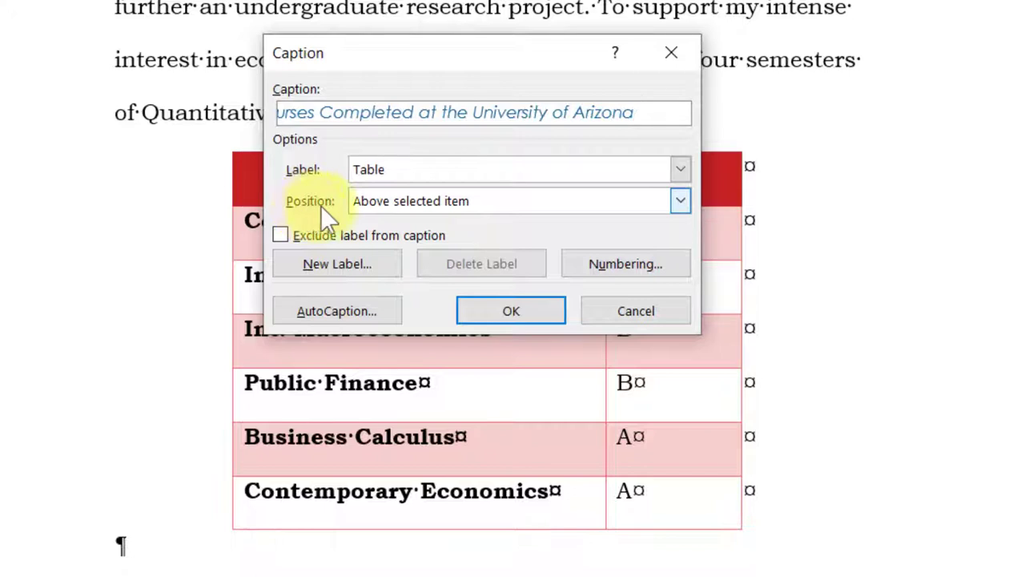
pyautogui.click(681, 201)
pyautogui.click(483, 238)
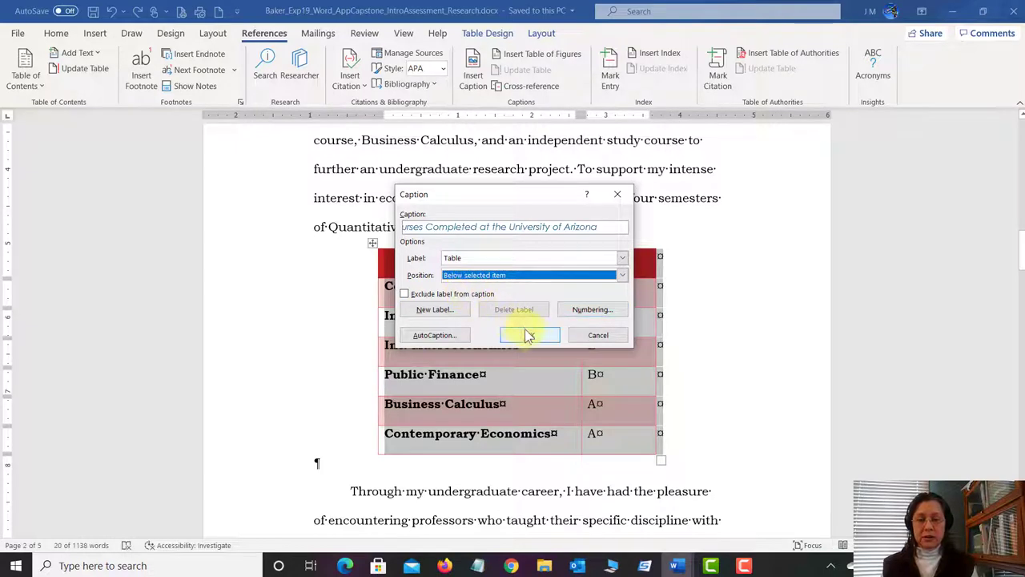
pyautogui.click(539, 343)
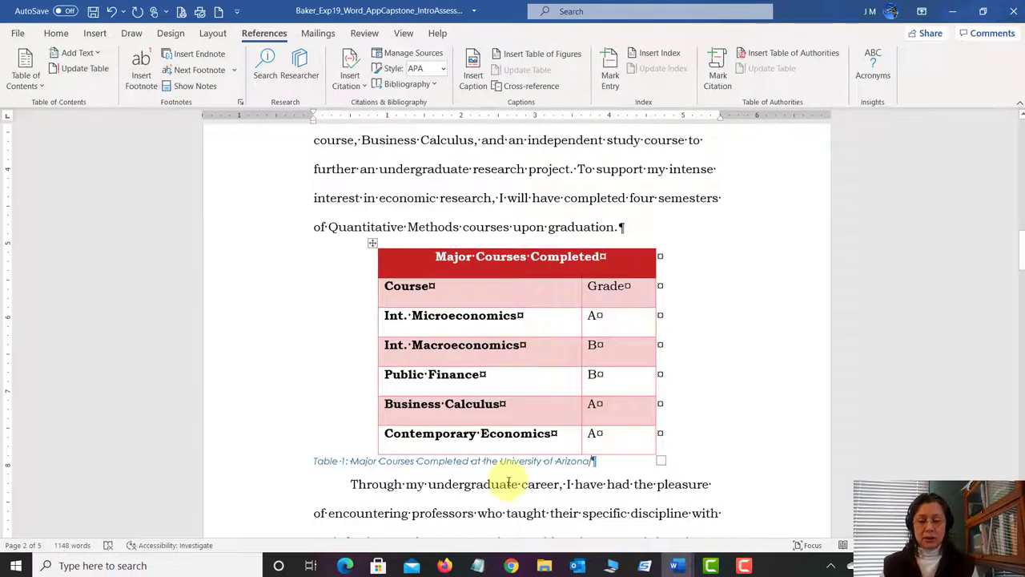
# - Center the caption below the course table and save the document
pyautogui.click(56, 34)
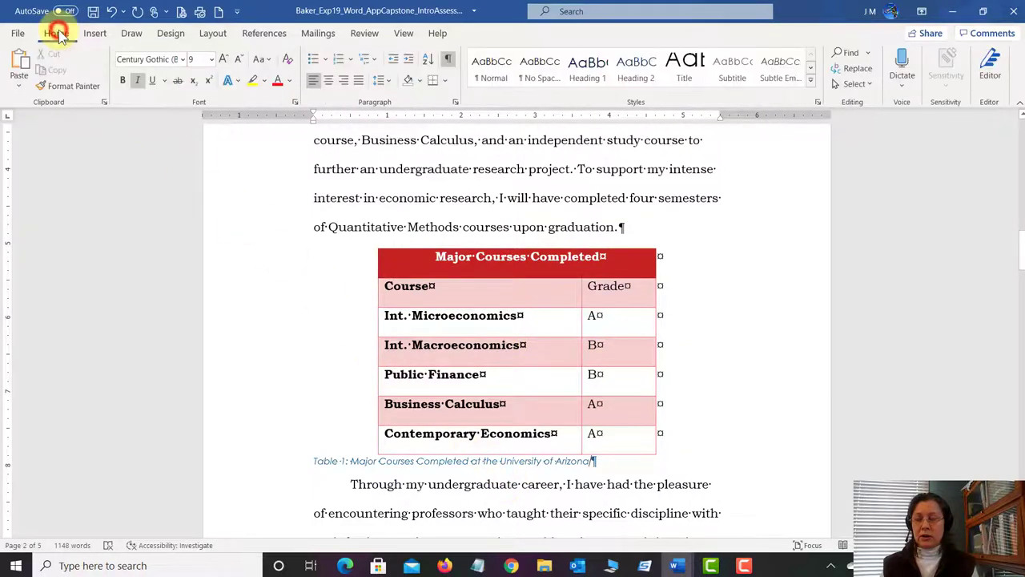
pyautogui.click(328, 85)
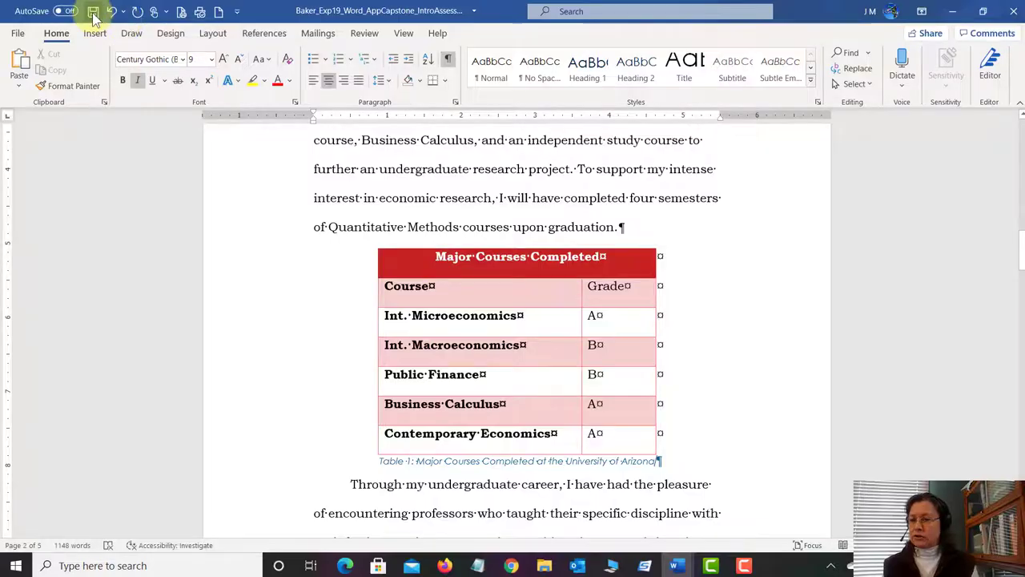
pyautogui.click(92, 11)
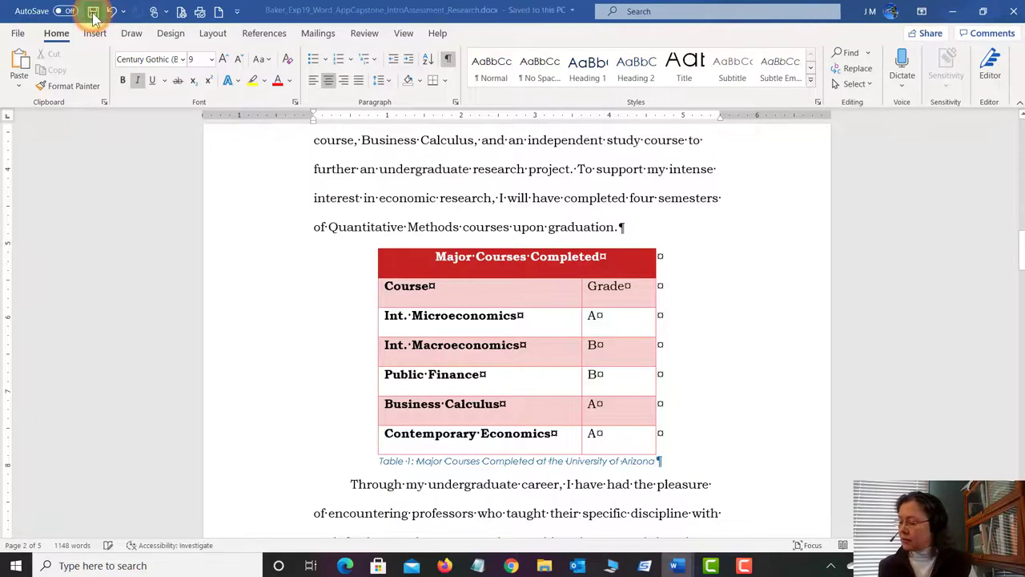
# - Consult step 19 in the instructions document and return to the research document
pyautogui.click(679, 570)
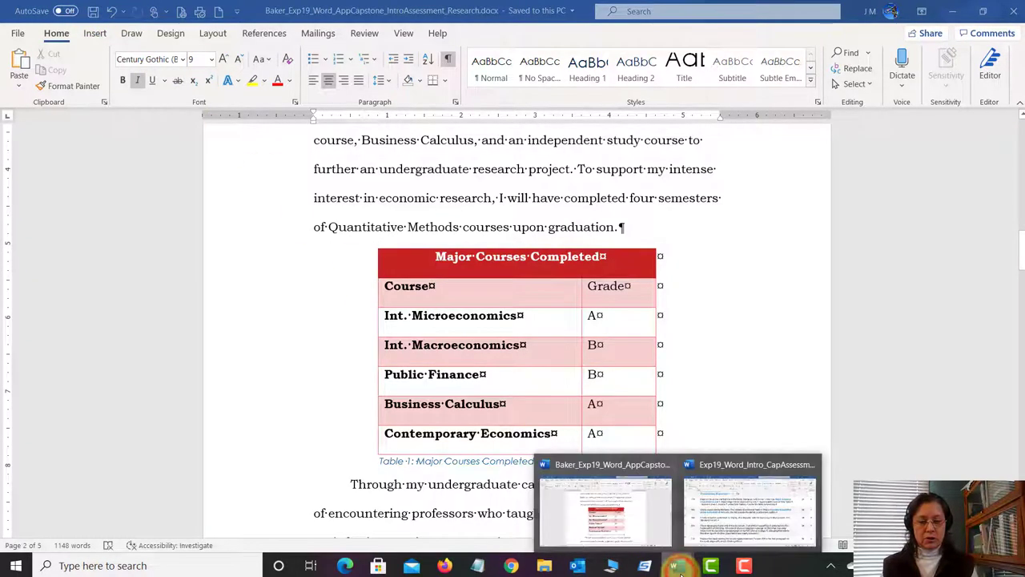
pyautogui.click(700, 520)
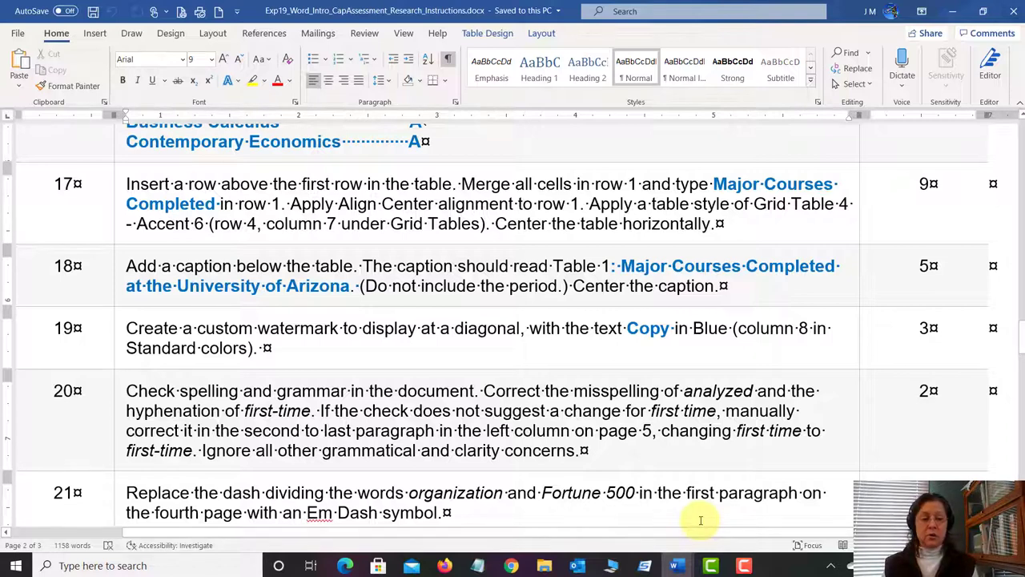
pyautogui.moveTo(1022, 333); pyautogui.dragTo(1020, 349)
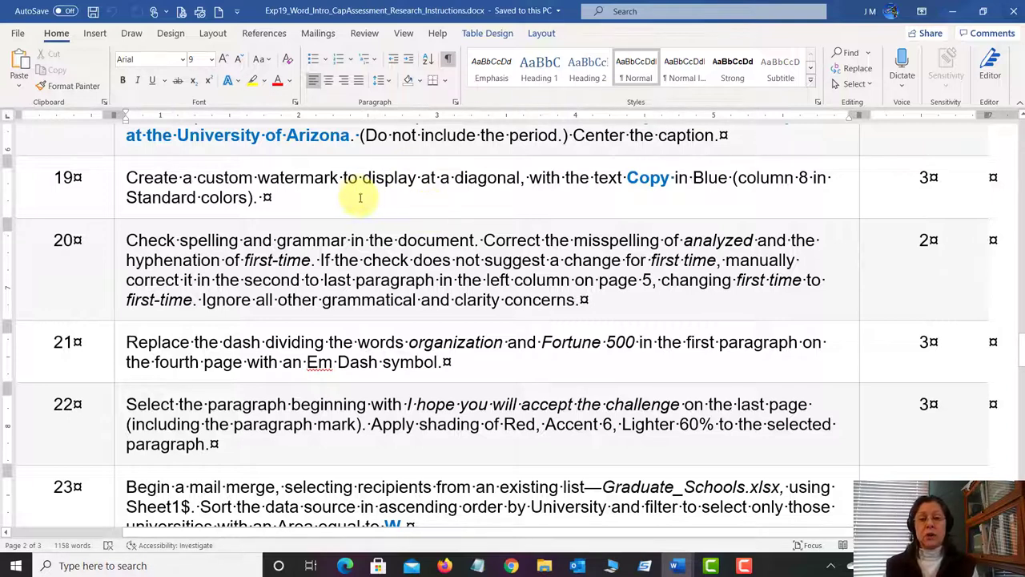
pyautogui.click(663, 569)
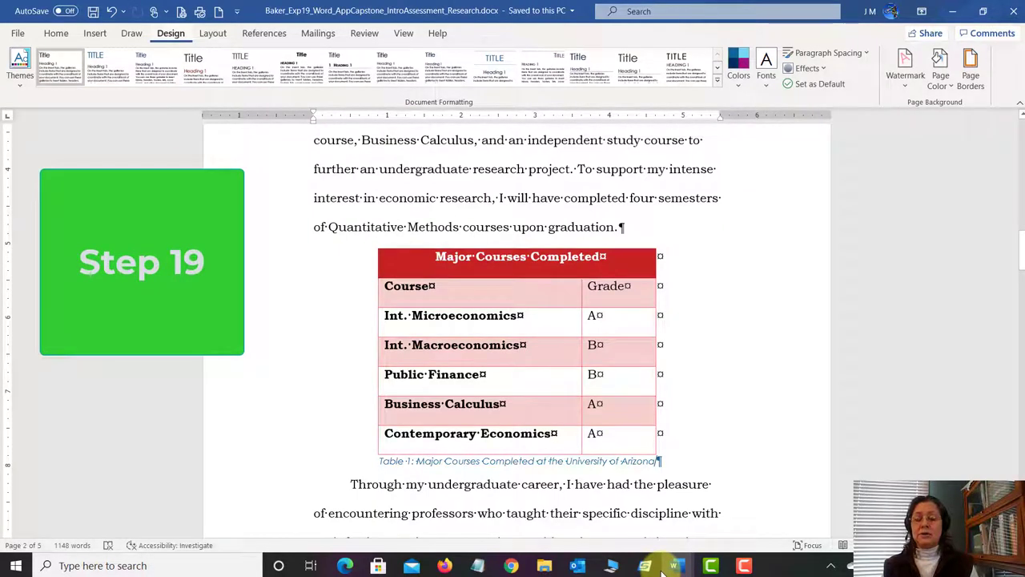
# - Start a custom text watermark for the document and set its text to "Copy"
pyautogui.click(904, 80)
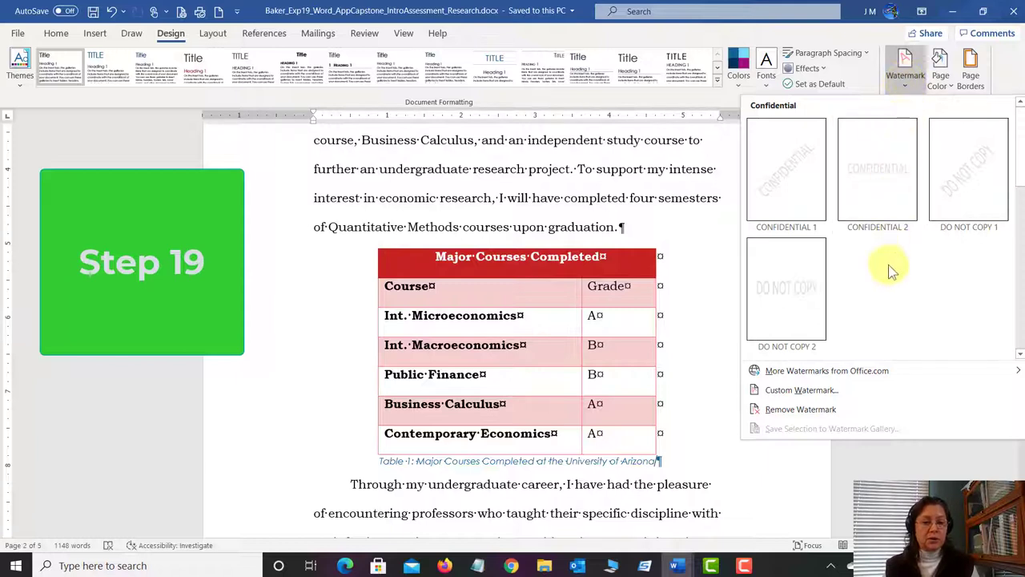
pyautogui.moveTo(881, 363)
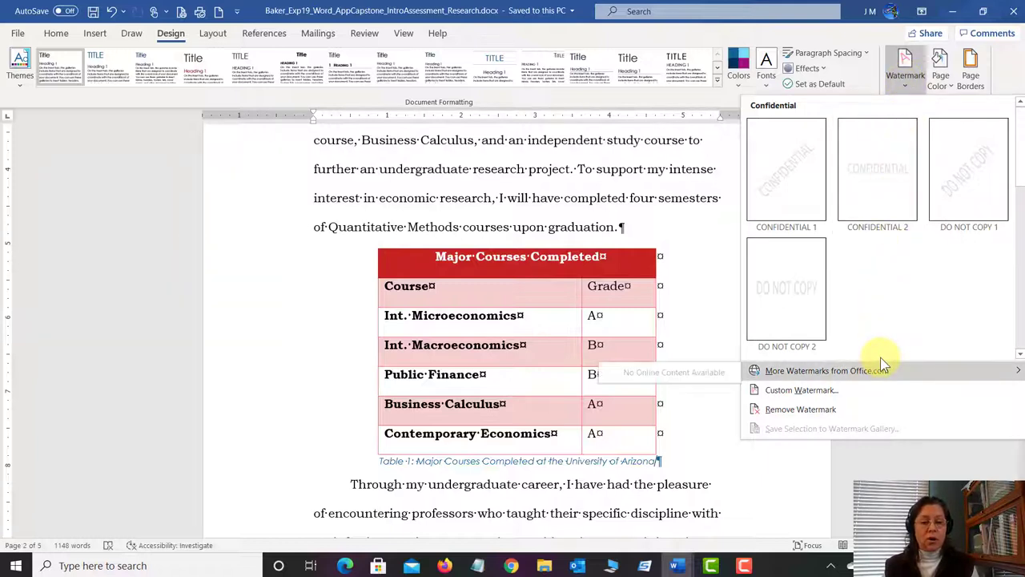
pyautogui.click(830, 396)
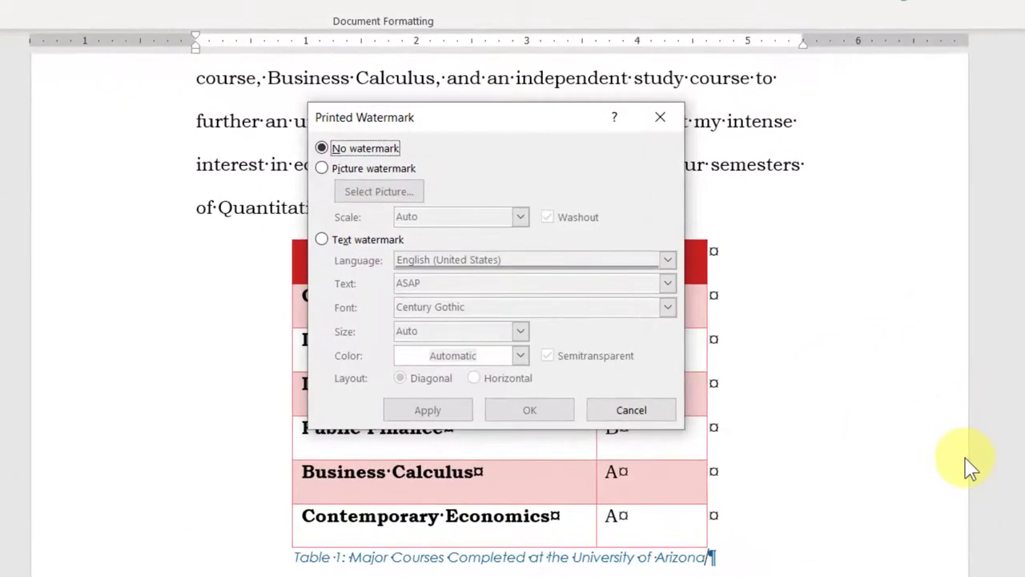
pyautogui.click(323, 241)
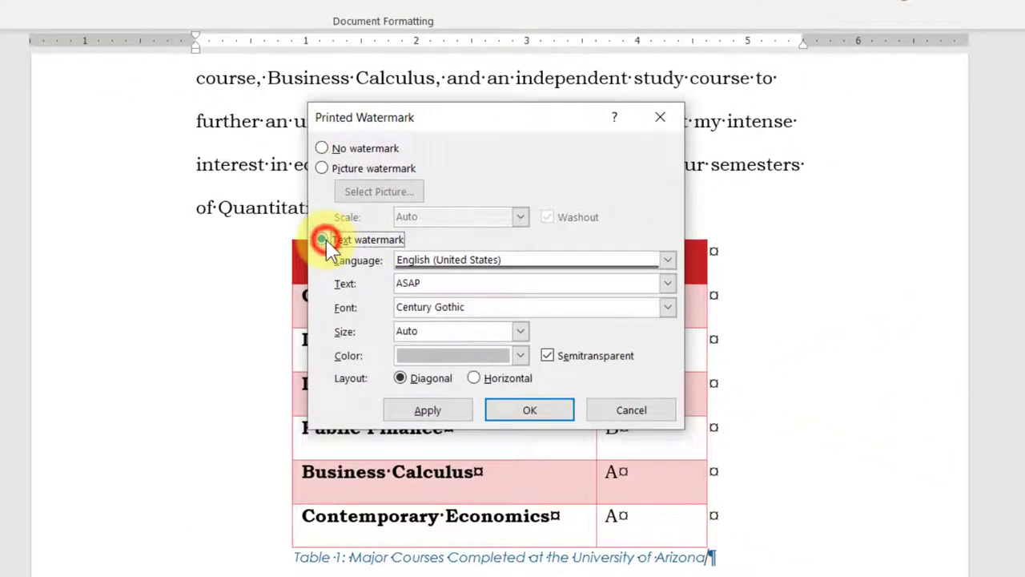
pyautogui.click(439, 282)
pyautogui.moveTo(438, 283); pyautogui.dragTo(403, 285)
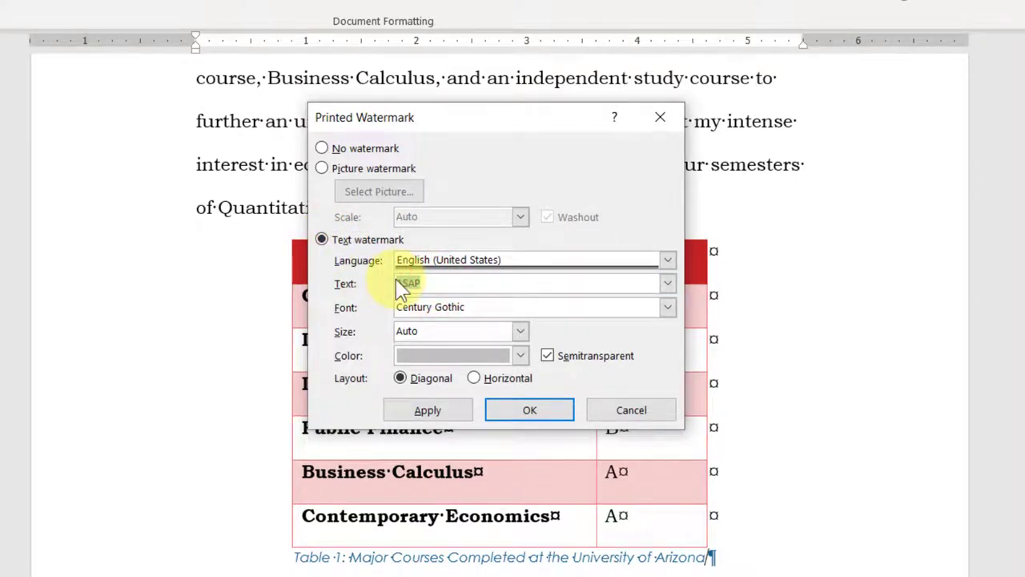
pyautogui.press('BackSpace')
pyautogui.write('Copy')
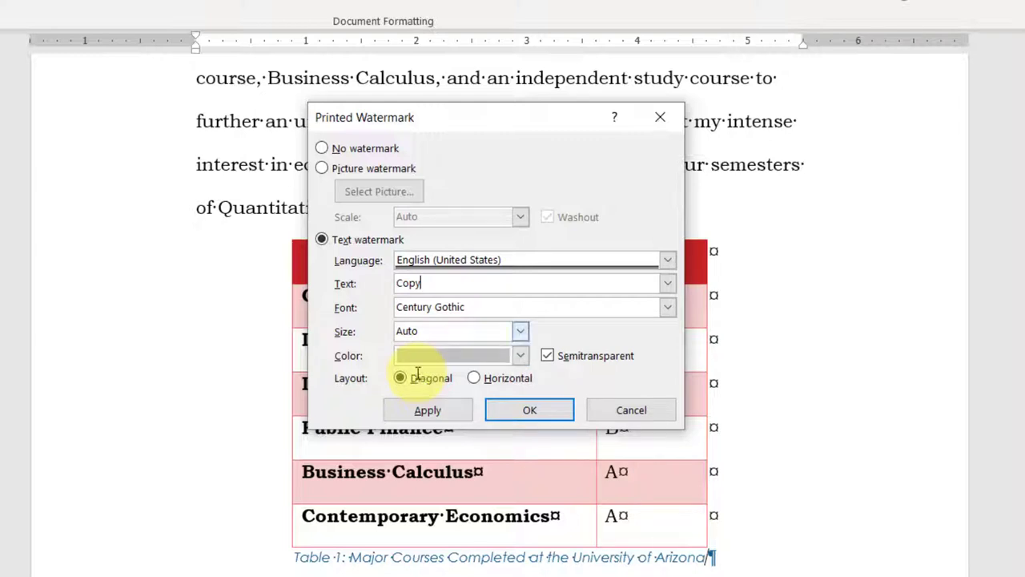
# - Set the watermark's color to standard Blue, apply the diagonal watermark to the document, and save
pyautogui.click(520, 356)
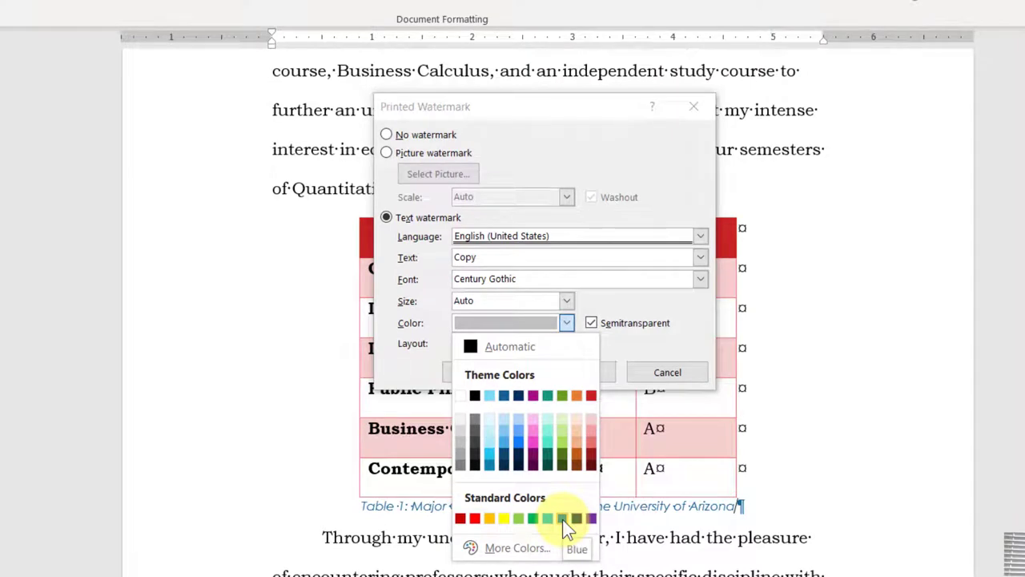
pyautogui.click(562, 519)
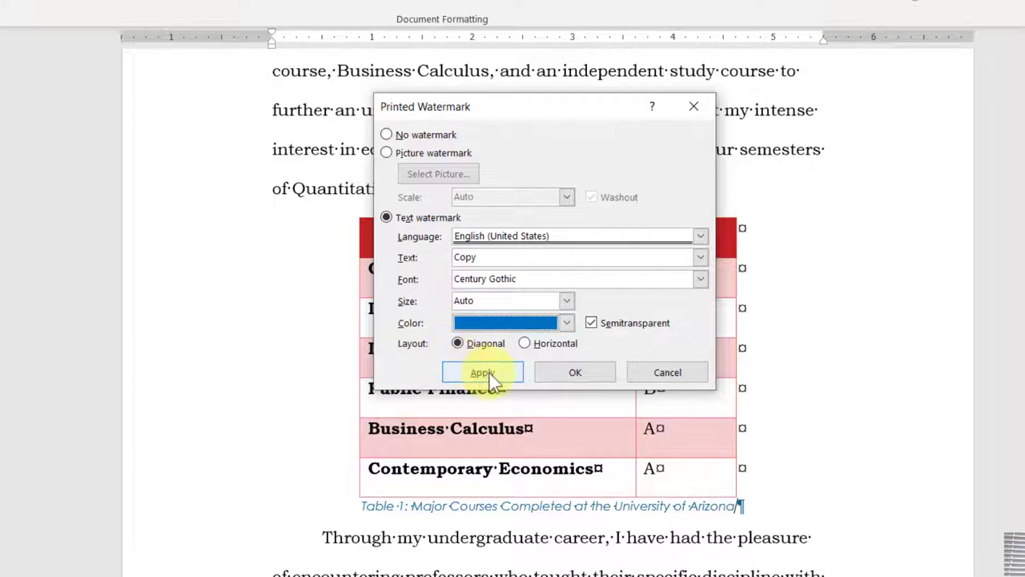
pyautogui.click(485, 373)
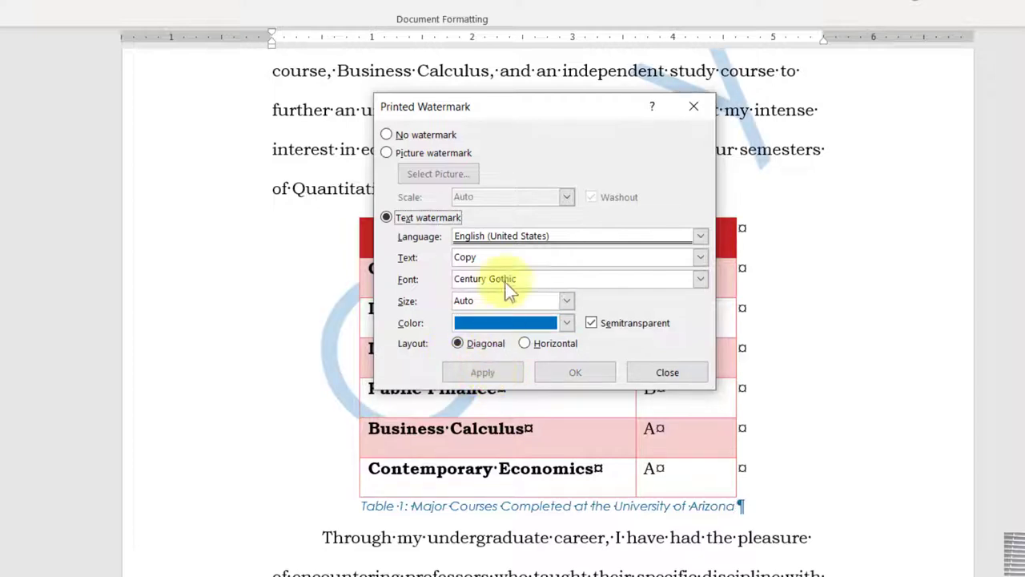
pyautogui.moveTo(536, 105)
pyautogui.mouseDown()
pyautogui.moveTo(614, 137)
pyautogui.moveTo(629, 132)
pyautogui.moveTo(616, 136)
pyautogui.mouseUp()
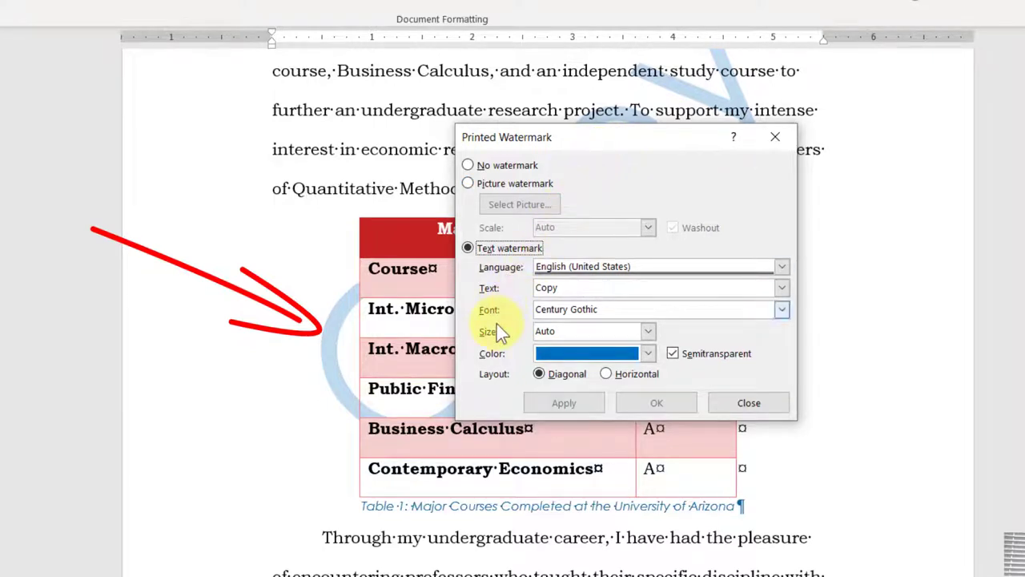
pyautogui.click(744, 407)
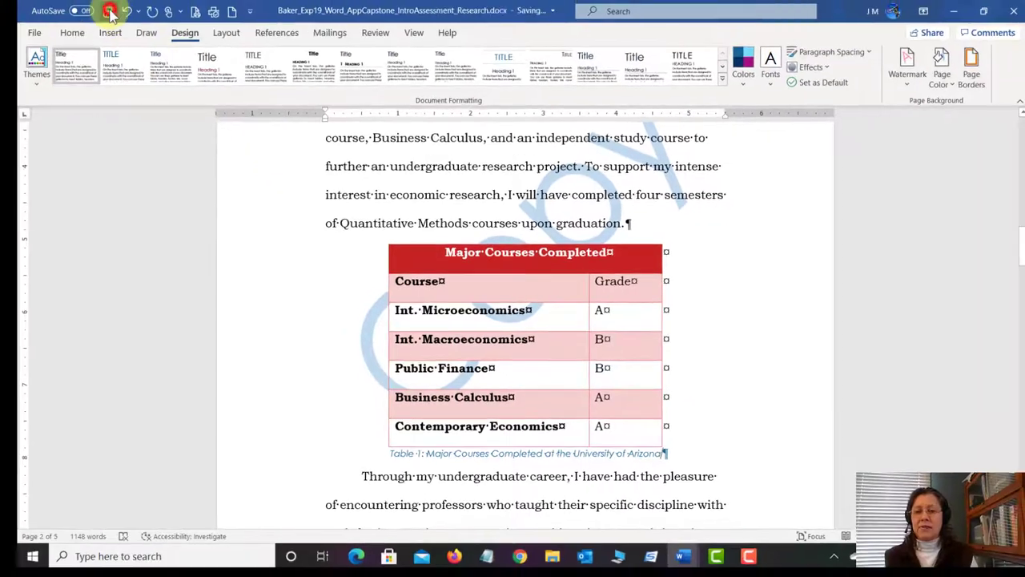
pyautogui.click(108, 11)
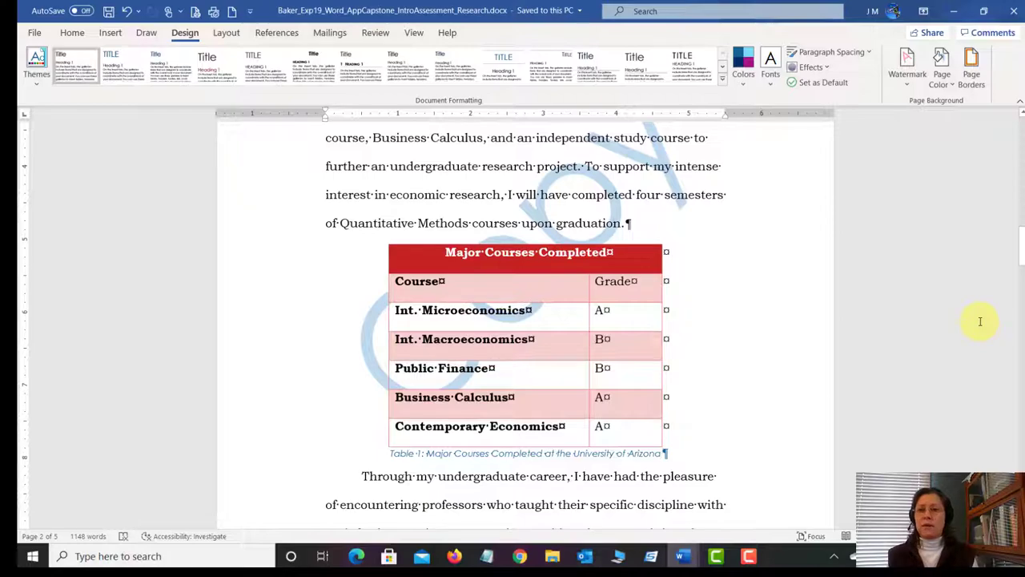
# - Check the watermark on the pages through page 5, return to the course table, and save the document again
pyautogui.moveTo(1021, 244); pyautogui.dragTo(1021, 509)
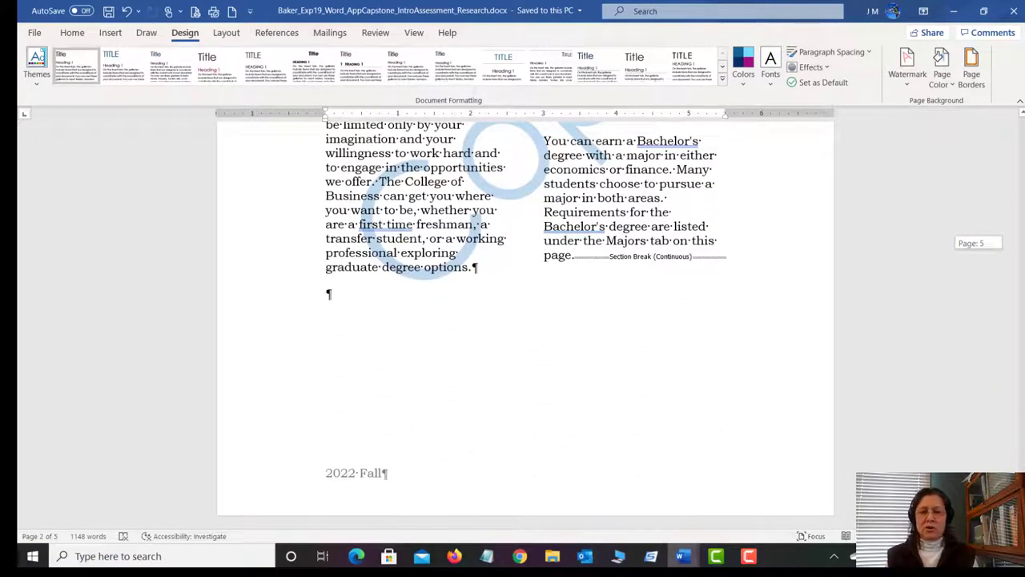
pyautogui.moveTo(1021, 508); pyautogui.dragTo(1016, 244)
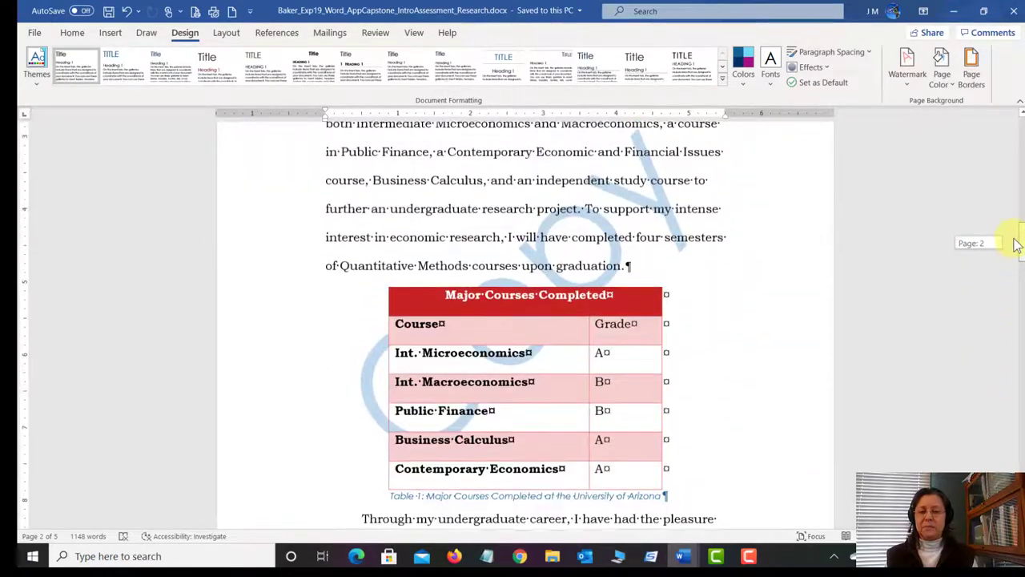
pyautogui.click(108, 10)
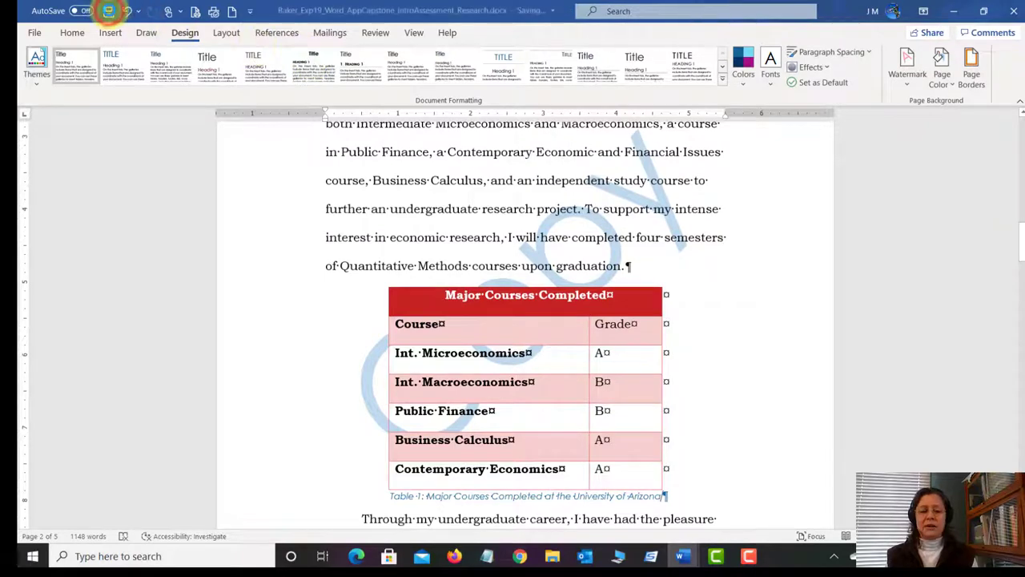
# - Consult step 20 in the instructions document and return to the research document
pyautogui.moveTo(690, 558)
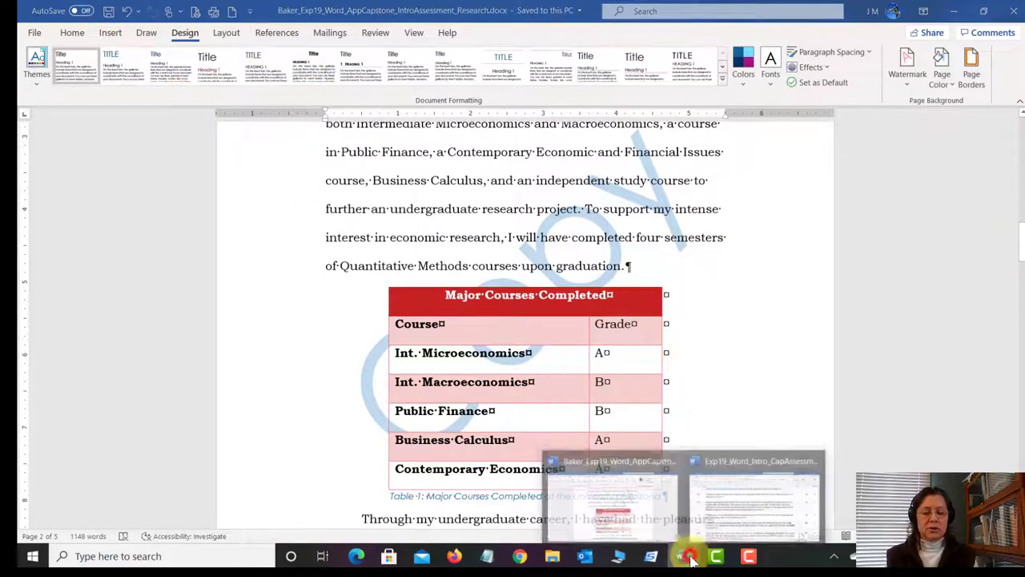
pyautogui.click(733, 502)
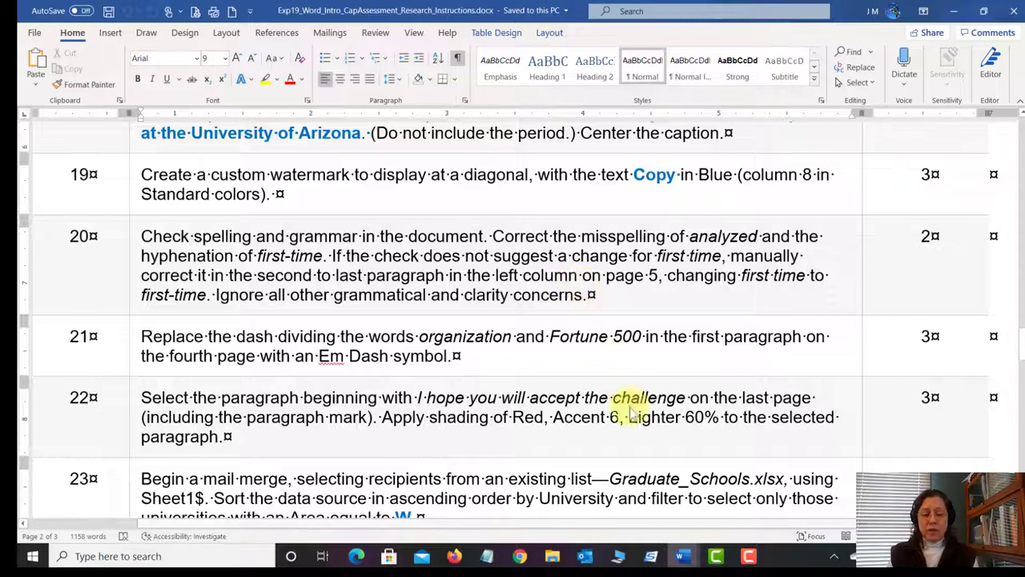
pyautogui.moveTo(683, 556)
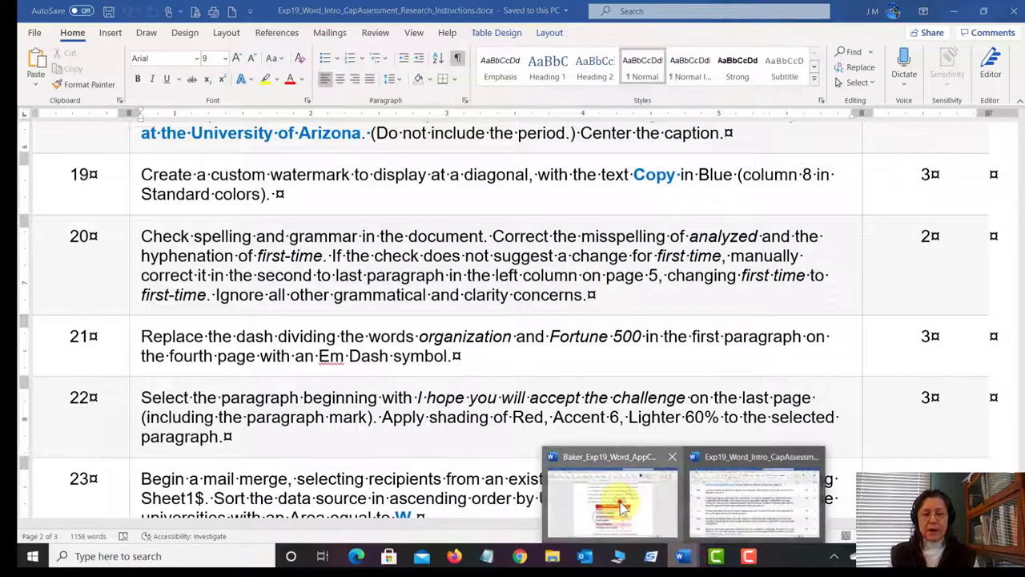
pyautogui.click(648, 528)
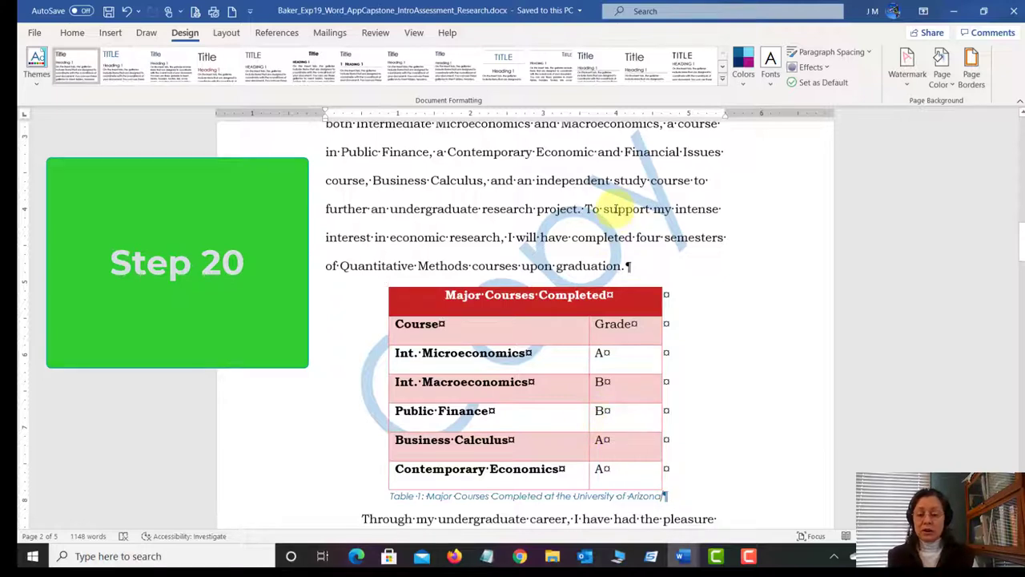
# - Go to the beginning of the document and start the Editor check for spelling and grammar
pyautogui.click(519, 209)
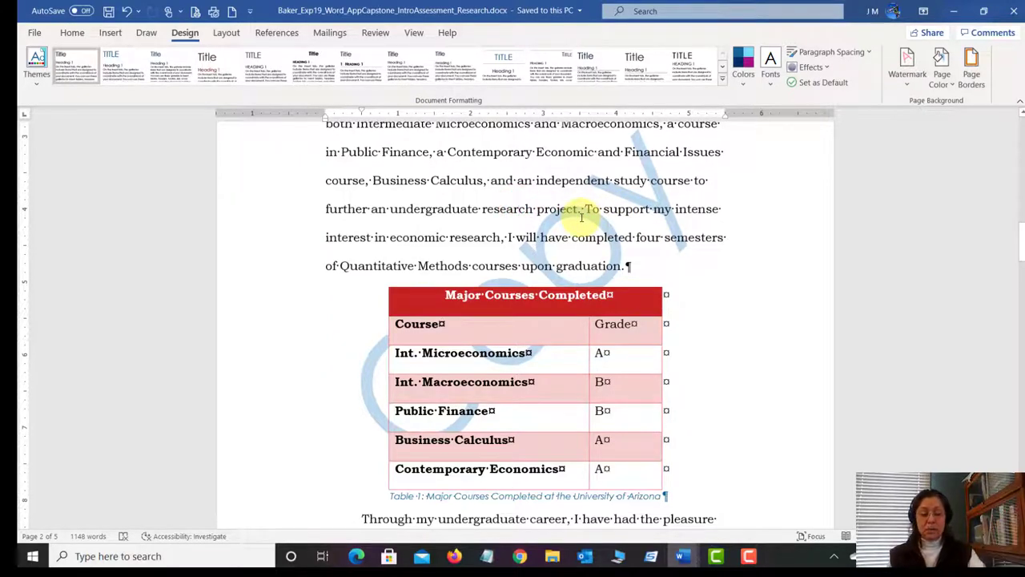
pyautogui.hotkey('ctrl', 'Home')
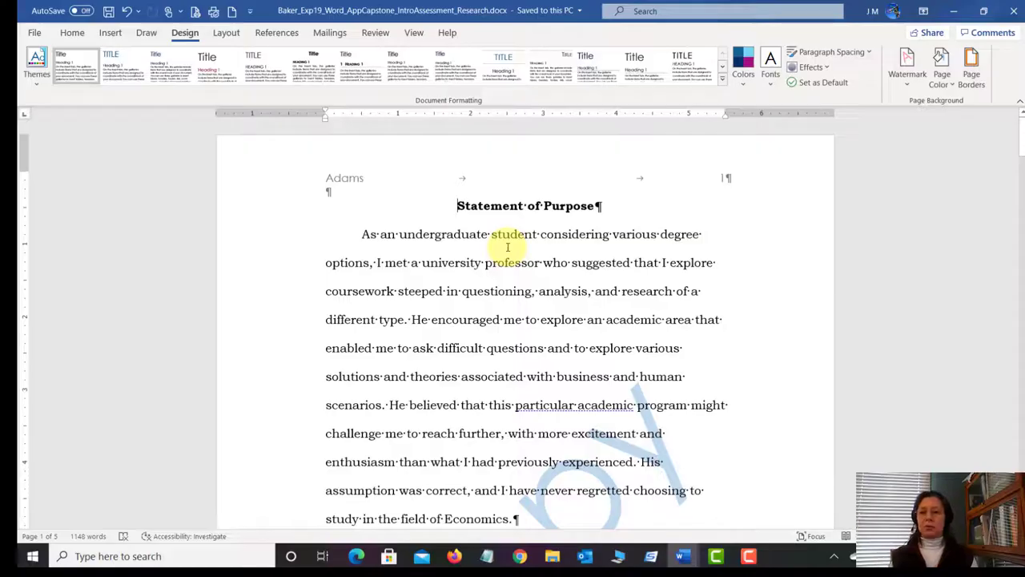
pyautogui.click(374, 36)
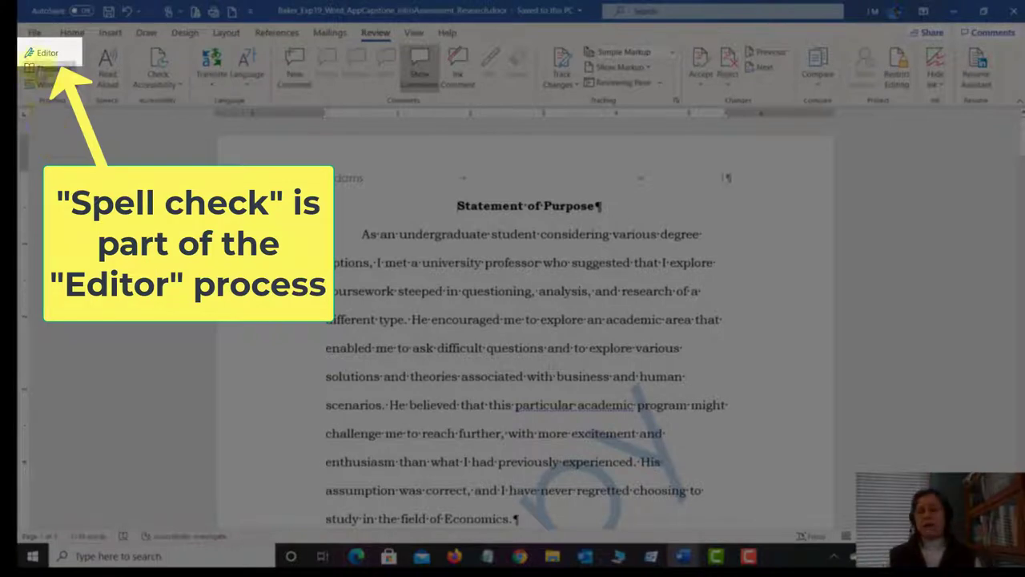
pyautogui.click(42, 53)
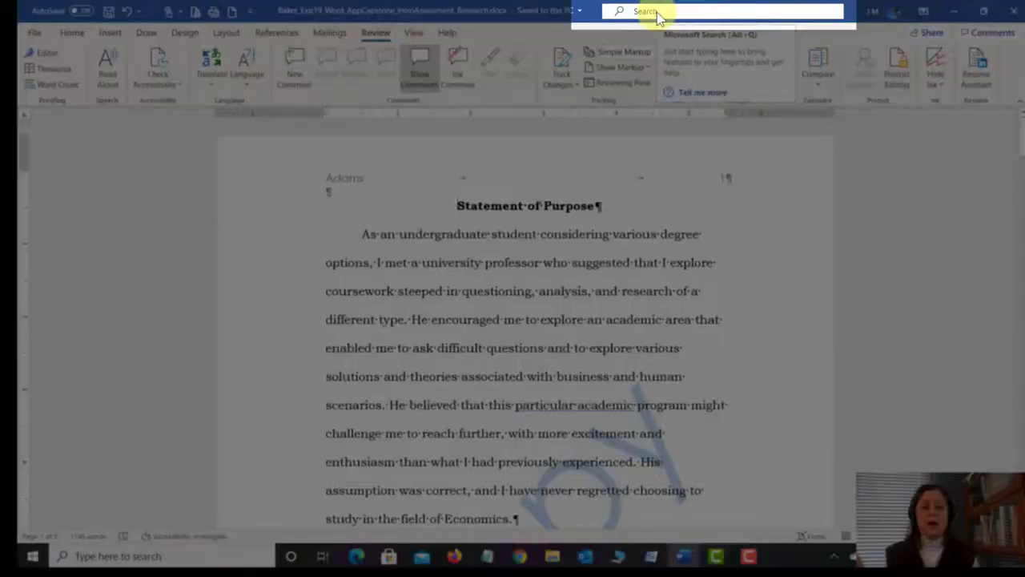
# - Search the commands for "spell" to run Spelling and Grammar, and close the resulting Editor check
pyautogui.click(656, 13)
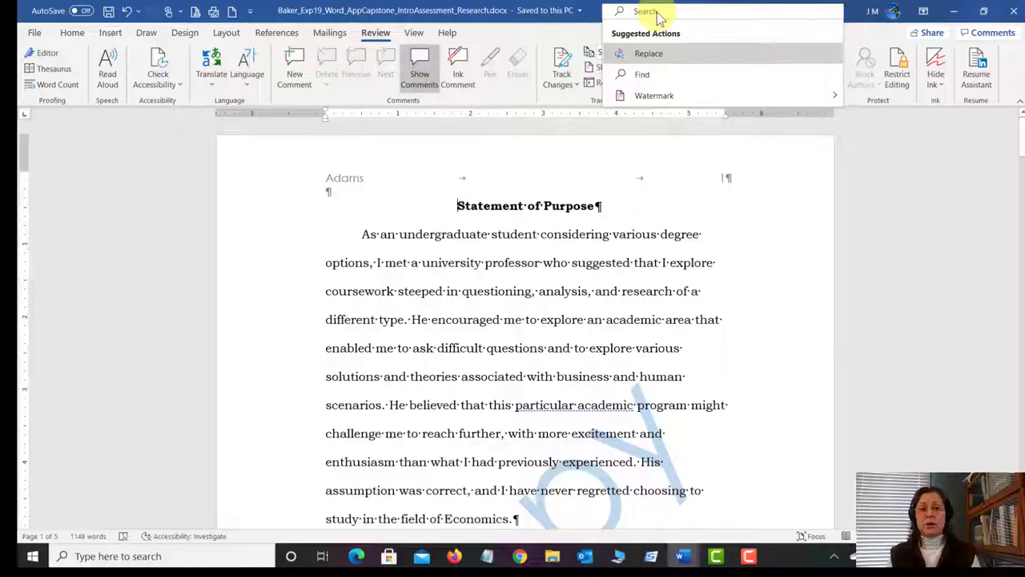
pyautogui.write('spell')
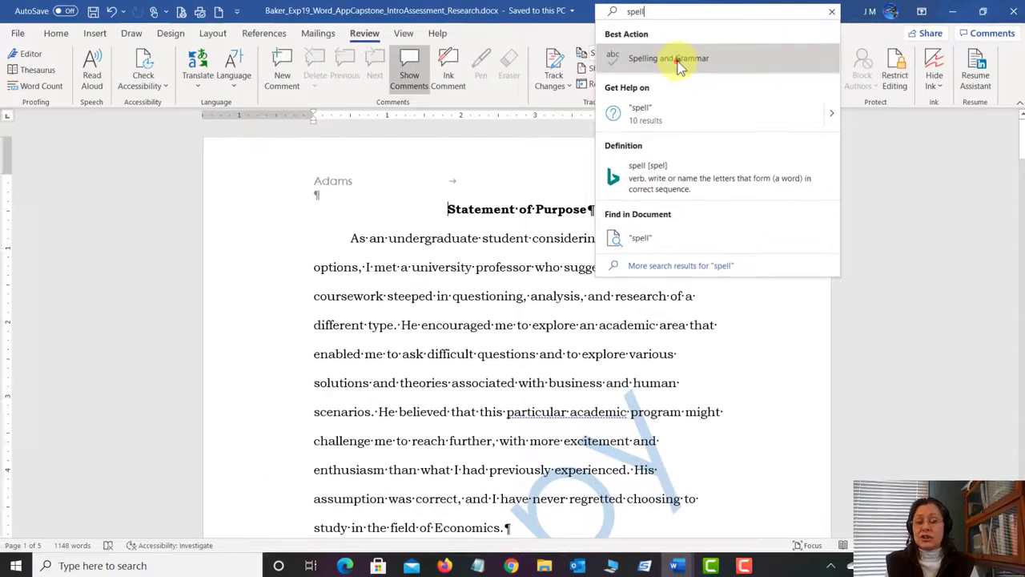
pyautogui.click(481, 101)
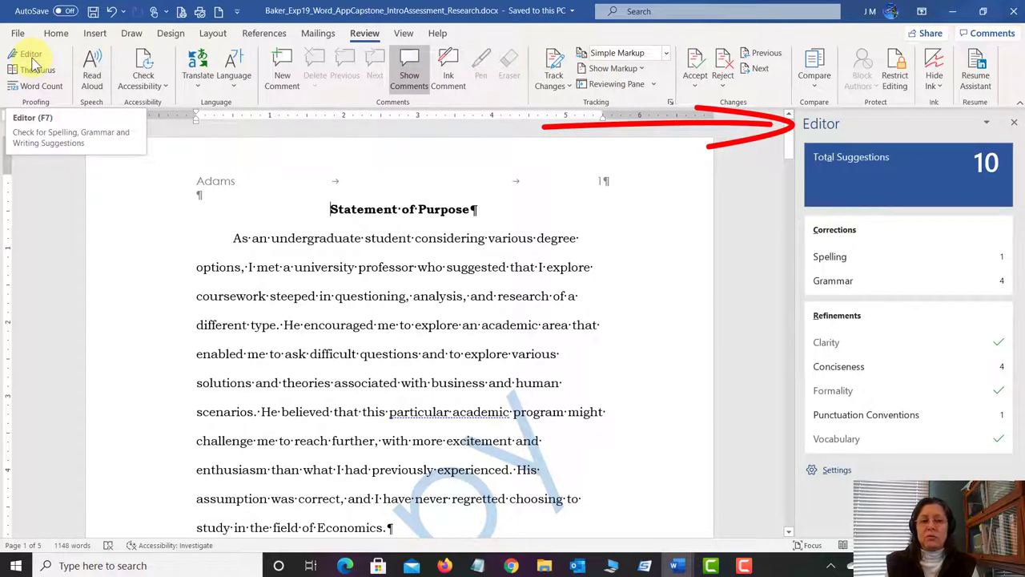
pyautogui.click(1014, 124)
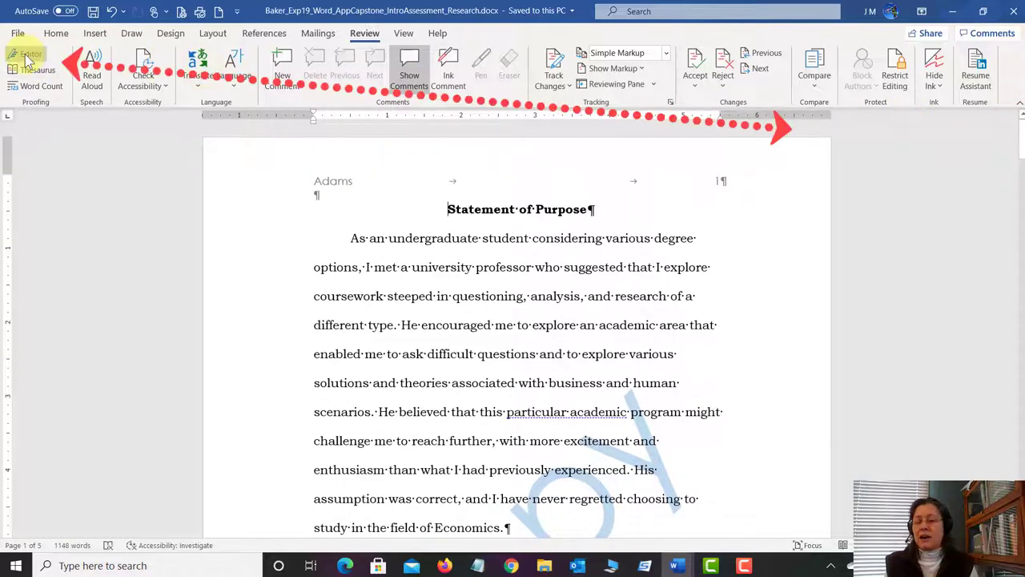
# - Run the Editor check, correct the misspelling "analyzd" to "analyzed", and open the remaining suggestions
pyautogui.click(29, 56)
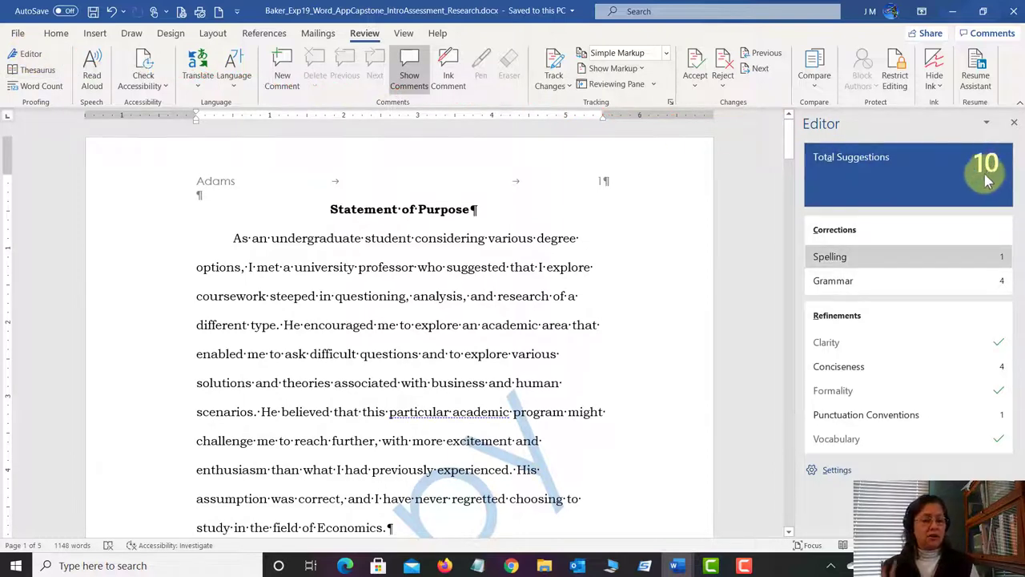
pyautogui.click(917, 264)
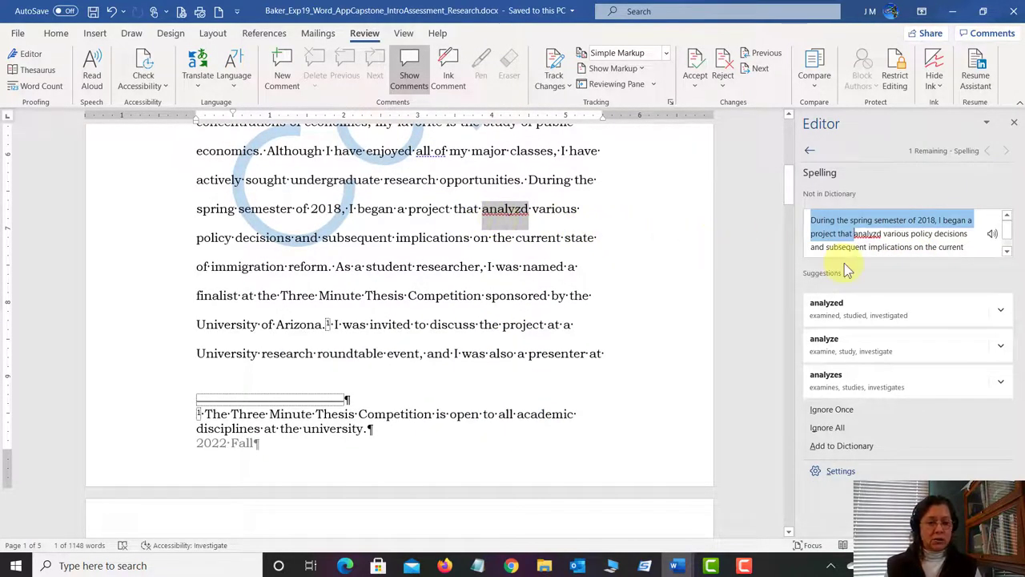
pyautogui.click(851, 318)
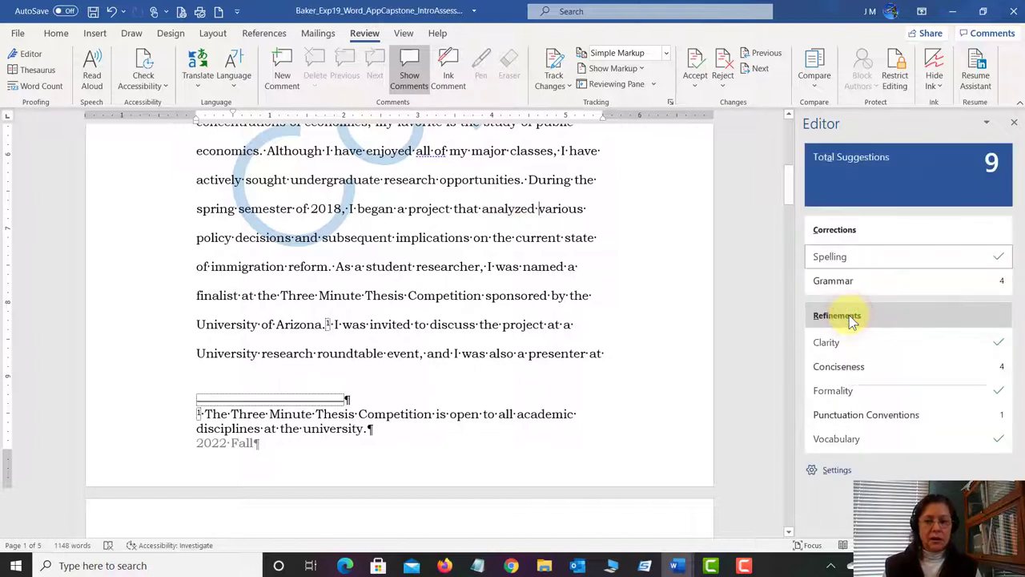
pyautogui.click(958, 176)
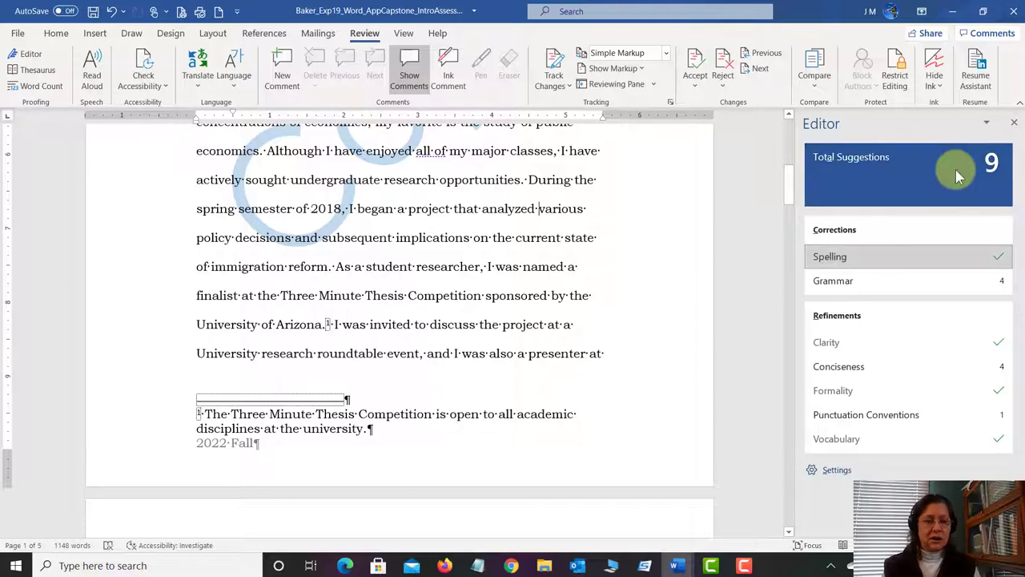
# - Ignore the grammar suggestion for "choice", change "first time" to "first-time", and close the Editor check
pyautogui.click(897, 284)
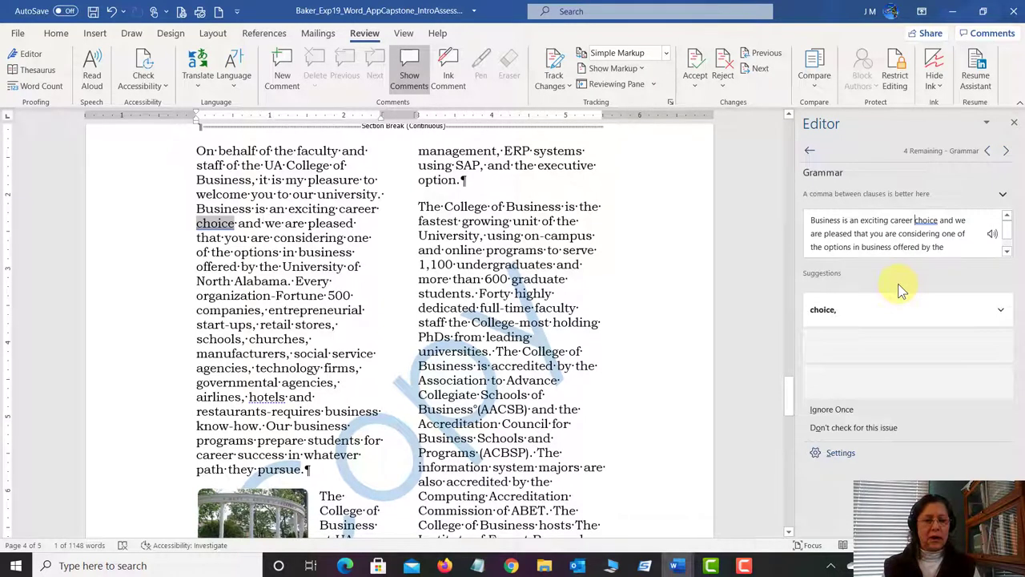
pyautogui.click(838, 411)
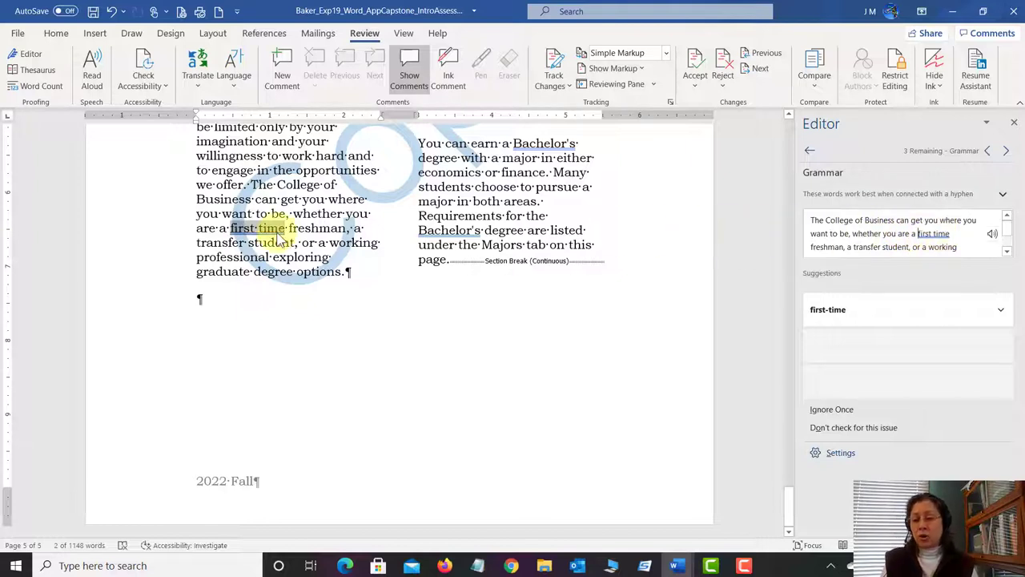
pyautogui.click(825, 311)
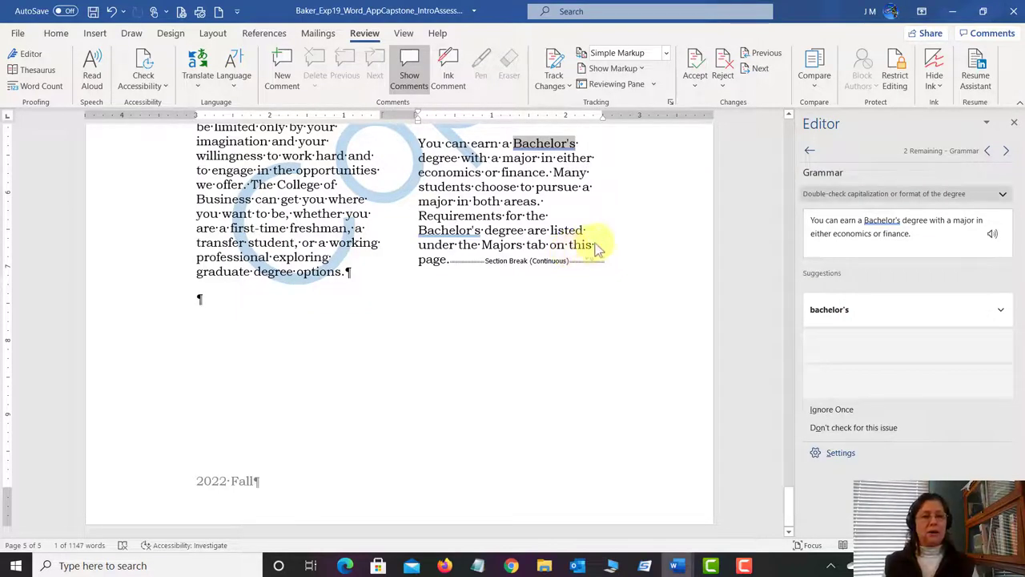
pyautogui.click(1014, 123)
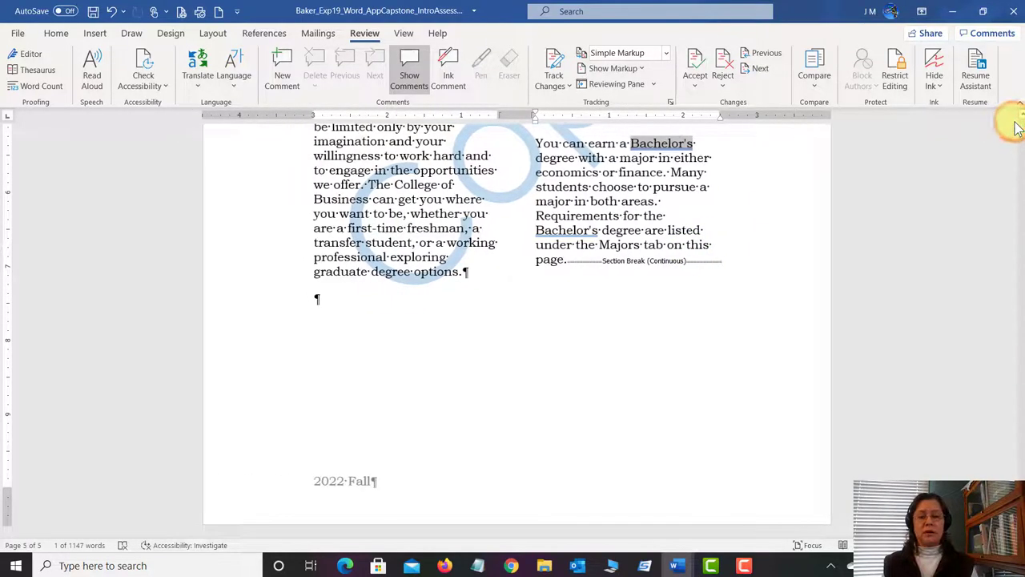
# - Save the research document and consult step 21 in the instructions document
pyautogui.click(94, 13)
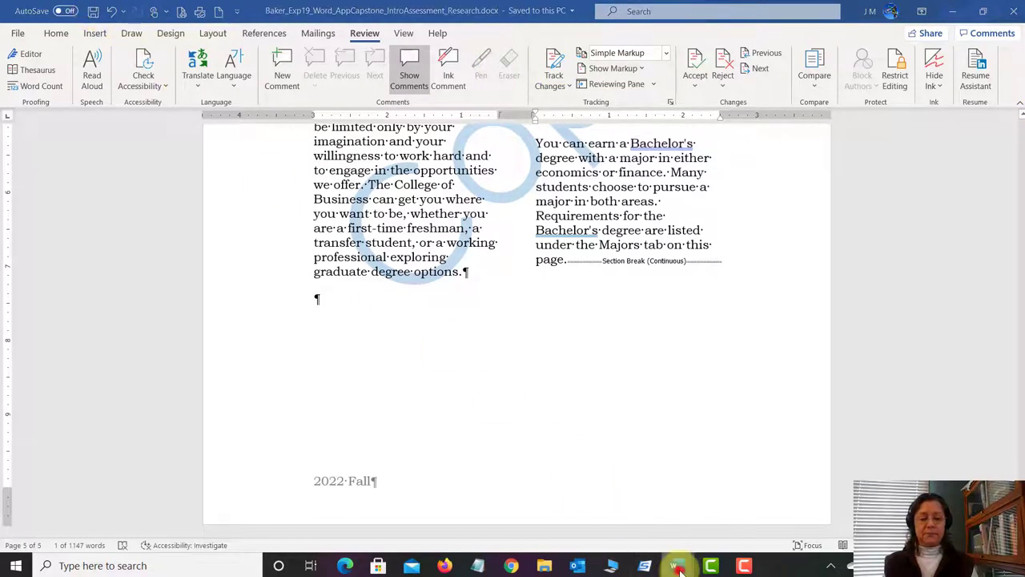
pyautogui.moveTo(675, 566)
pyautogui.click(710, 513)
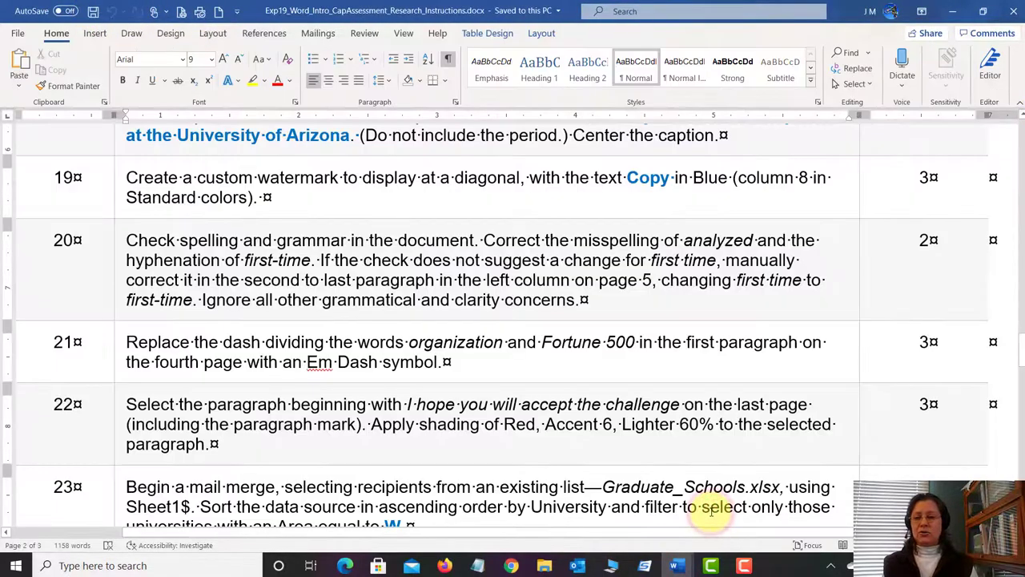
pyautogui.moveTo(1022, 350)
pyautogui.mouseDown()
pyautogui.moveTo(1017, 400)
pyautogui.moveTo(1016, 350)
pyautogui.mouseUp()
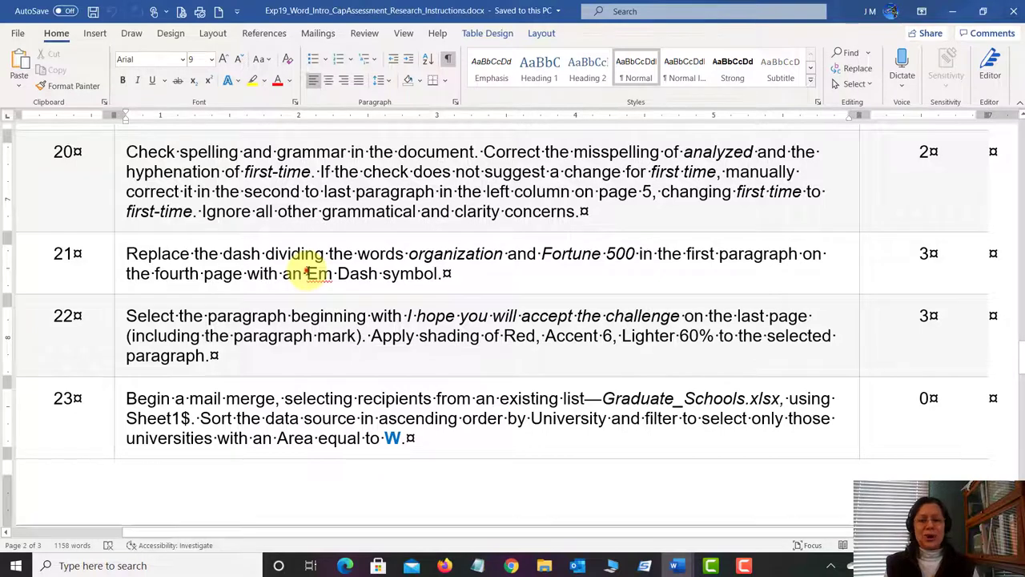
# - Copy the words "Em Dash" from step 21 of the instructions and return to the research document
pyautogui.moveTo(307, 273); pyautogui.dragTo(377, 273)
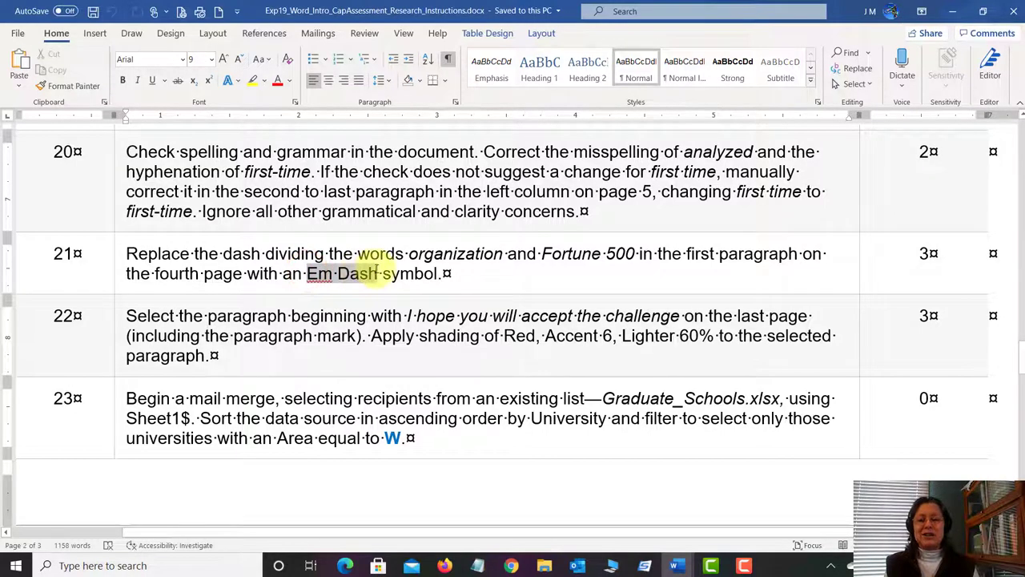
pyautogui.rightClick(361, 281)
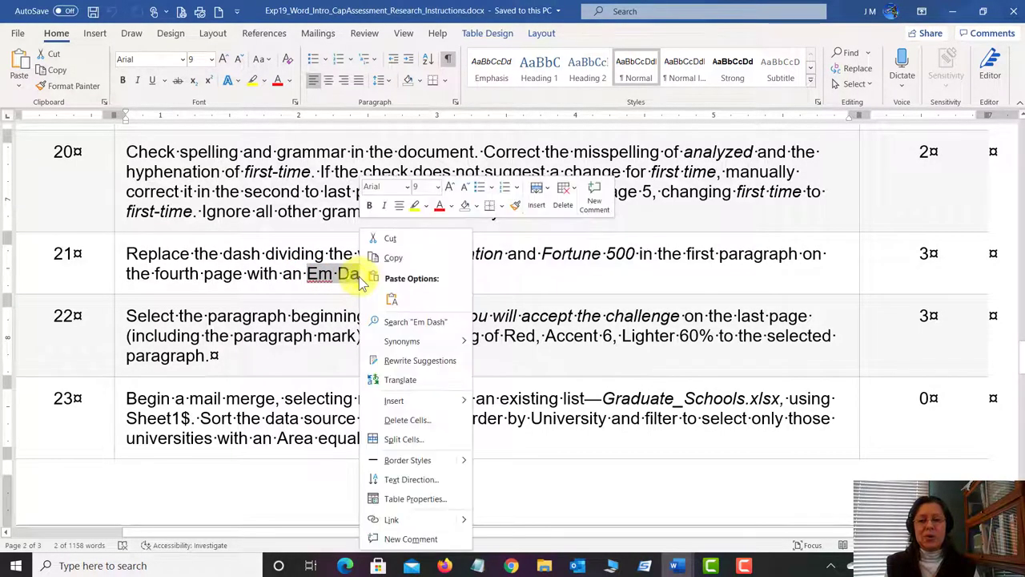
pyautogui.click(396, 258)
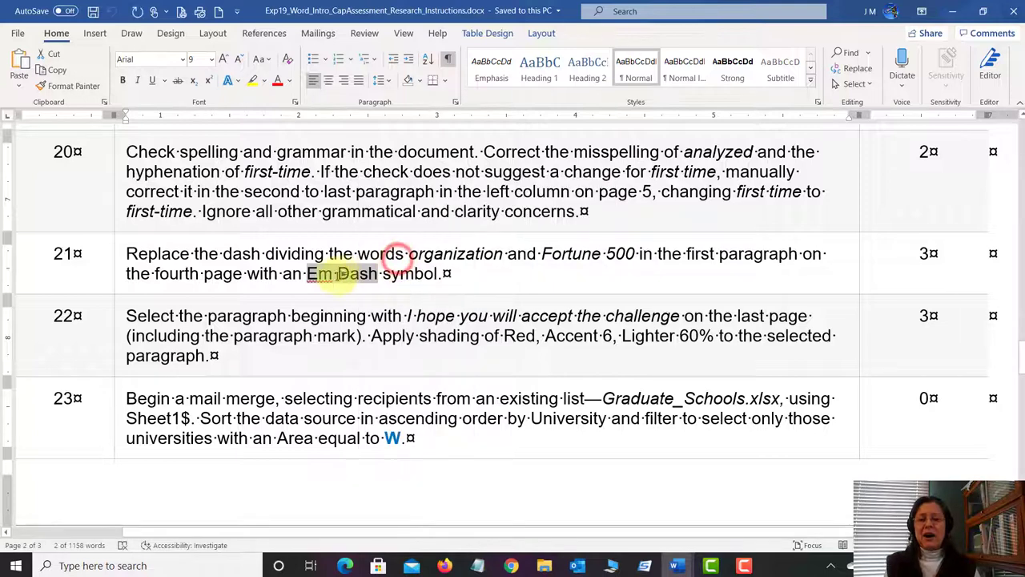
pyautogui.click(333, 275)
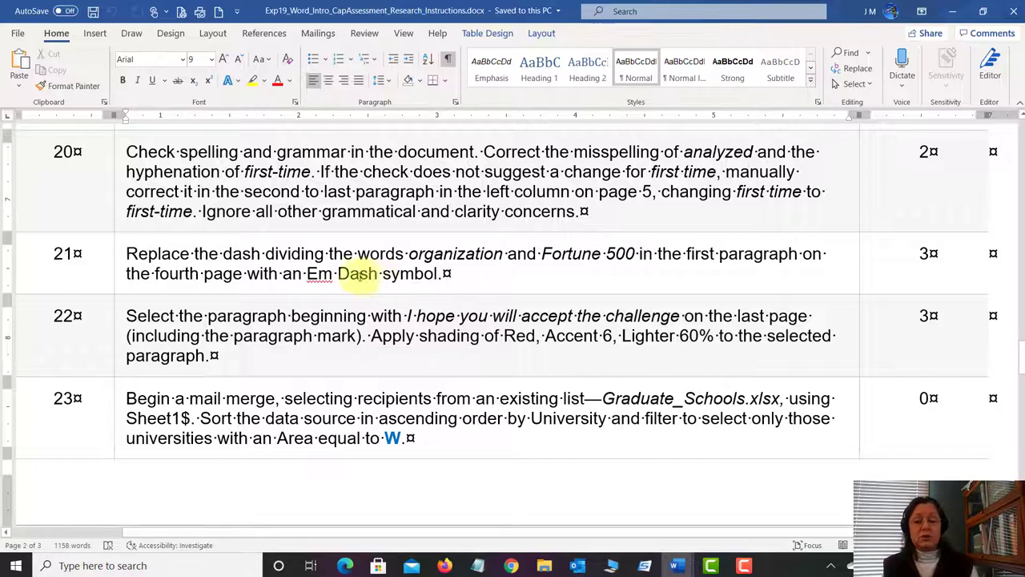
pyautogui.moveTo(308, 273); pyautogui.dragTo(373, 272)
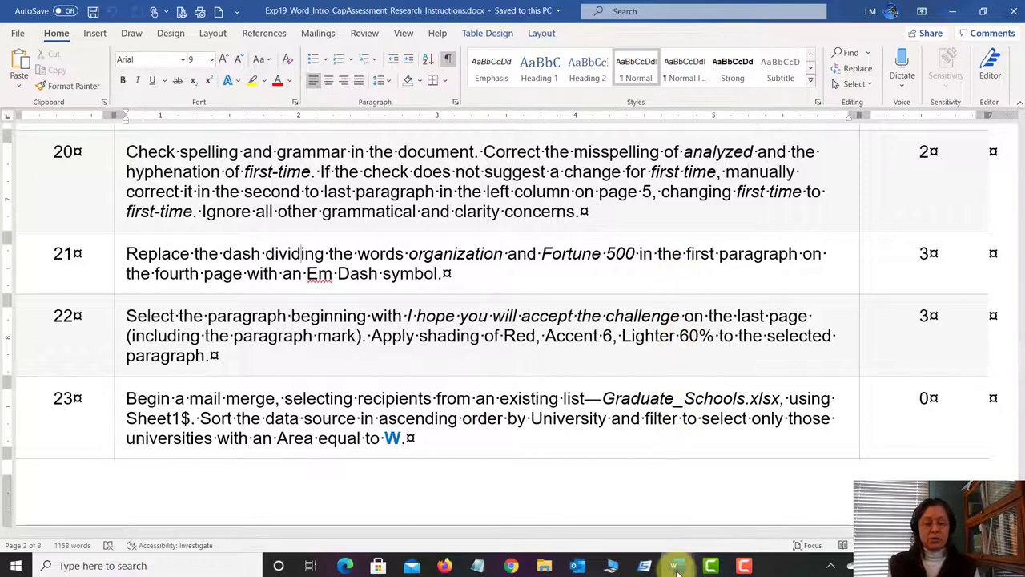
pyautogui.moveTo(678, 569)
pyautogui.click(637, 522)
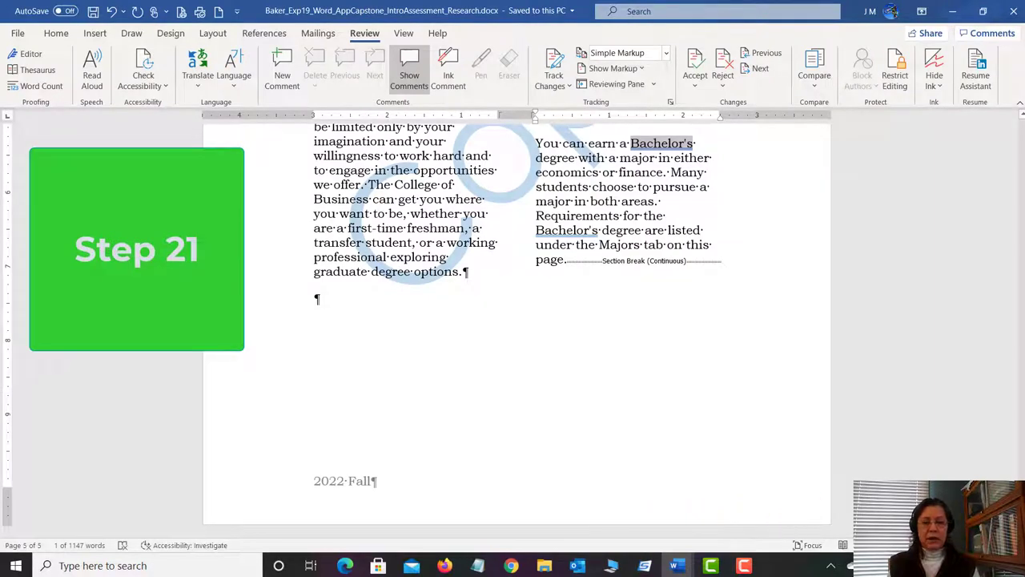
# - Locate "organization-Fortune 500" in the first paragraph on the fourth page and hide the formatting marks
pyautogui.scroll(15, 1021, 428)
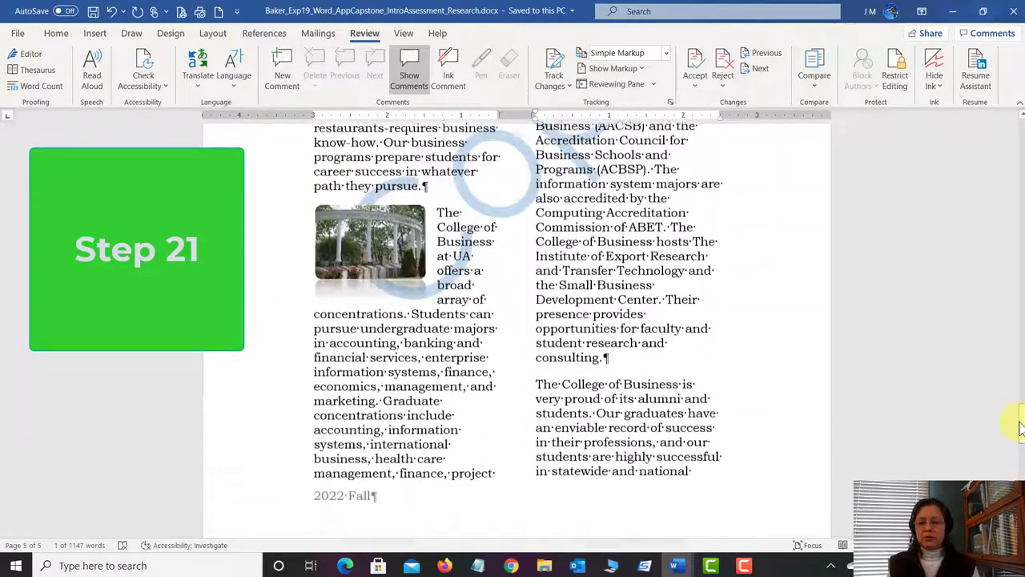
pyautogui.scroll(3, 1022, 429)
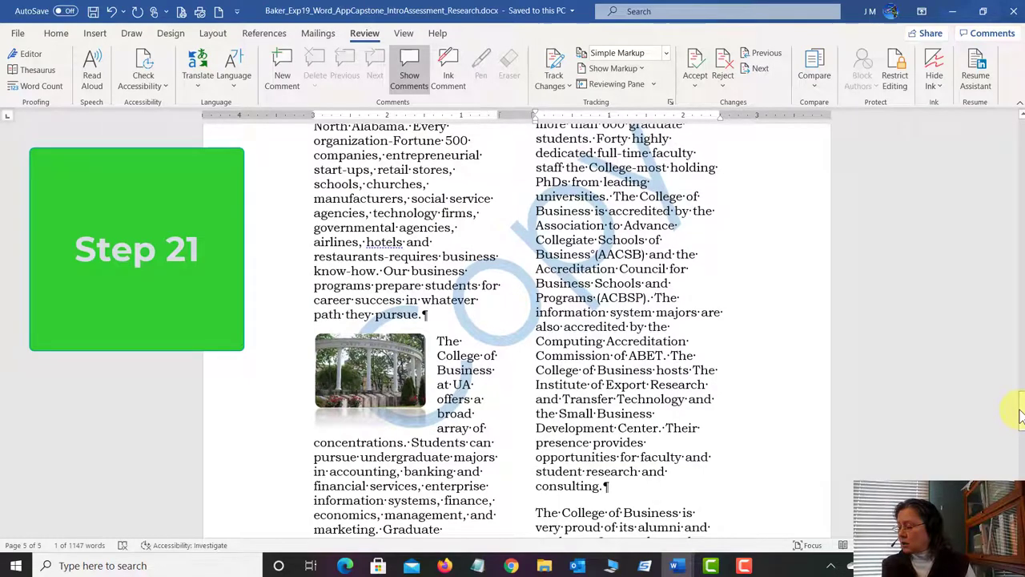
pyautogui.scroll(7, 1021, 417)
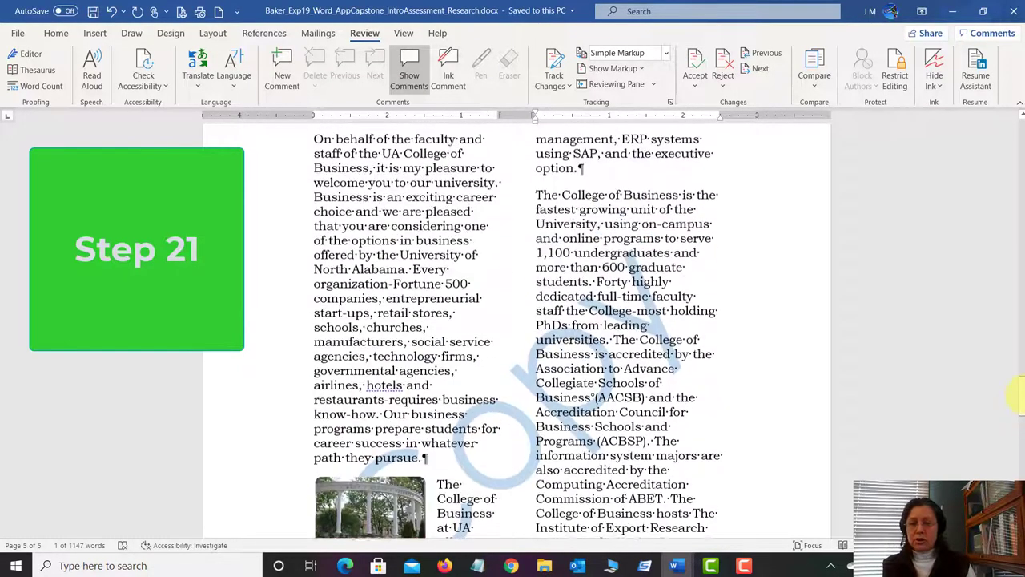
pyautogui.scroll(-4, 1021, 404)
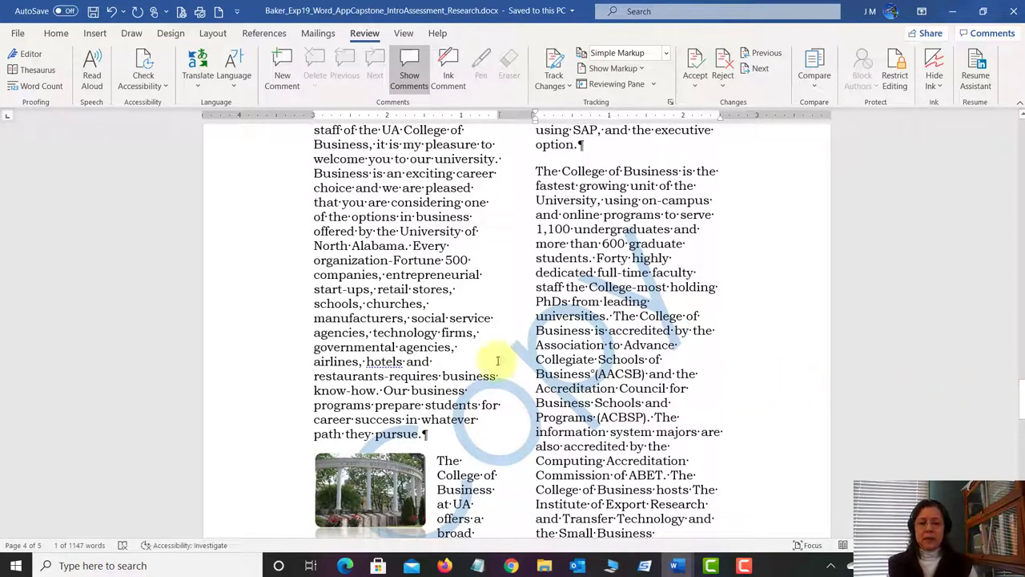
pyautogui.scroll(6, 381, 352)
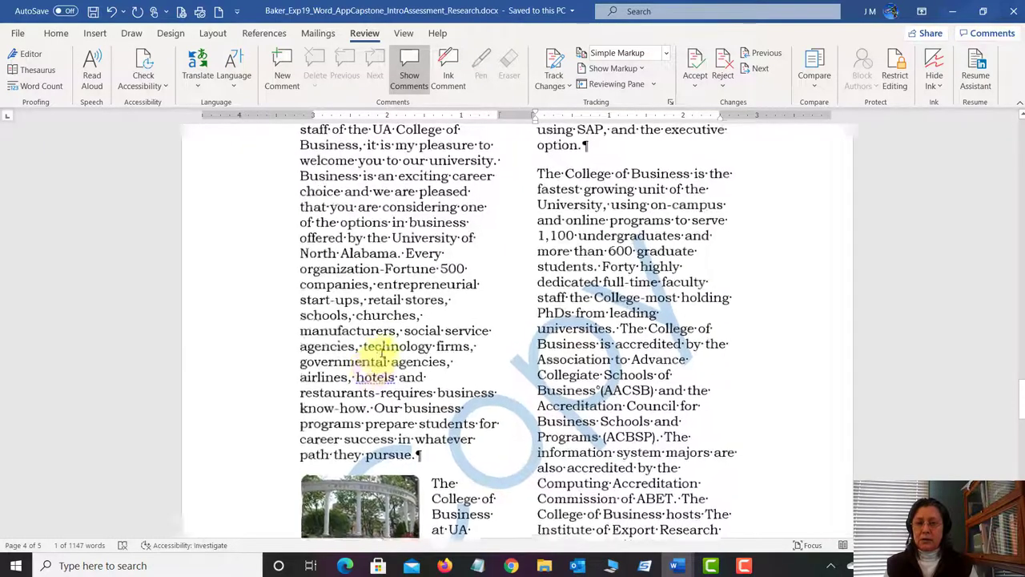
pyautogui.scroll(4, 381, 353)
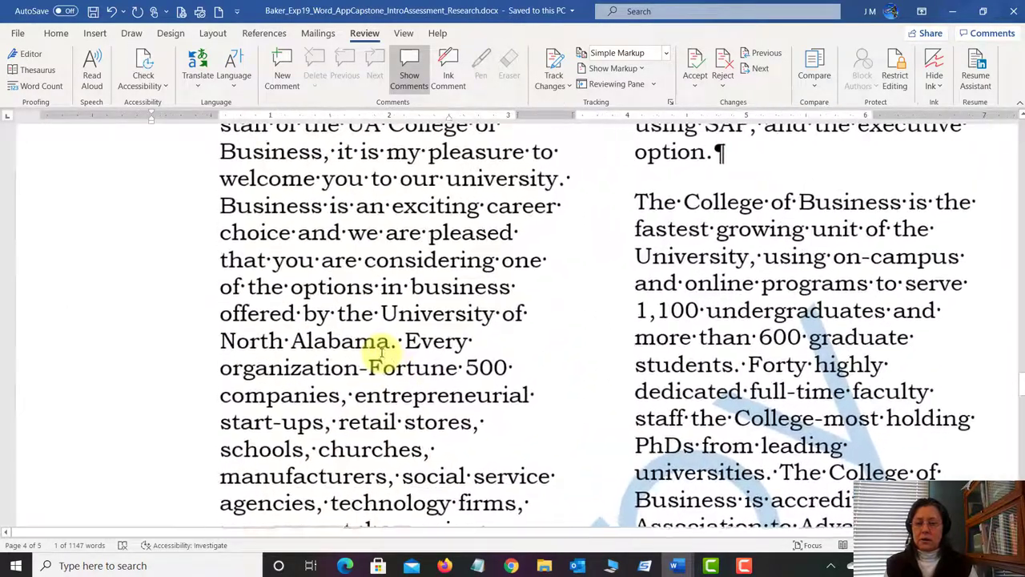
pyautogui.click(56, 33)
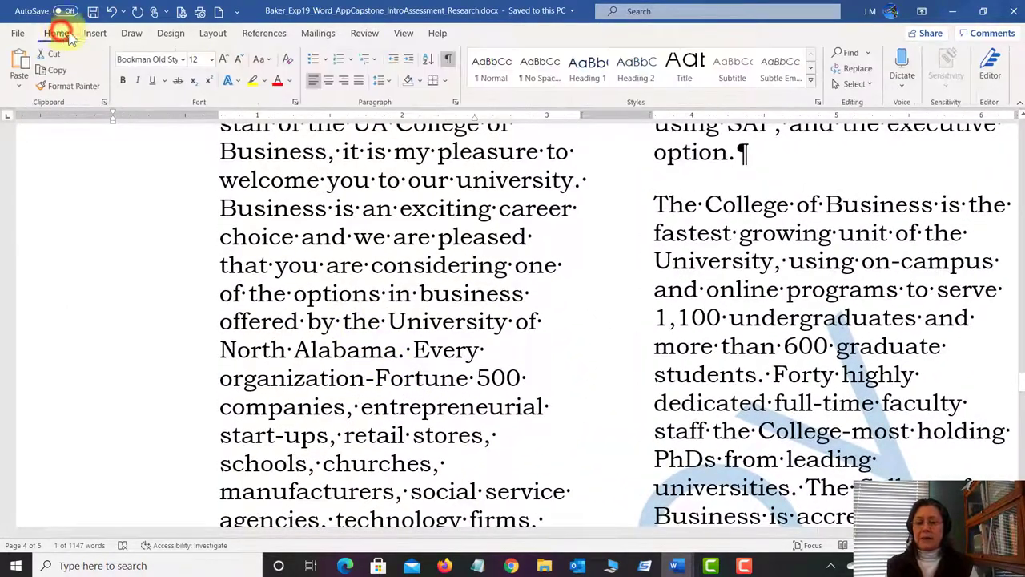
pyautogui.click(449, 60)
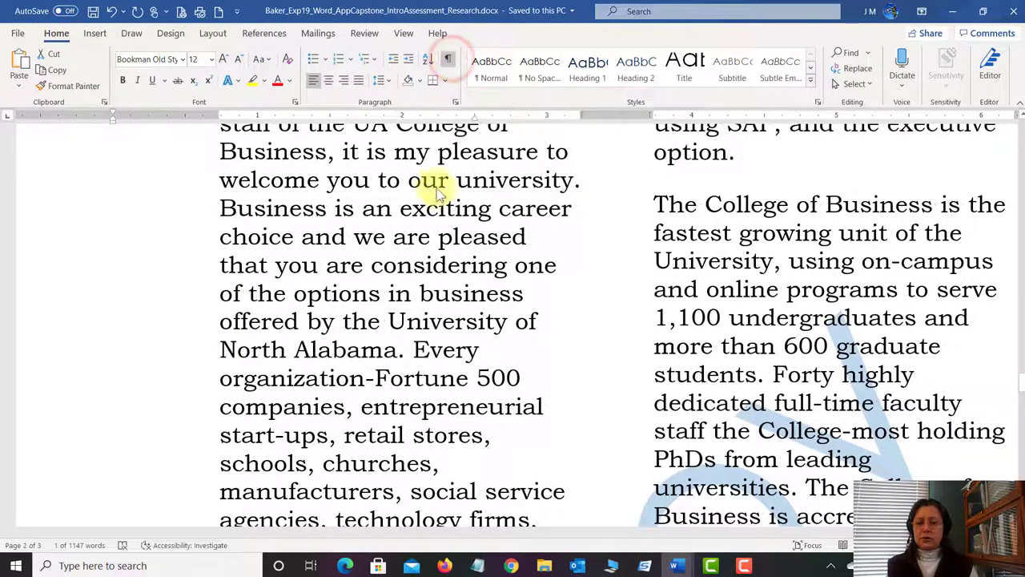
pyautogui.scroll(-3, 411, 403)
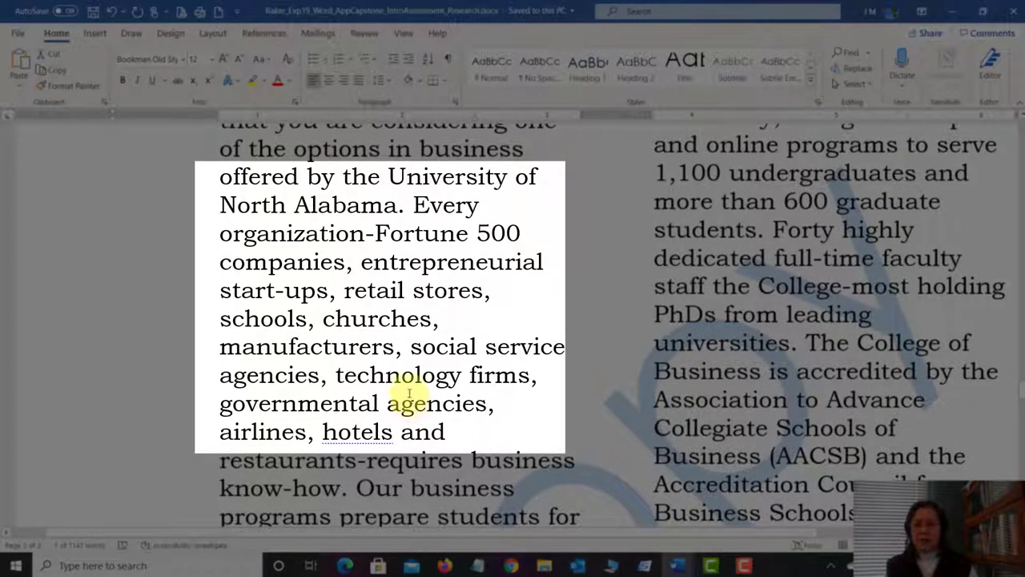
# - Select the dash between "organization" and "Fortune 500" and open the full Symbol dialog
pyautogui.click(369, 233)
pyautogui.doubleClick(369, 234)
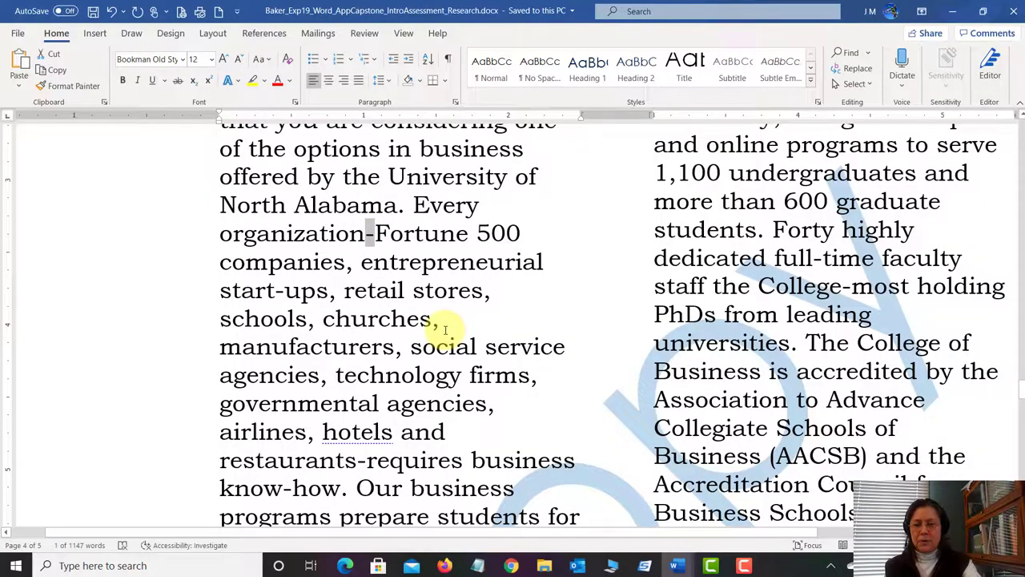
pyautogui.write('-')
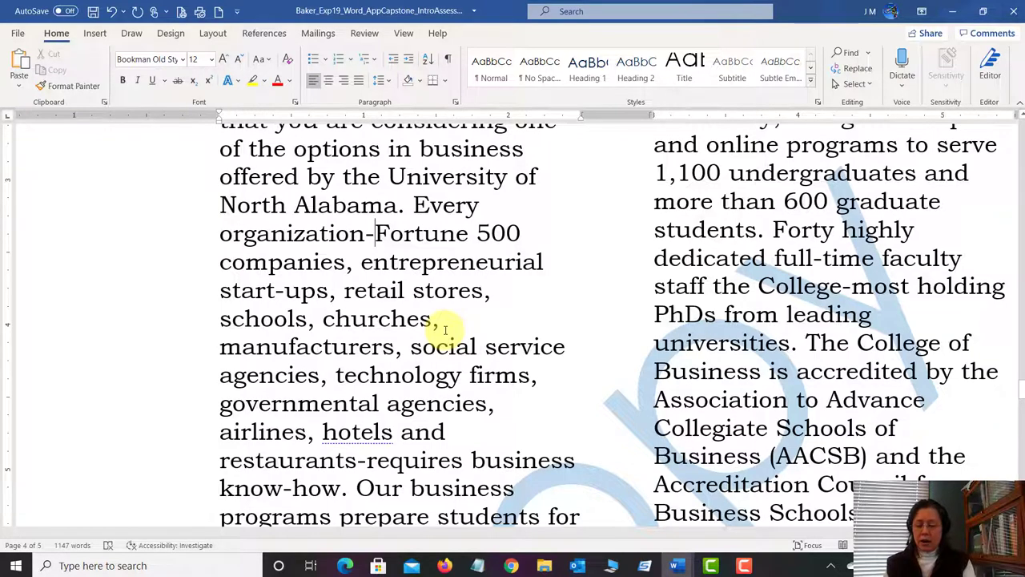
pyautogui.hotkey('shift', 'Left')
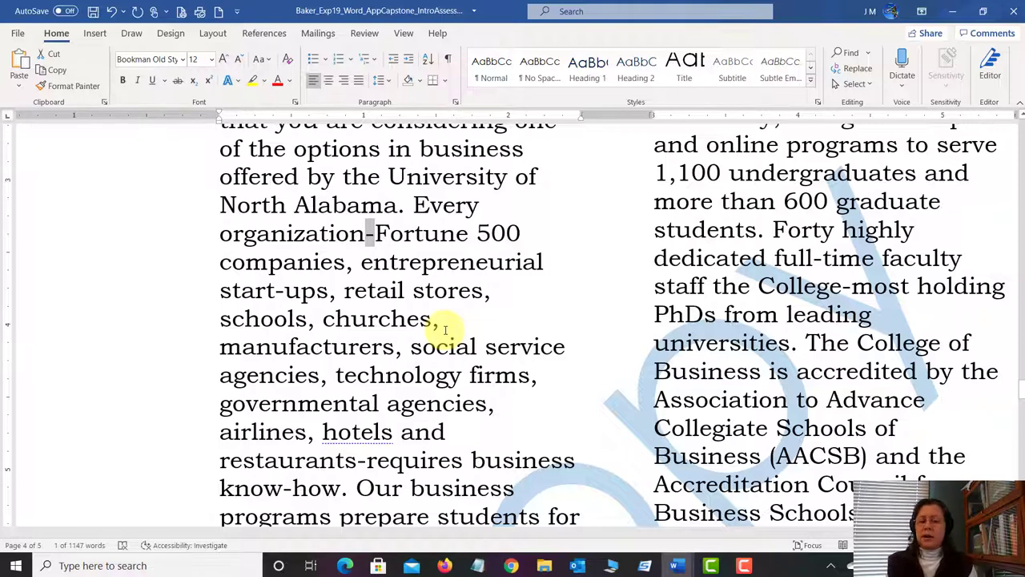
pyautogui.click(98, 33)
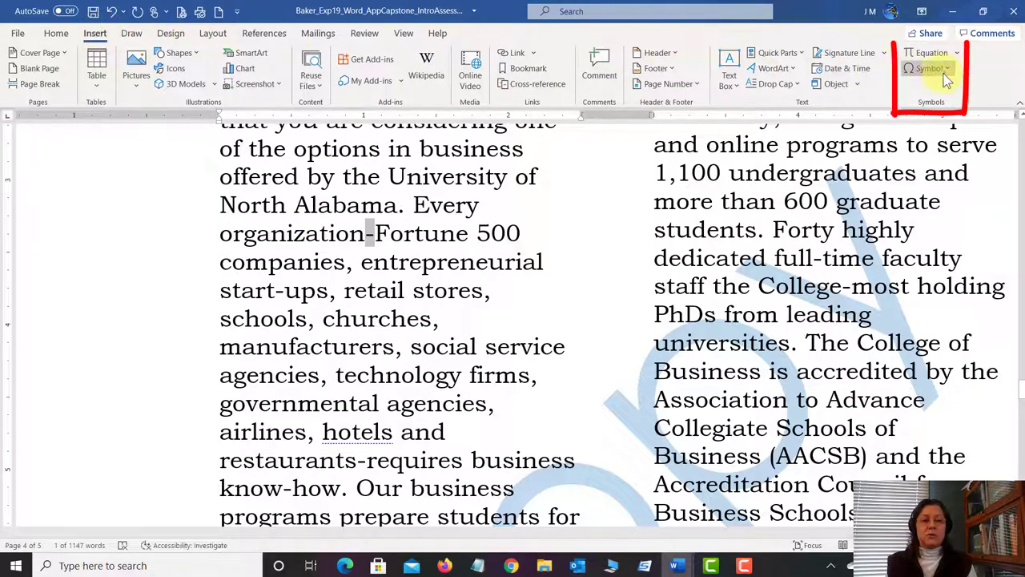
pyautogui.click(946, 73)
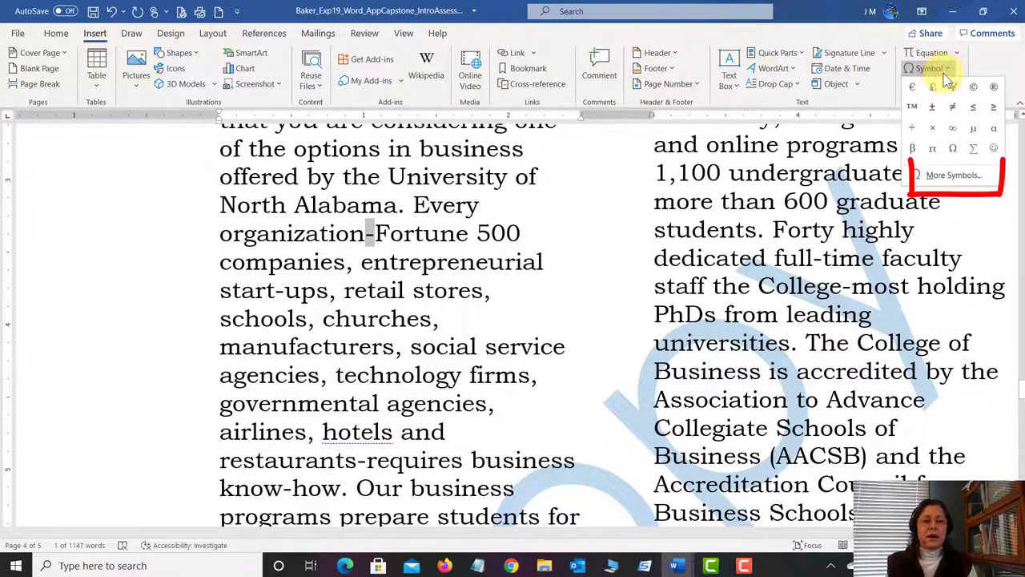
pyautogui.click(955, 174)
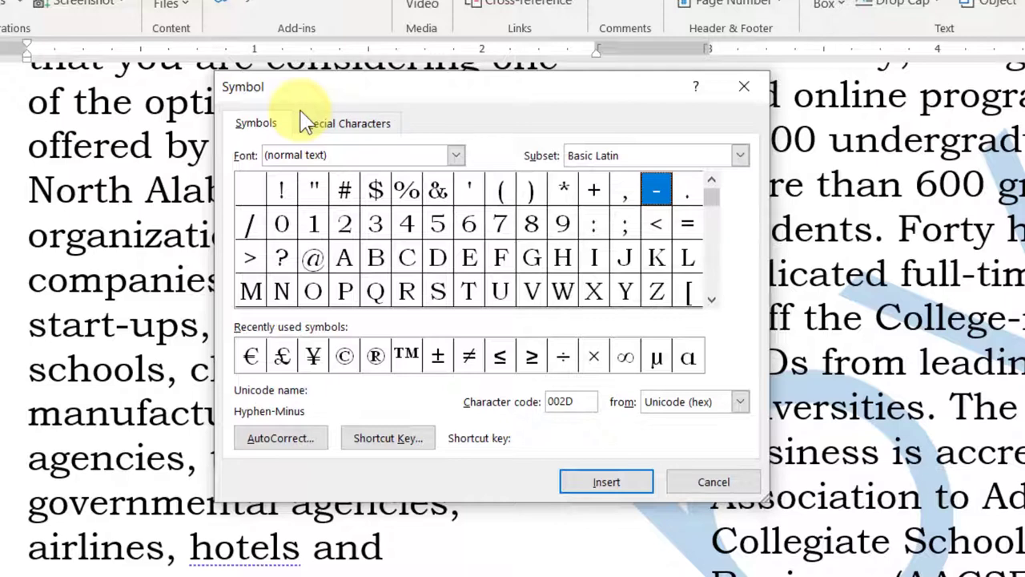
# - Look through the available character subsets of the normal text font in the Symbol dialog
pyautogui.click(740, 157)
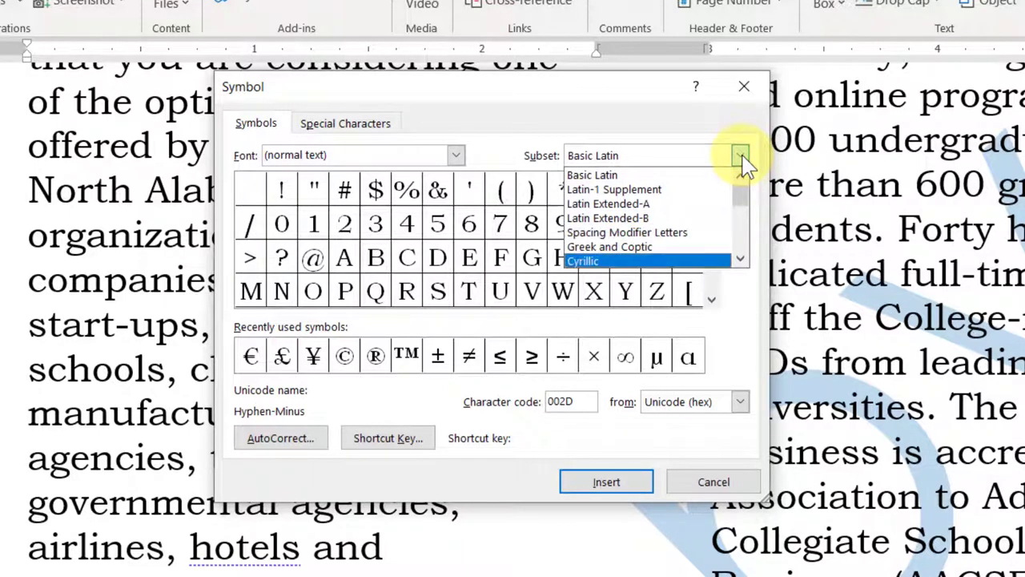
pyautogui.click(743, 256)
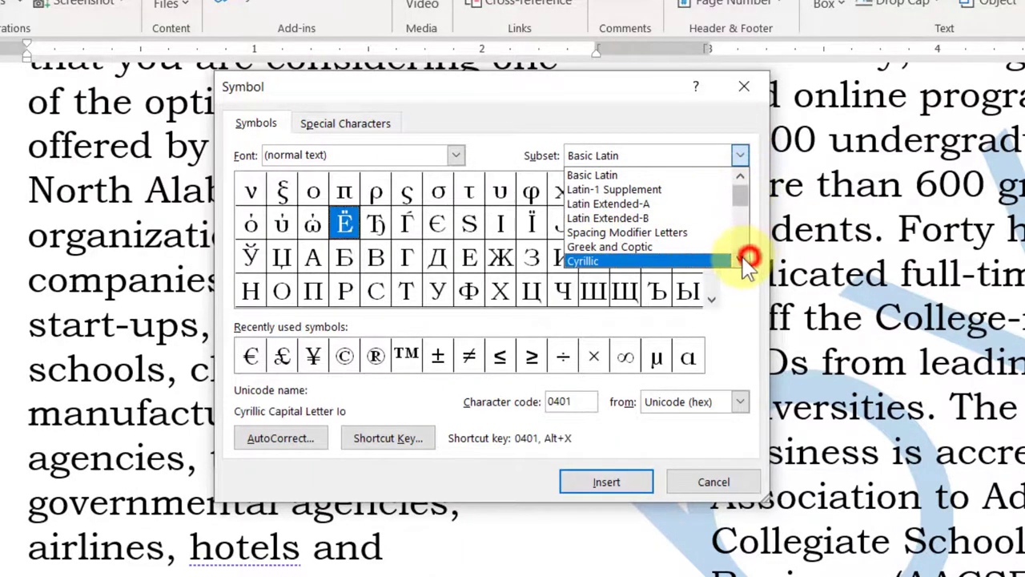
pyautogui.click(741, 257)
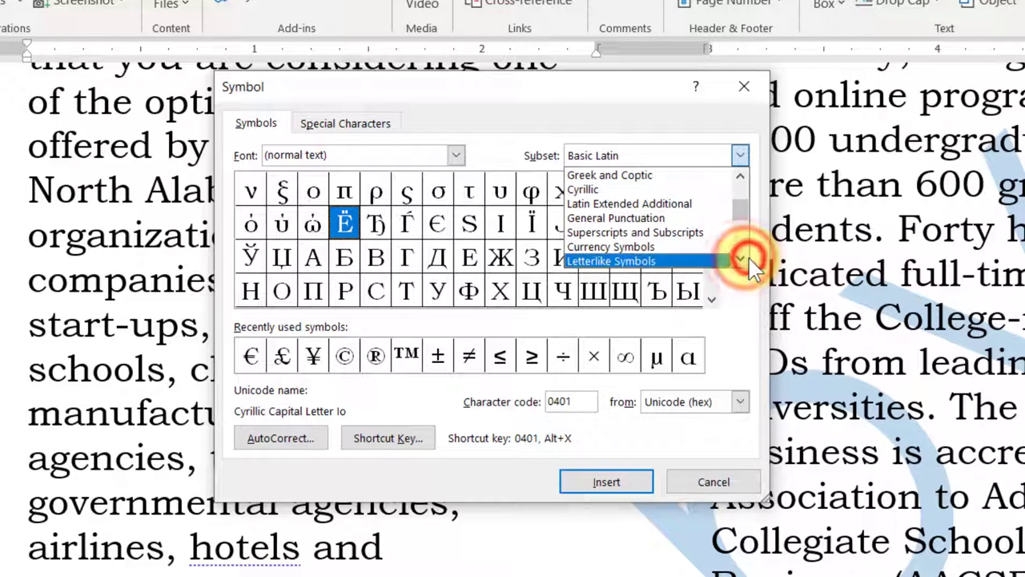
pyautogui.click(740, 256)
pyautogui.click(741, 258)
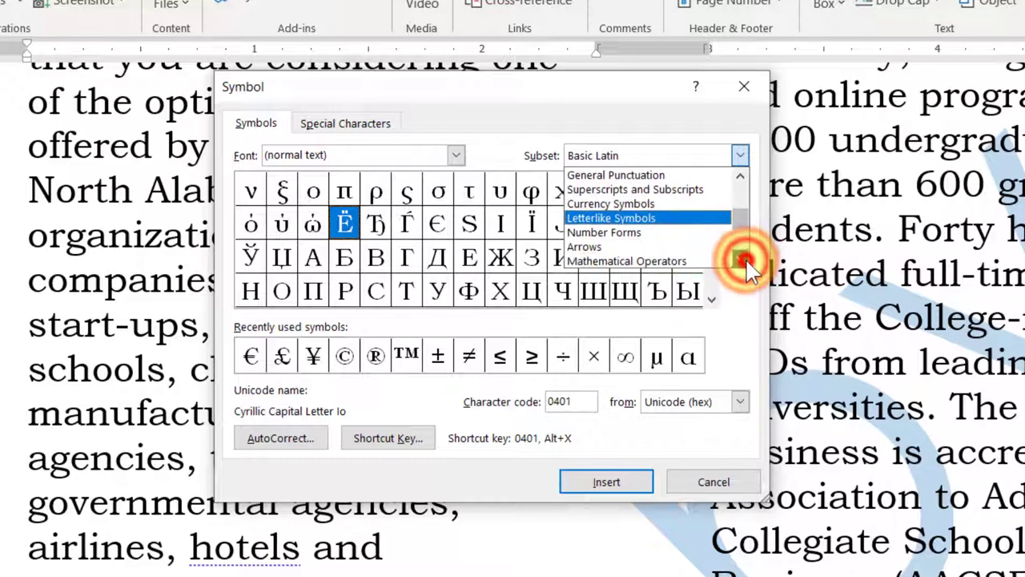
pyautogui.click(741, 258)
pyautogui.click(741, 258)
pyautogui.click(741, 258)
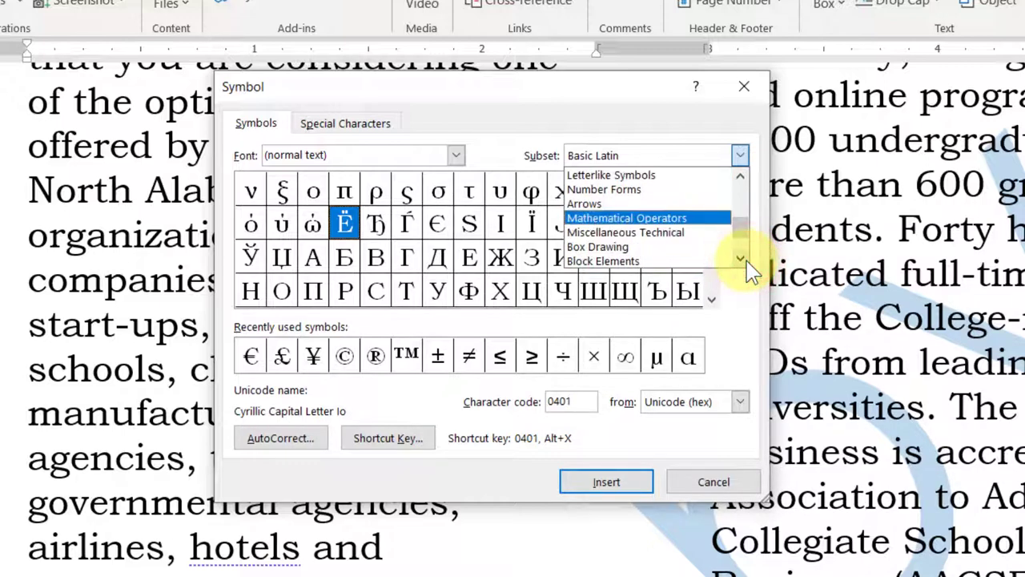
pyautogui.click(741, 257)
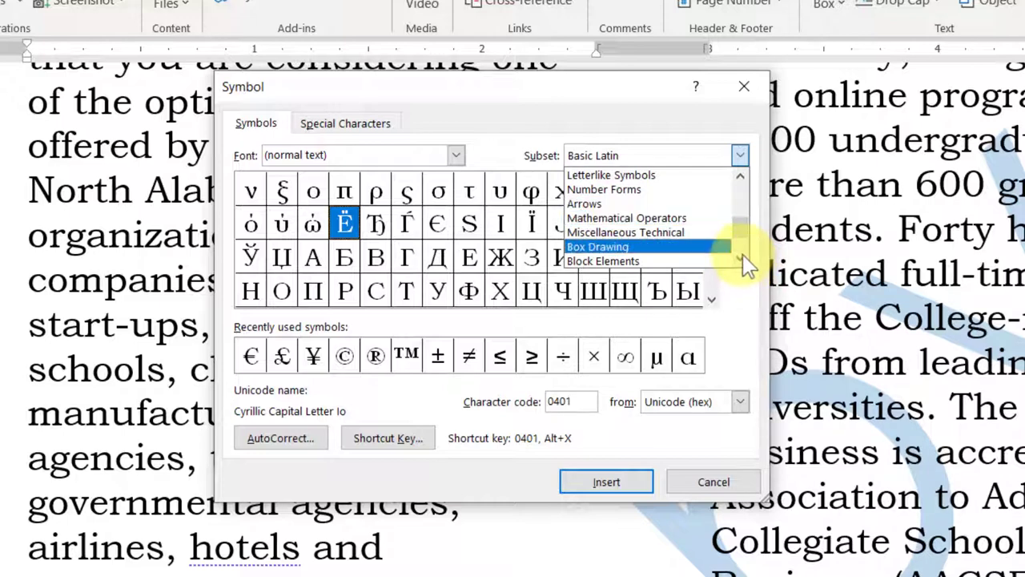
pyautogui.click(740, 256)
pyautogui.click(740, 254)
pyautogui.click(741, 254)
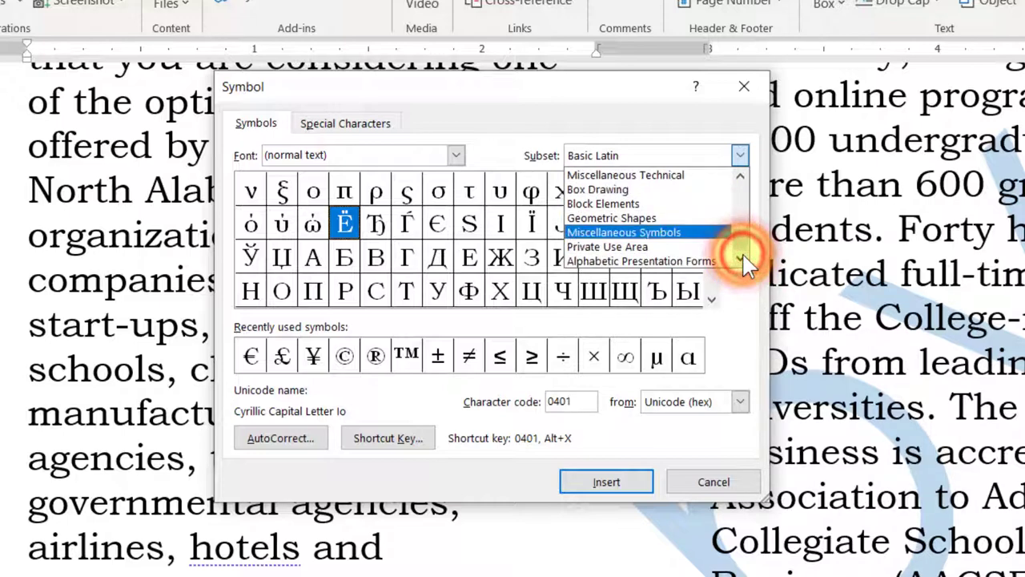
pyautogui.click(500, 100)
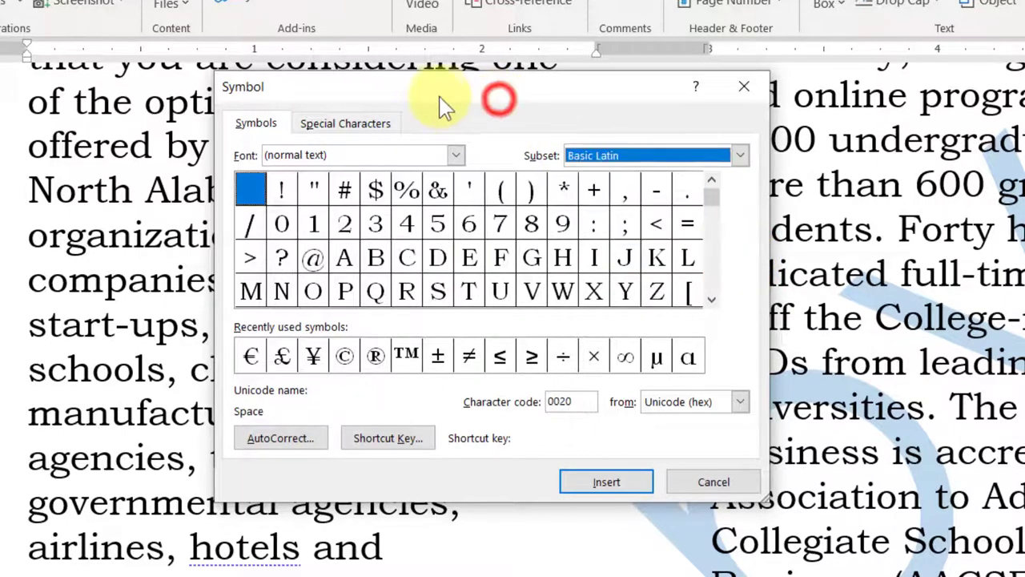
# - Find the Em Dash among the special characters as the replacement for the selected dash
pyautogui.click(375, 125)
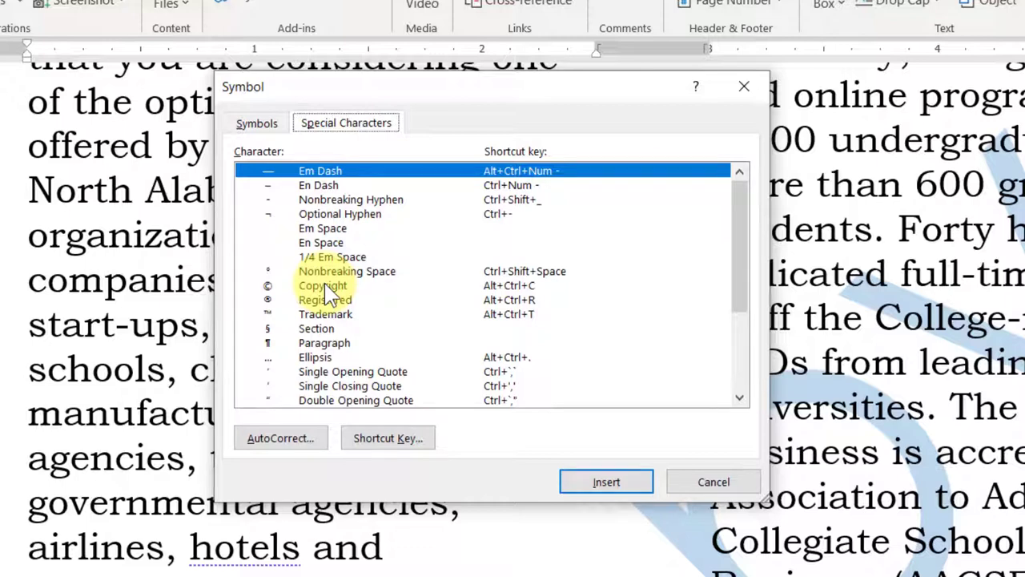
pyautogui.moveTo(744, 293); pyautogui.dragTo(725, 258)
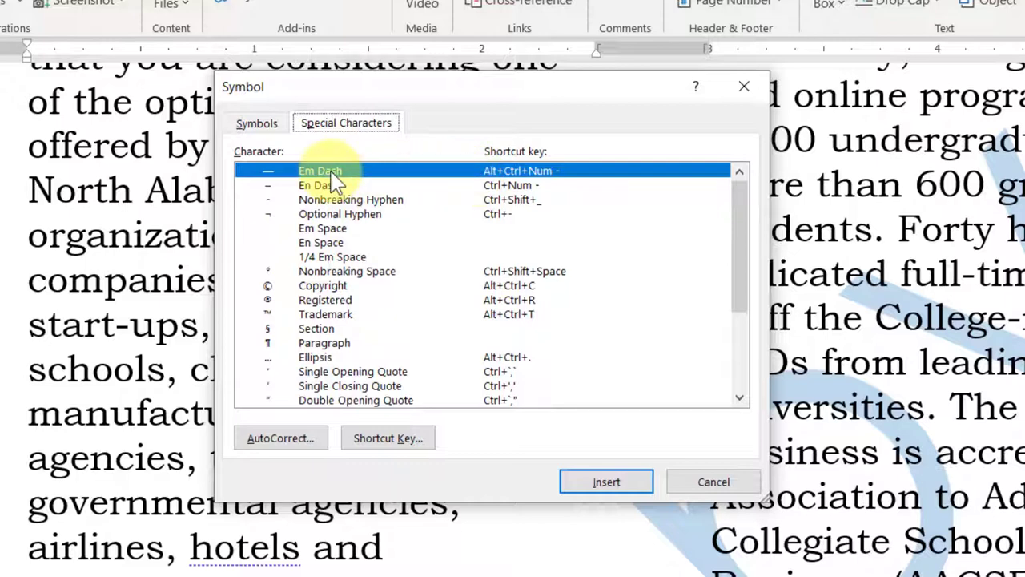
# - Insert four Em Dash special characters between "organization" and "Fortune 500" and close the Symbol dialog
pyautogui.click(606, 482)
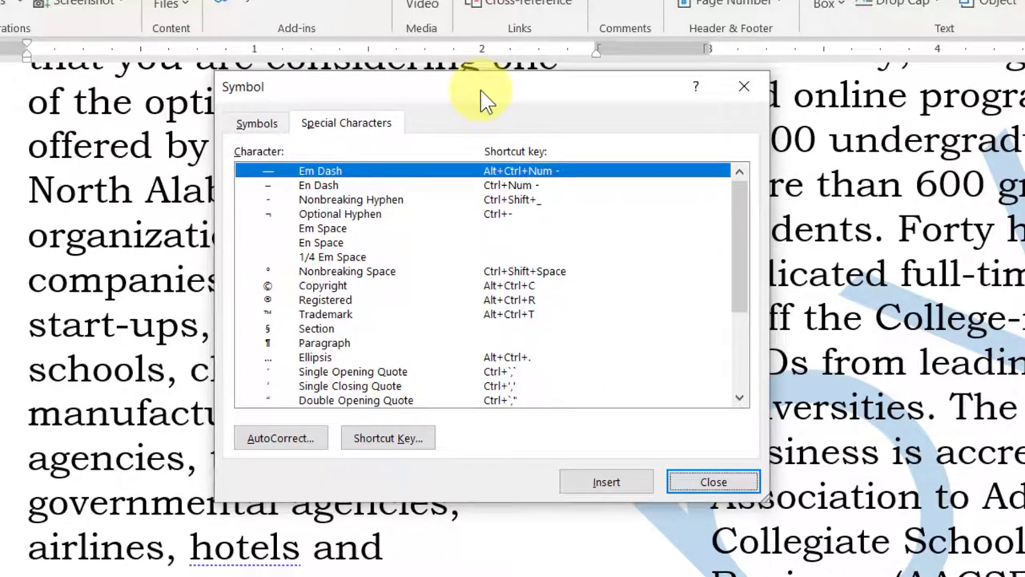
pyautogui.moveTo(487, 100); pyautogui.dragTo(795, 114)
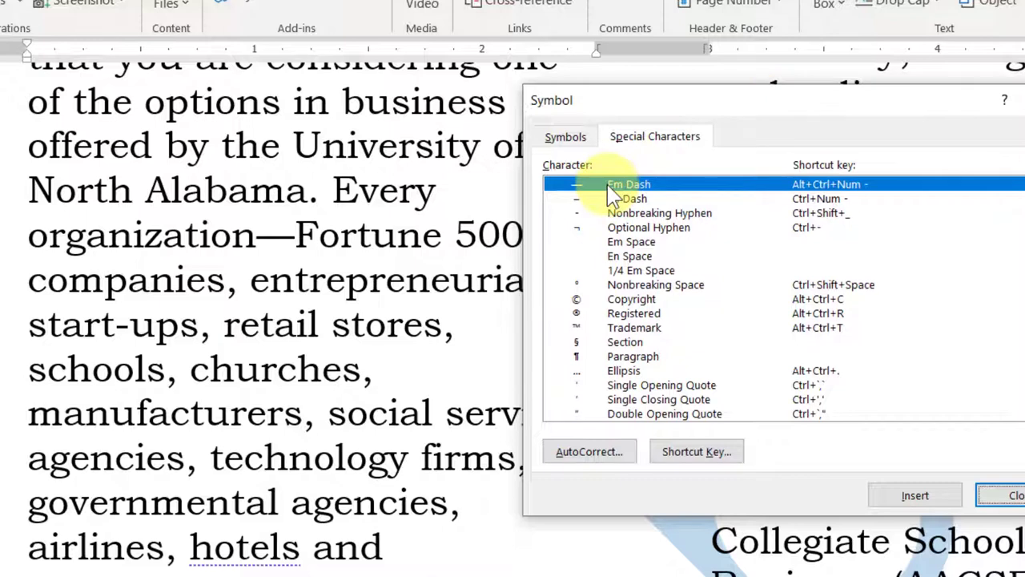
pyautogui.click(915, 495)
pyautogui.click(915, 496)
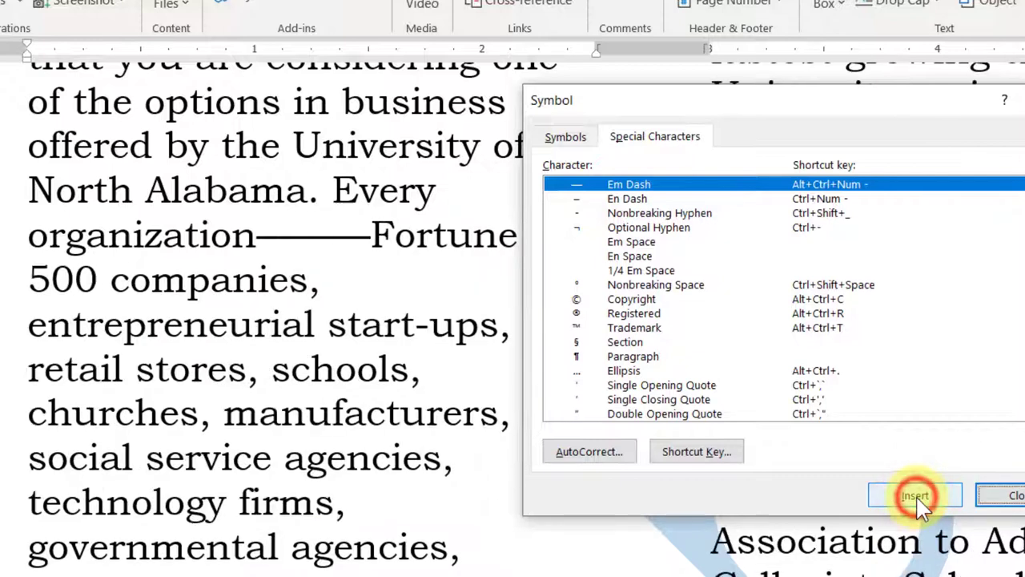
pyautogui.click(914, 496)
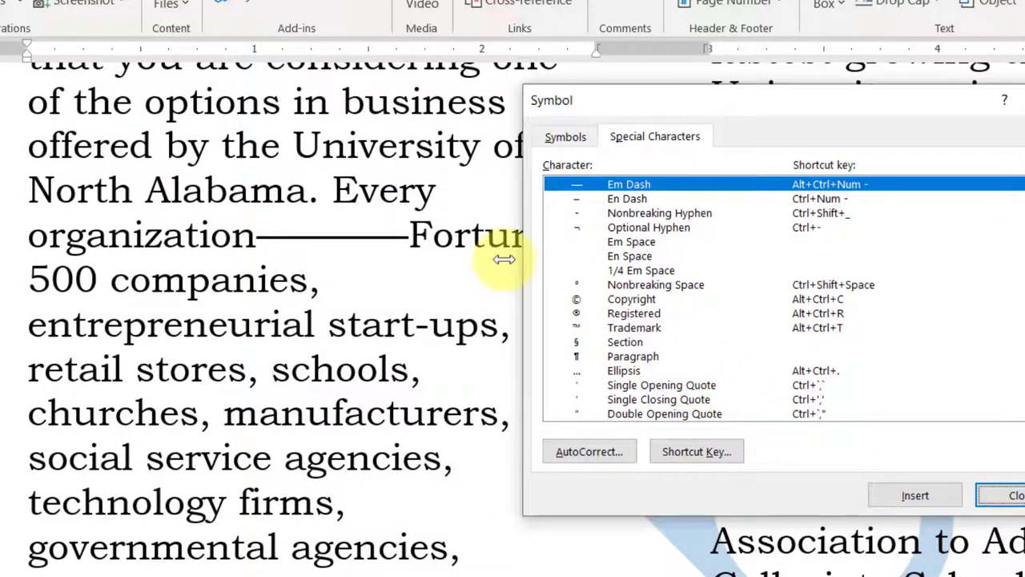
pyautogui.click(1014, 496)
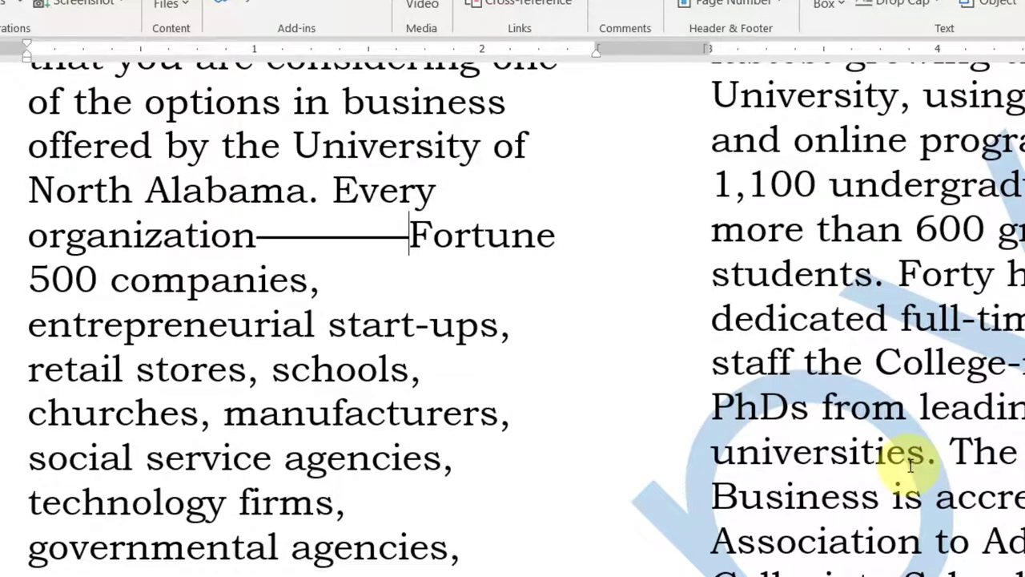
# - Delete the surplus em dashes between "organization" and "Fortune 500", keeping only a single one
pyautogui.press('BackSpace')
pyautogui.press('BackSpace')
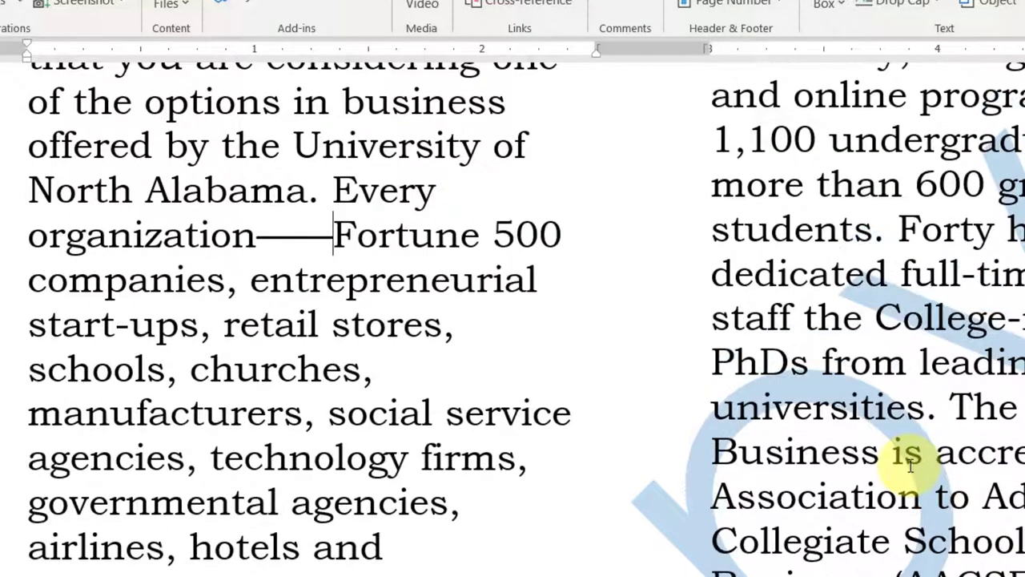
pyautogui.press('BackSpace')
pyautogui.press('BackSpace')
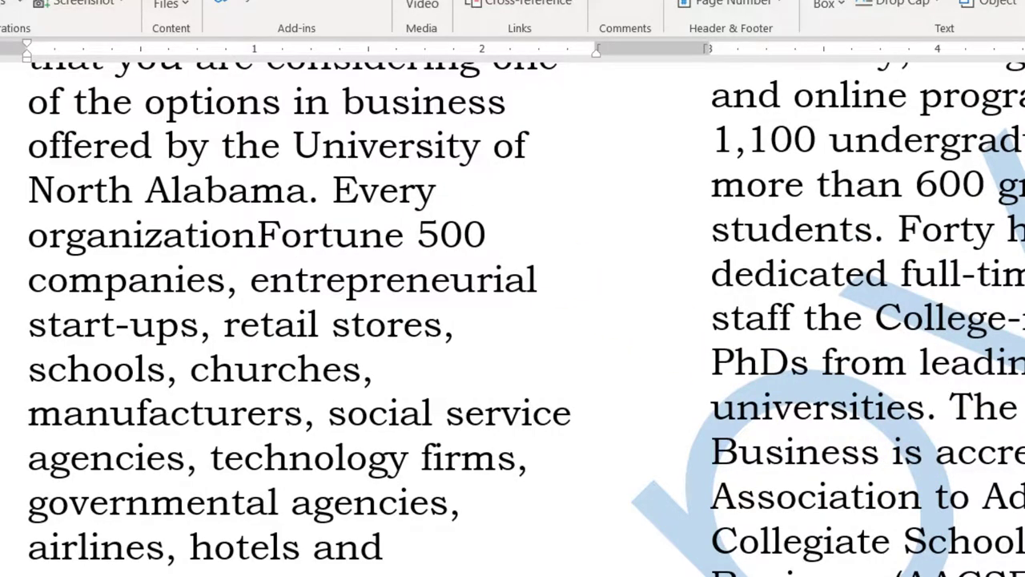
pyautogui.click(113, 29)
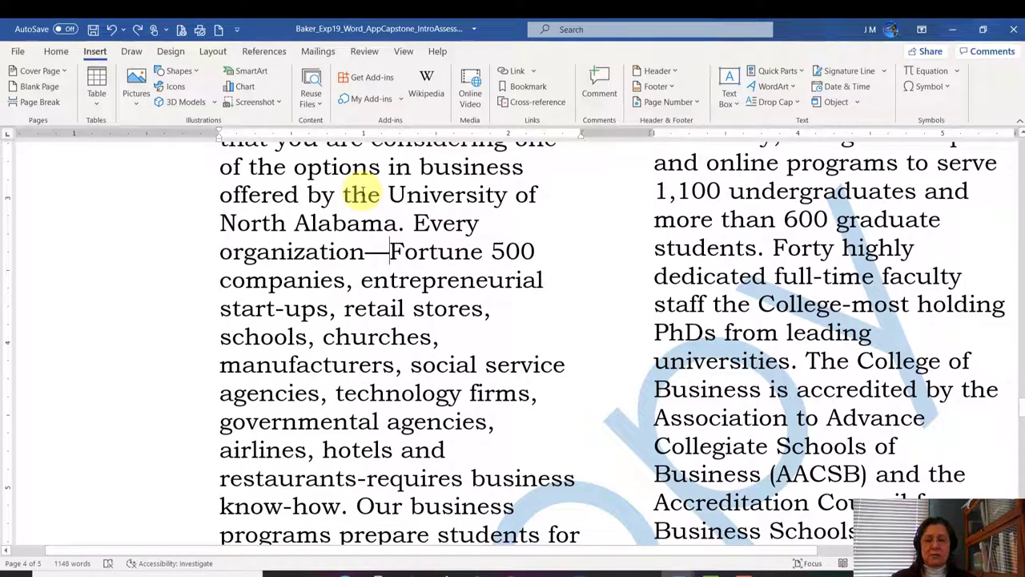
# - Show the formatting marks to check for spaces around the em dash before "Fortune 500", and save the document
pyautogui.click(47, 54)
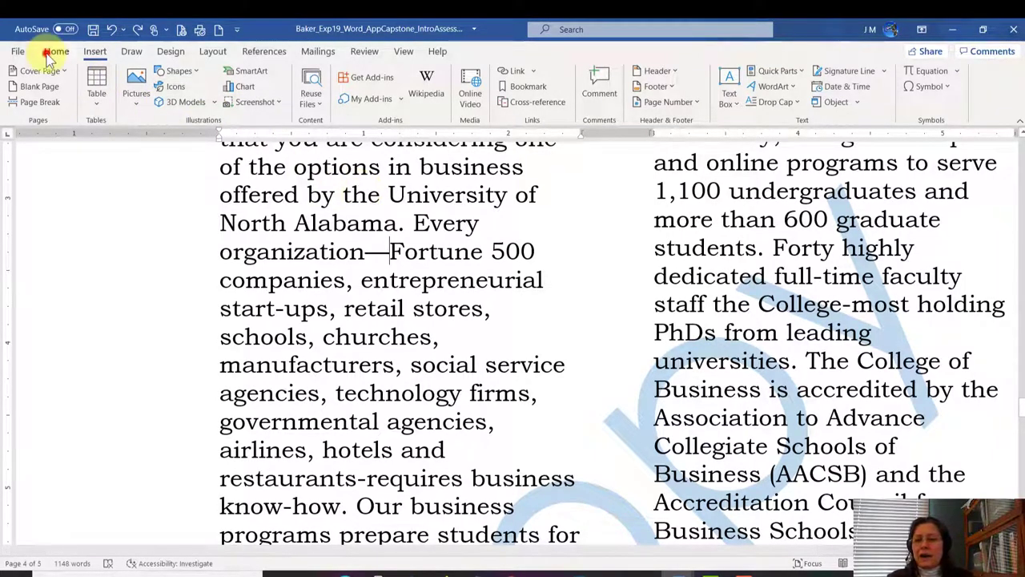
pyautogui.click(450, 77)
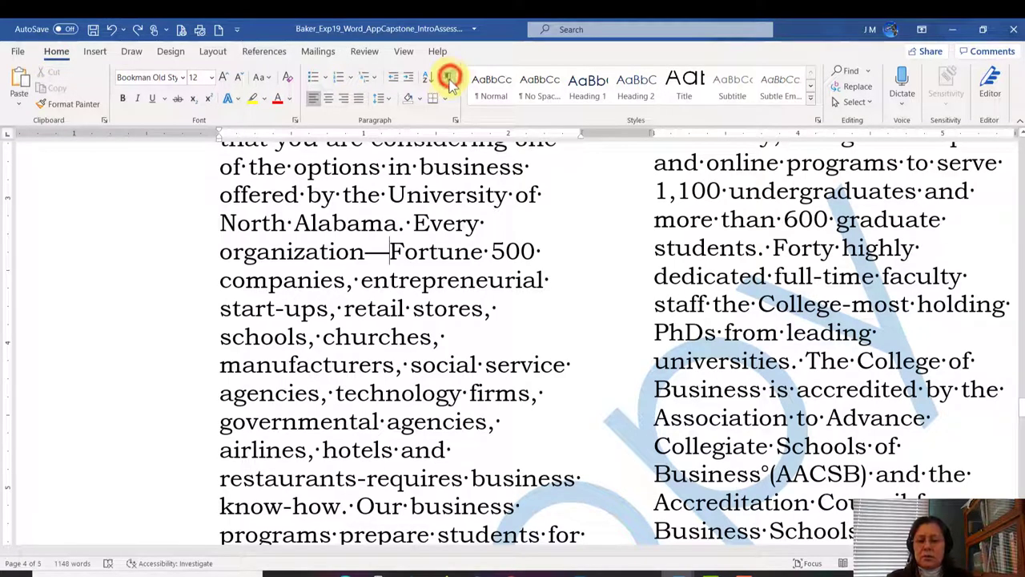
pyautogui.doubleClick(405, 221)
pyautogui.click(392, 253)
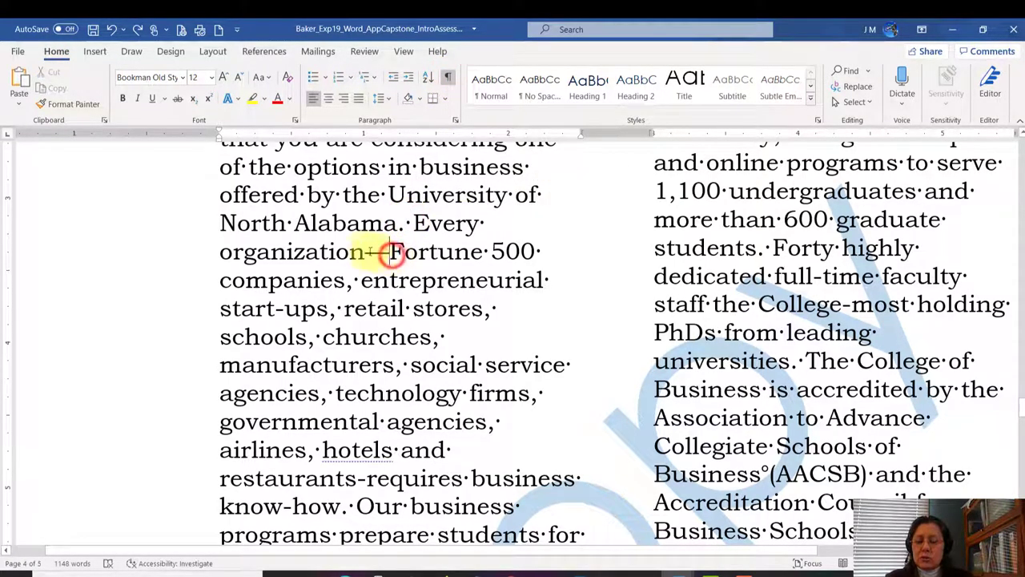
pyautogui.click(364, 251)
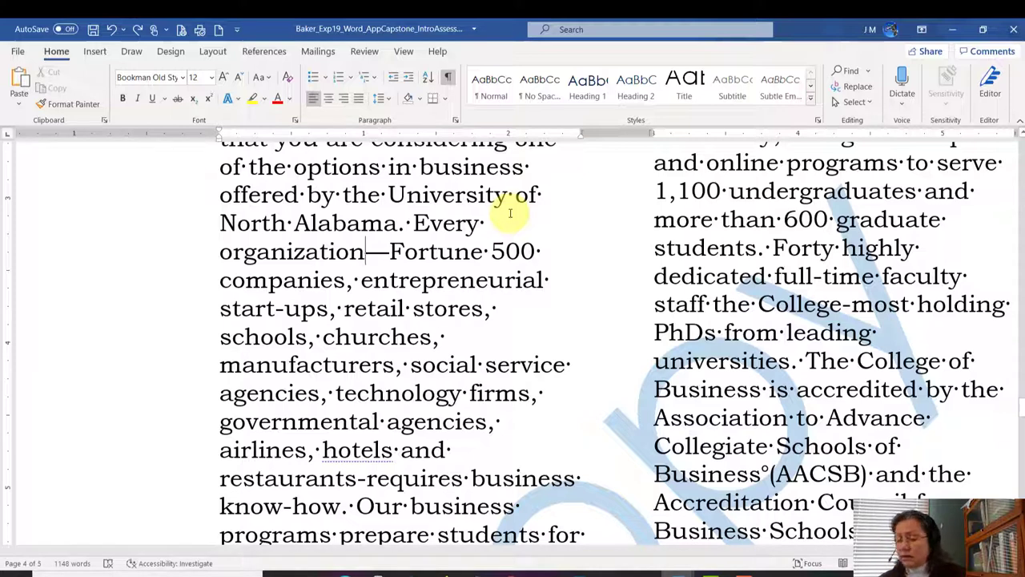
pyautogui.click(94, 29)
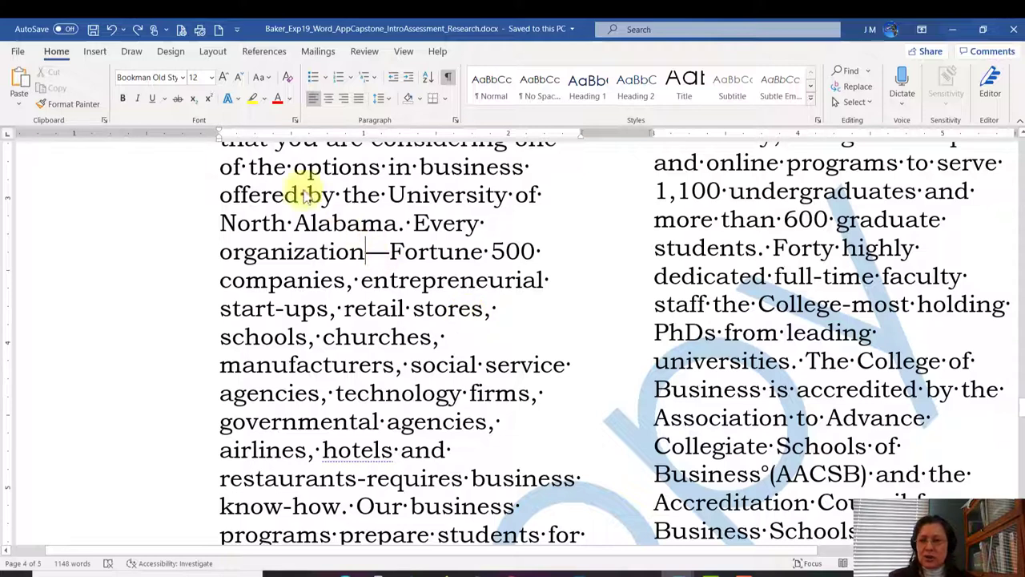
pyautogui.click(93, 30)
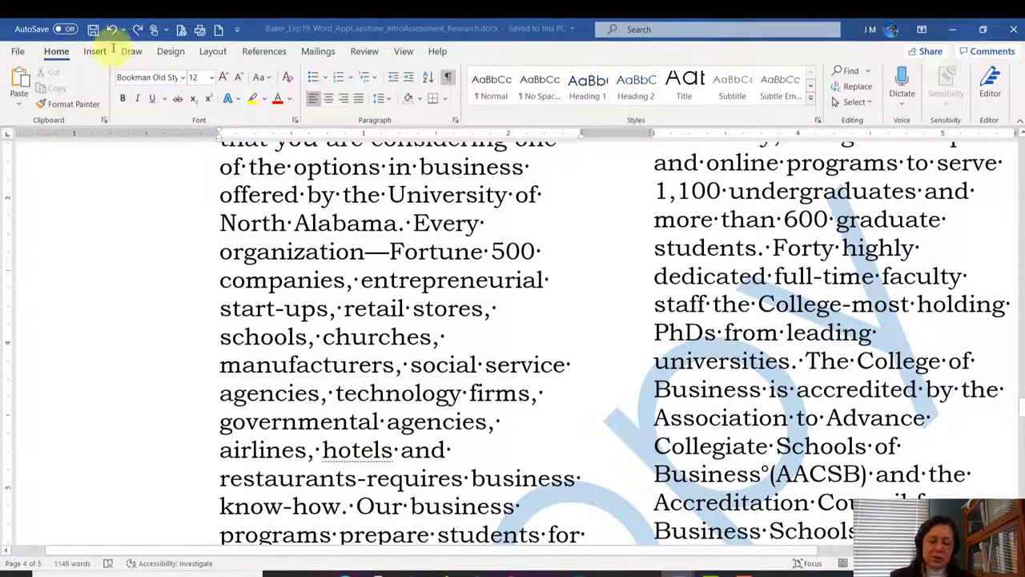
# - Read step 22 in the instructions document and return to the research document
pyautogui.moveTo(672, 570)
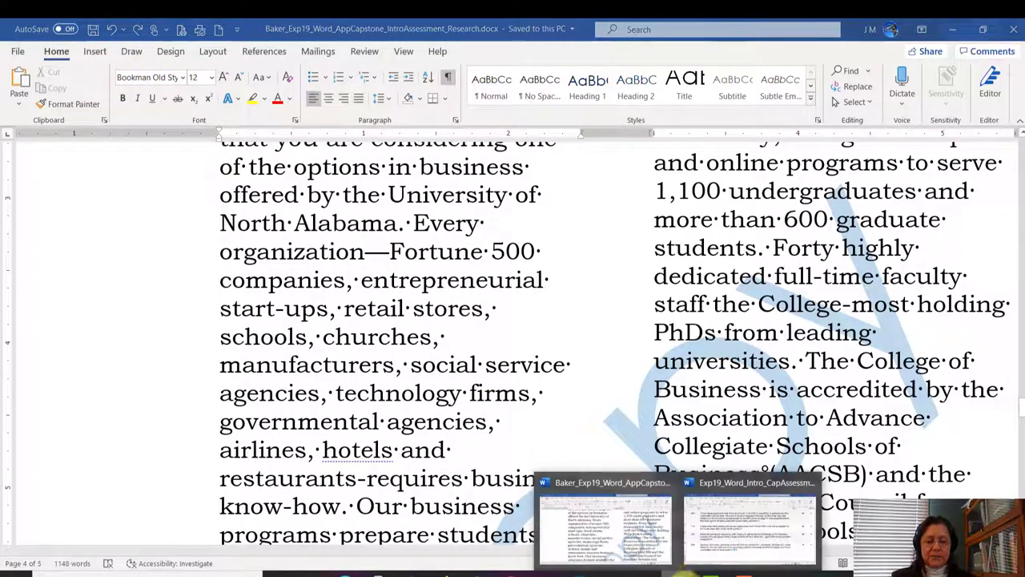
pyautogui.click(723, 531)
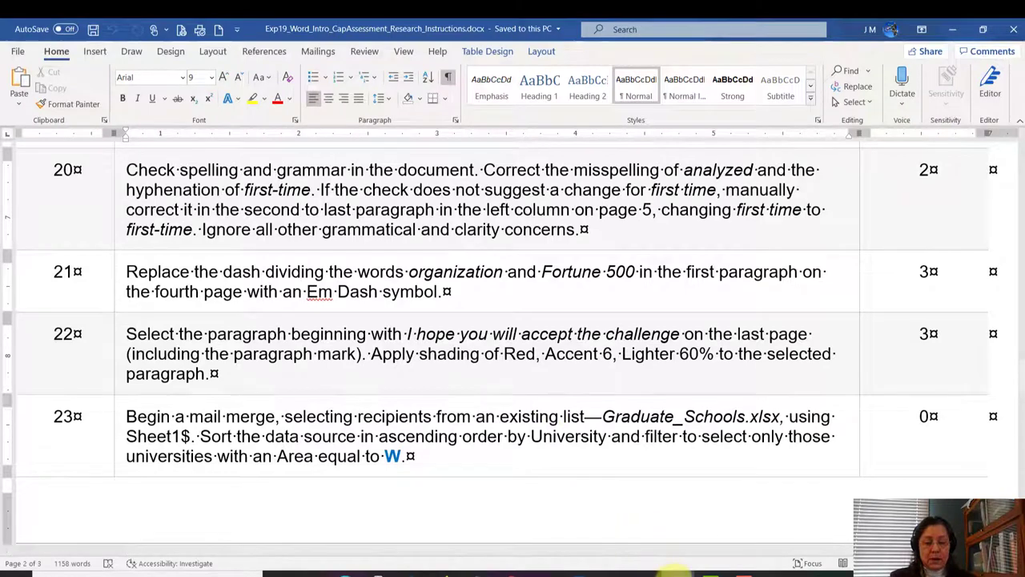
pyautogui.moveTo(675, 571)
pyautogui.click(624, 535)
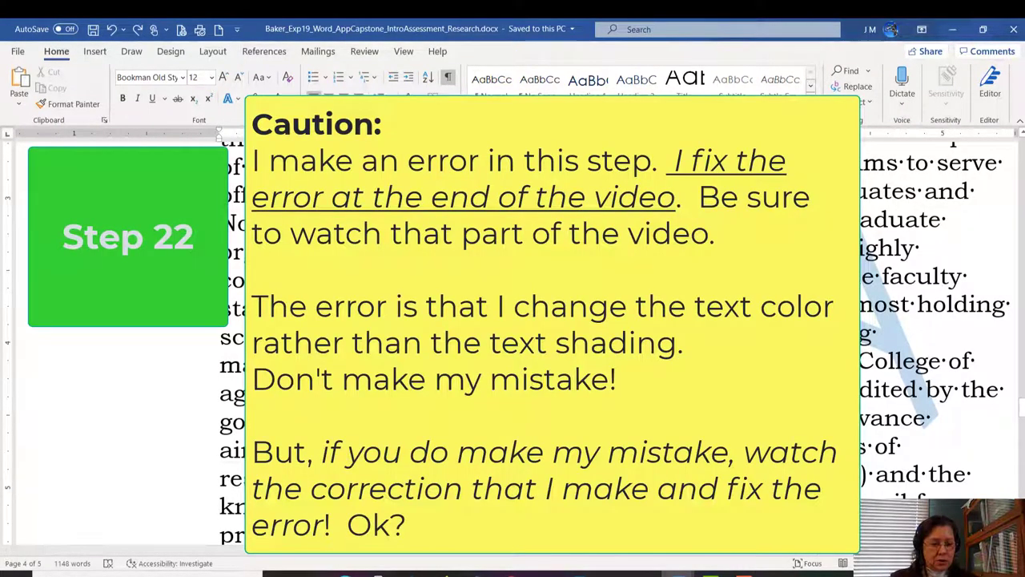
# - Set the font color of the last page's paragraph beginning "I hope you will accept the challenge" to Red, Accent 6, Lighter 60%, and save the document
pyautogui.click(951, 563)
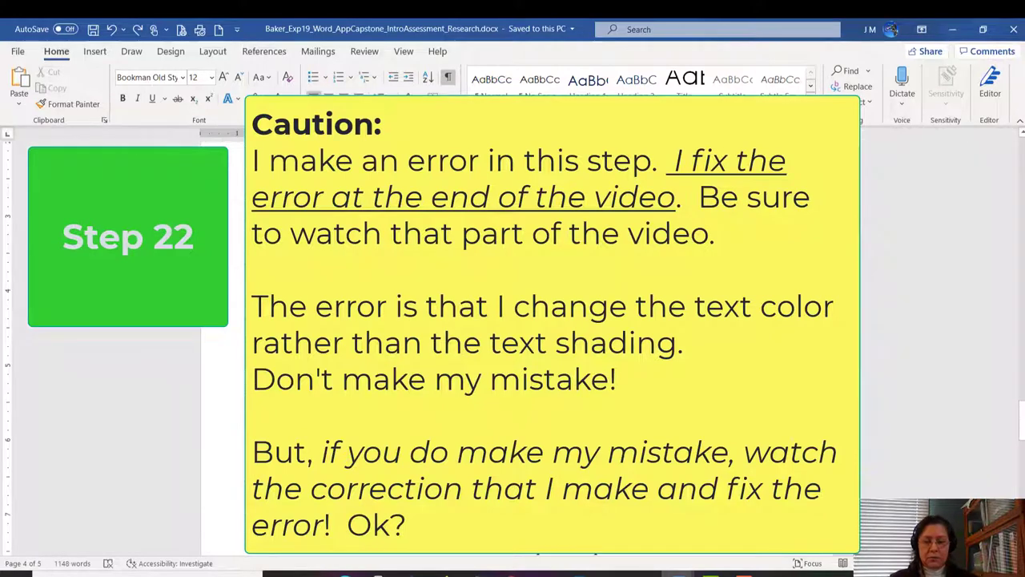
pyautogui.scroll(-10, 529, 344)
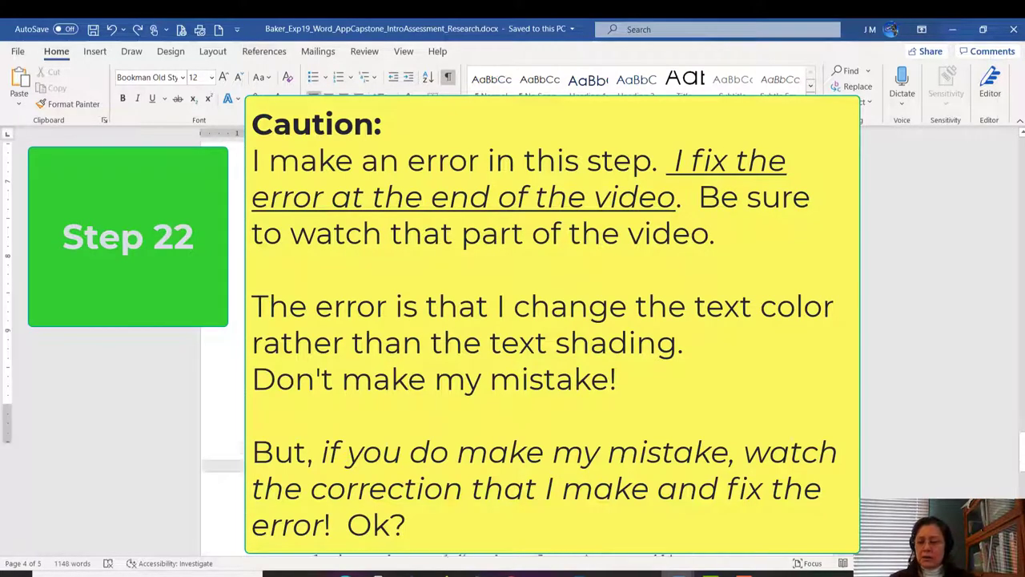
pyautogui.scroll(-10, 529, 344)
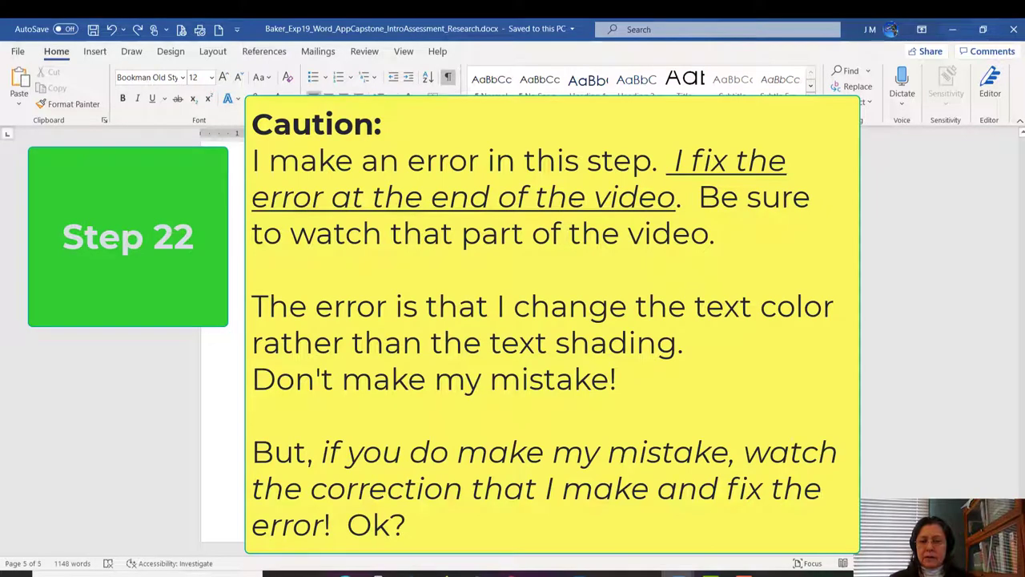
pyautogui.scroll(2, 529, 344)
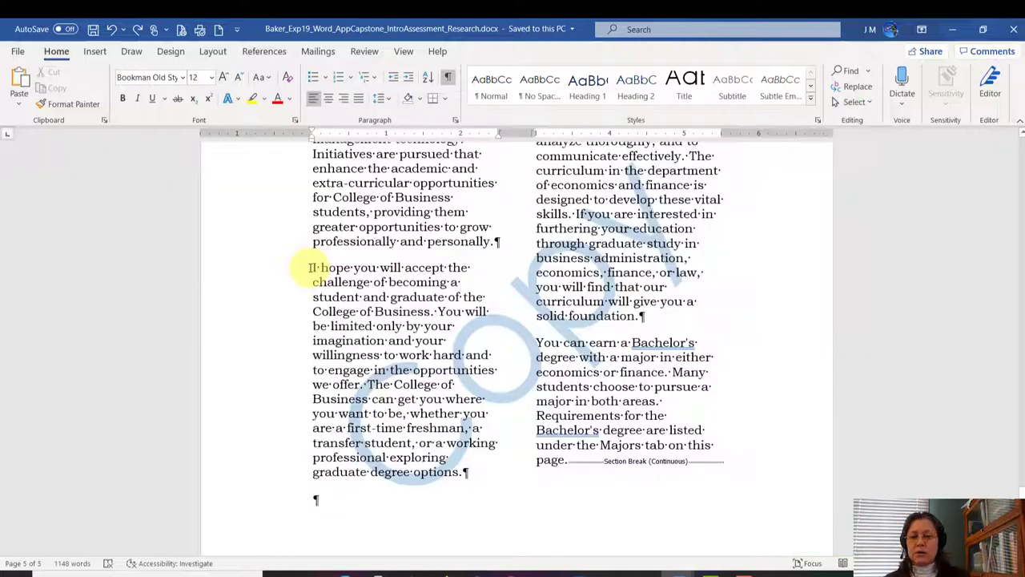
pyautogui.moveTo(313, 267); pyautogui.dragTo(370, 282)
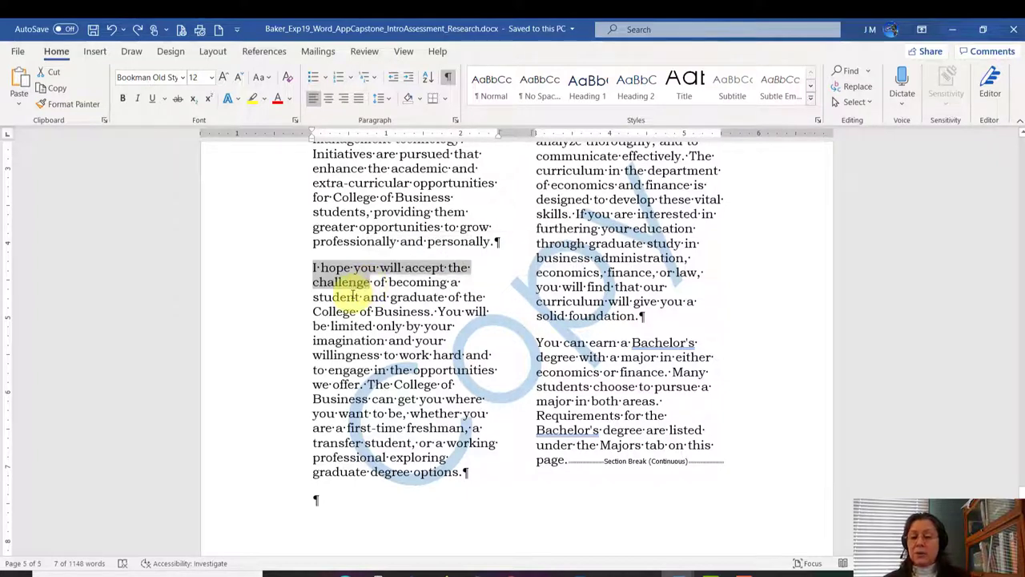
pyautogui.click(351, 295)
pyautogui.tripleClick(353, 297)
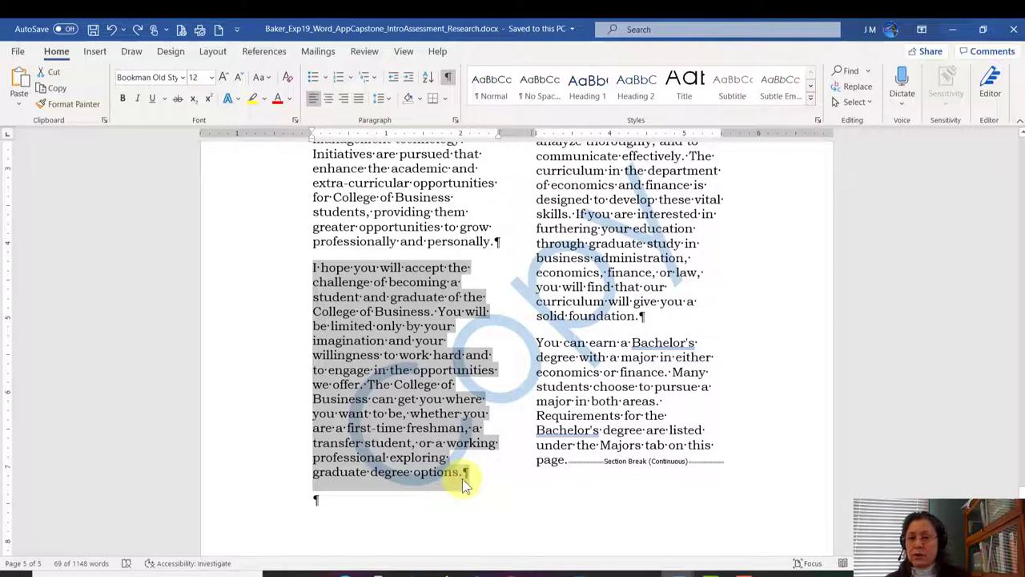
pyautogui.click(290, 100)
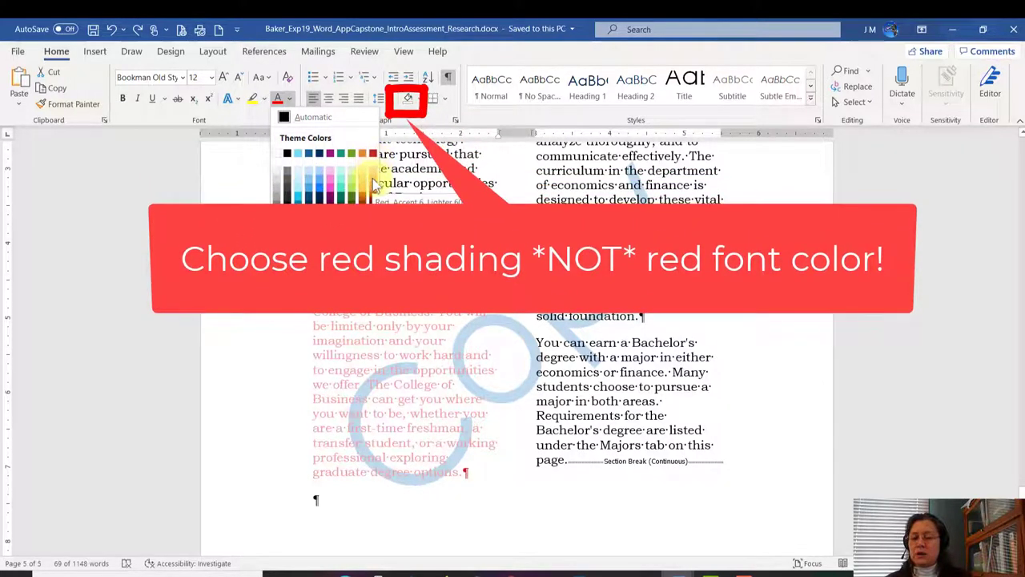
pyautogui.click(374, 186)
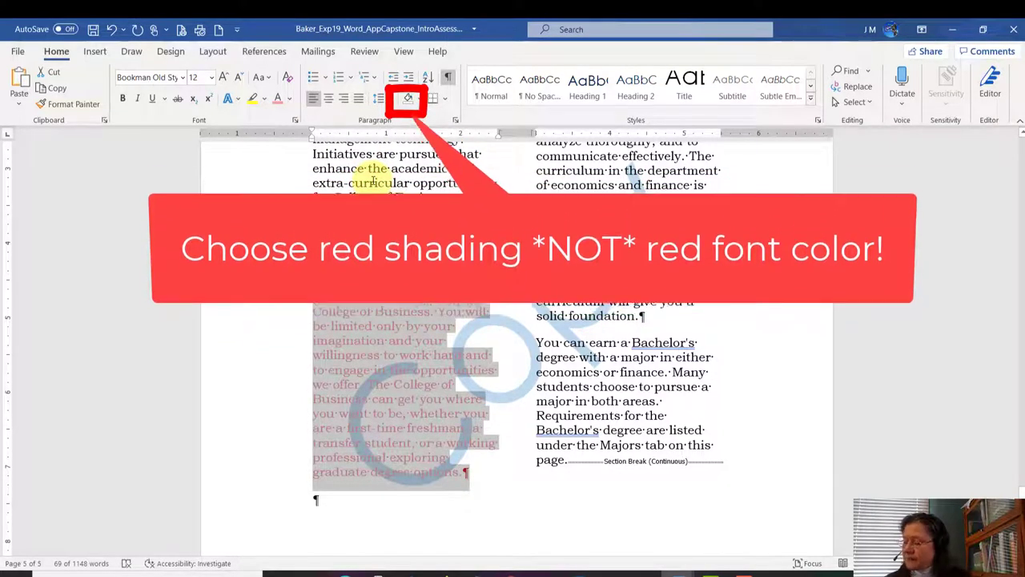
pyautogui.click(92, 29)
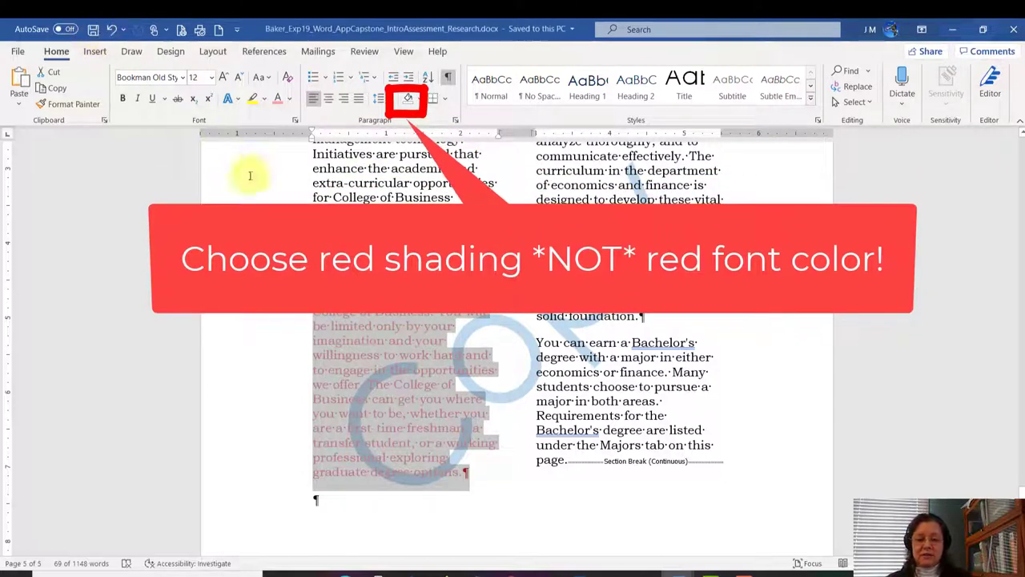
# - Examine step 23 in the instructions document for the mail merge data source, sort and filter requirements, and return to the research document
pyautogui.moveTo(671, 569)
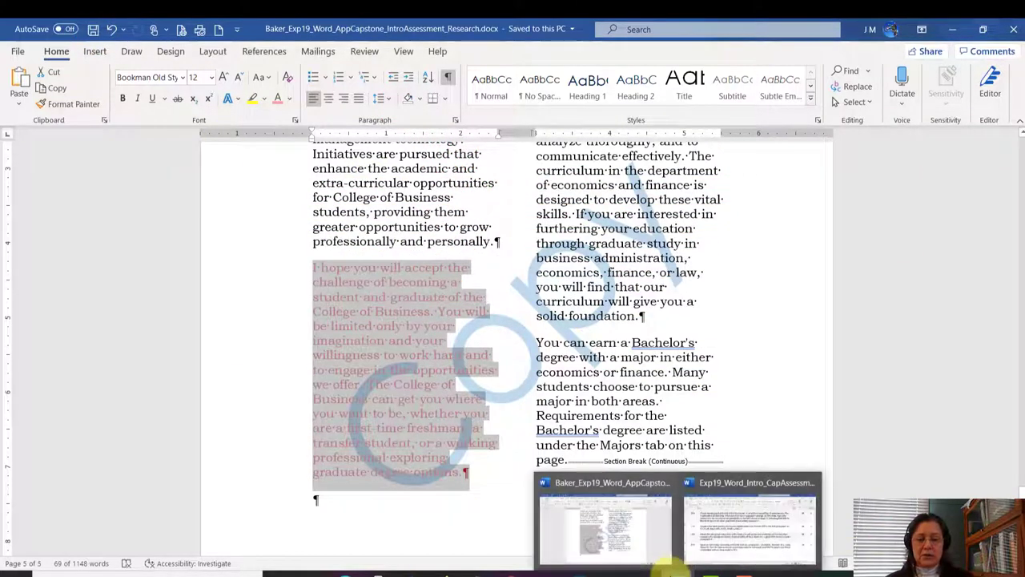
pyautogui.click(717, 528)
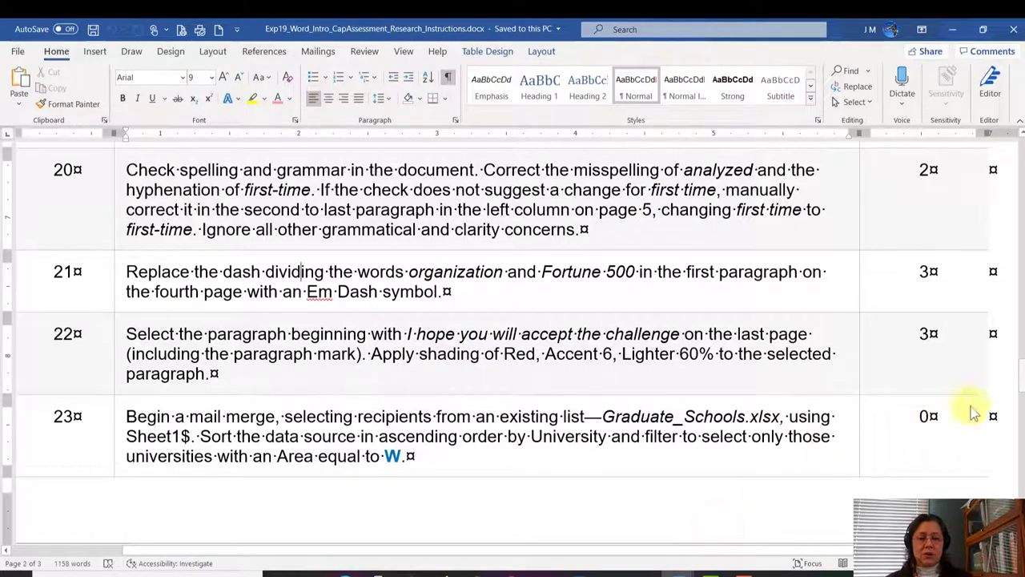
pyautogui.moveTo(1020, 378); pyautogui.dragTo(1018, 391)
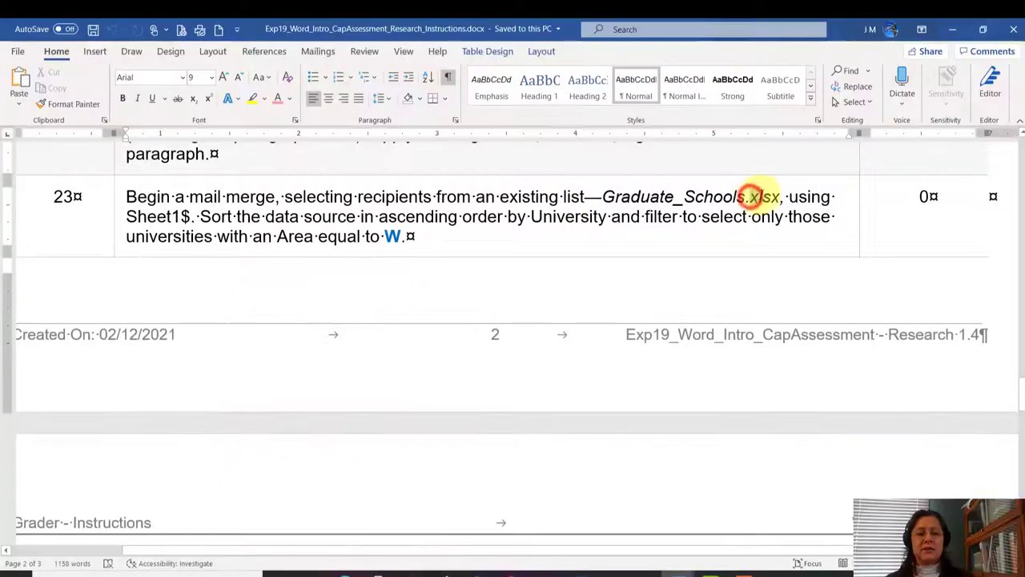
pyautogui.doubleClick(753, 196)
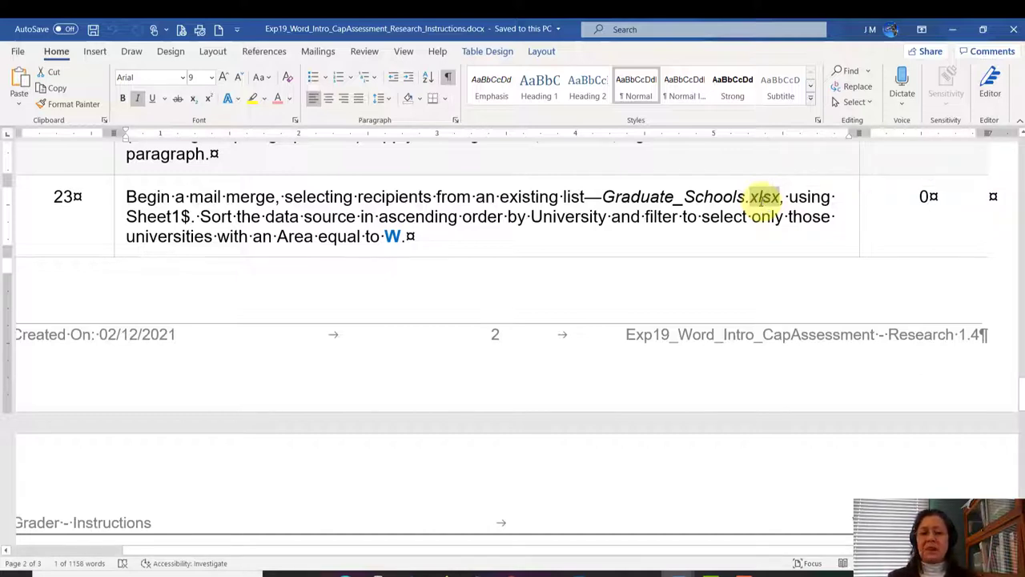
pyautogui.click(182, 216)
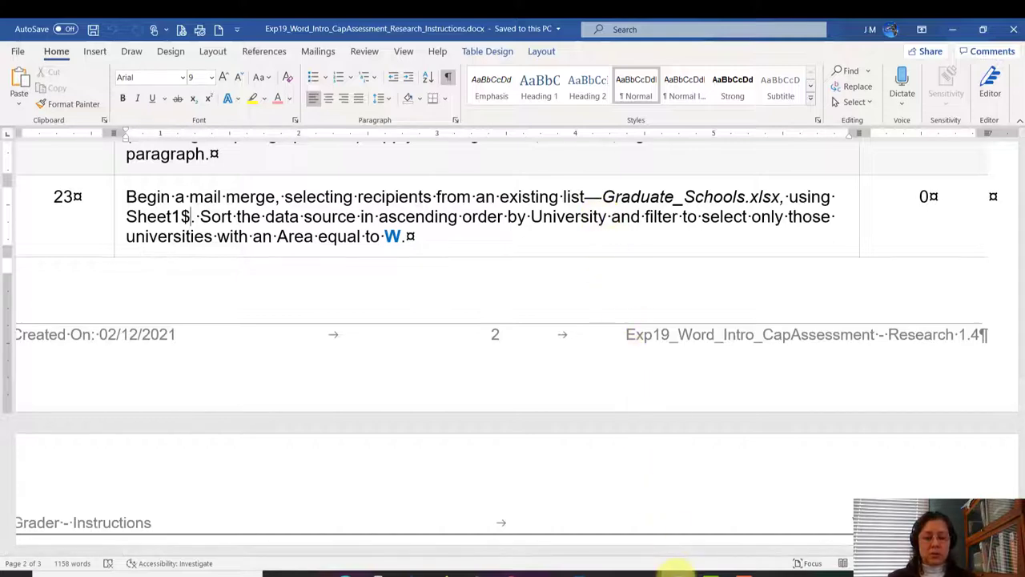
pyautogui.moveTo(677, 571)
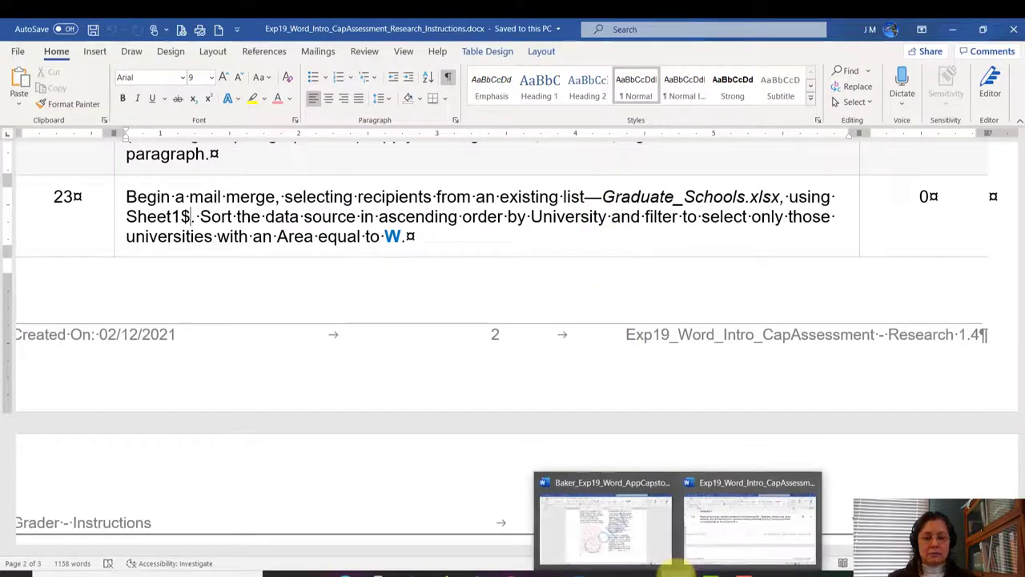
pyautogui.click(640, 534)
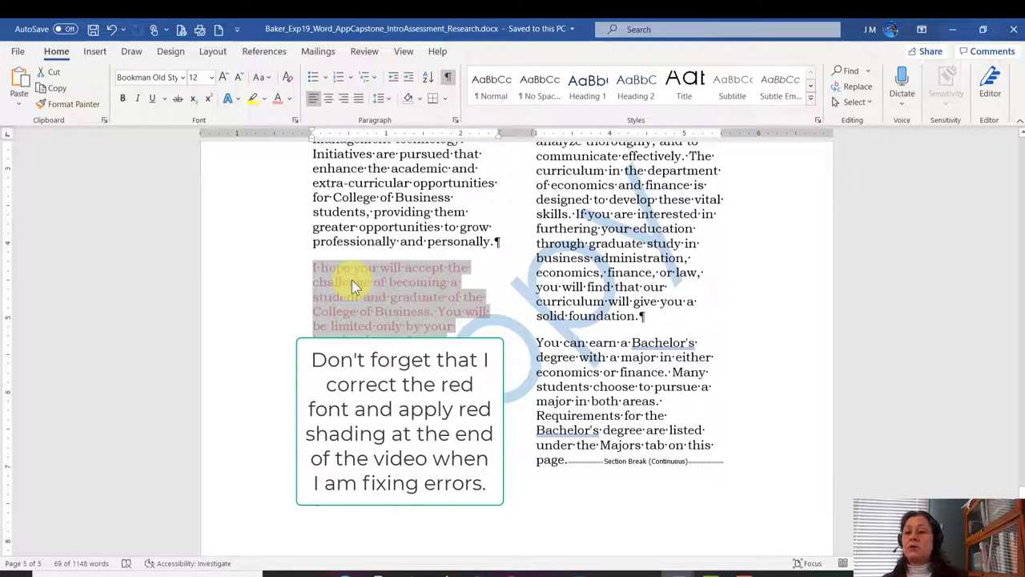
# - Select Graduate_Schools.xlsx from the Word-Capstone folder on the UDISK 12X (E:) drive as the existing mail merge recipient list, using Sheet1$ with column headers
pyautogui.click(319, 54)
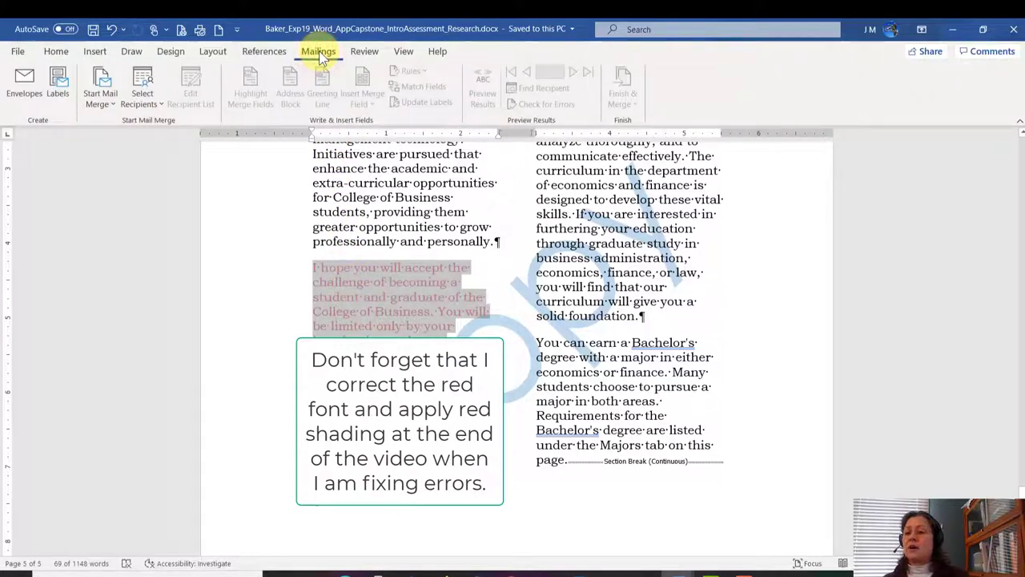
pyautogui.click(101, 102)
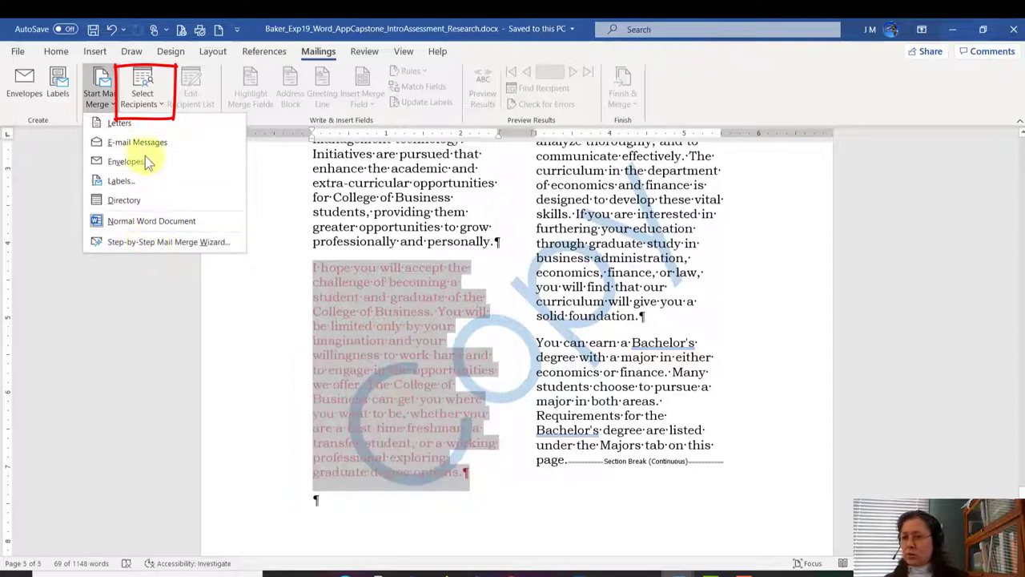
pyautogui.click(142, 90)
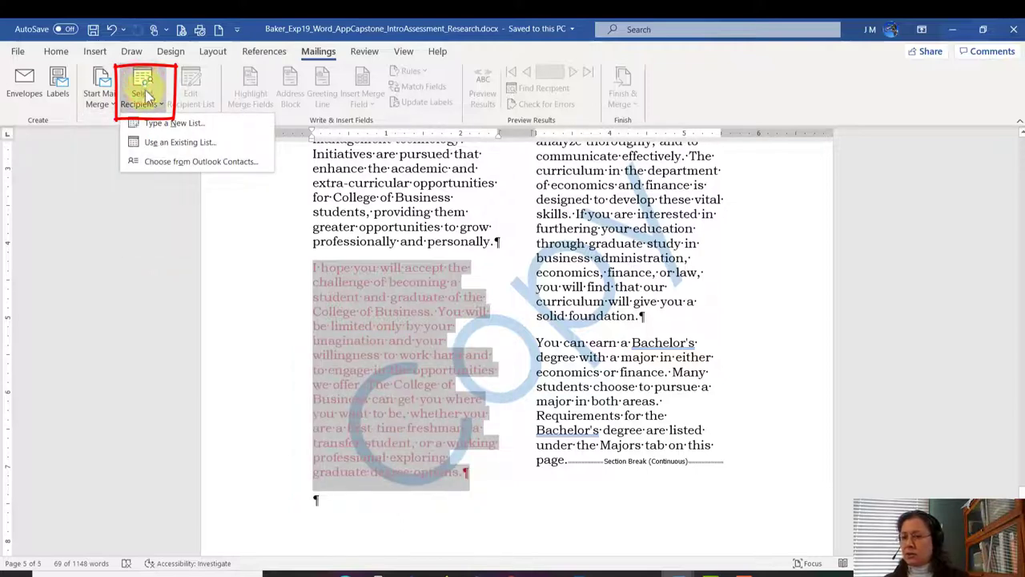
pyautogui.click(165, 146)
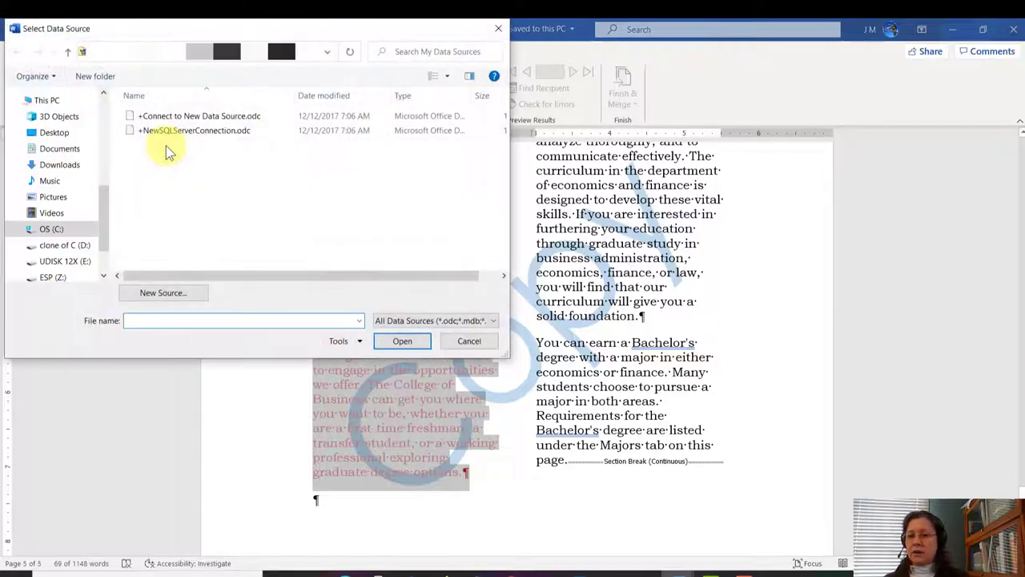
pyautogui.click(72, 265)
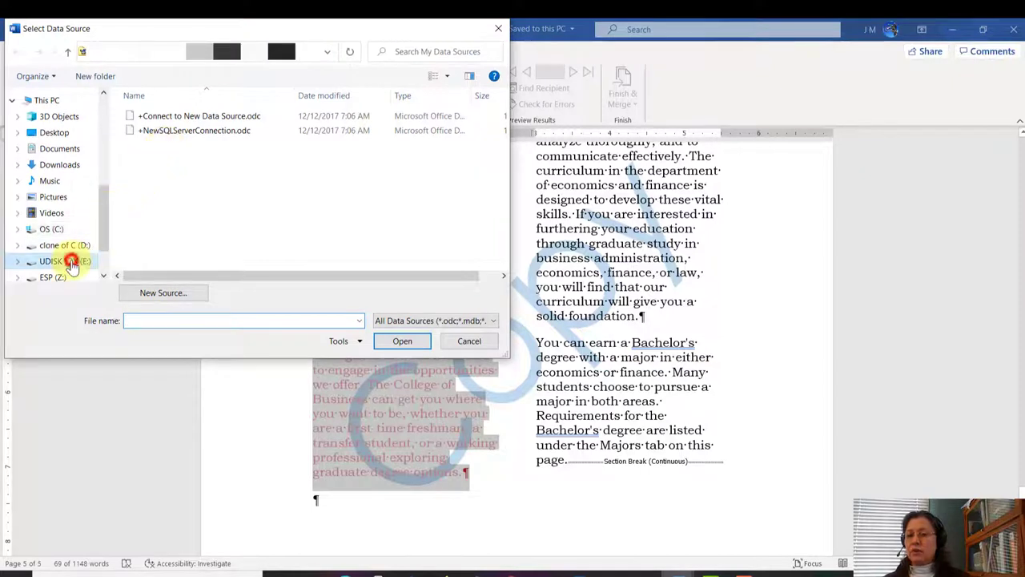
pyautogui.doubleClick(183, 174)
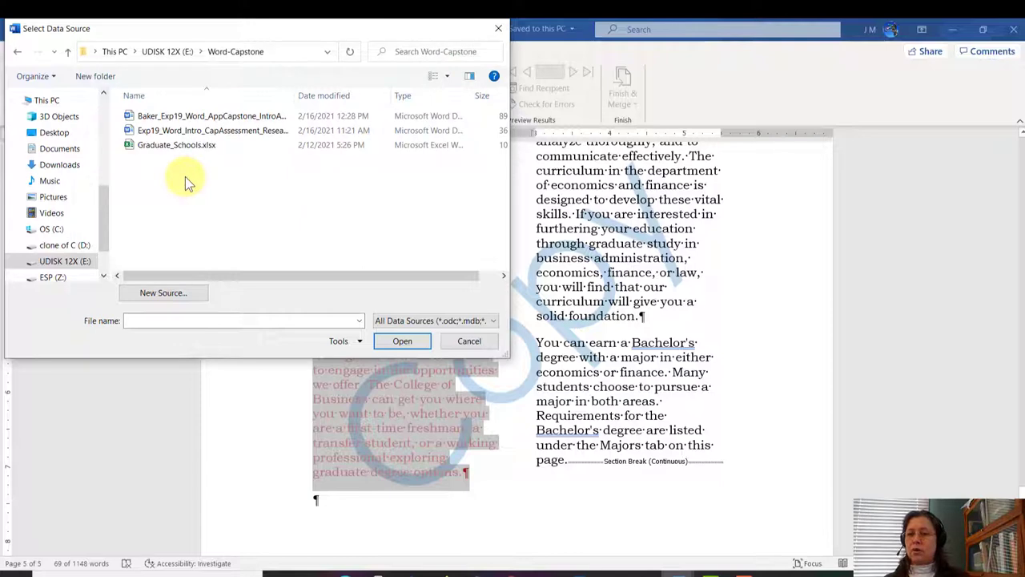
pyautogui.click(172, 146)
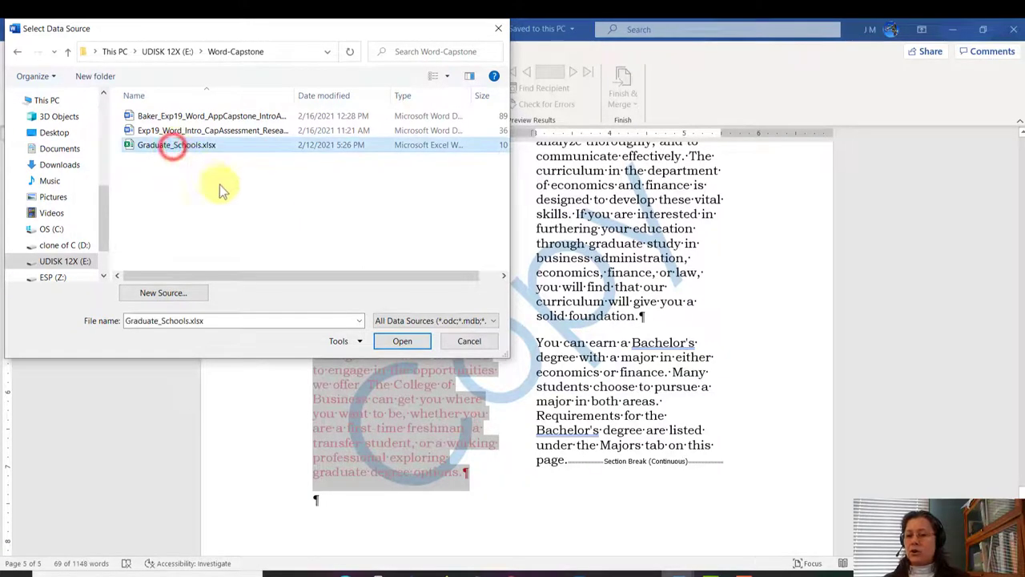
pyautogui.click(403, 341)
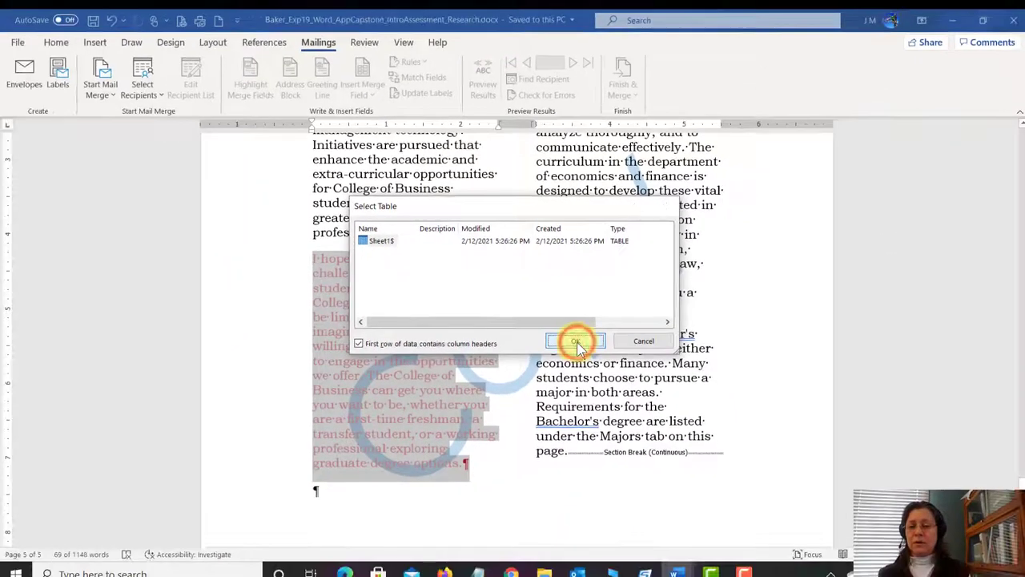
pyautogui.click(512, 460)
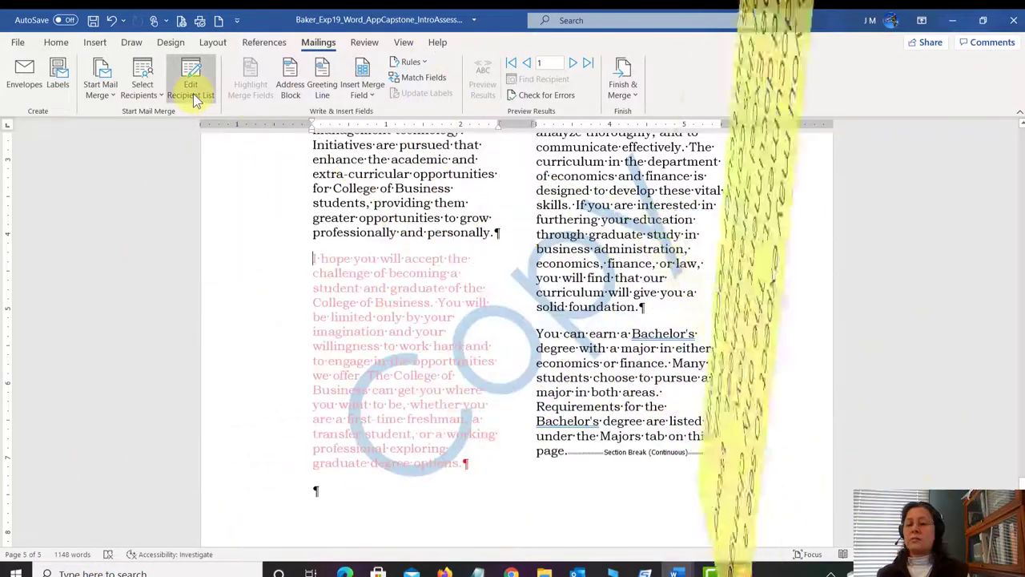
# - Edit the mail merge recipient list to sort the records by University in ascending order
pyautogui.click(192, 90)
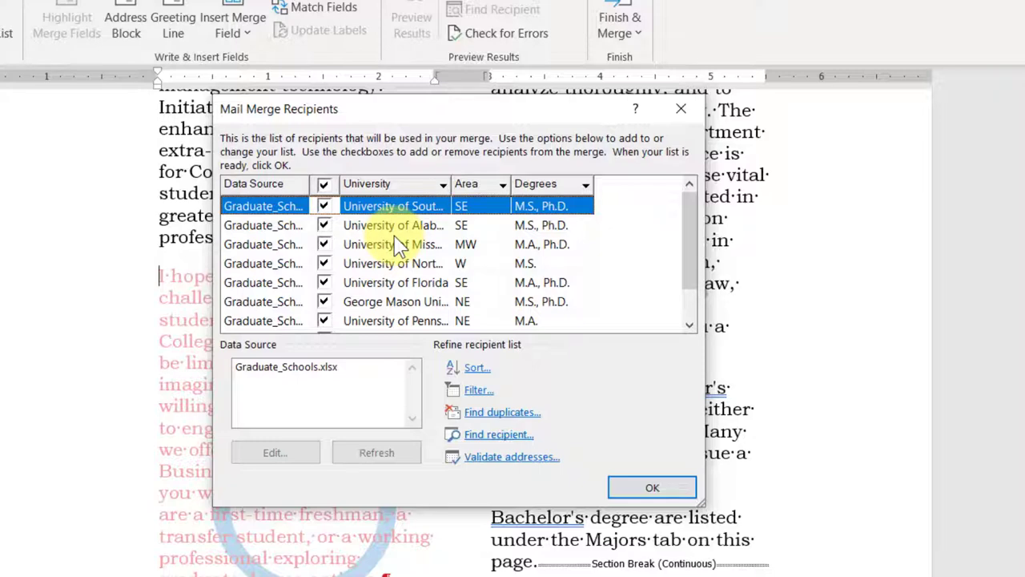
pyautogui.click(470, 373)
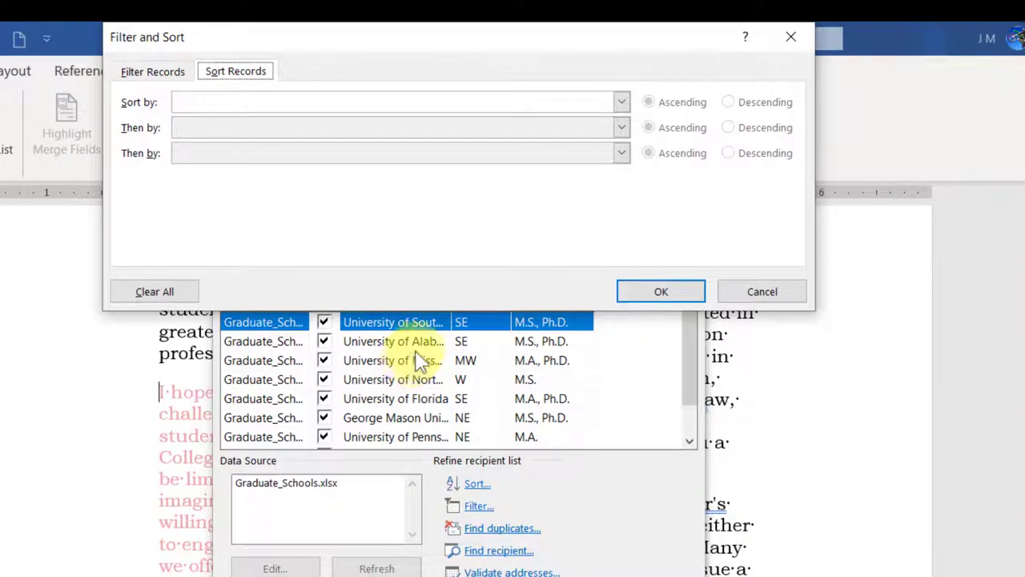
pyautogui.click(623, 102)
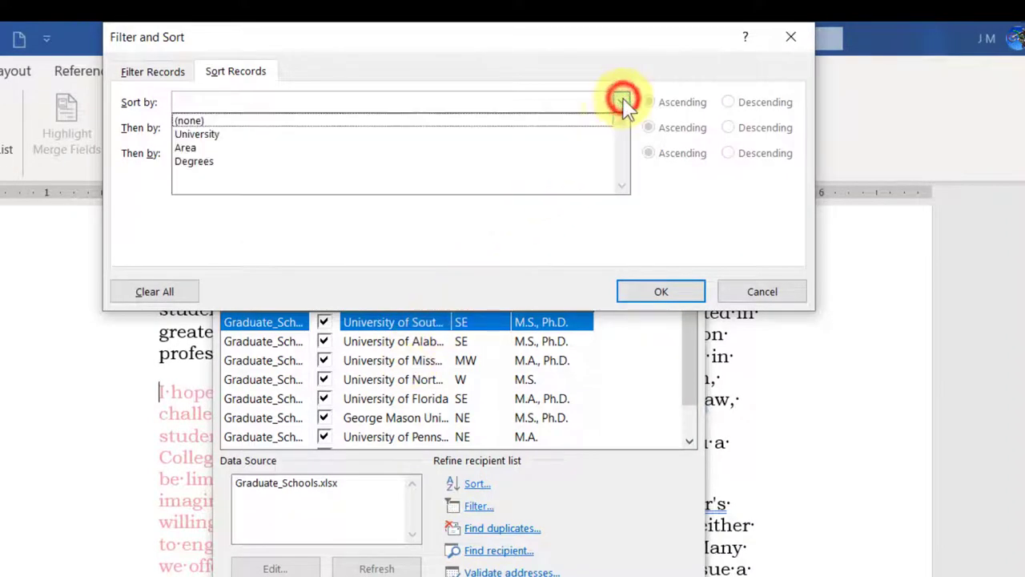
pyautogui.click(402, 134)
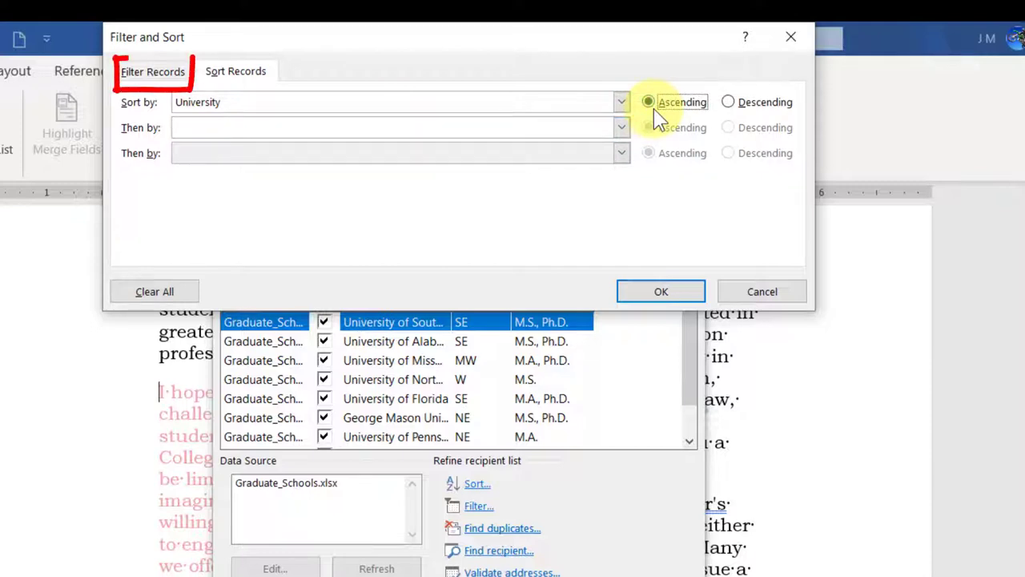
# - Filter the recipient list to records with Area equal to W, apply the sort and filter, and save the document
pyautogui.click(166, 76)
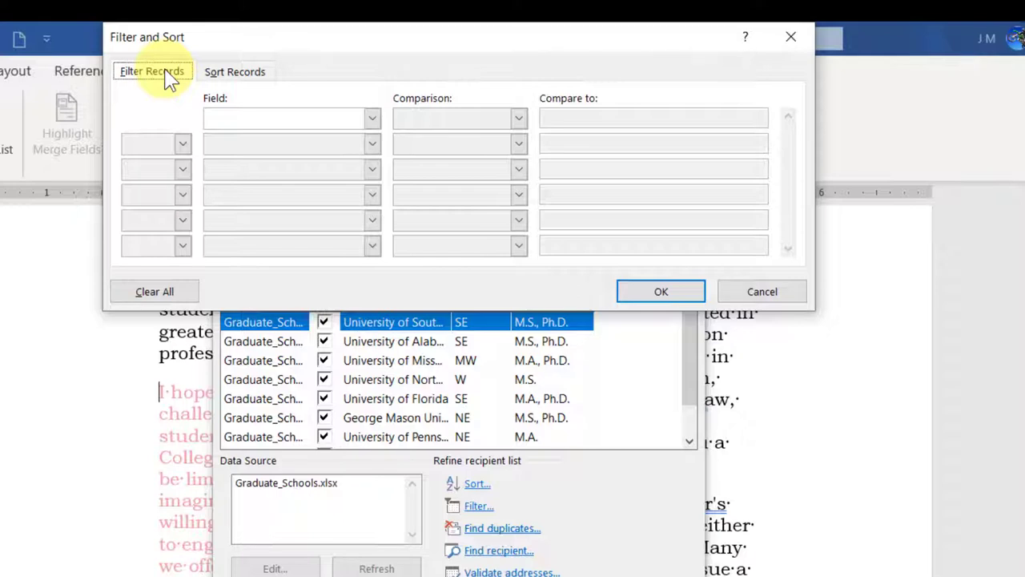
pyautogui.click(373, 125)
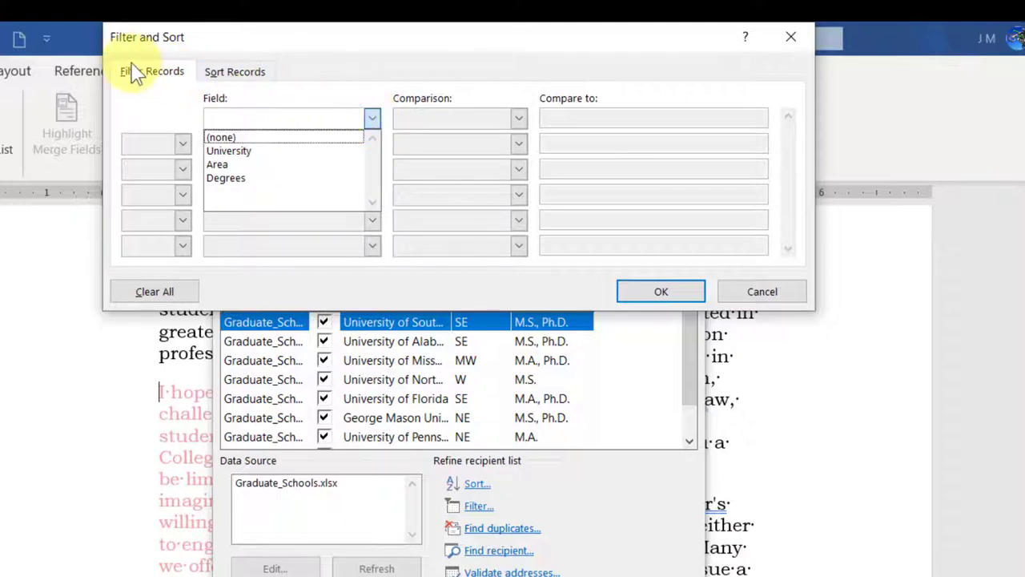
pyautogui.click(265, 166)
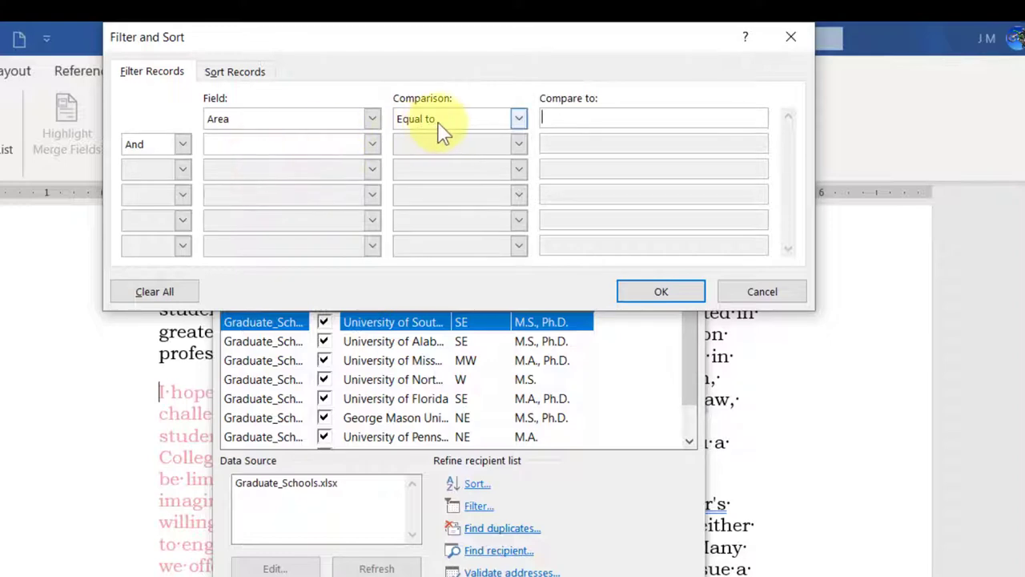
pyautogui.click(519, 120)
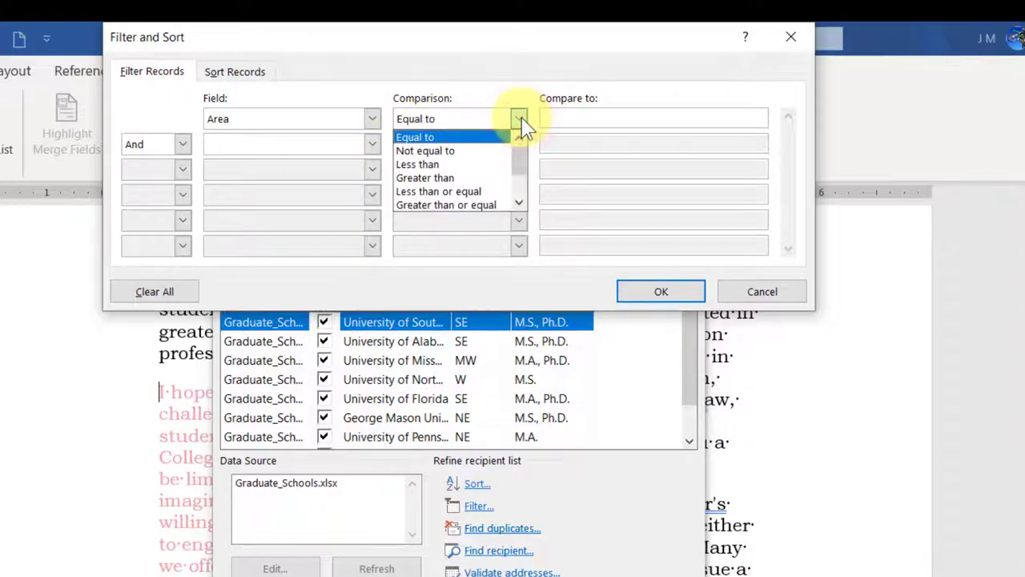
pyautogui.click(520, 122)
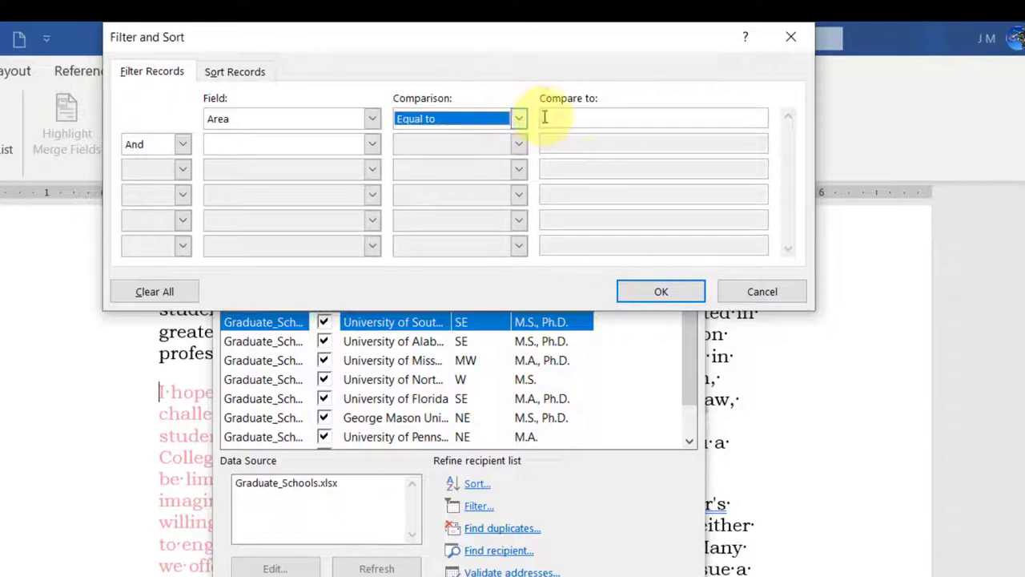
pyautogui.click(590, 116)
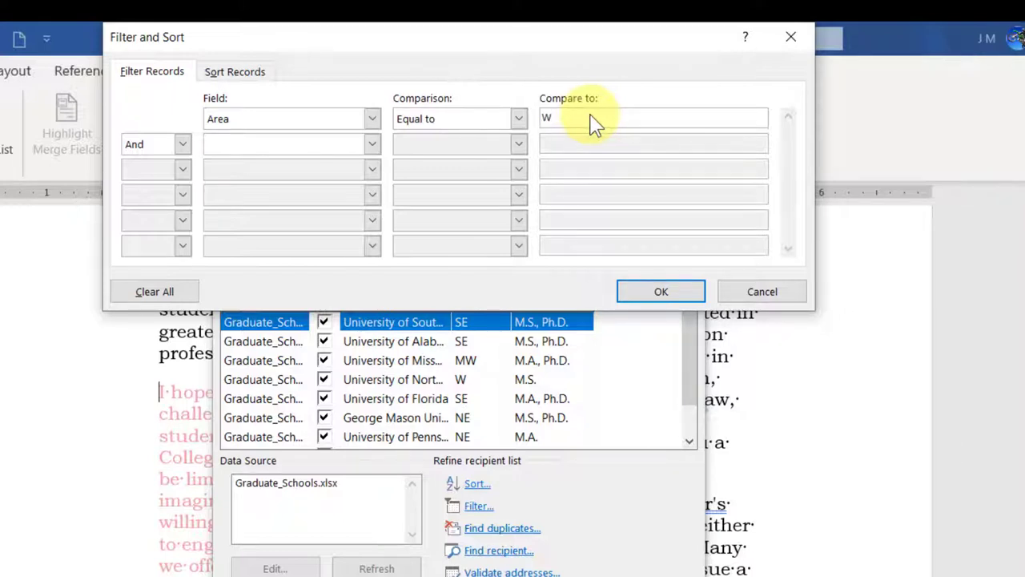
pyautogui.click(661, 291)
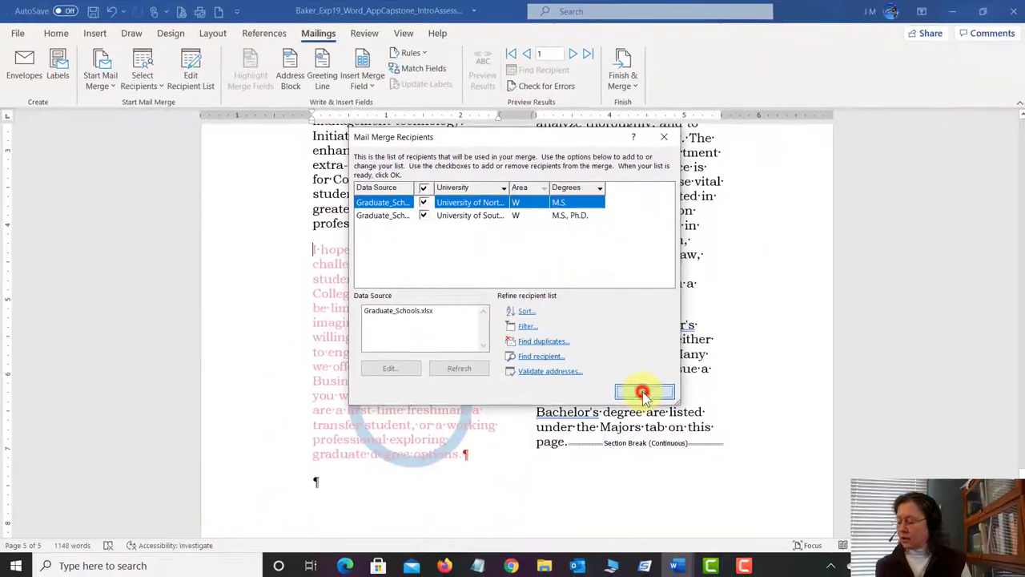
pyautogui.click(644, 396)
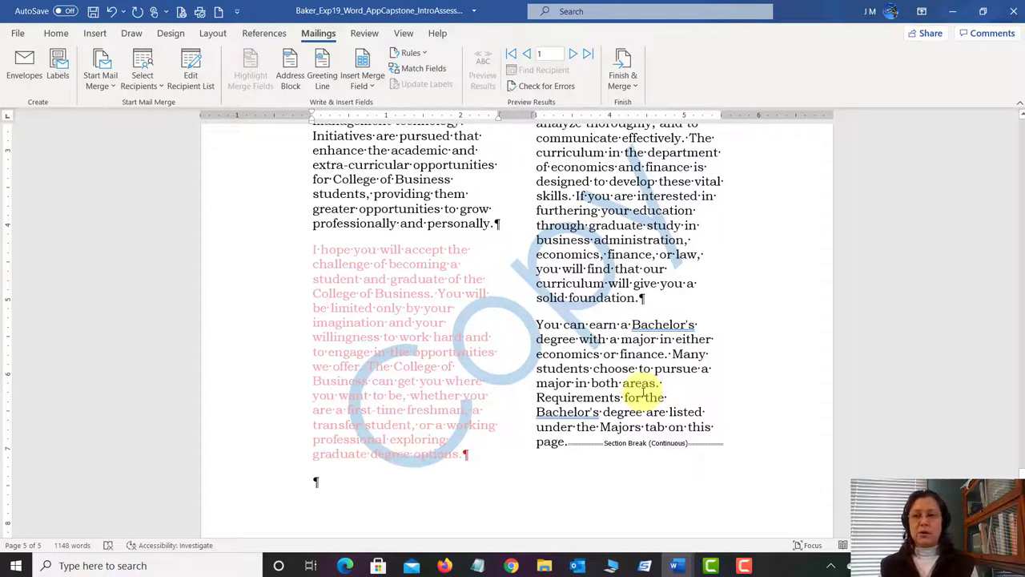
pyautogui.click(93, 12)
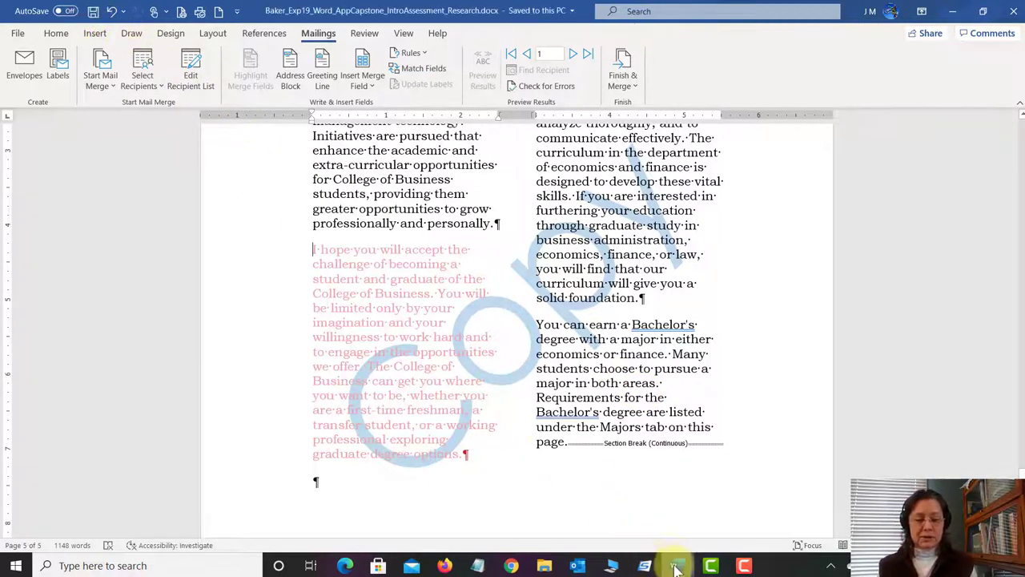
# - Read steps 24 to 26 in the instructions document for the merge field and merging requirements, and return to the research document
pyautogui.moveTo(677, 567)
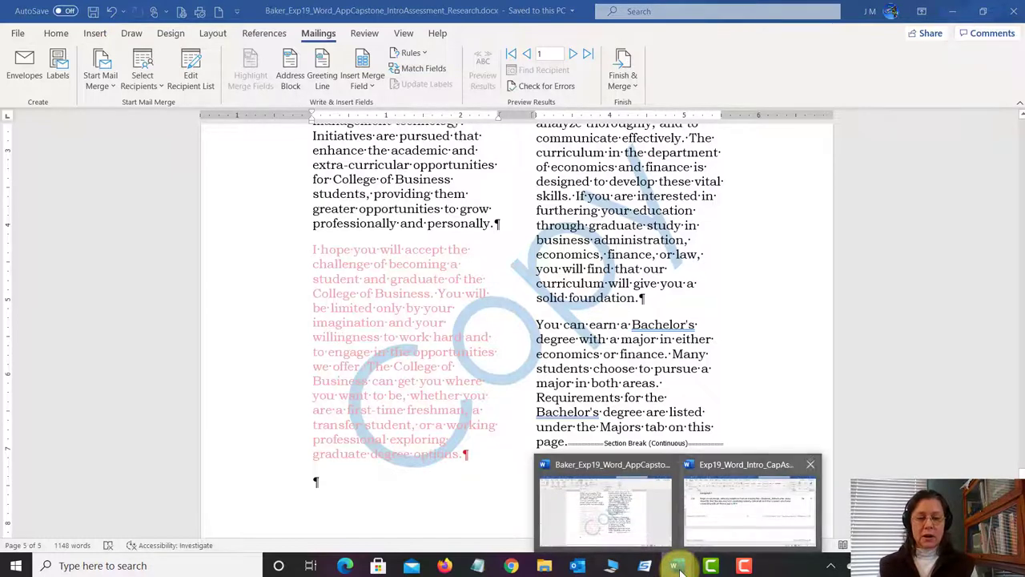
pyautogui.click(743, 517)
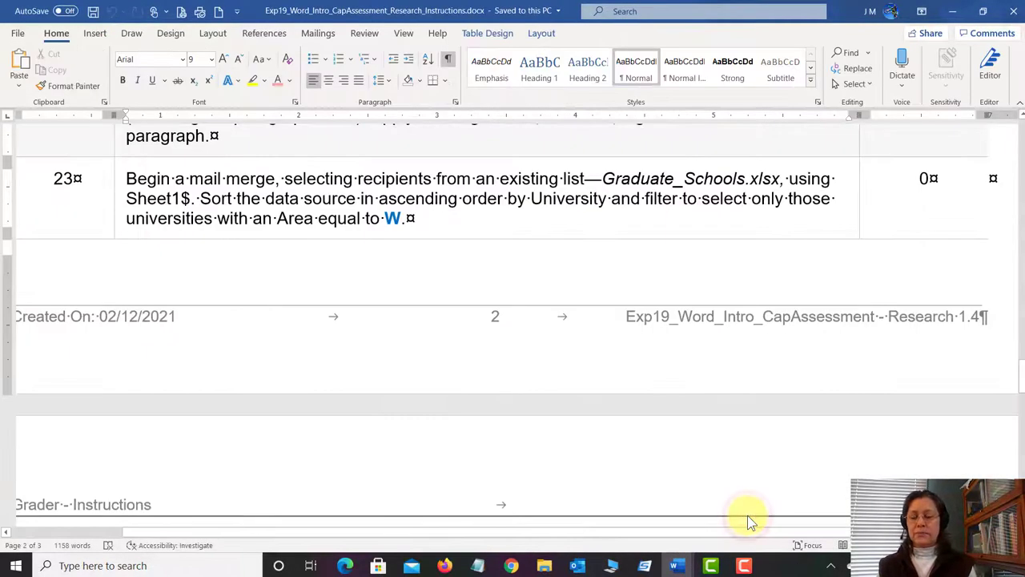
pyautogui.scroll(-3, 471, 201)
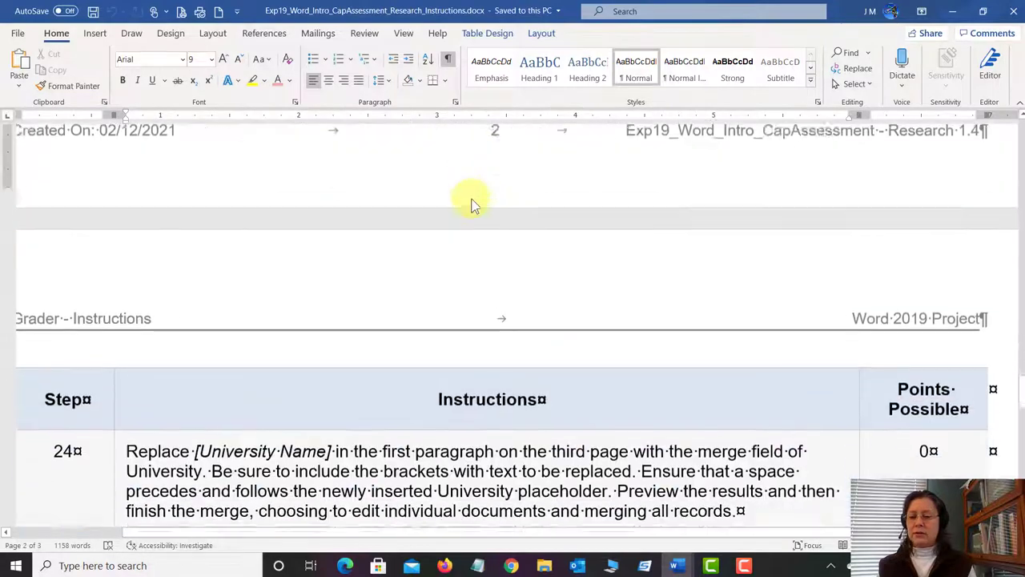
pyautogui.scroll(-4, 471, 201)
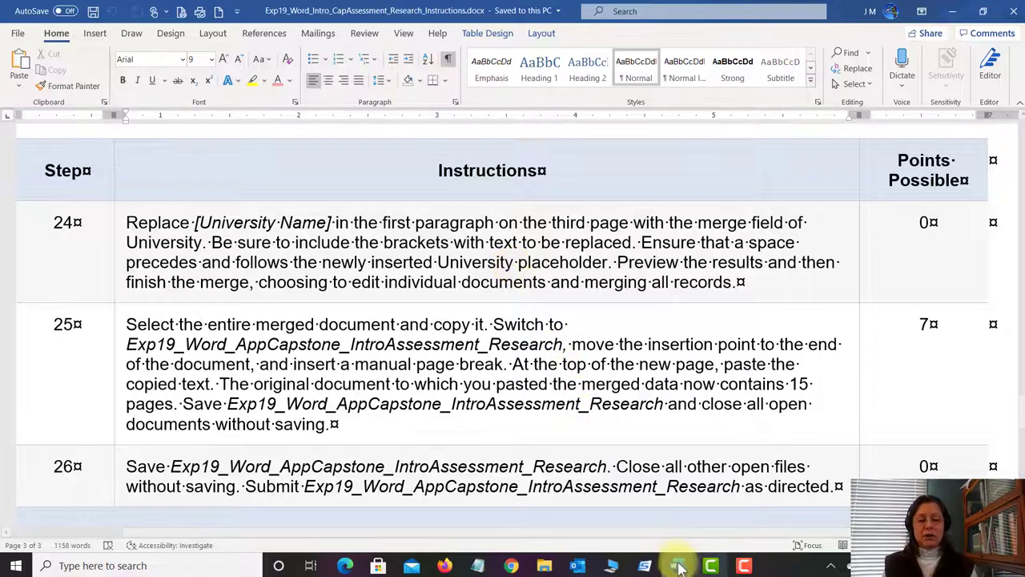
pyautogui.moveTo(679, 566)
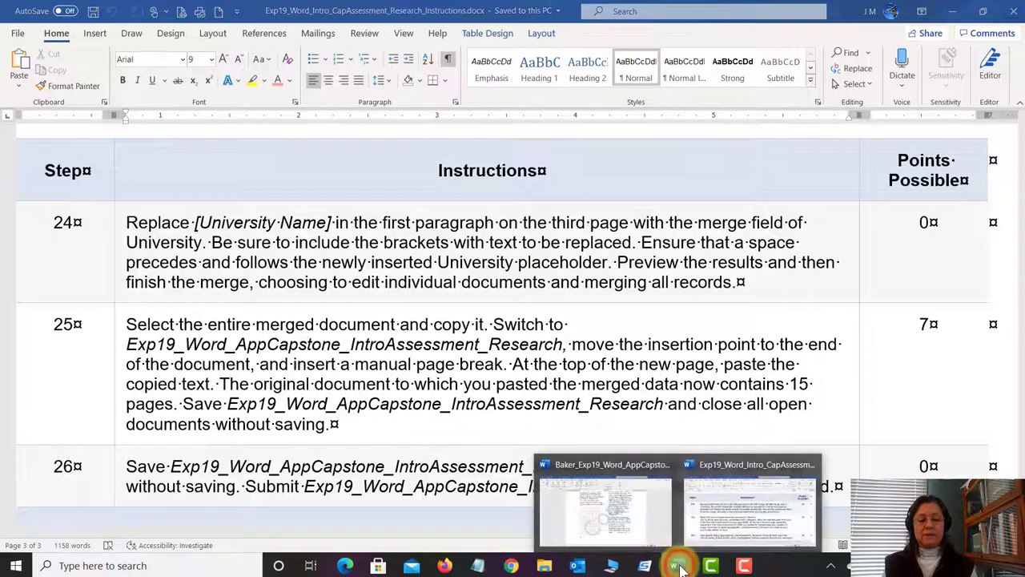
pyautogui.click(631, 514)
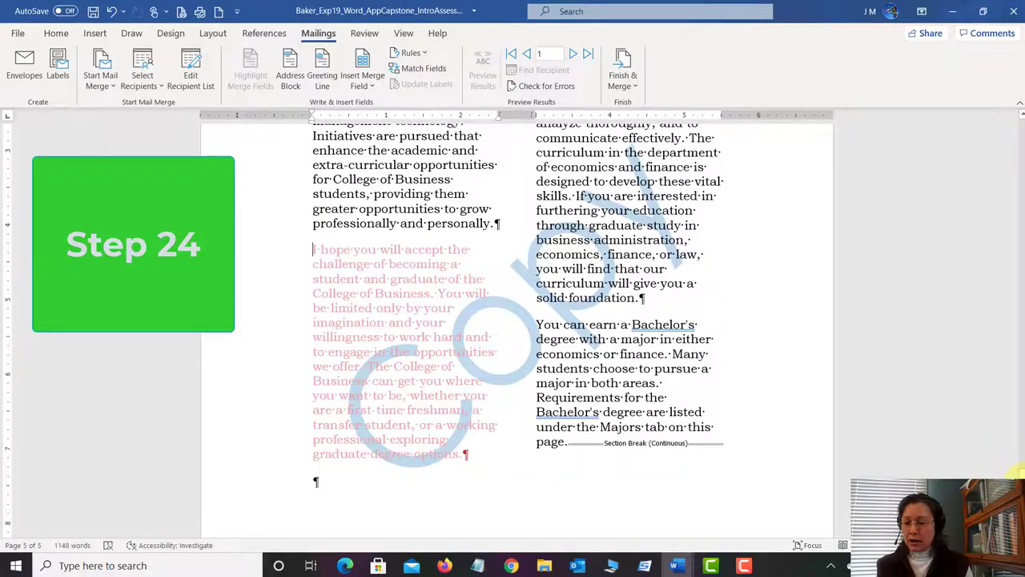
# - Replace [University Name], including its brackets, in the third page's first paragraph with the University merge field, and check the spaces around it
pyautogui.moveTo(1021, 475); pyautogui.dragTo(1021, 291)
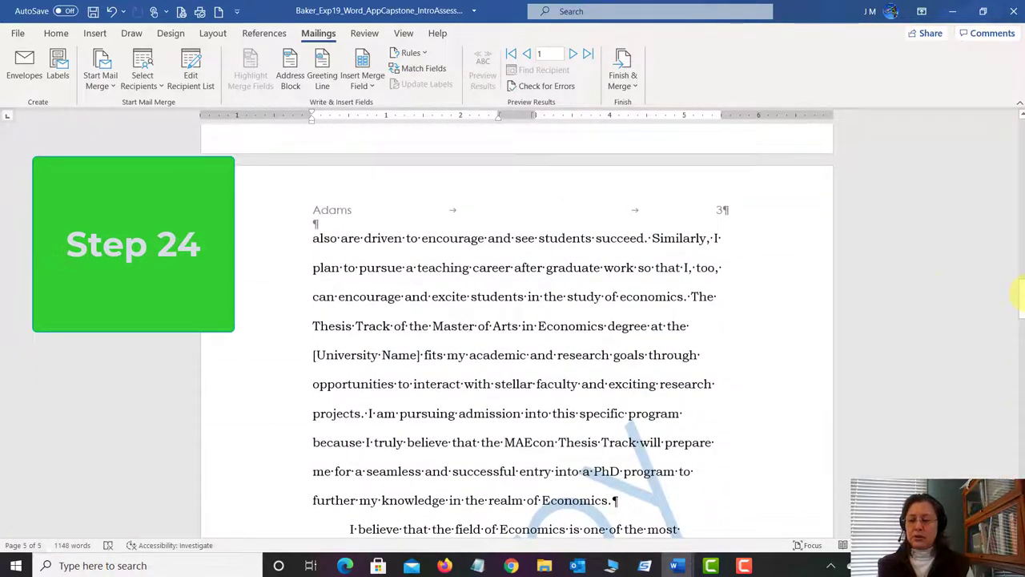
pyautogui.click(404, 294)
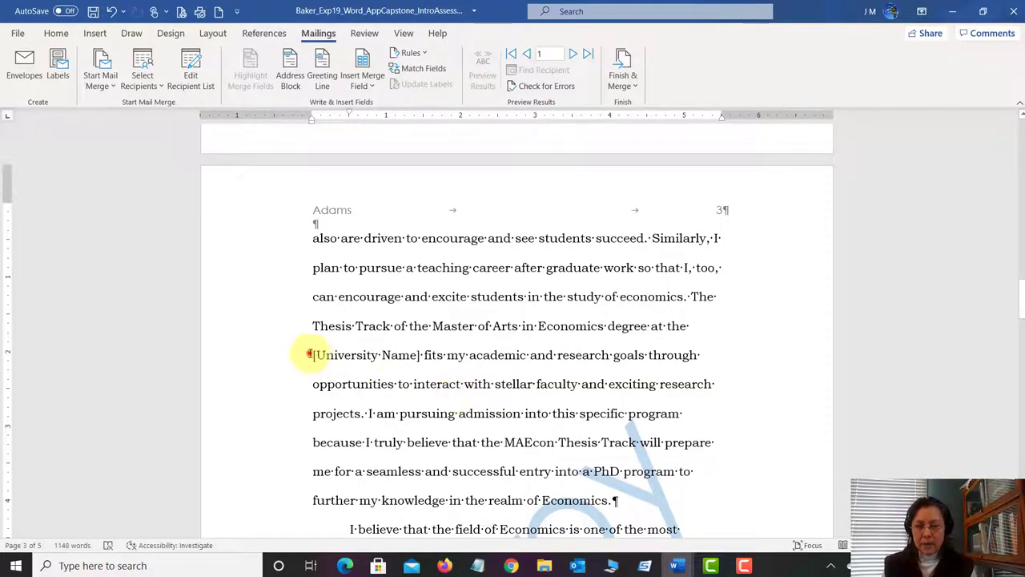
pyautogui.moveTo(311, 355); pyautogui.dragTo(421, 355)
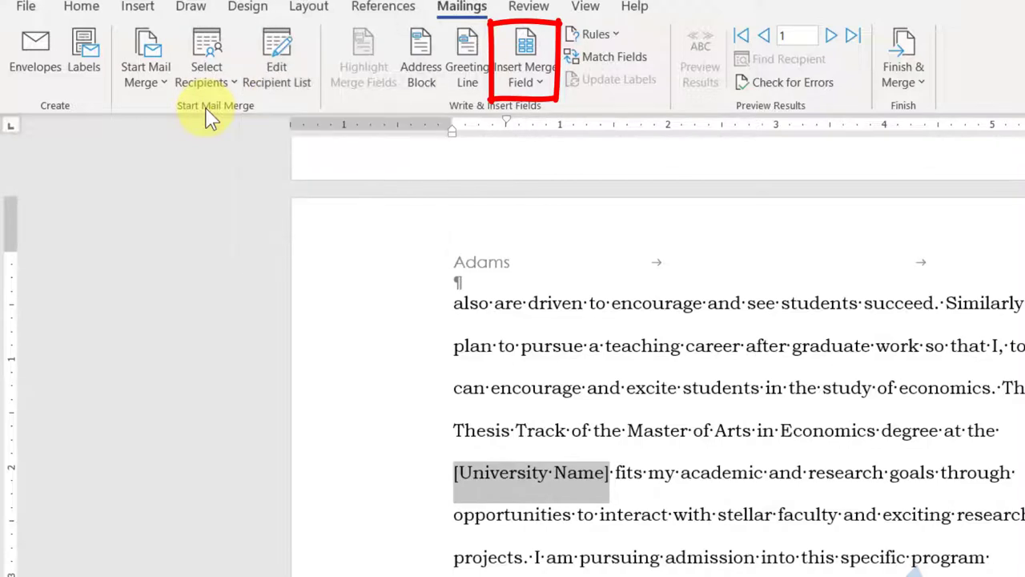
pyautogui.click(538, 83)
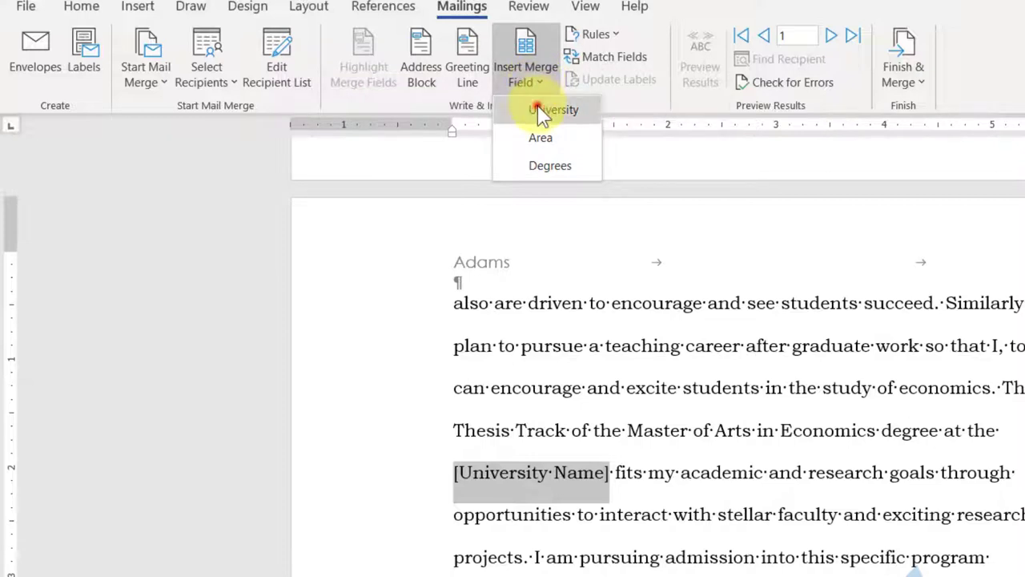
pyautogui.click(540, 110)
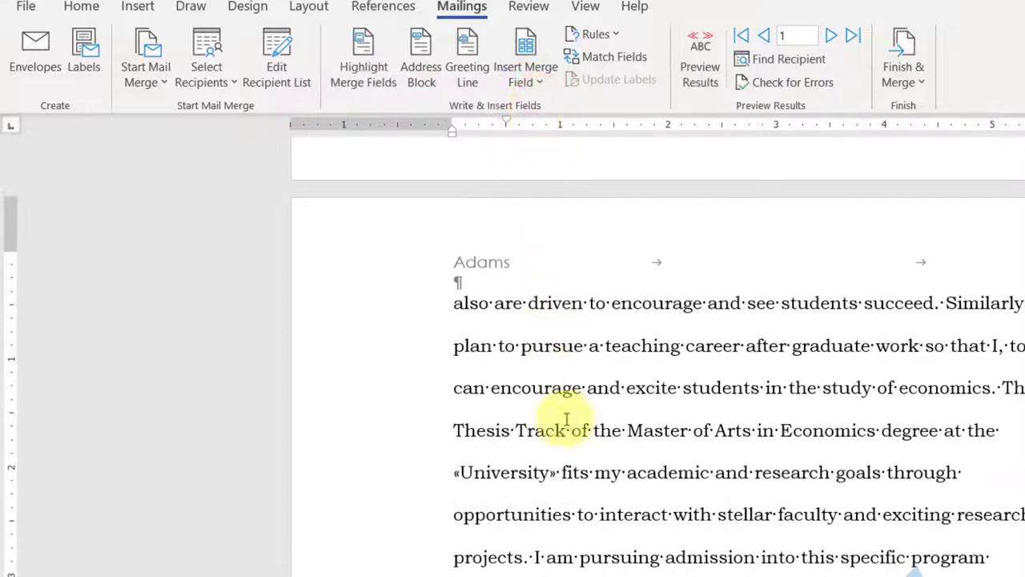
pyautogui.scroll(-3, 567, 492)
pyautogui.scroll(-2, 573, 493)
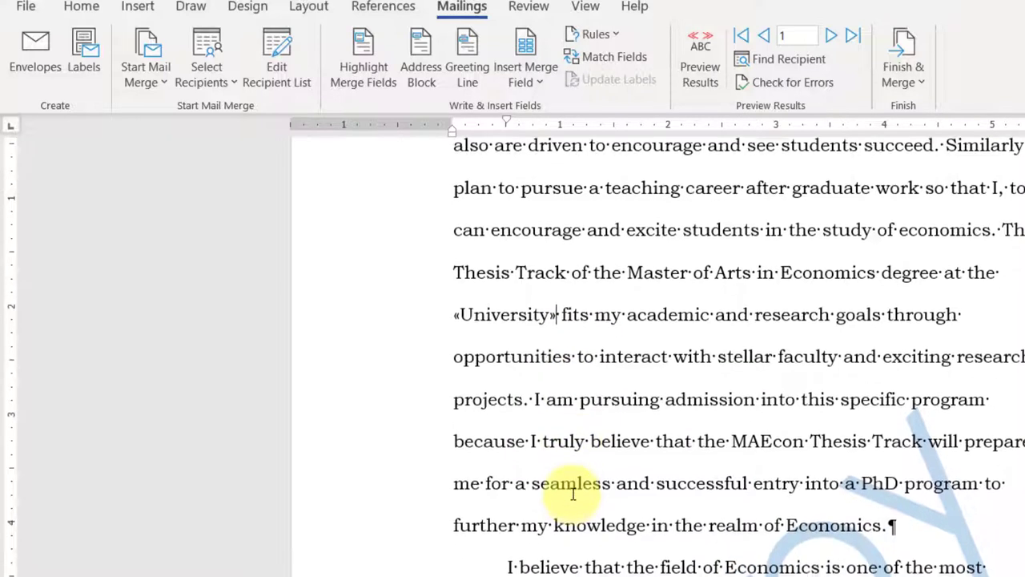
pyautogui.click(533, 312)
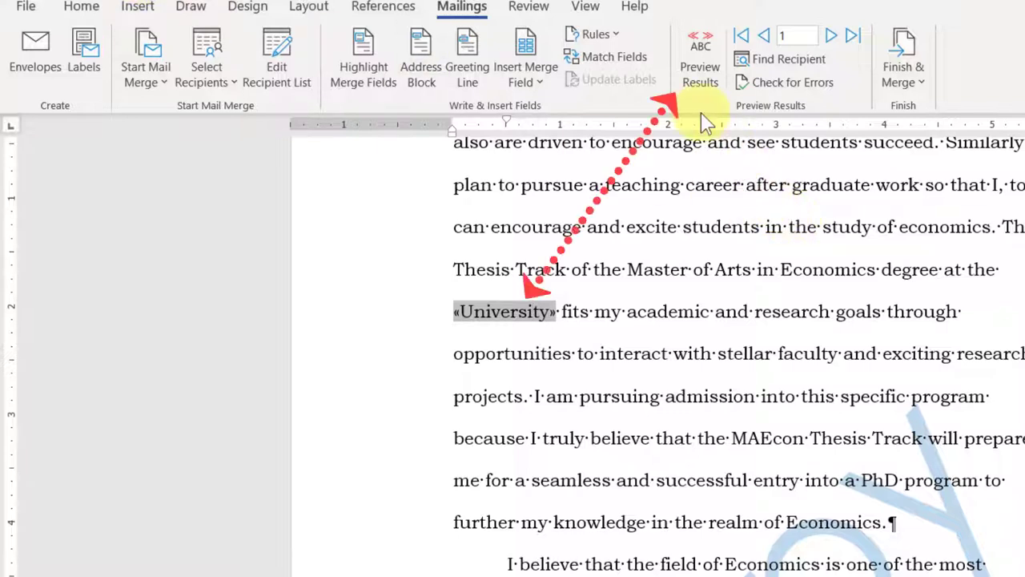
# - Preview the merge results in the University field, step through the recipient records, and return to the first record before turning the preview off
pyautogui.click(702, 69)
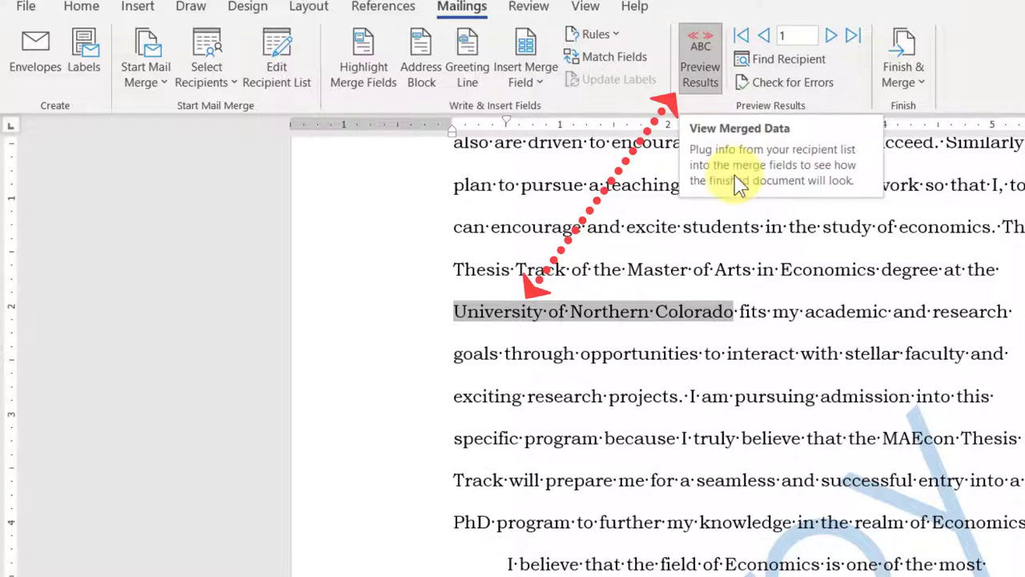
pyautogui.click(832, 37)
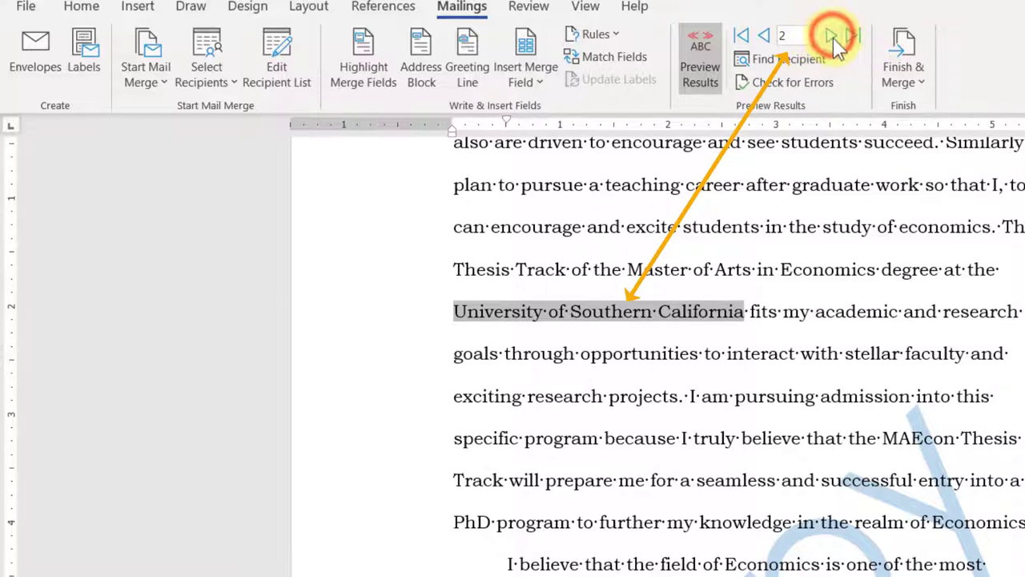
pyautogui.click(831, 37)
pyautogui.click(830, 38)
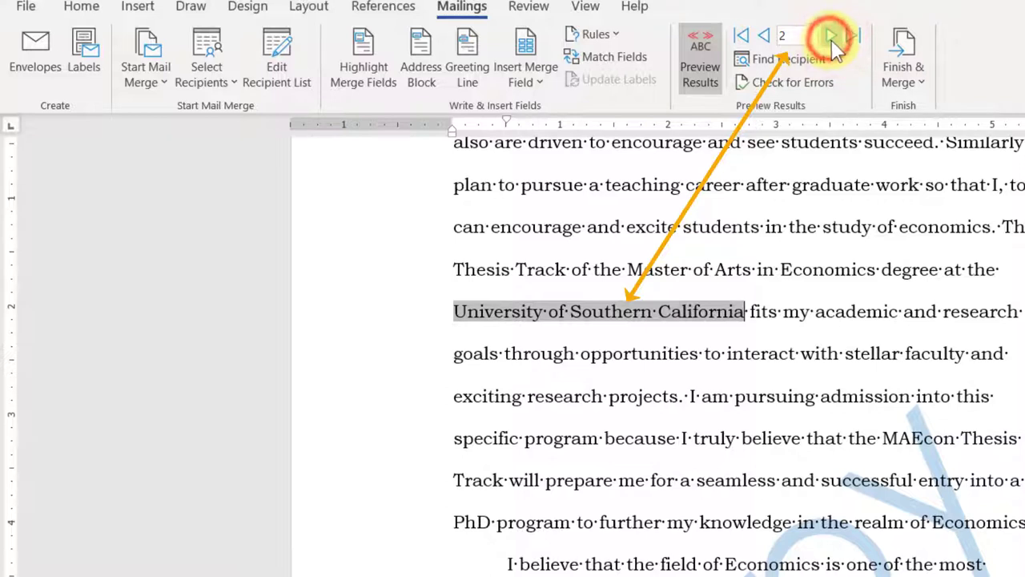
pyautogui.click(832, 37)
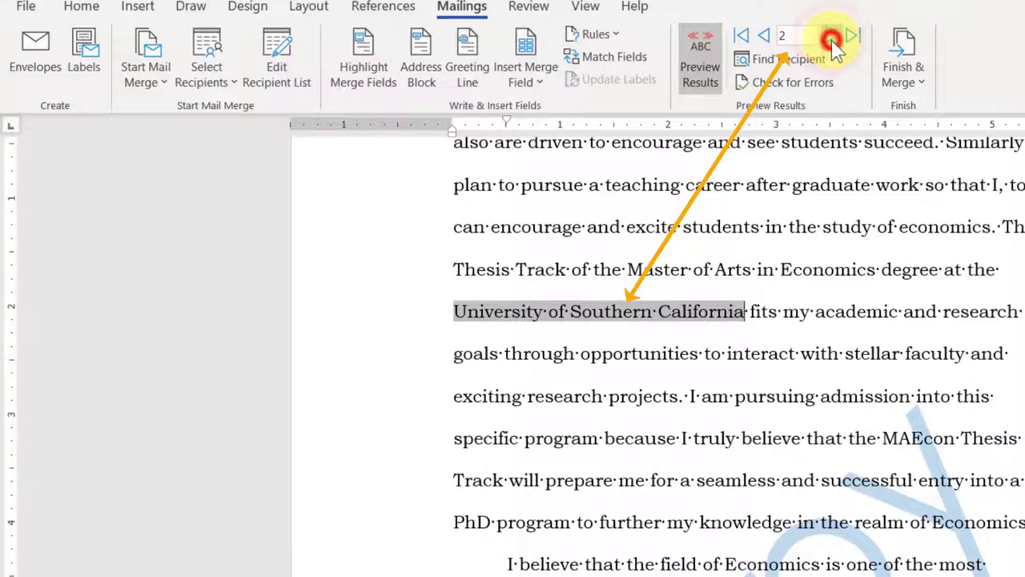
pyautogui.click(765, 37)
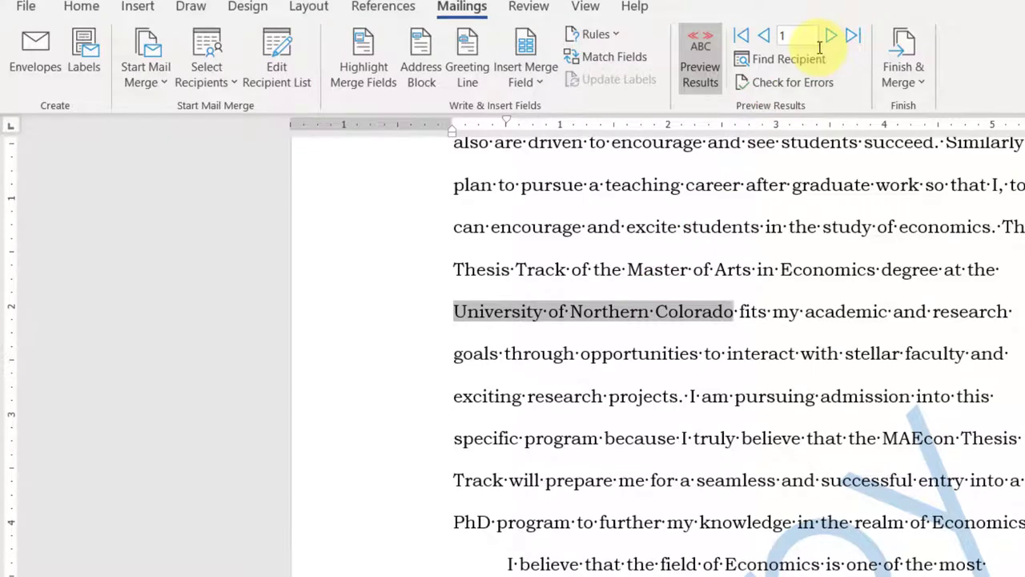
pyautogui.click(700, 65)
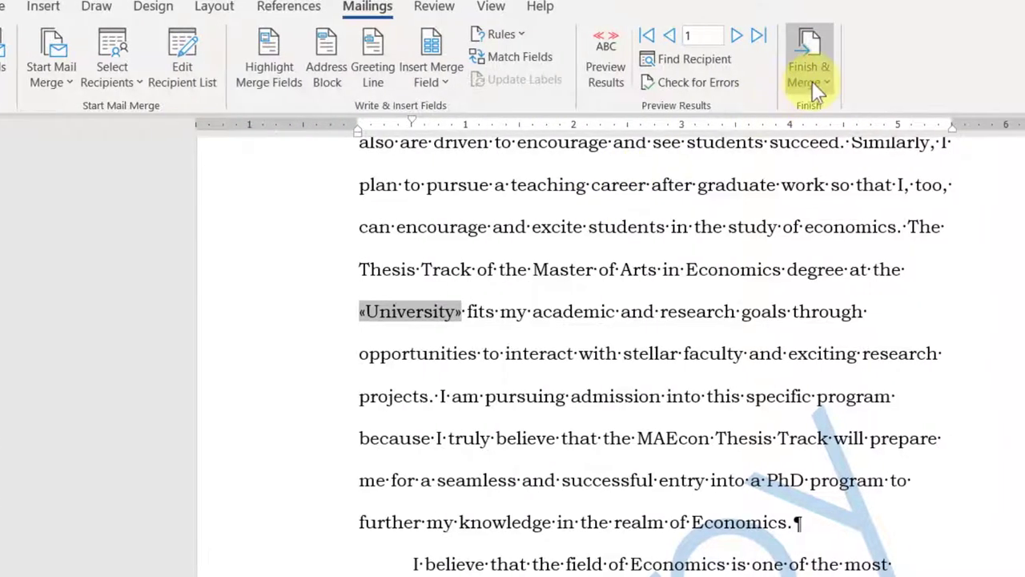
# - Finish the merge by editing individual documents, merging all records into a new document
pyautogui.click(812, 81)
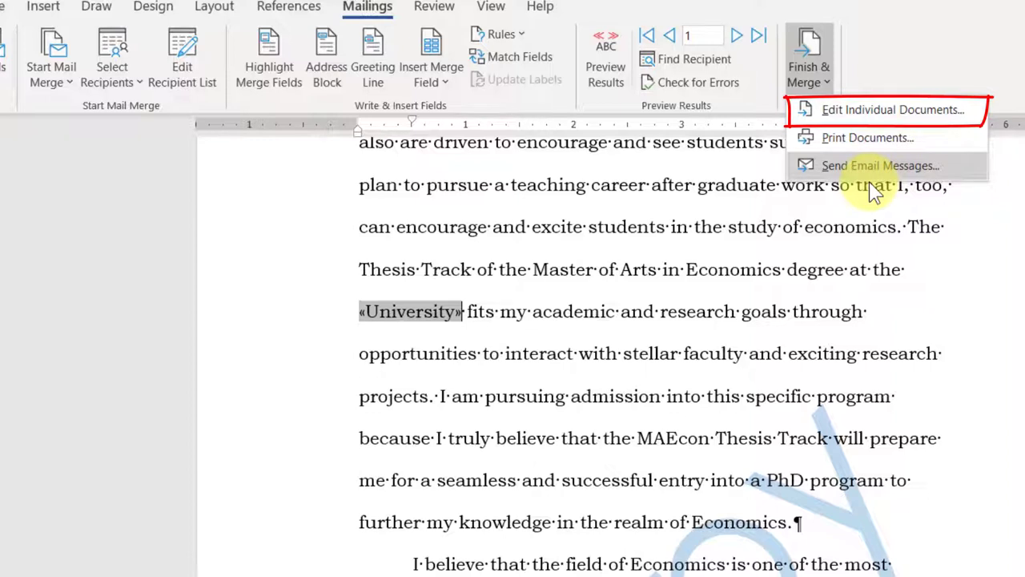
pyautogui.click(863, 113)
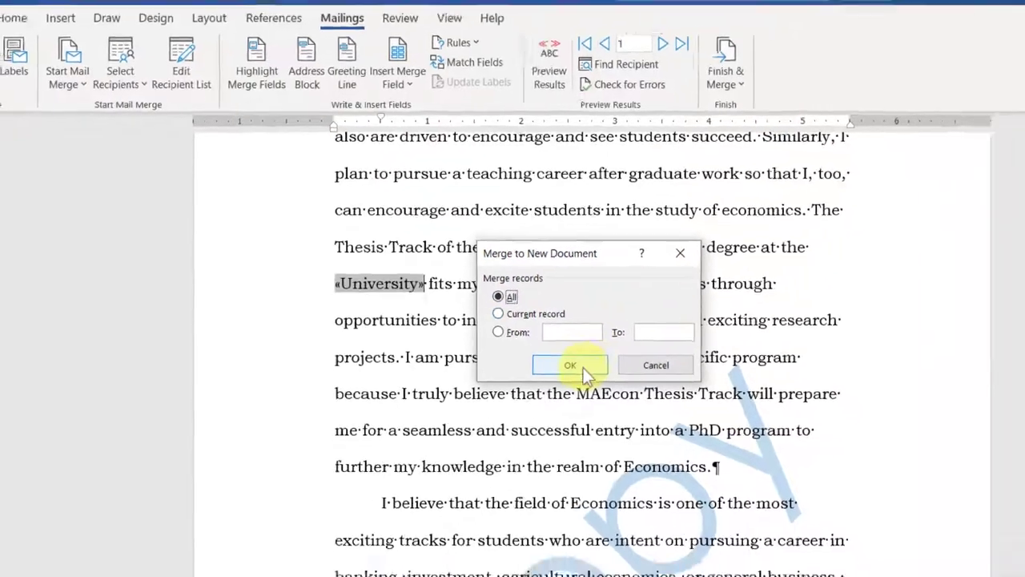
pyautogui.click(583, 368)
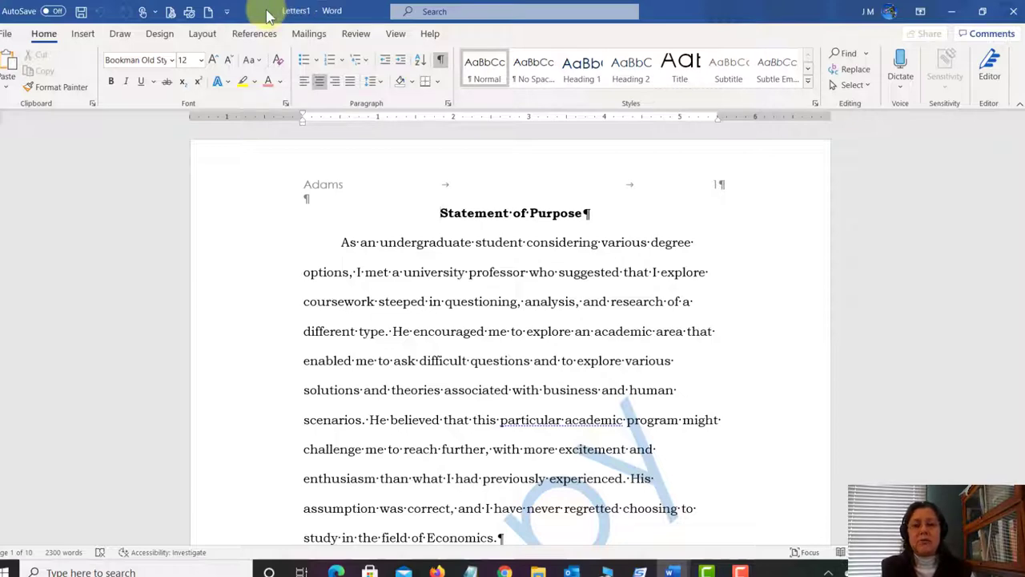
# - Move the merged Letters1 window aside to compare it with the research document behind it, and return it to full screen
pyautogui.moveTo(264, 10); pyautogui.dragTo(411, 68)
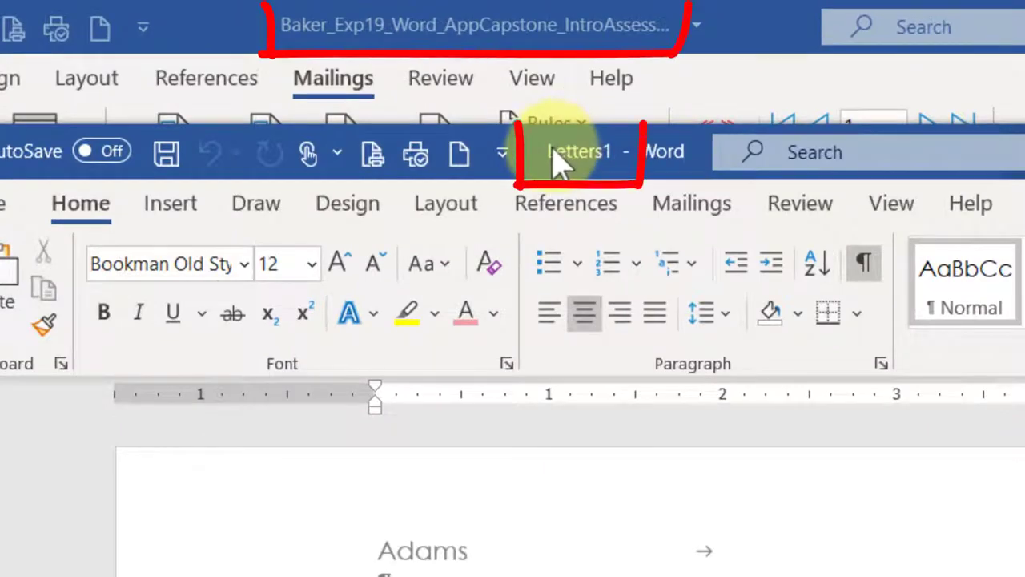
pyautogui.moveTo(558, 161); pyautogui.dragTo(695, 576)
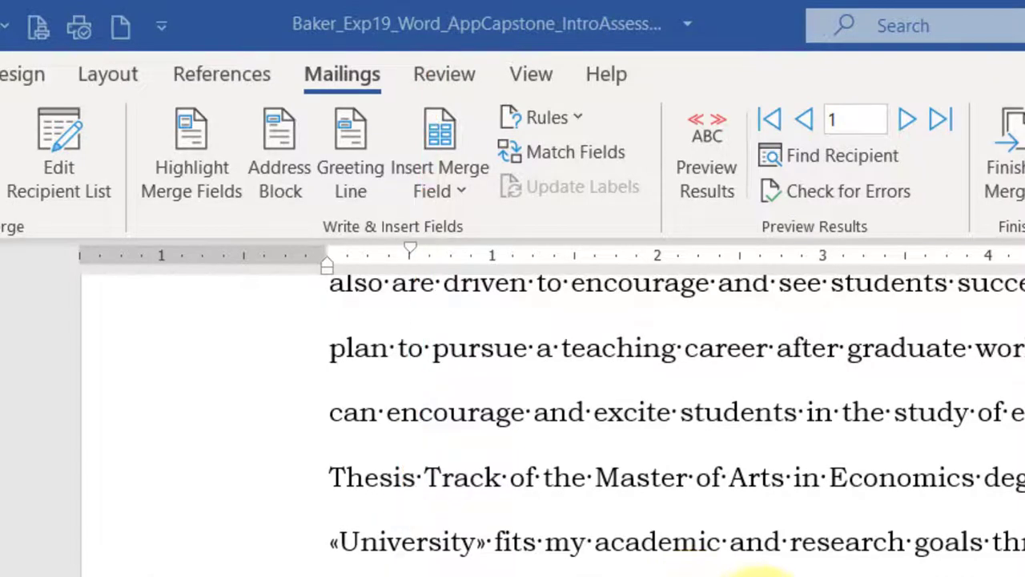
pyautogui.moveTo(755, 572); pyautogui.dragTo(623, 109)
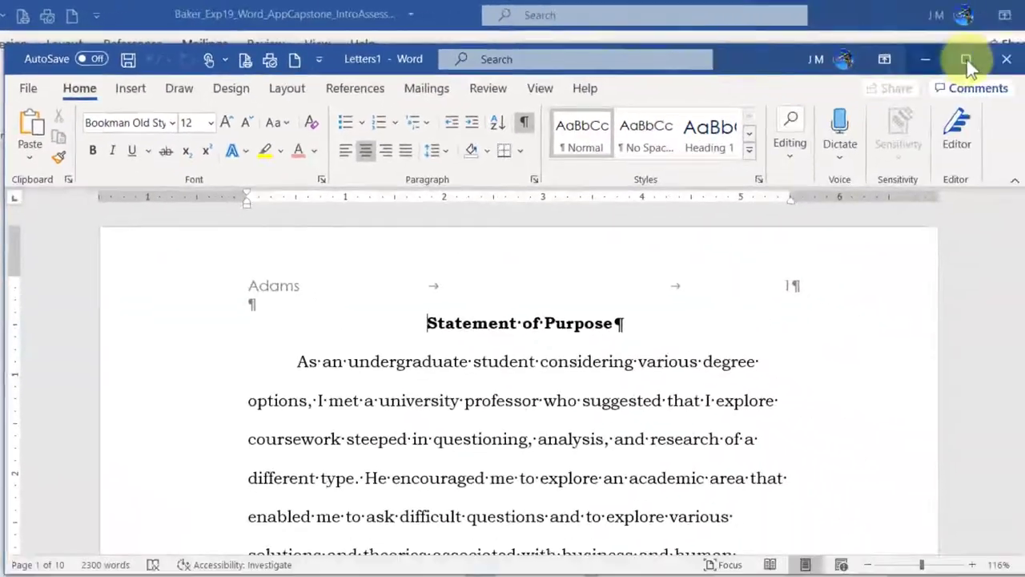
pyautogui.click(916, 57)
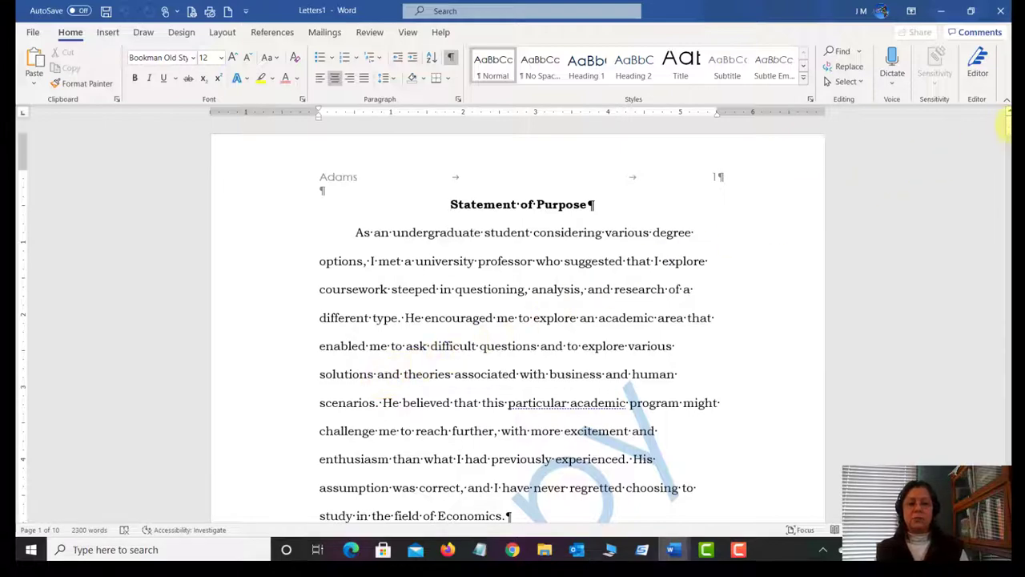
# - Examine the merged university name in the first paragraph on the third page of each statement in Letters1
pyautogui.moveTo(1008, 120); pyautogui.dragTo(1007, 206)
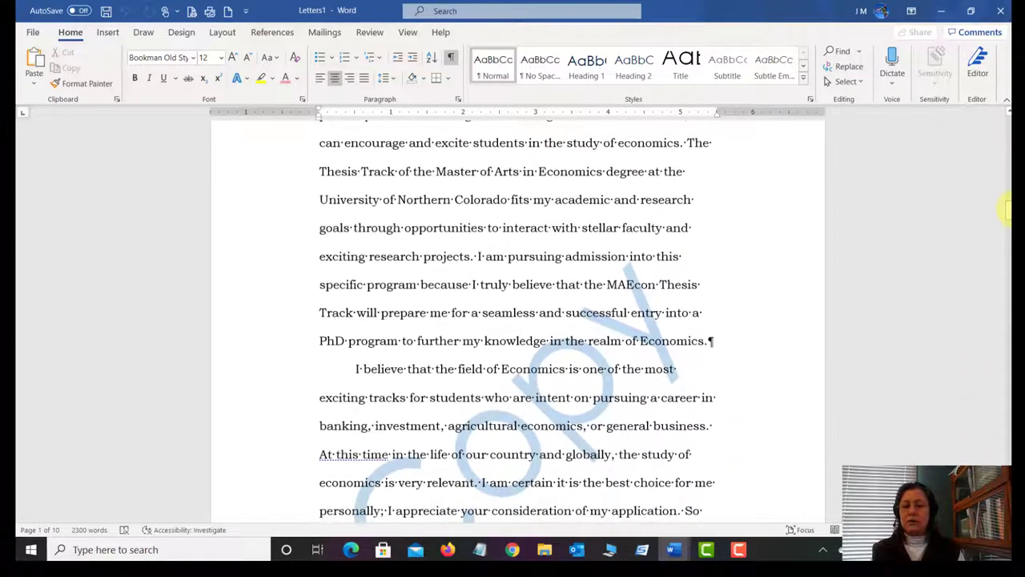
pyautogui.moveTo(319, 199); pyautogui.dragTo(502, 200)
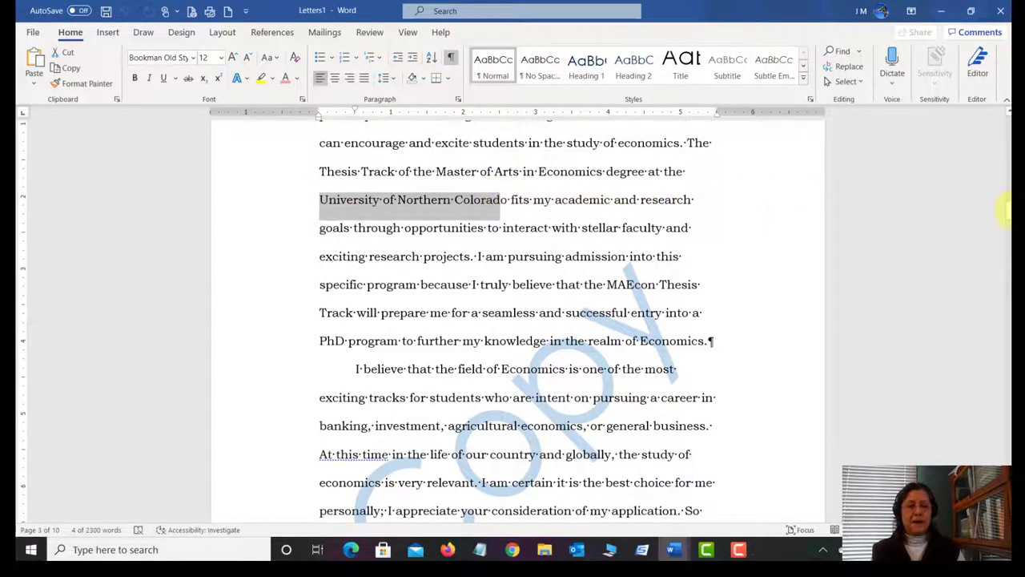
pyautogui.moveTo(1006, 210); pyautogui.dragTo(1008, 318)
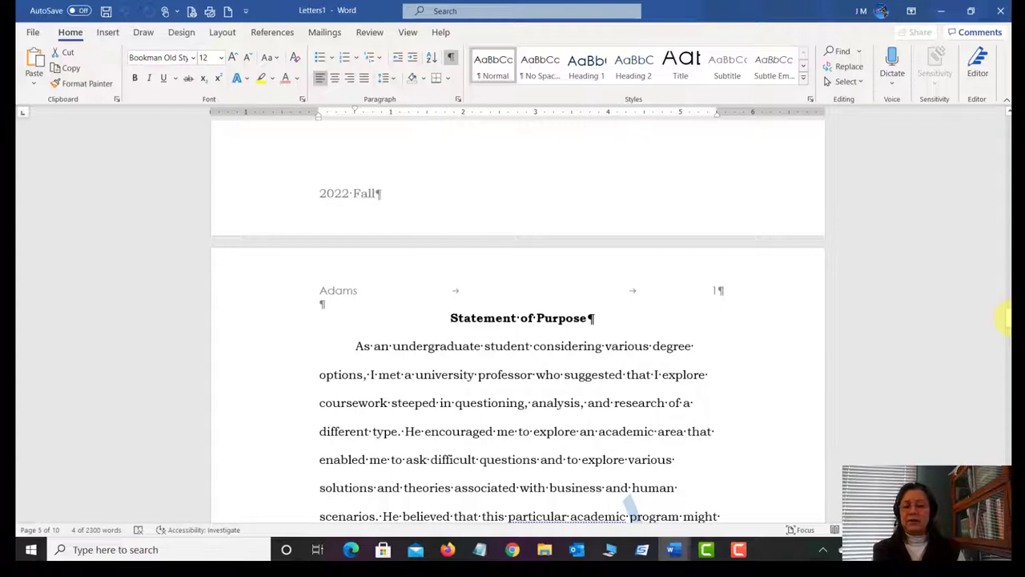
pyautogui.moveTo(1007, 319); pyautogui.dragTo(1008, 403)
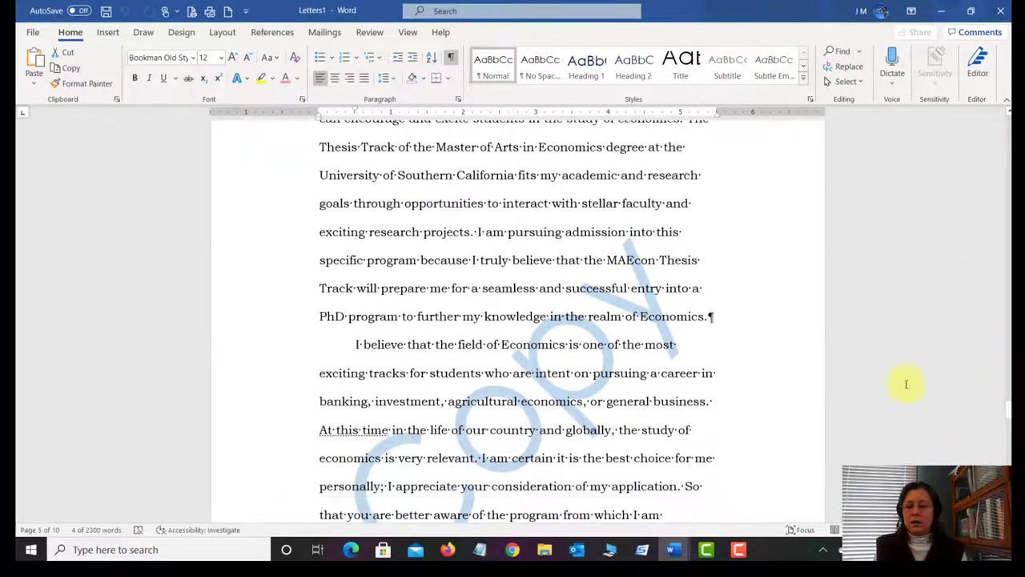
pyautogui.click(583, 317)
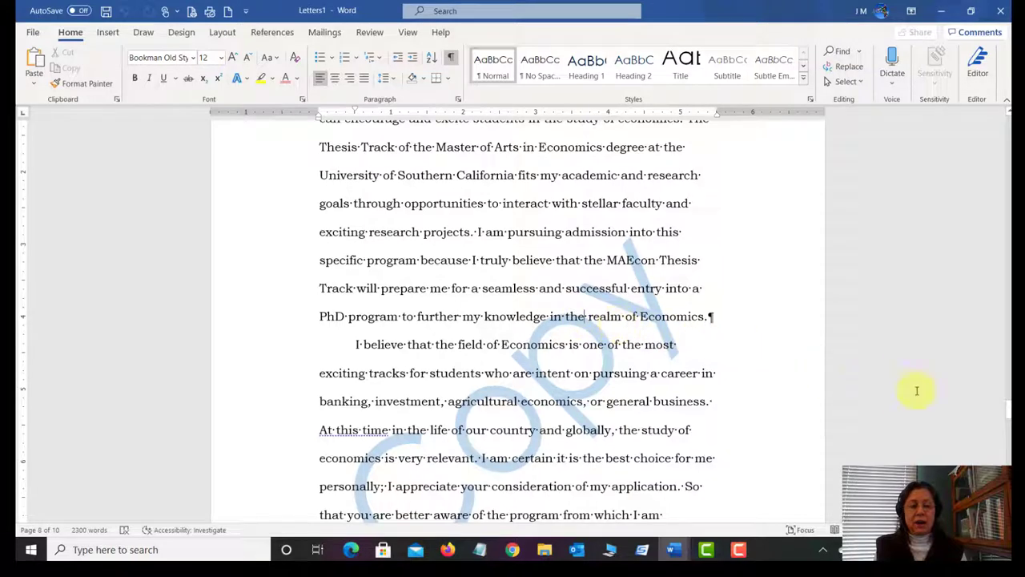
pyautogui.moveTo(1006, 412); pyautogui.dragTo(1006, 404)
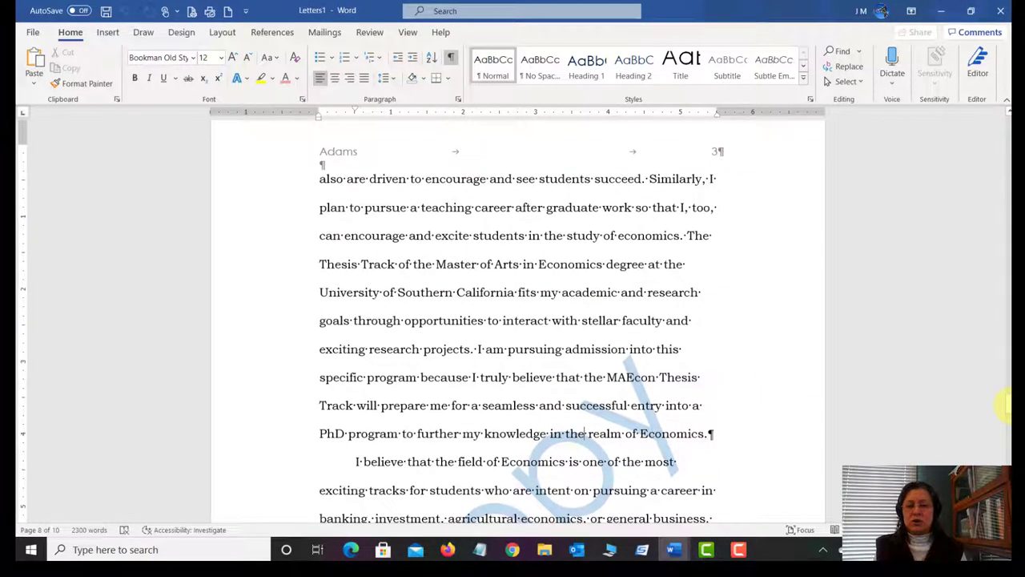
pyautogui.click(321, 292)
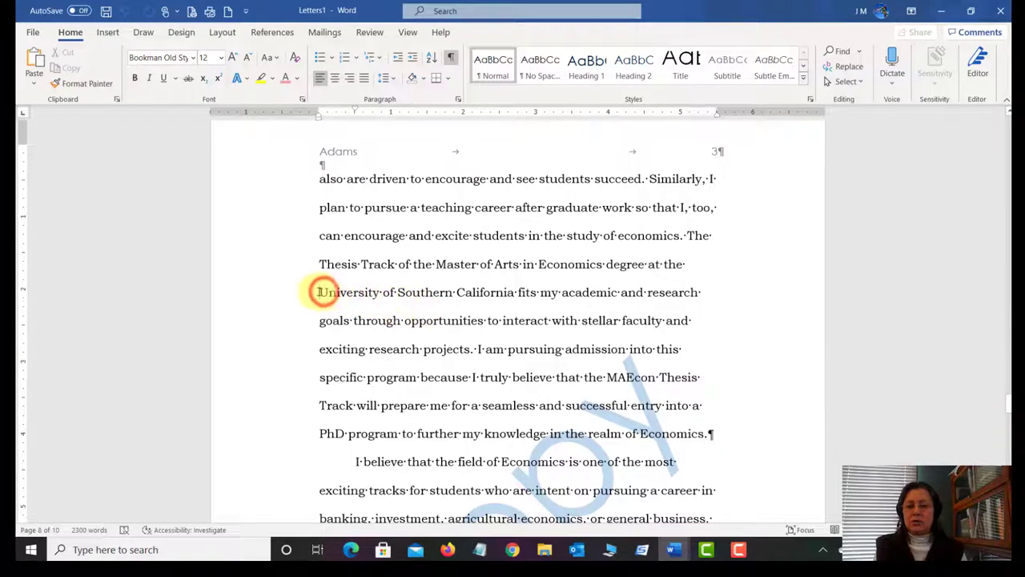
pyautogui.moveTo(320, 291); pyautogui.dragTo(519, 293)
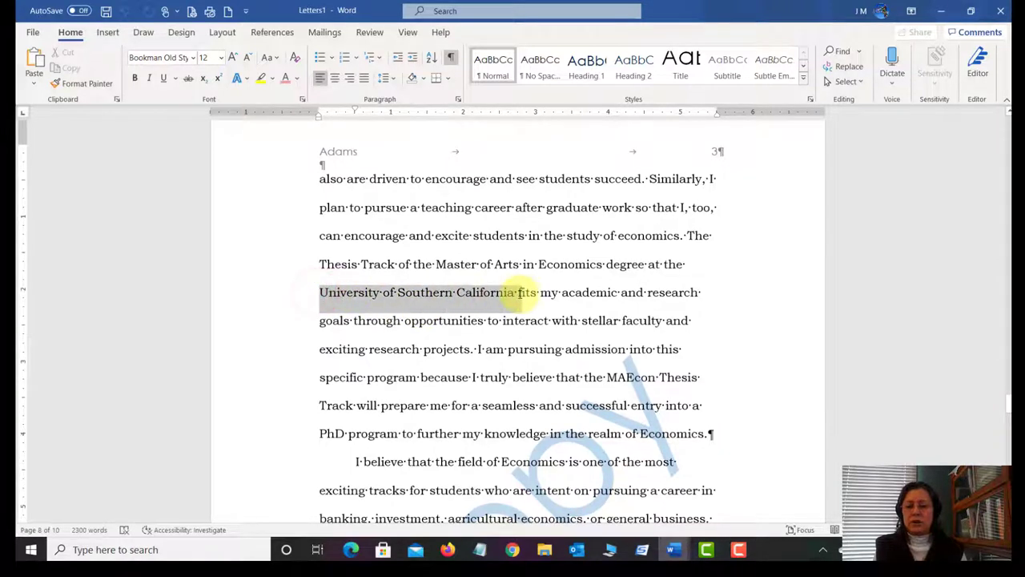
pyautogui.click(440, 272)
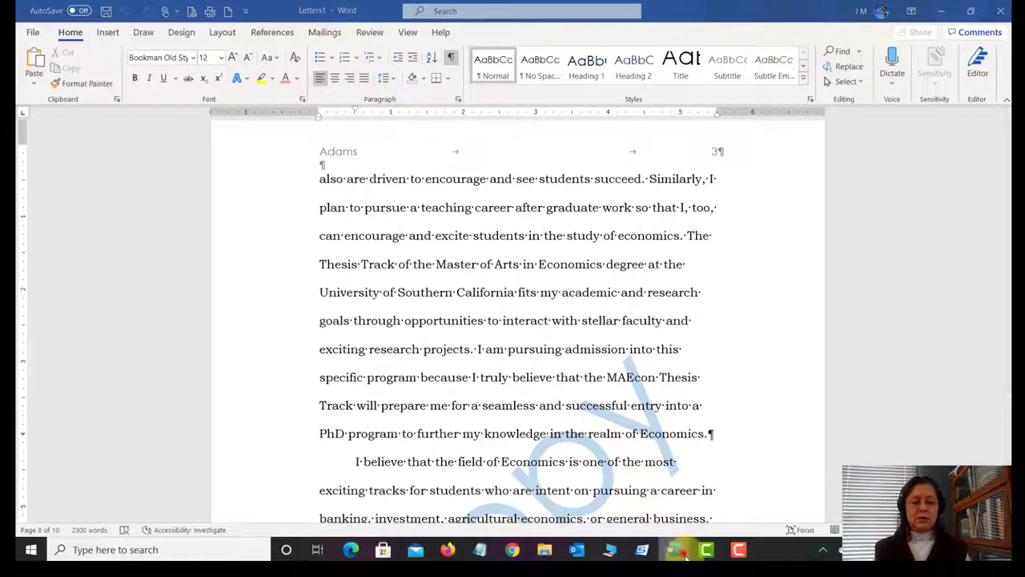
# - Switch to the instructions document and read step 25 about copying the merged text into the research document
pyautogui.moveTo(677, 552)
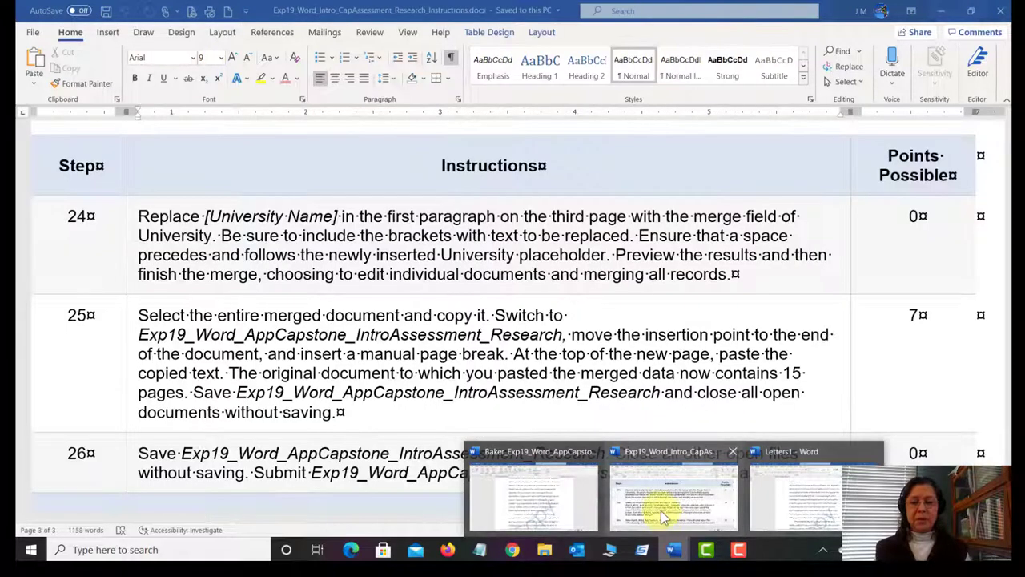
pyautogui.click(663, 517)
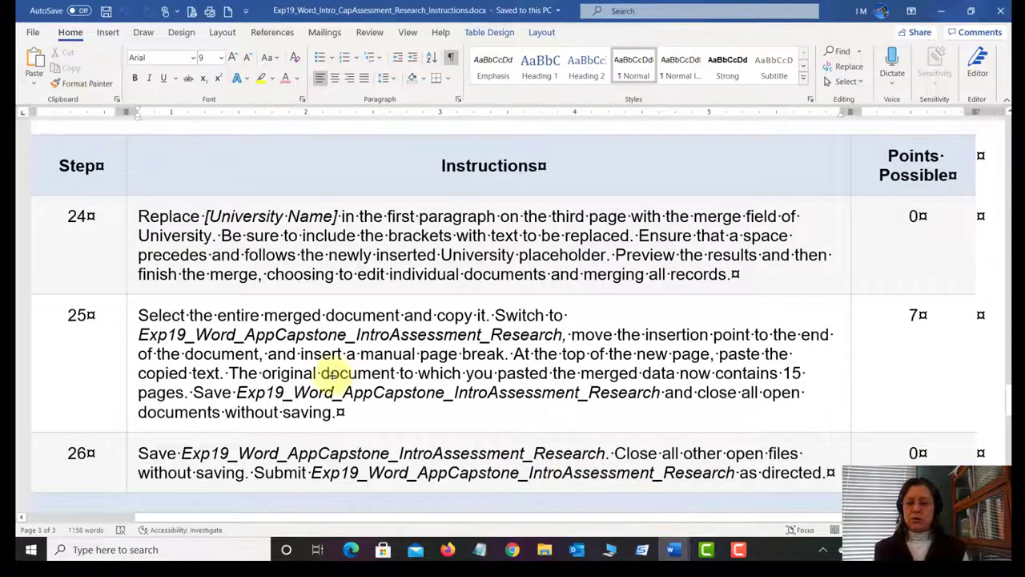
pyautogui.click(212, 325)
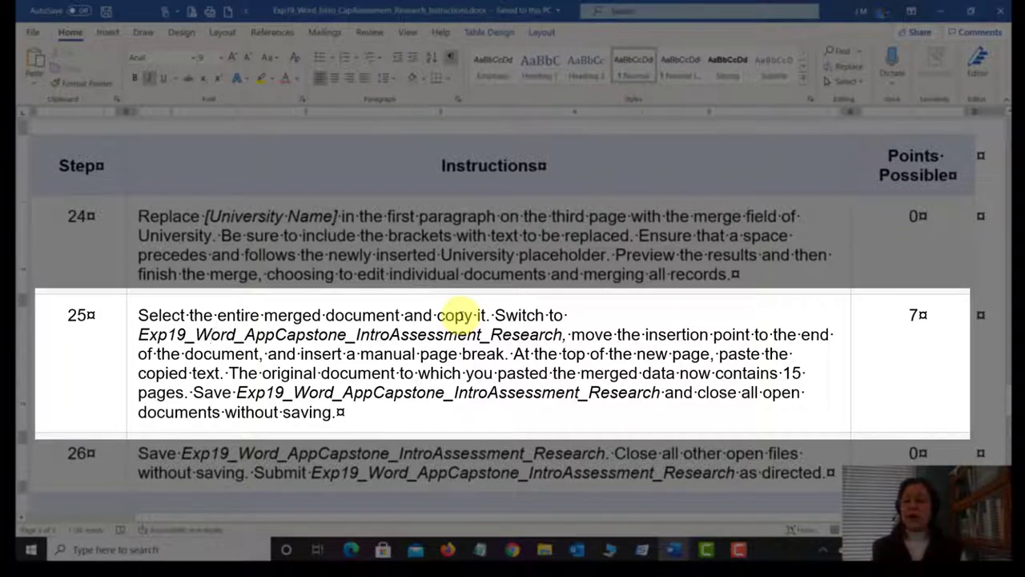
pyautogui.click(138, 334)
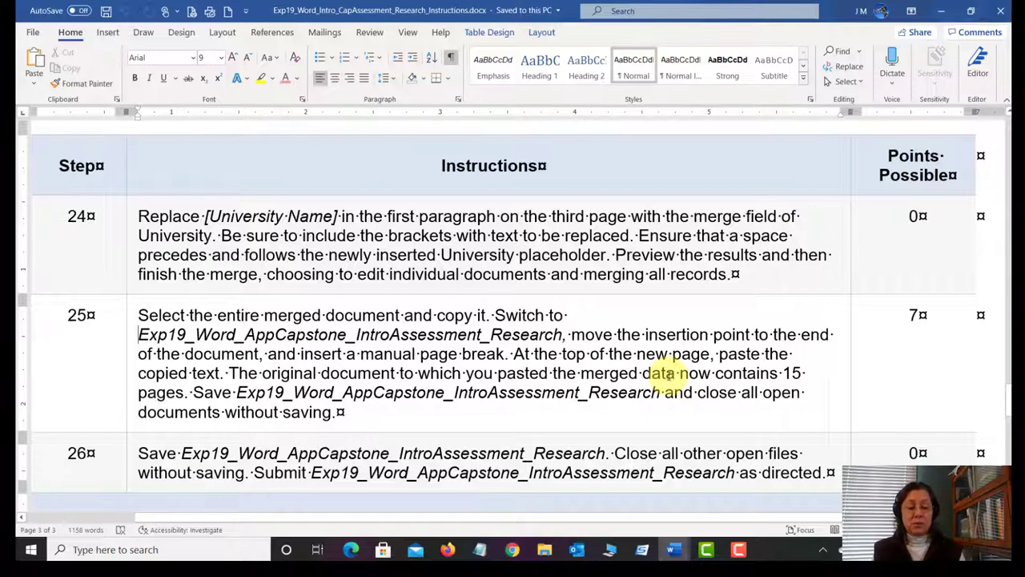
# - Return to the Letters1 document, select its entire contents, and copy them
pyautogui.moveTo(675, 551)
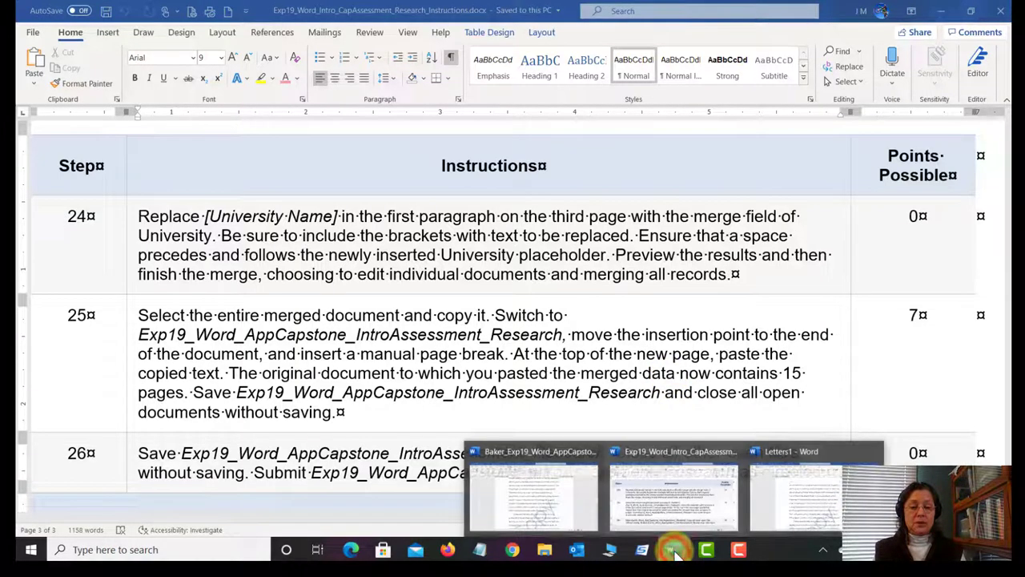
pyautogui.click(805, 501)
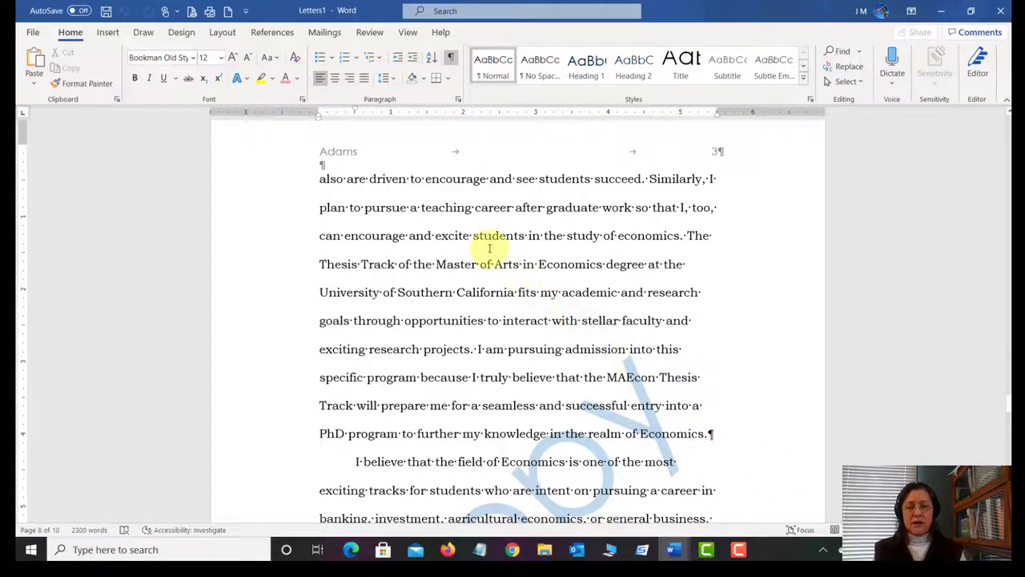
pyautogui.hotkey('ctrl', 'a')
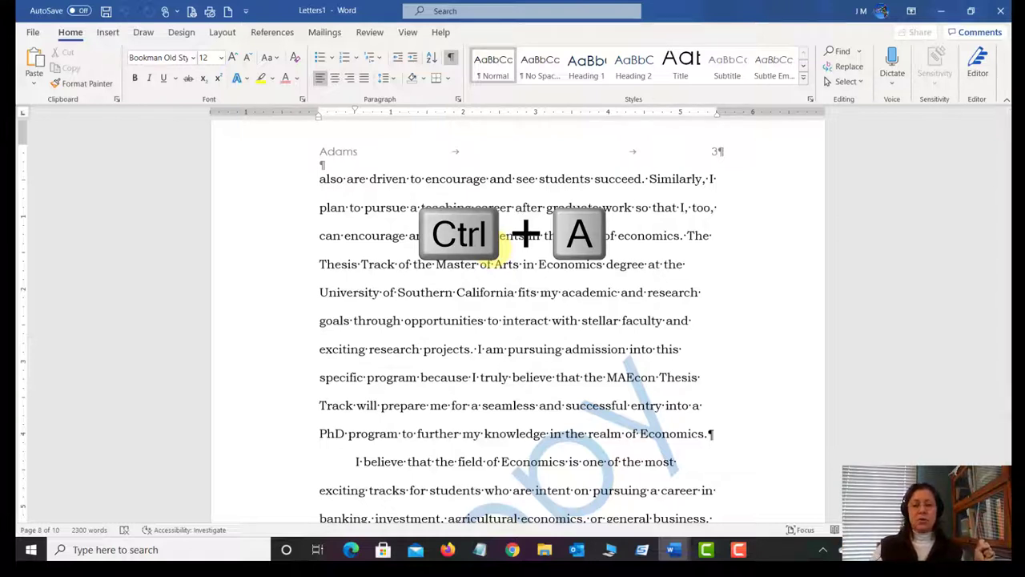
pyautogui.hotkey('ctrl', 'a')
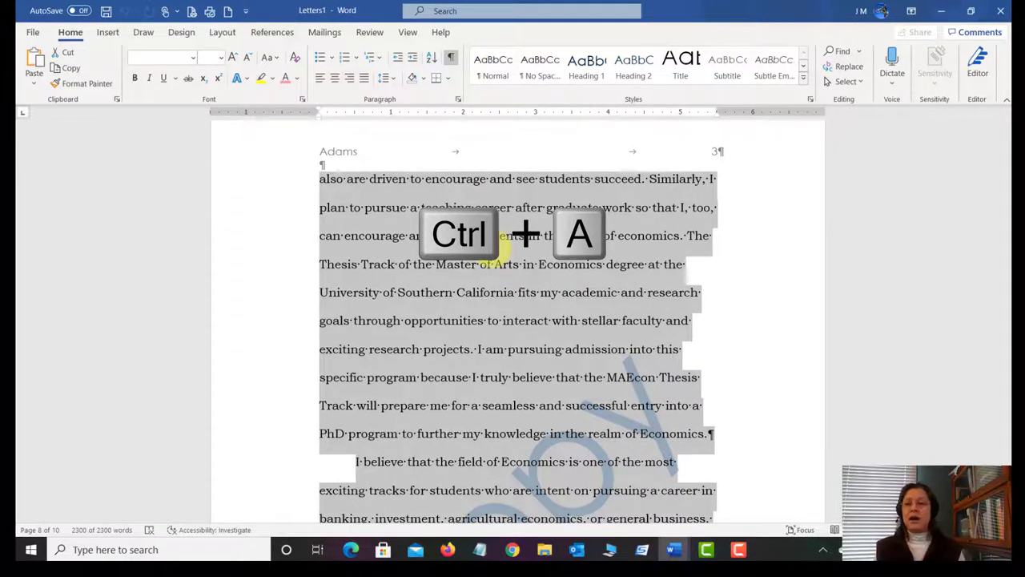
pyautogui.click(64, 69)
pyautogui.hotkey('ctrl', 'c')
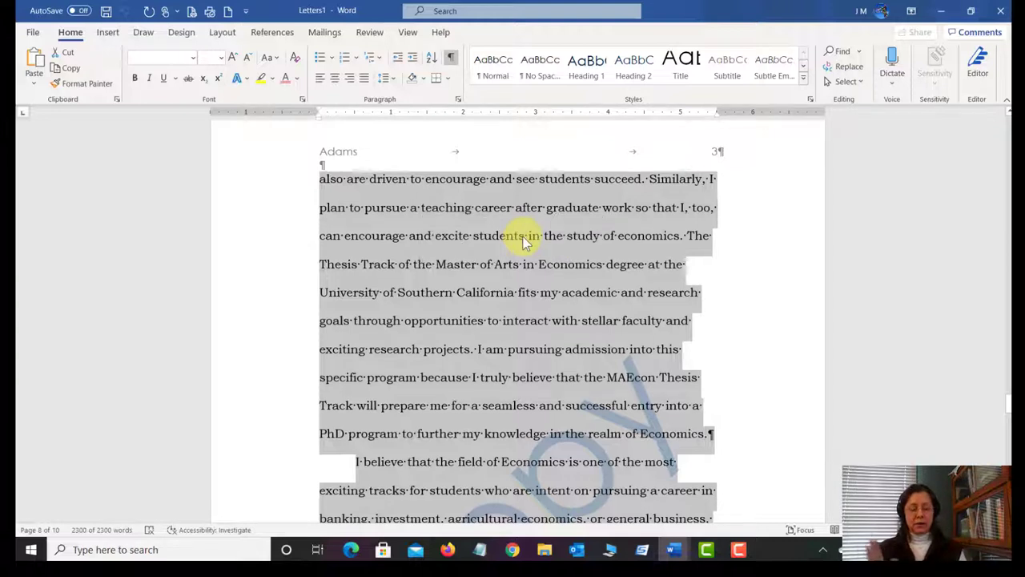
# - Switch to the original research document and move the insertion point to the end of the document
pyautogui.click(675, 551)
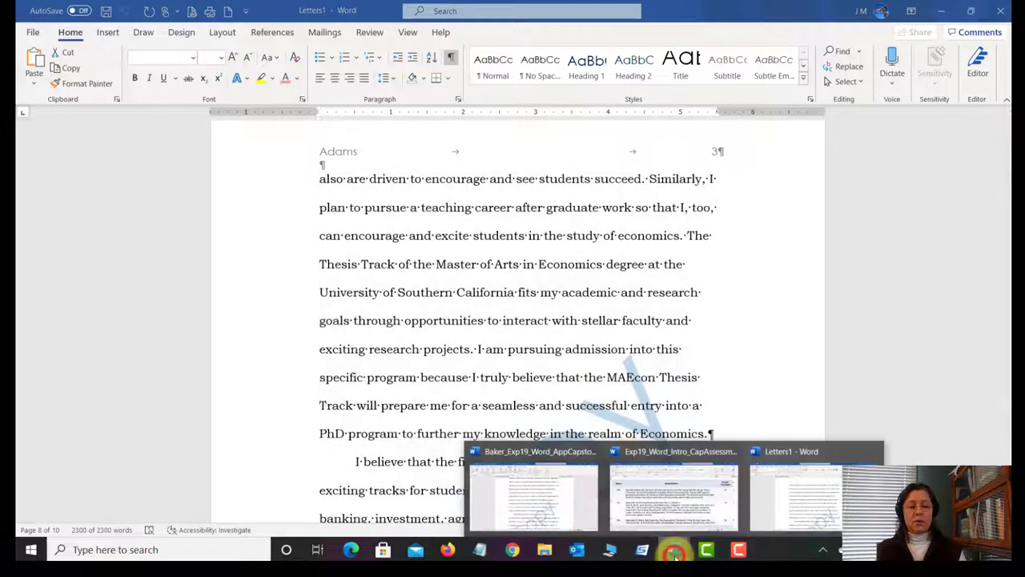
pyautogui.click(552, 496)
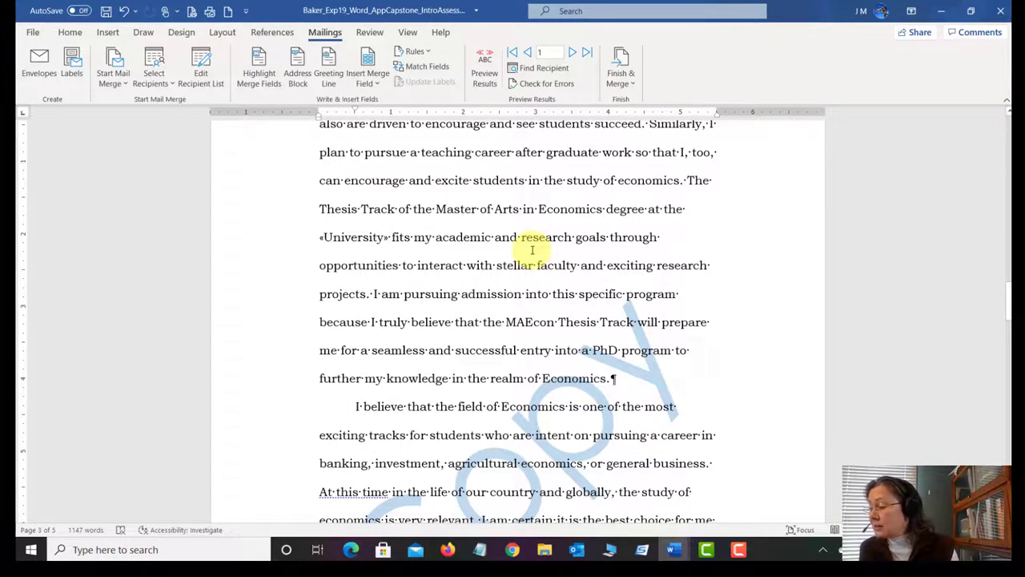
pyautogui.hotkey('ctrl', 'End')
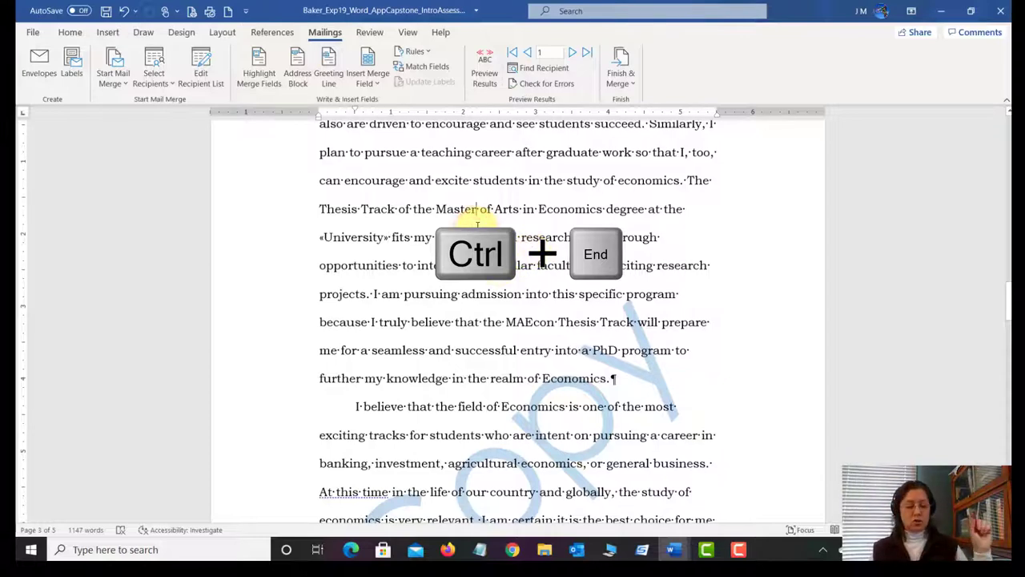
pyautogui.hotkey('ctrl', 'End')
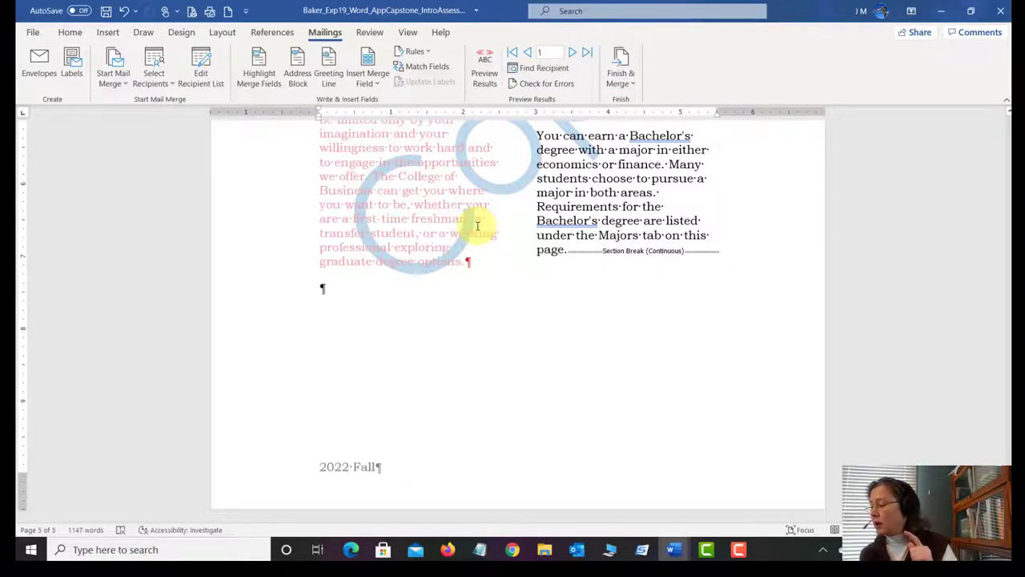
# - Insert a manual page break at the document's end, paste the copied merged text on the new page, and save the document
pyautogui.hotkey('ctrl', 'Return')
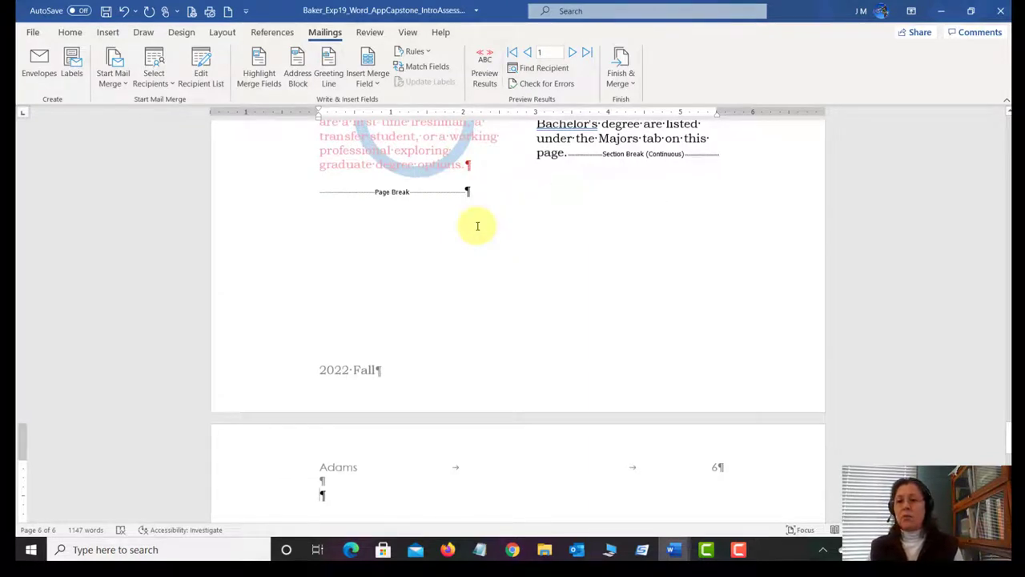
pyautogui.hotkey('ctrl', 'v')
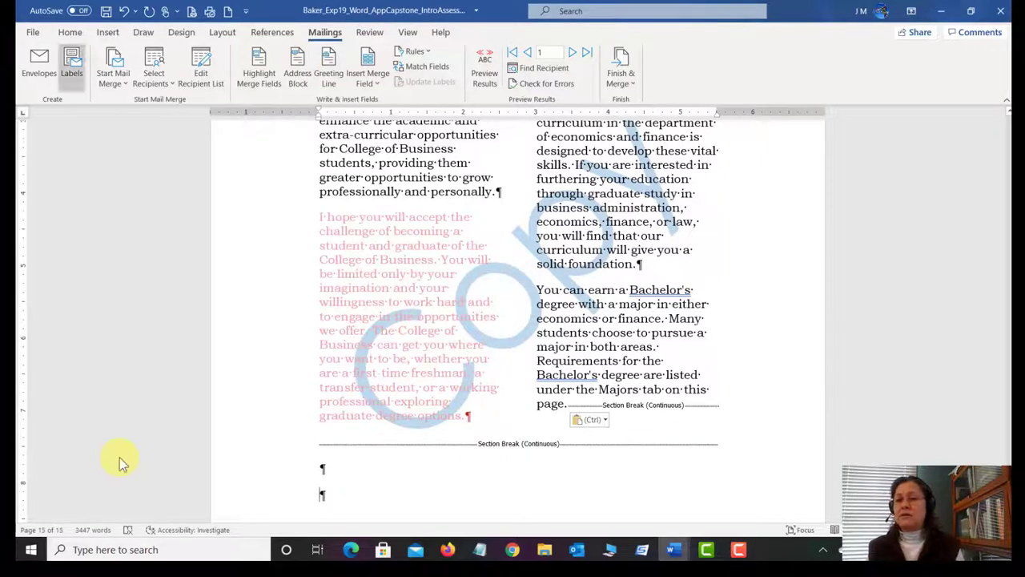
pyautogui.click(107, 11)
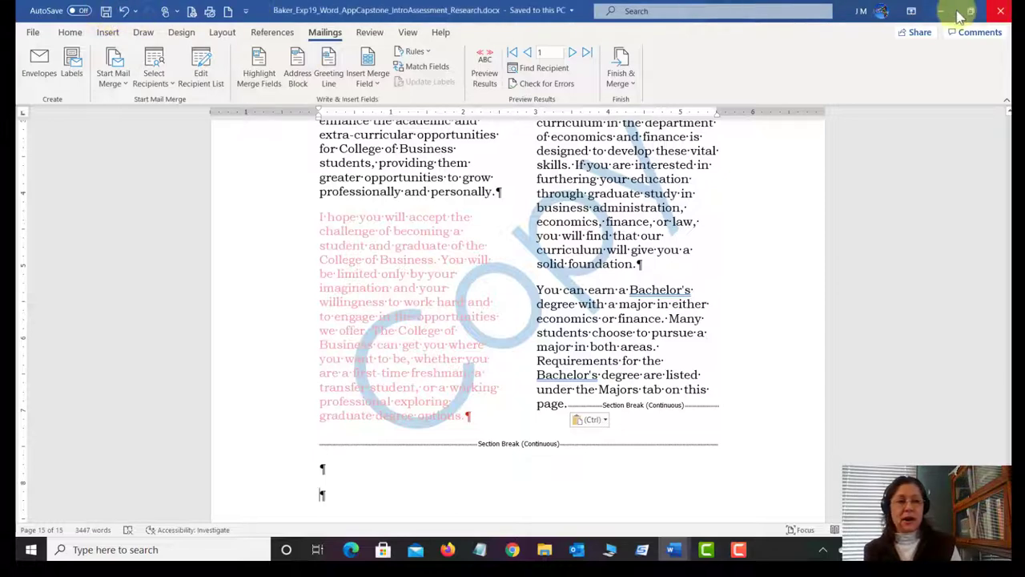
# - Close the research document and the Letters1 document without saving Letters1, and go to the end of the instructions document
pyautogui.click(1001, 11)
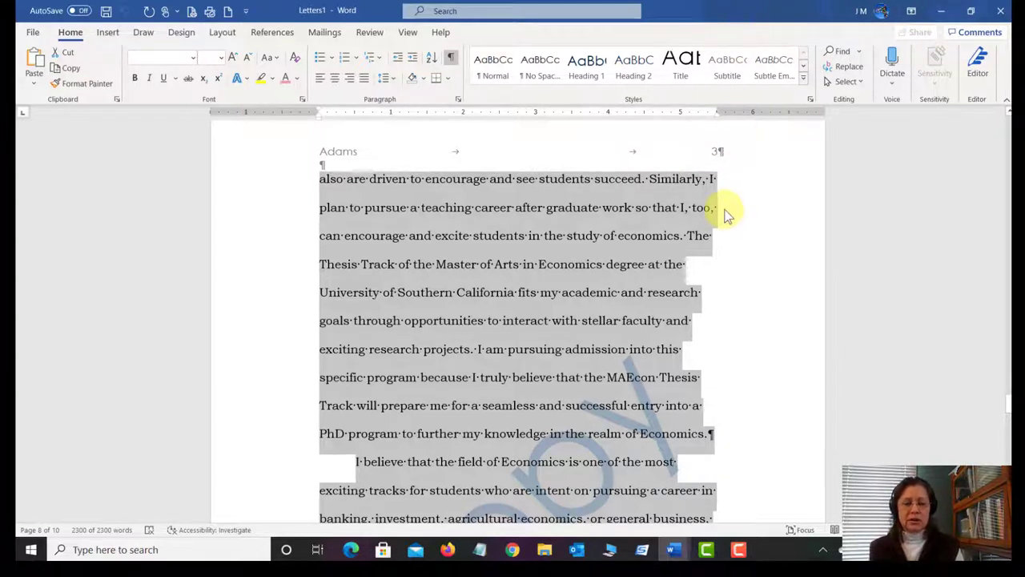
pyautogui.click(1003, 14)
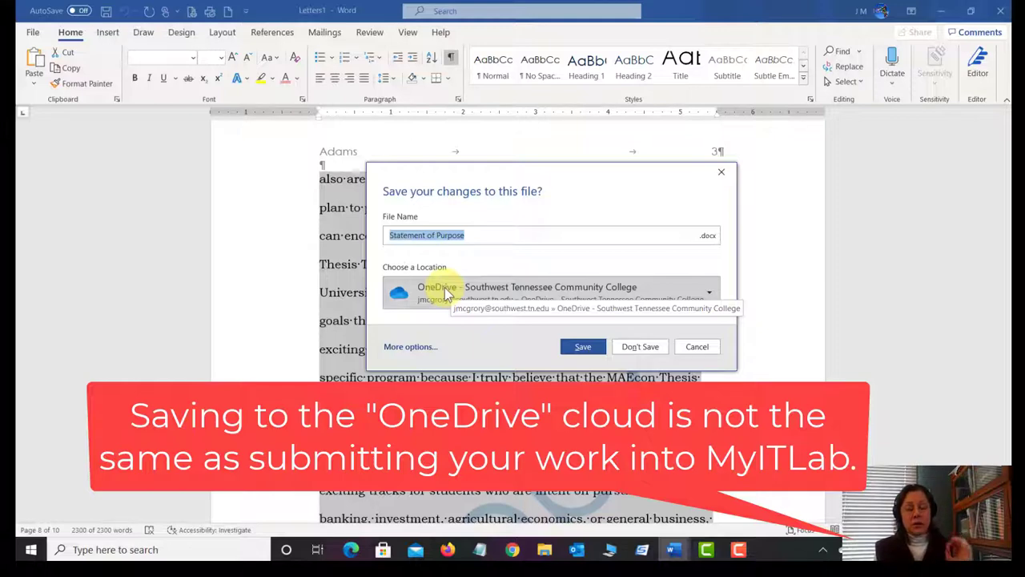
pyautogui.click(662, 355)
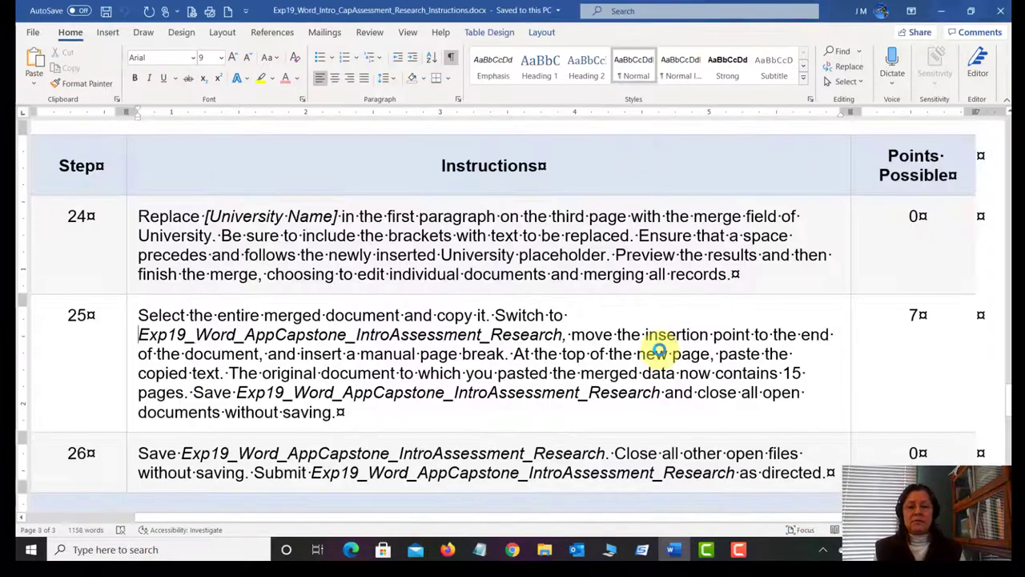
pyautogui.hotkey('ctrl', 'End')
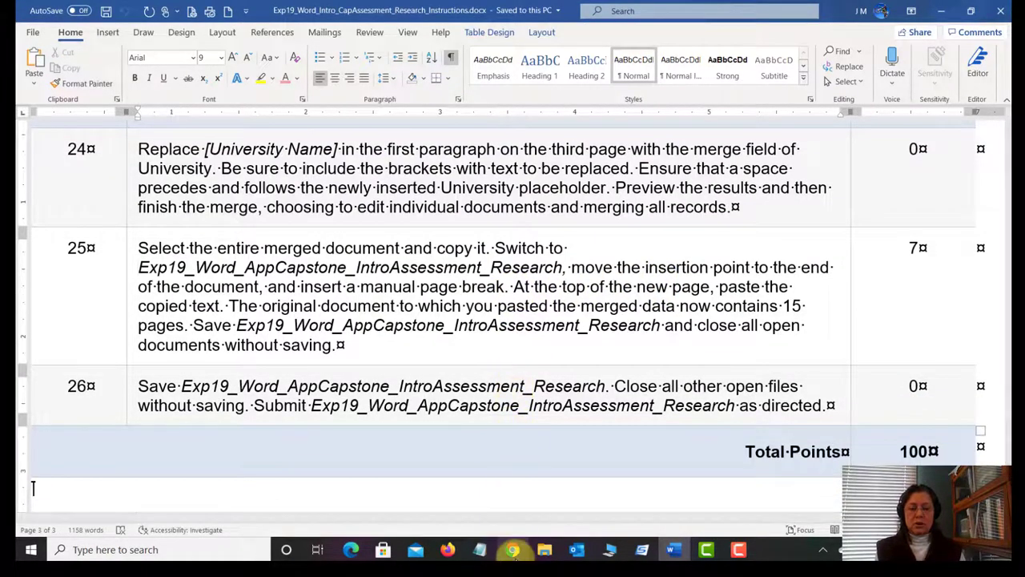
# - Switch to MyLab IT in Chrome and open Word Introductory Capstone Assessment - Research (PC and Mac) within the Module 1 capstone
pyautogui.click(512, 549)
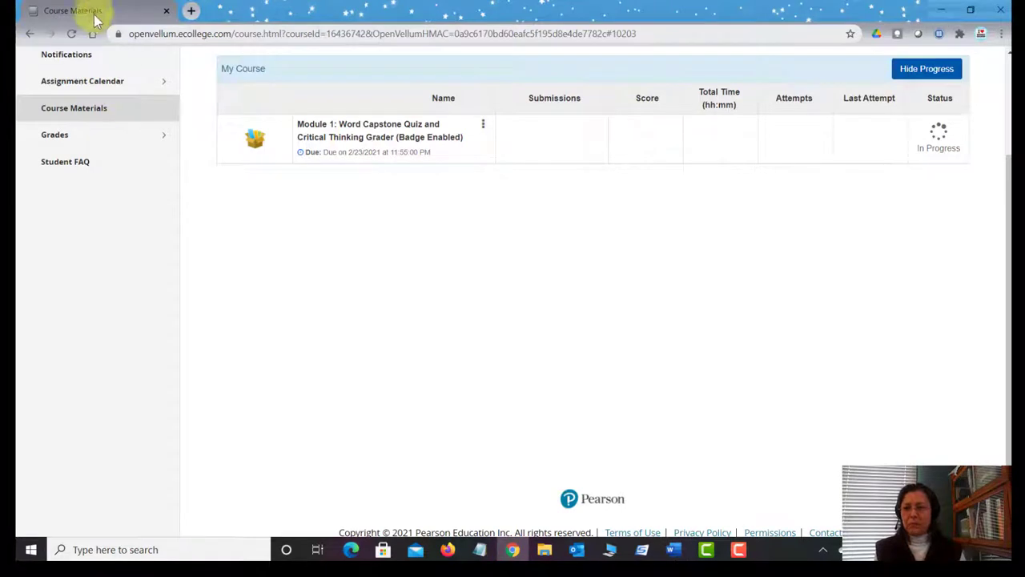
pyautogui.scroll(-1, 485, 254)
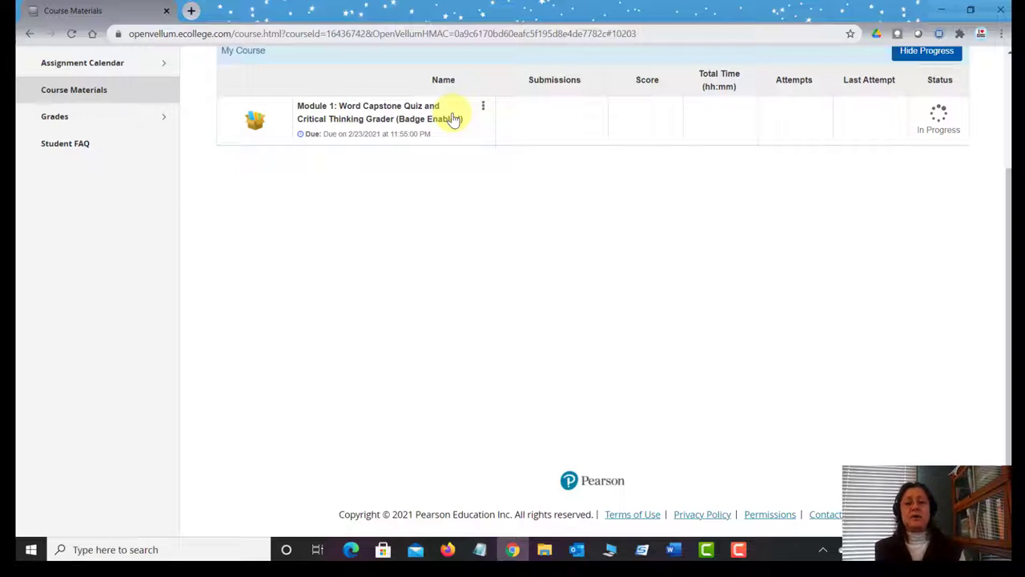
pyautogui.click(380, 118)
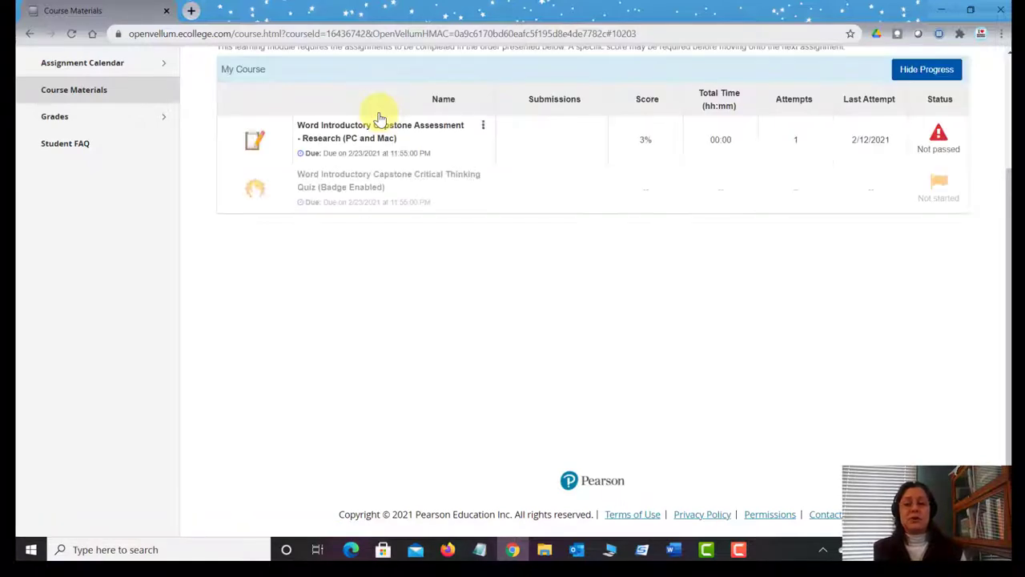
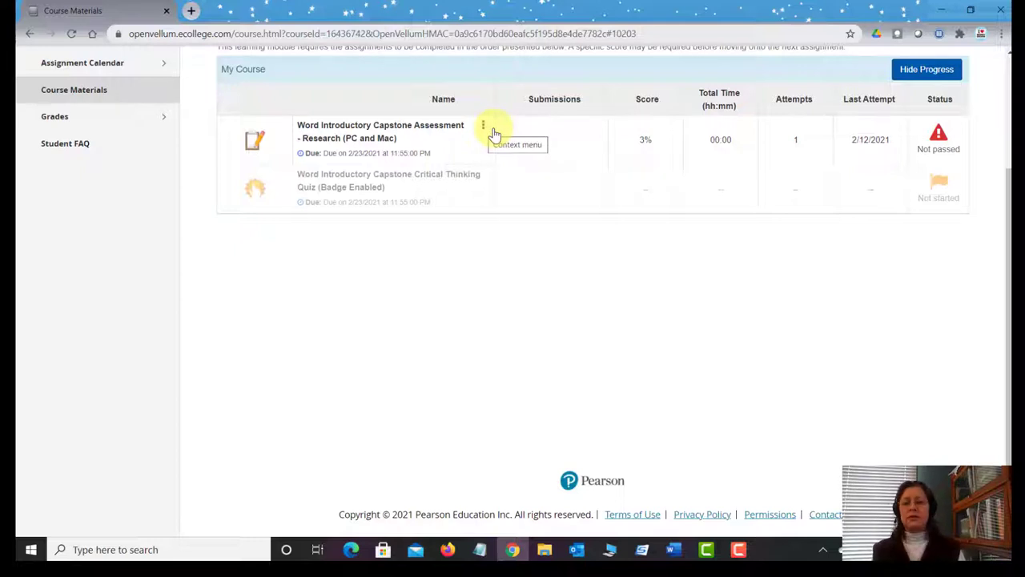
pyautogui.click(434, 130)
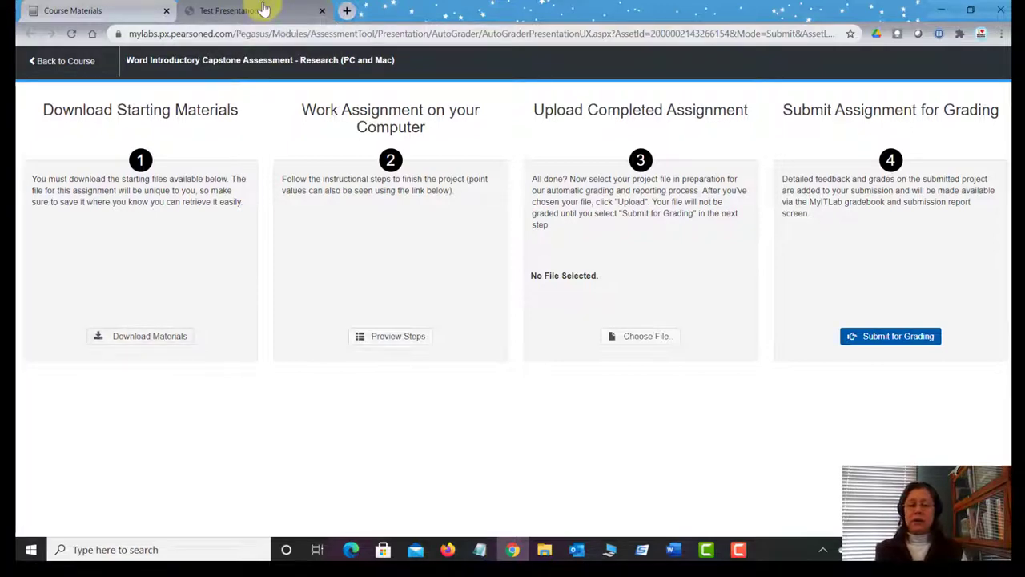
# - Choose the completed Exp19_Word_AppCapstone_IntroAssessment_Research document from the Word-Capstone folder on UDISK 12X (E:) as the assignment file
pyautogui.click(652, 343)
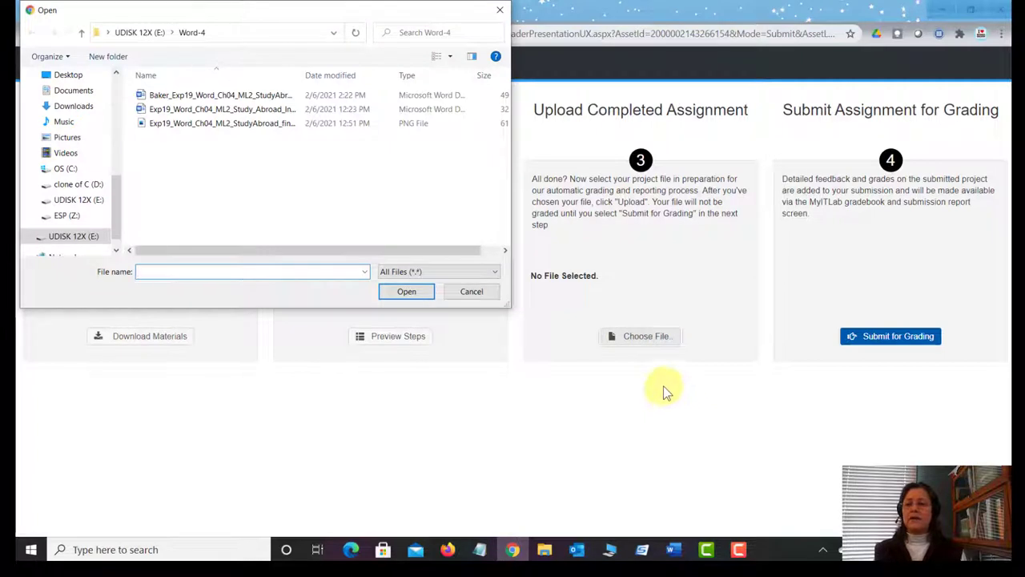
pyautogui.moveTo(258, 13); pyautogui.dragTo(304, 36)
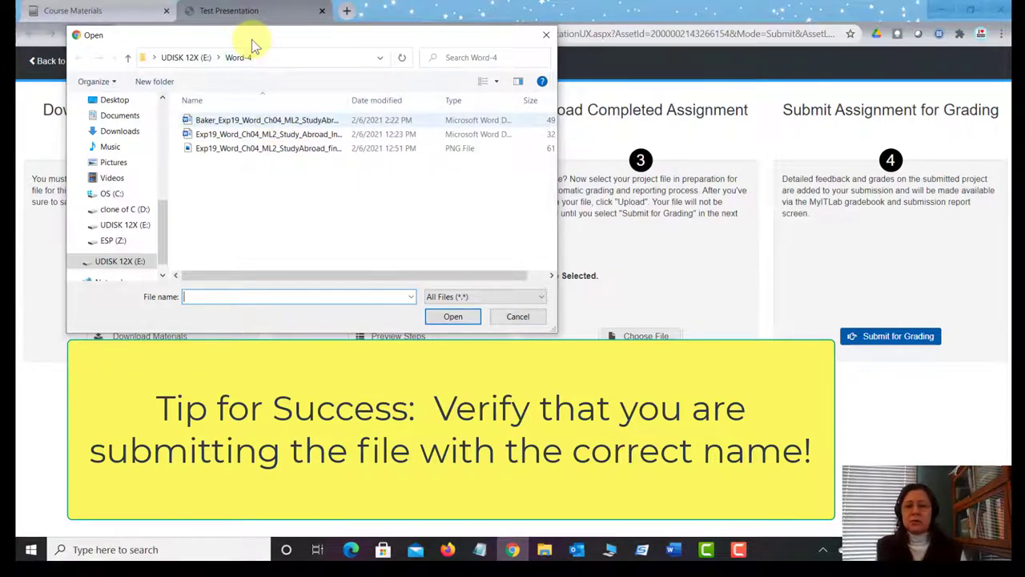
pyautogui.click(192, 63)
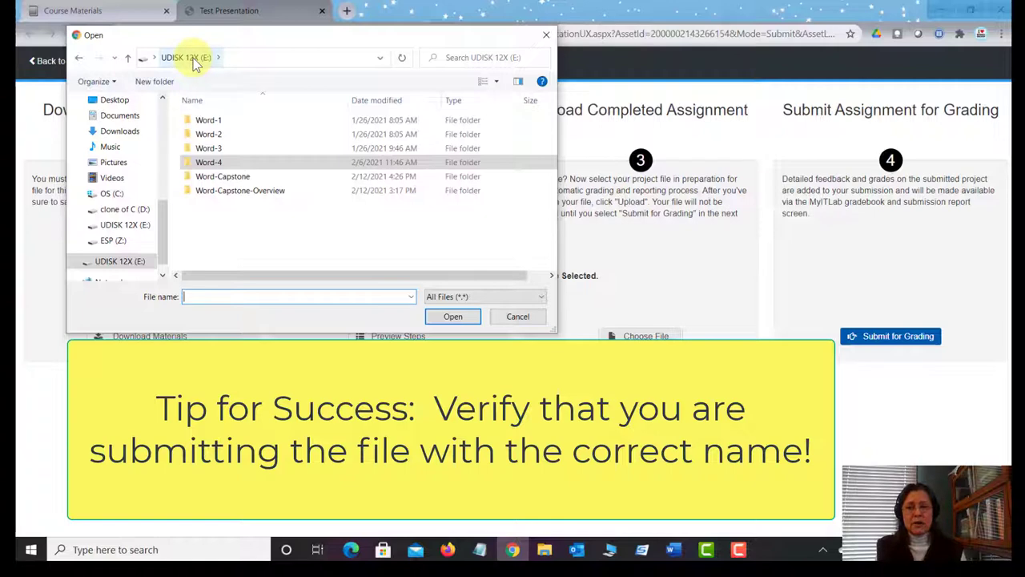
pyautogui.click(223, 181)
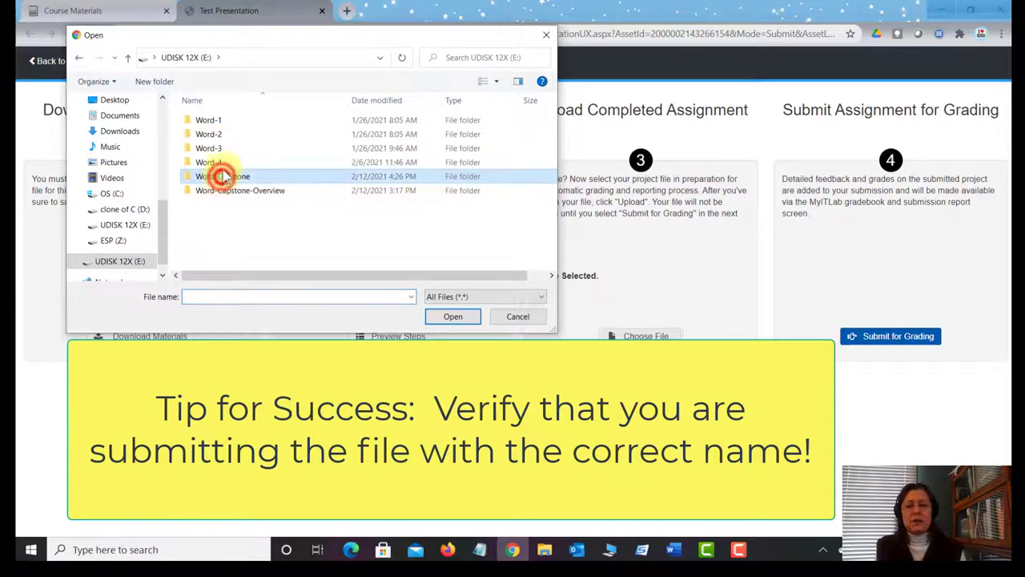
pyautogui.press('Return')
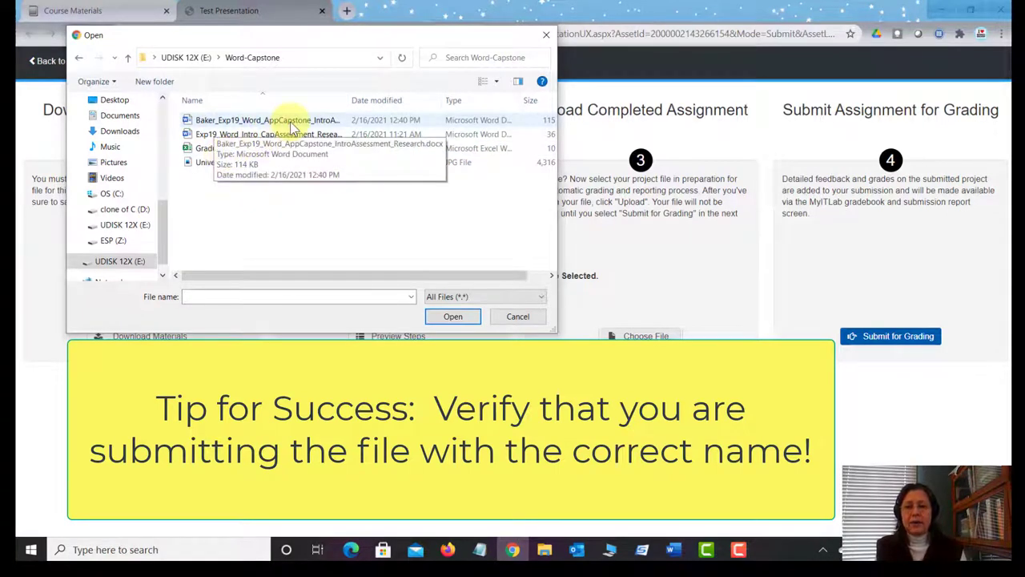
pyautogui.click(219, 120)
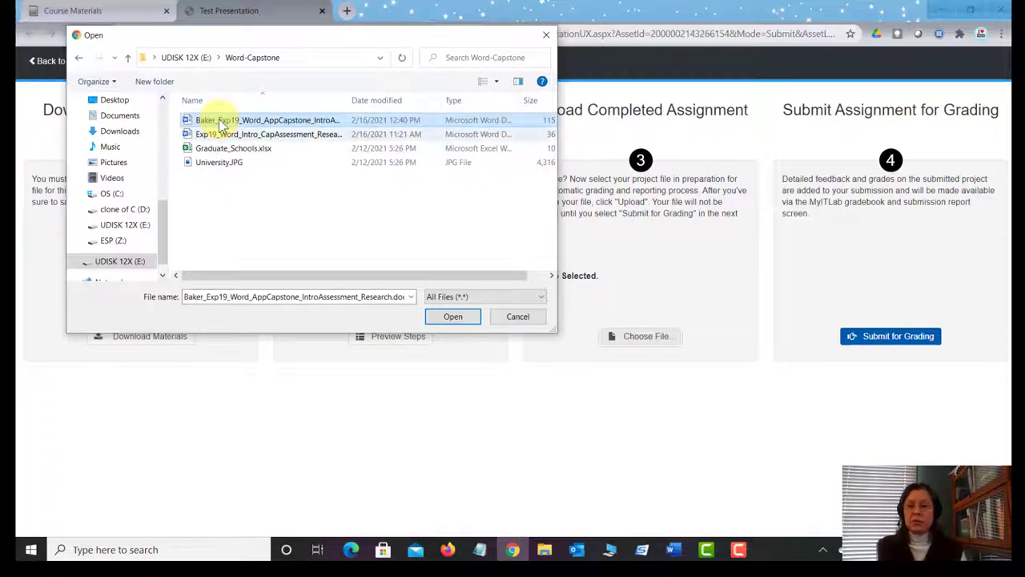
pyautogui.click(462, 319)
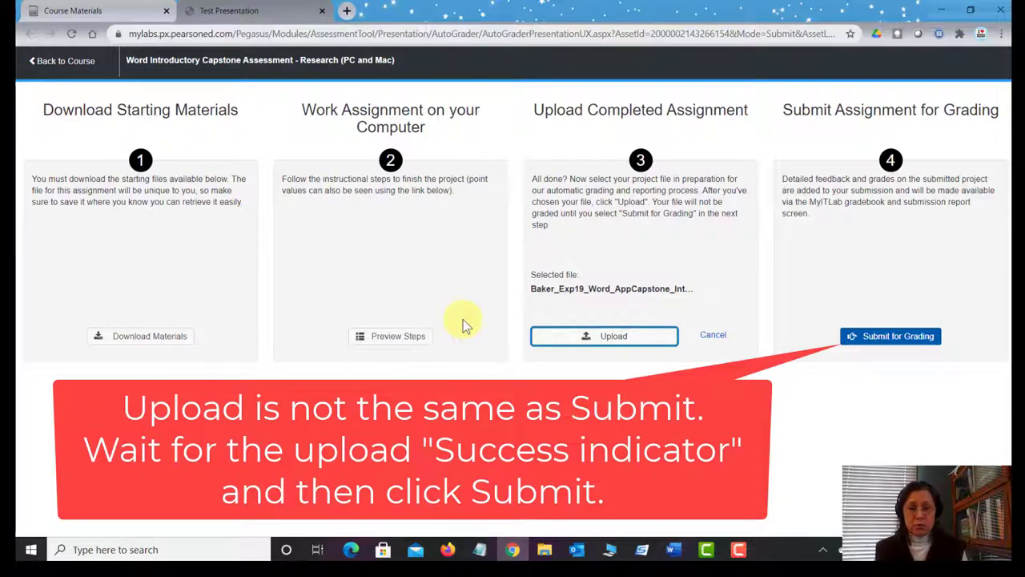
# - Upload the chosen file, submit it for grading, and close the assignment
pyautogui.click(597, 342)
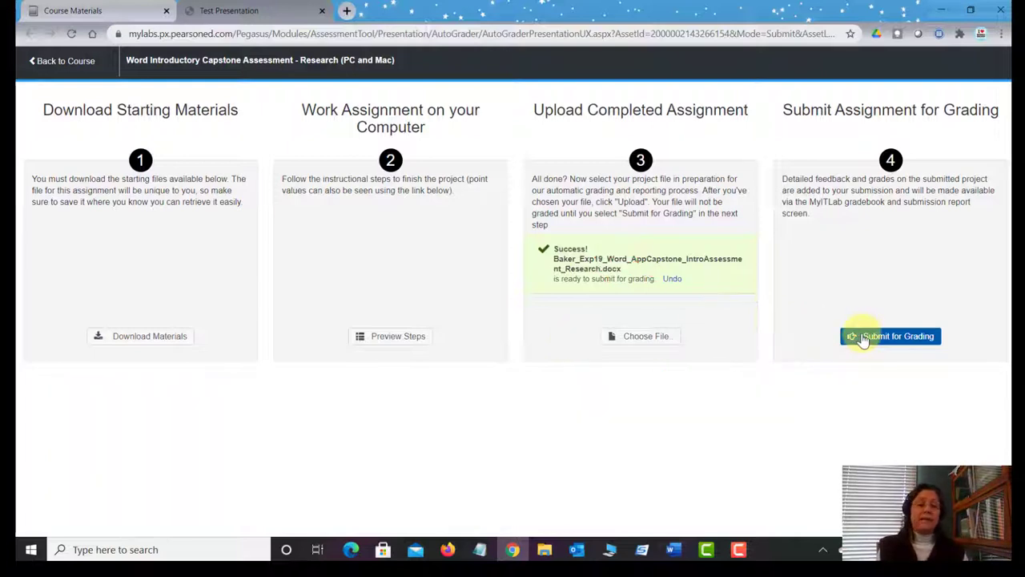
pyautogui.click(864, 339)
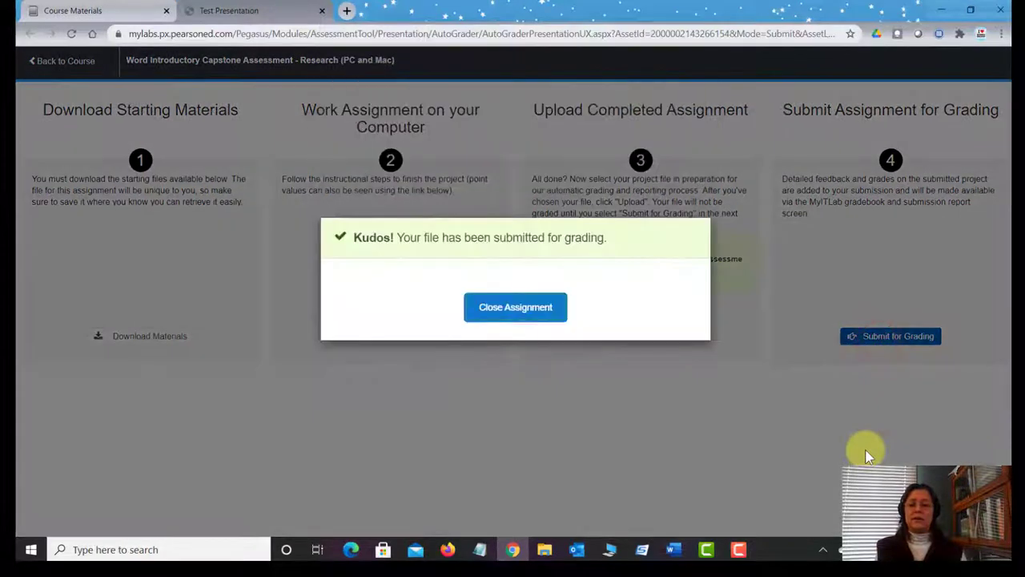
pyautogui.click(527, 309)
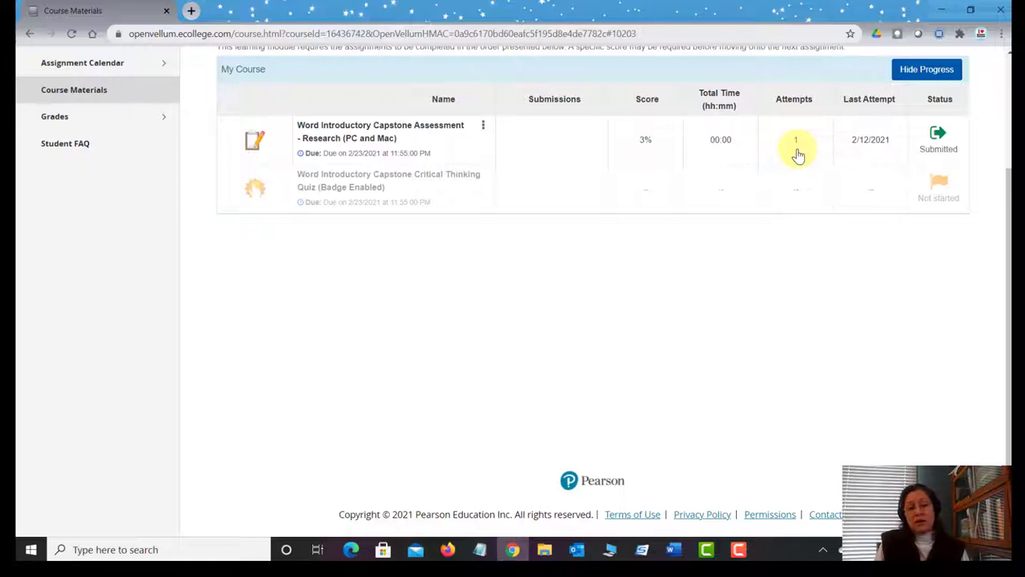
# - View the list of submissions and their grades for the Word Introductory Capstone Assessment
pyautogui.click(484, 129)
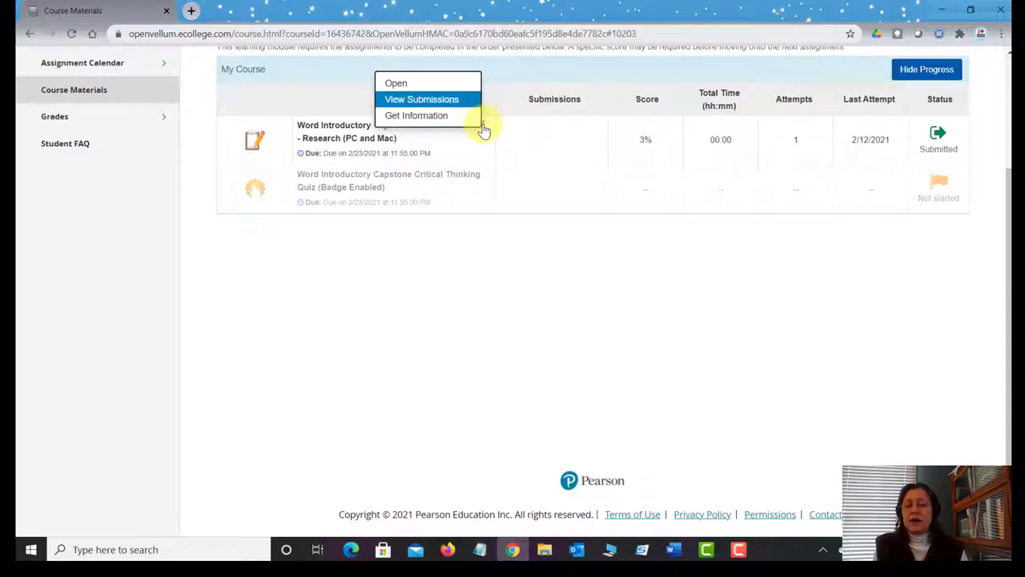
pyautogui.click(453, 101)
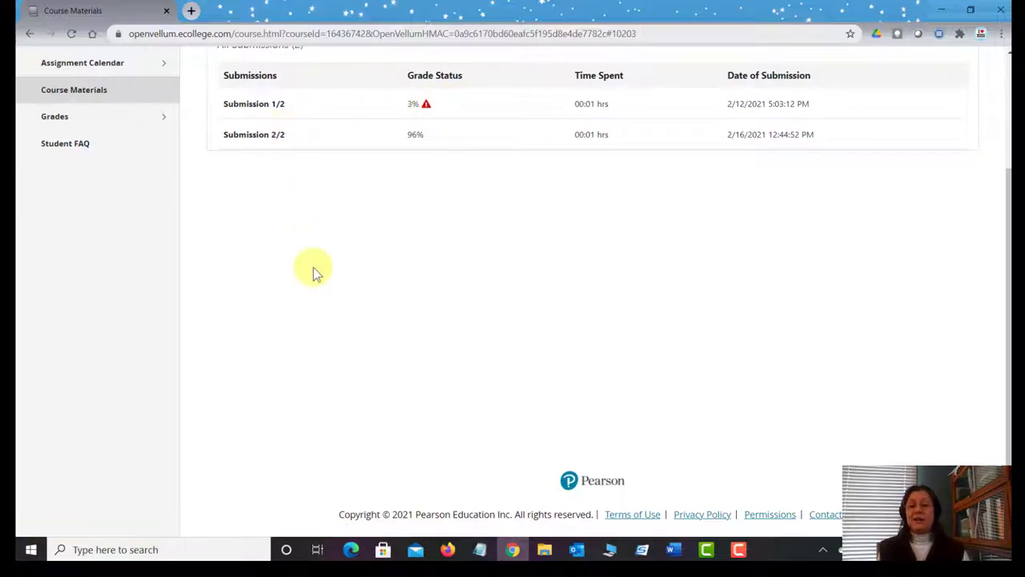
pyautogui.scroll(2, 314, 278)
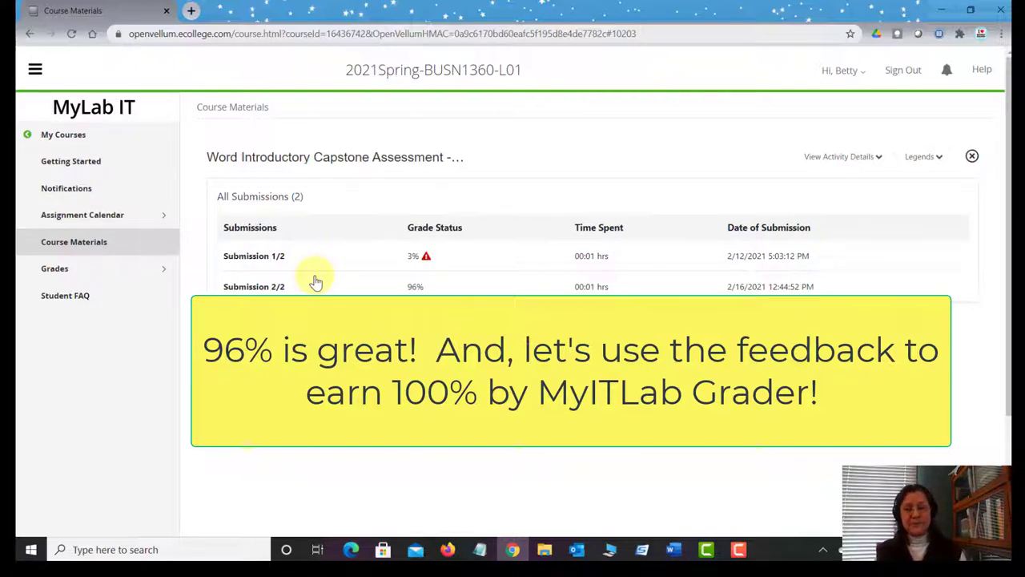
# - Return to the course materials and reopen the Word Capstone Quiz and Critical Thinking Grader in Module 1: Word Critical Thinking Capstone
pyautogui.click(67, 242)
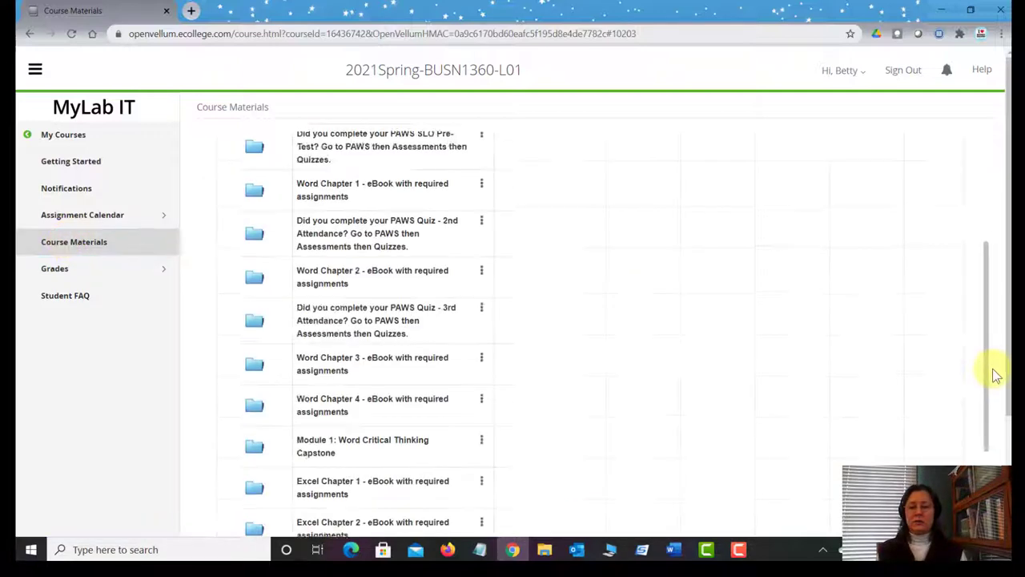
pyautogui.moveTo(993, 375); pyautogui.dragTo(994, 437)
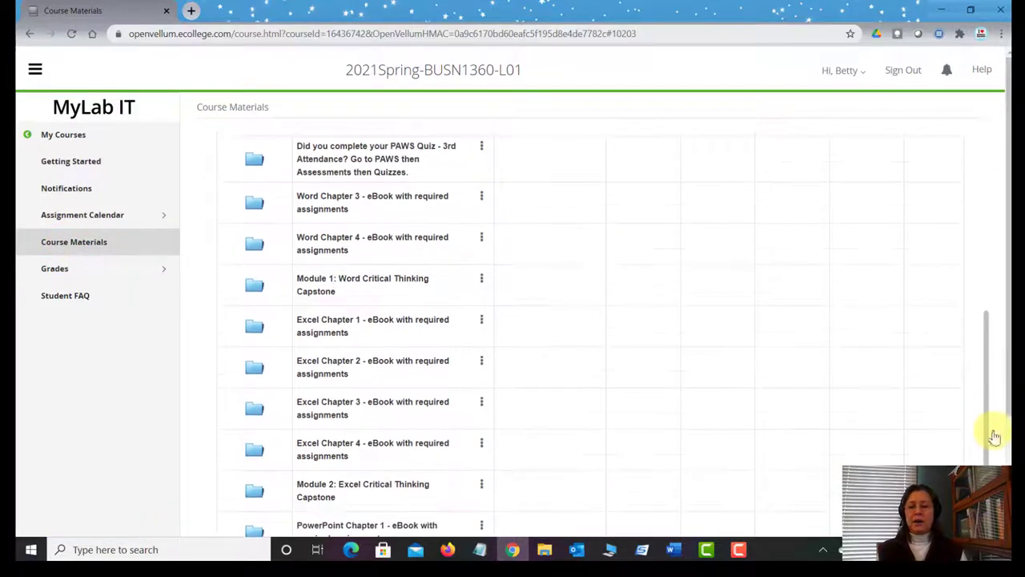
pyautogui.click(344, 280)
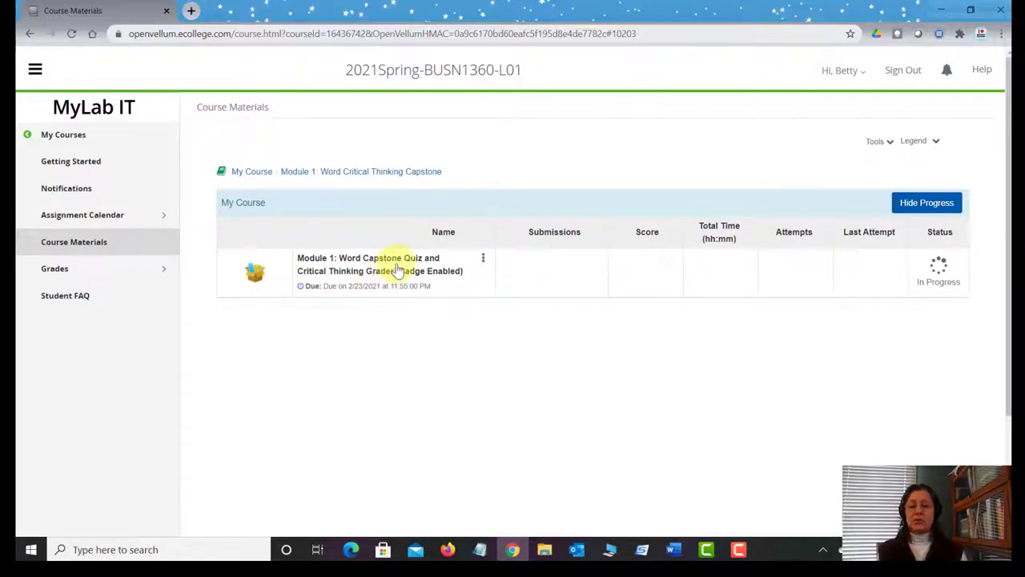
pyautogui.click(398, 271)
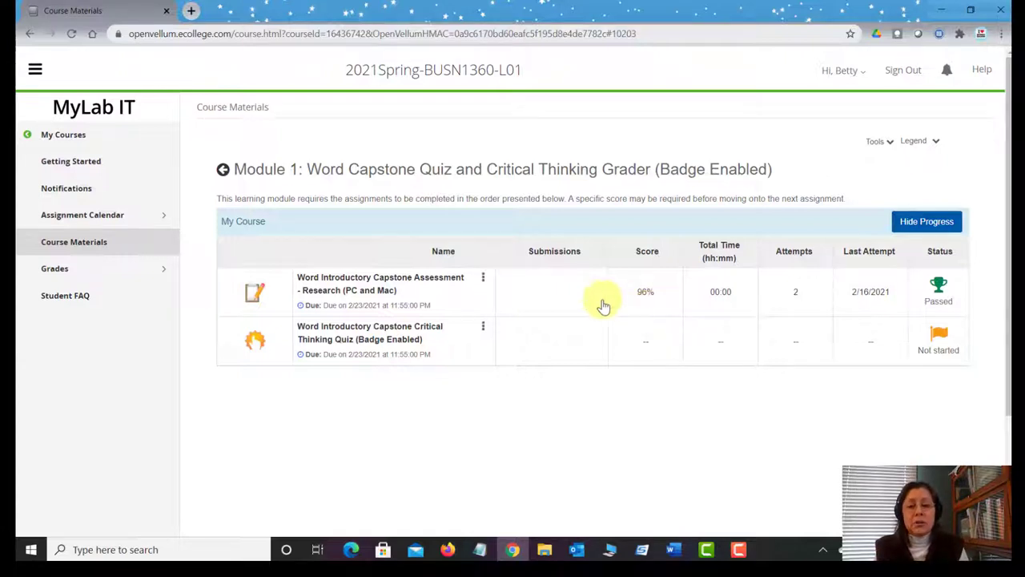
# - View the submissions of the Word Introductory Capstone Assessment and open the score card for Submission 2/2
pyautogui.click(483, 276)
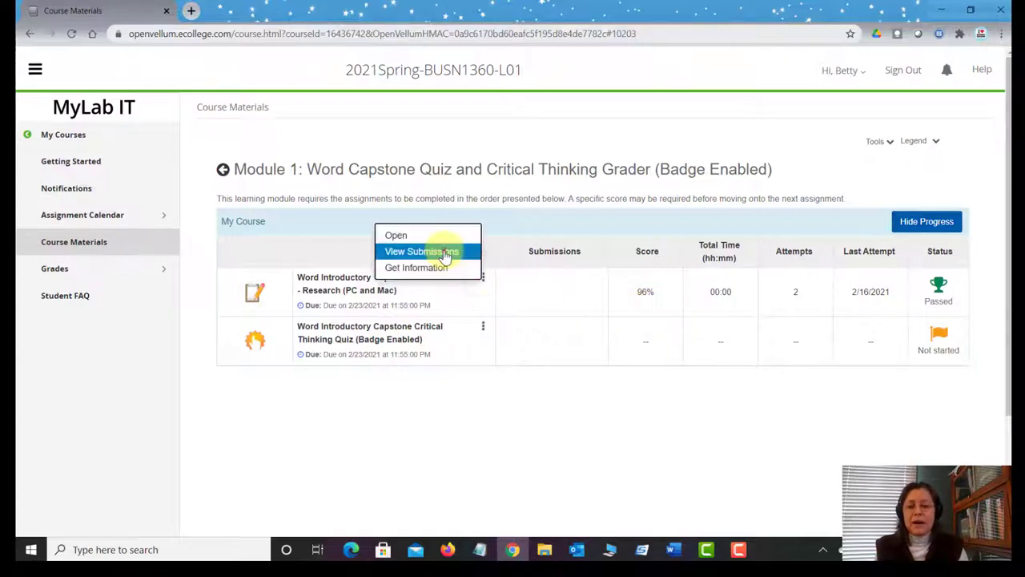
pyautogui.click(443, 251)
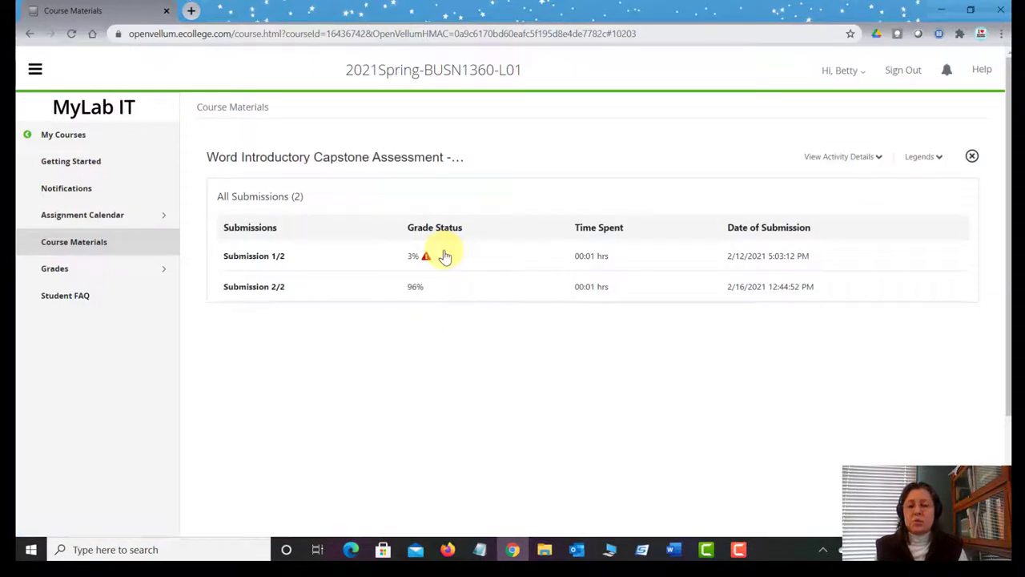
pyautogui.click(264, 288)
pyautogui.moveTo(1008, 190); pyautogui.dragTo(1008, 266)
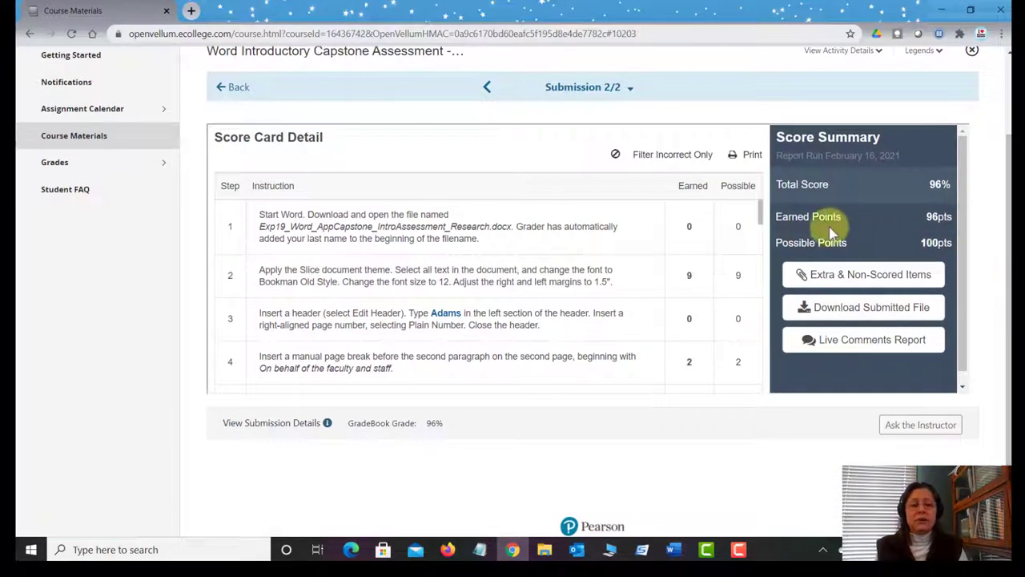
# - Find step 12 in the score card and expand its feedback to examine where points were lost
pyautogui.moveTo(761, 217); pyautogui.dragTo(766, 281)
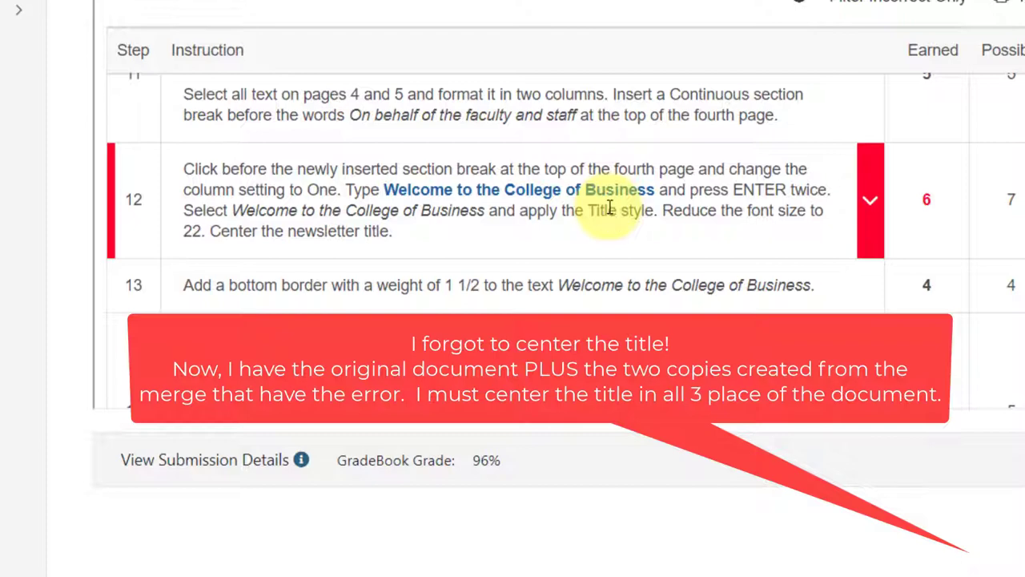
pyautogui.click(870, 202)
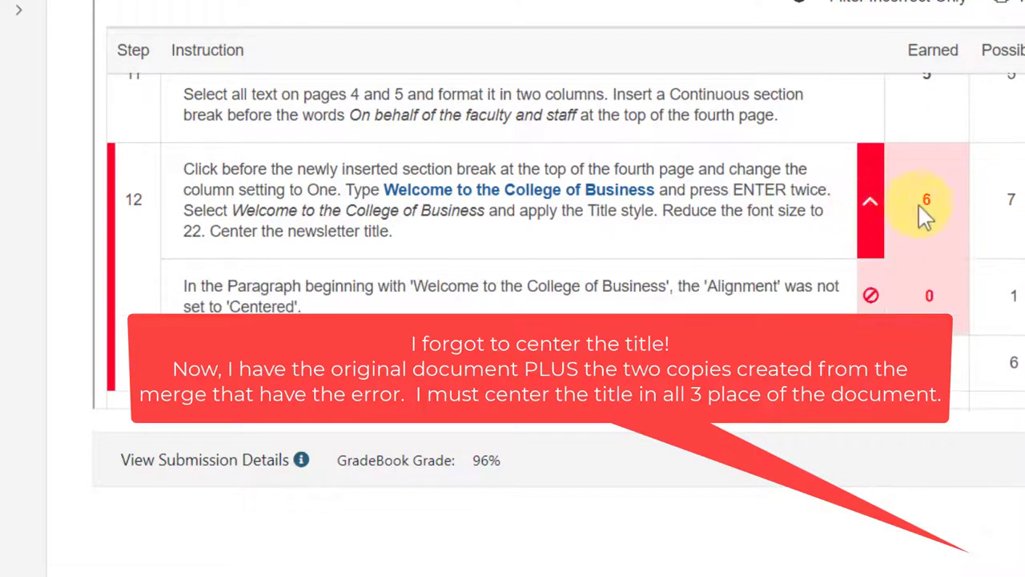
pyautogui.scroll(-3, 1021, 206)
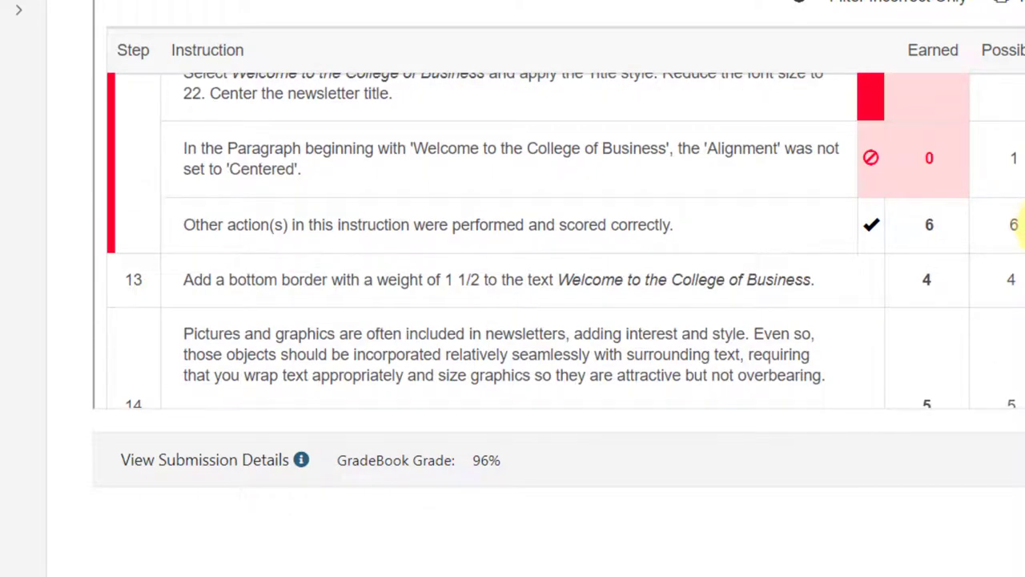
# - Download the Live Comments Report for Submission 2/2, open it in Word, enable editing and allow the linked data to load
pyautogui.scroll(2, 1019, 225)
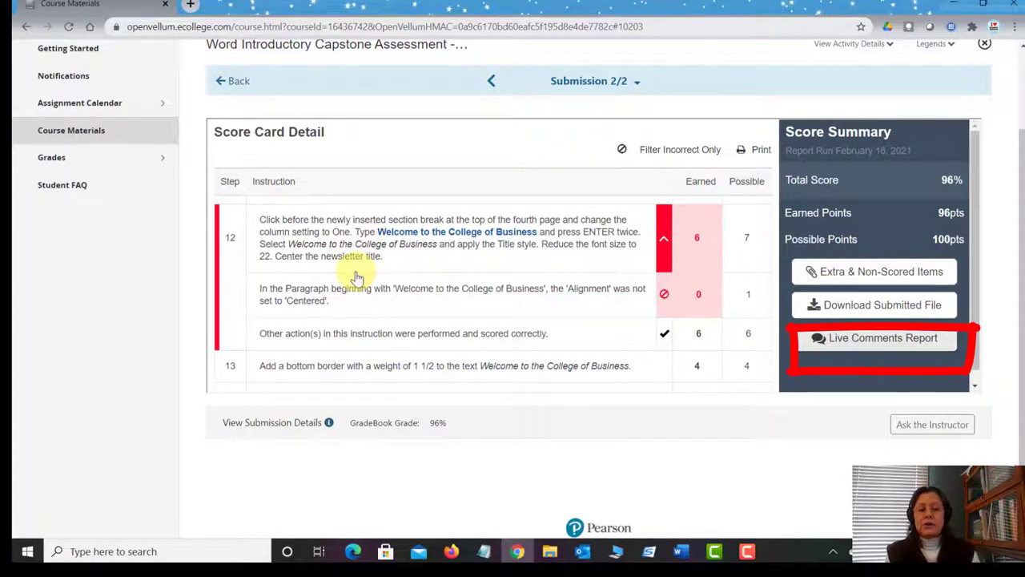
pyautogui.click(849, 345)
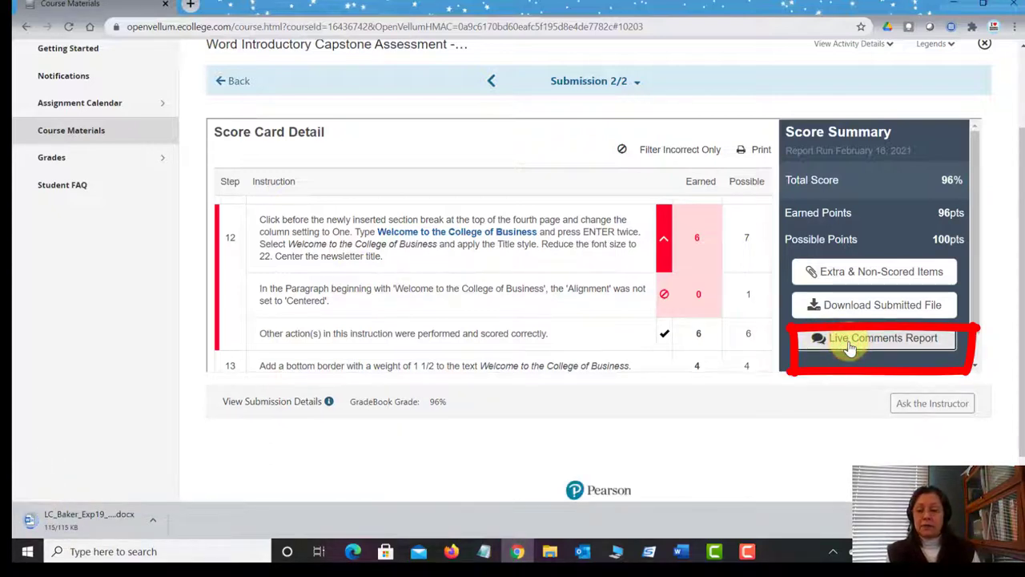
pyautogui.click(77, 521)
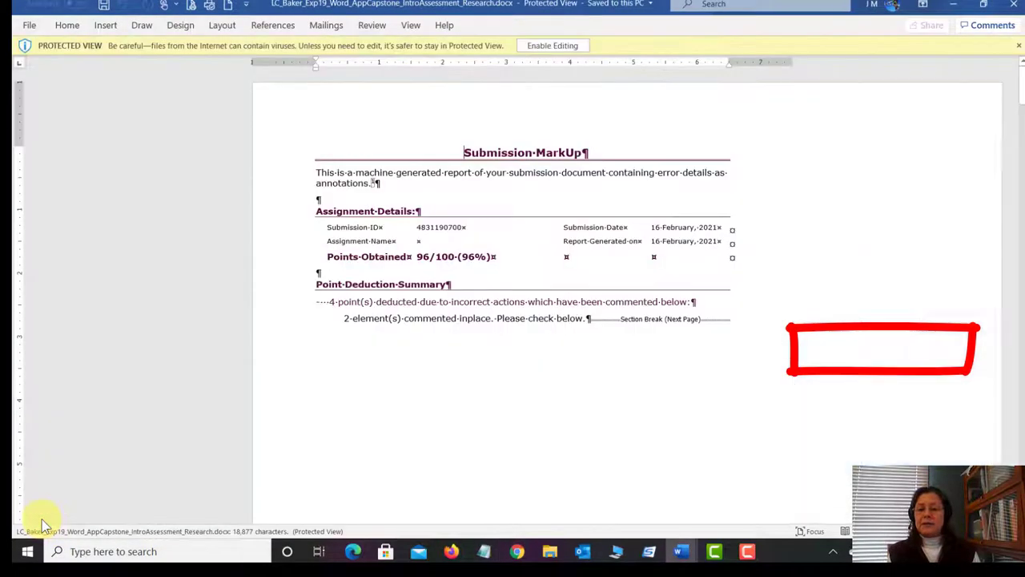
pyautogui.click(553, 45)
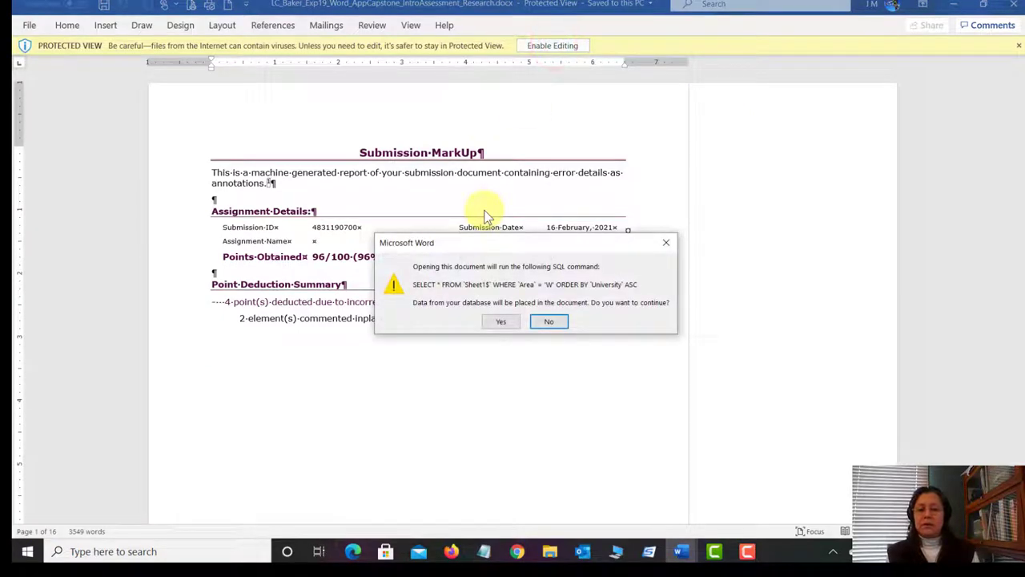
pyautogui.click(499, 320)
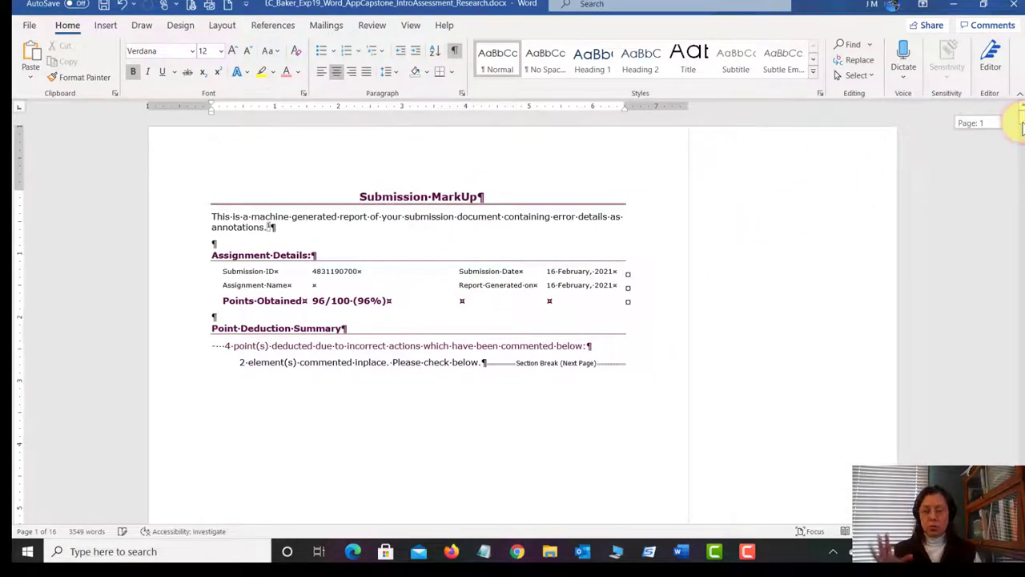
# - Examine the Project Error comment attached to the "Welcome to the College of Business" title, and close the report without saving
pyautogui.moveTo(1020, 125); pyautogui.dragTo(1021, 142)
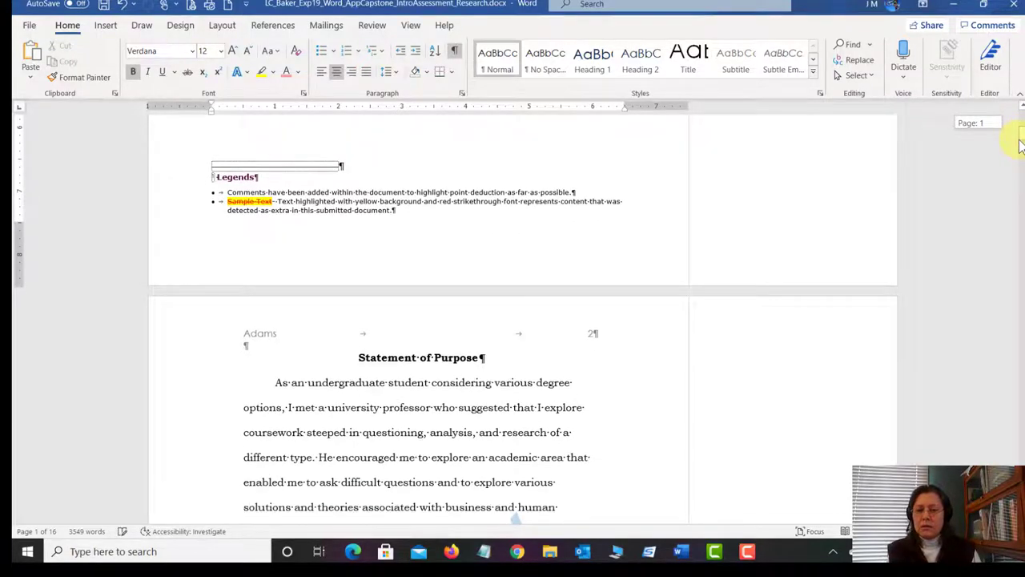
pyautogui.moveTo(1021, 143); pyautogui.dragTo(1009, 222)
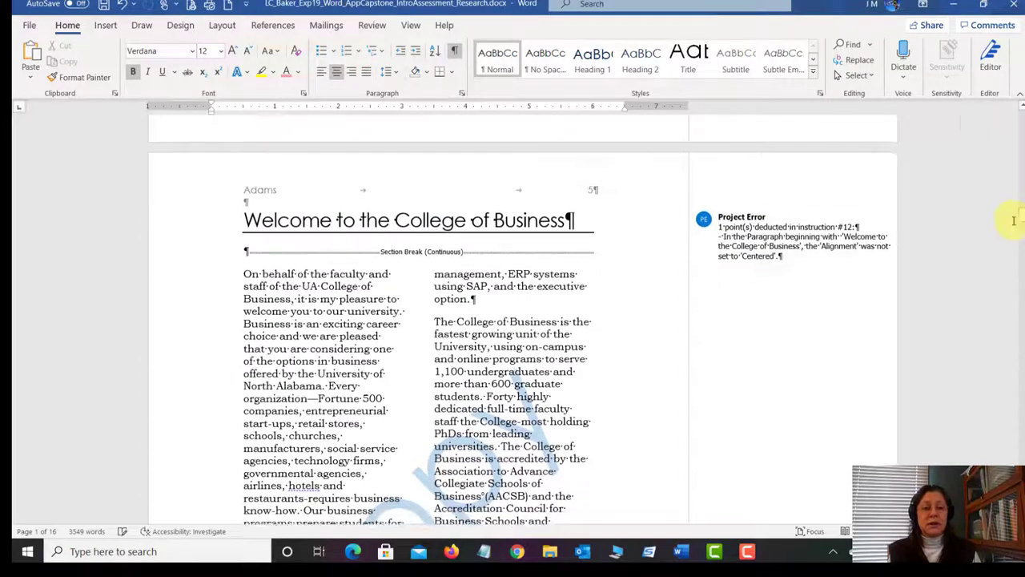
pyautogui.click(767, 221)
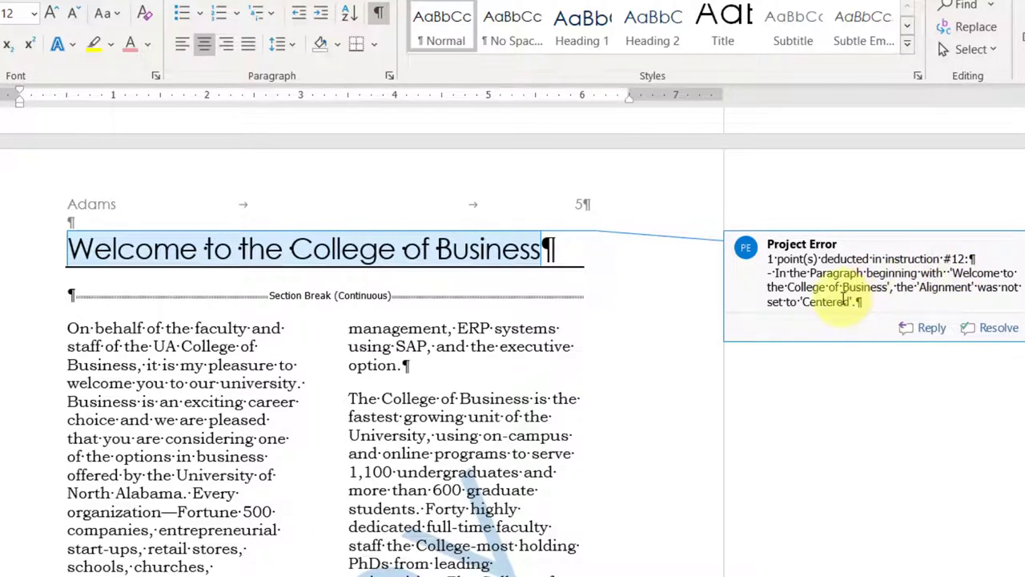
pyautogui.click(280, 245)
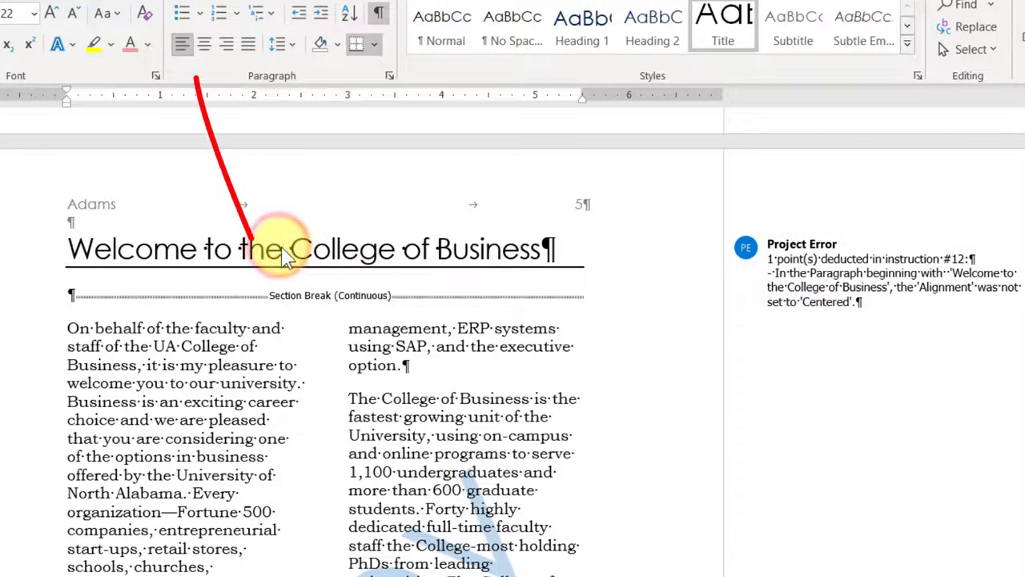
pyautogui.click(281, 248)
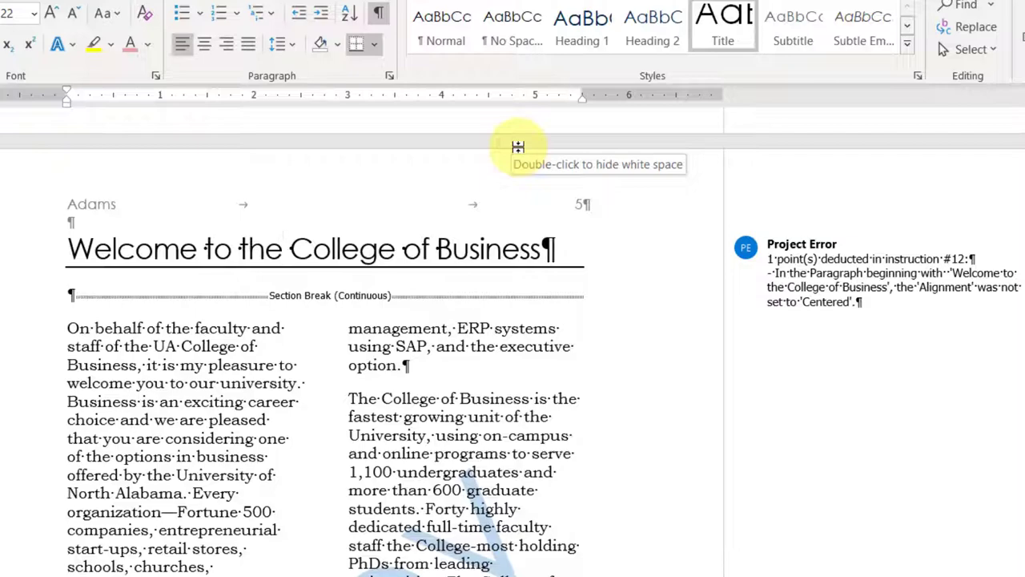
pyautogui.click(1022, 8)
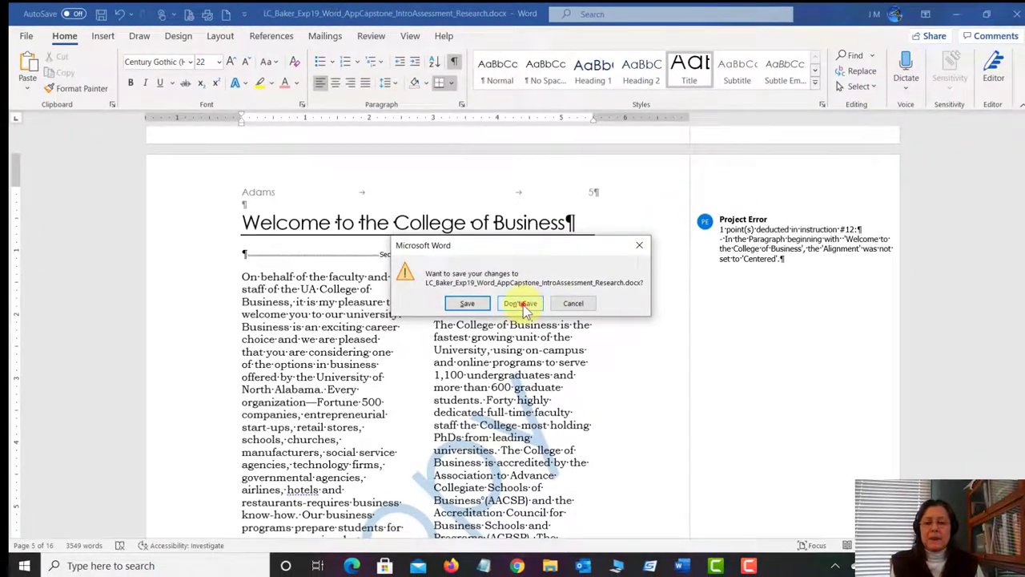
pyautogui.click(523, 304)
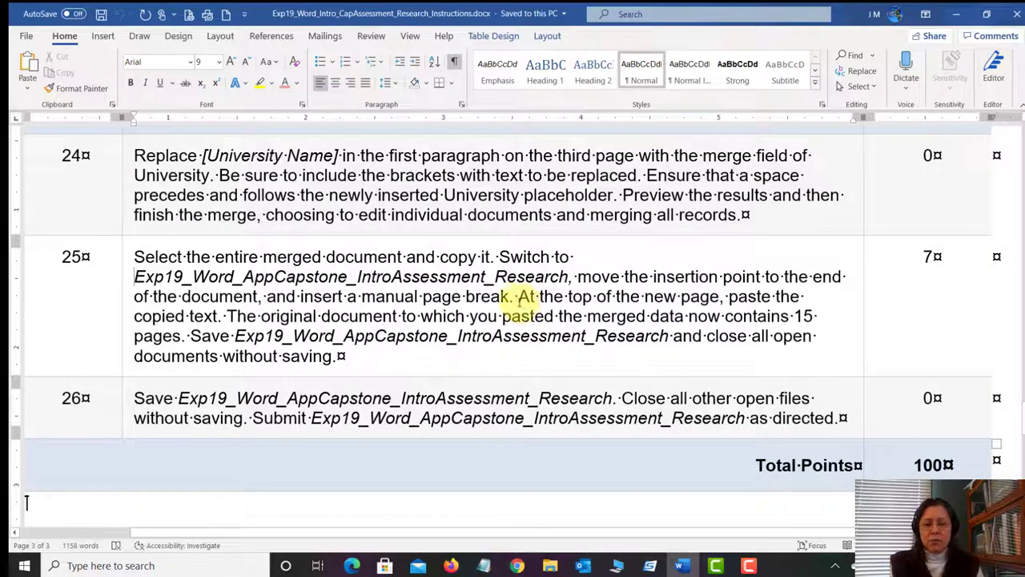
# - Open the original Word_AppCapstone_IntroAssessment_Research document from the Word-Capstone folder, allowing its merge data to load
pyautogui.click(26, 36)
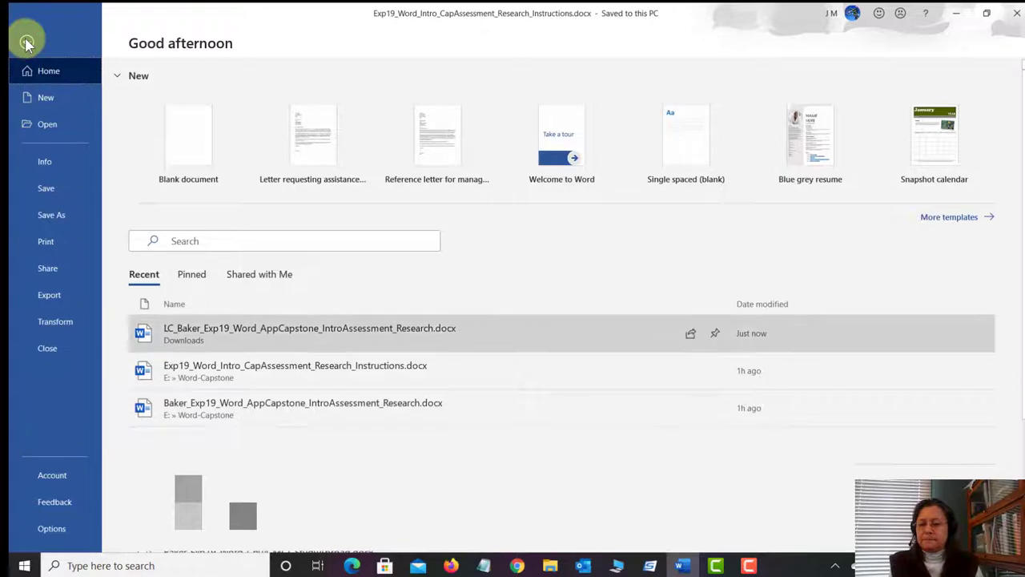
pyautogui.click(235, 417)
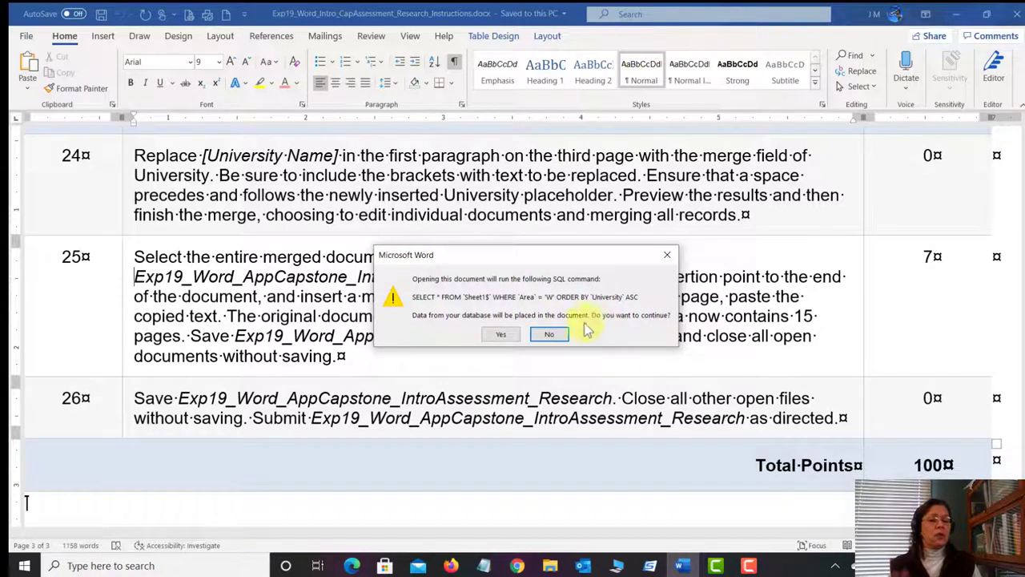
pyautogui.click(503, 334)
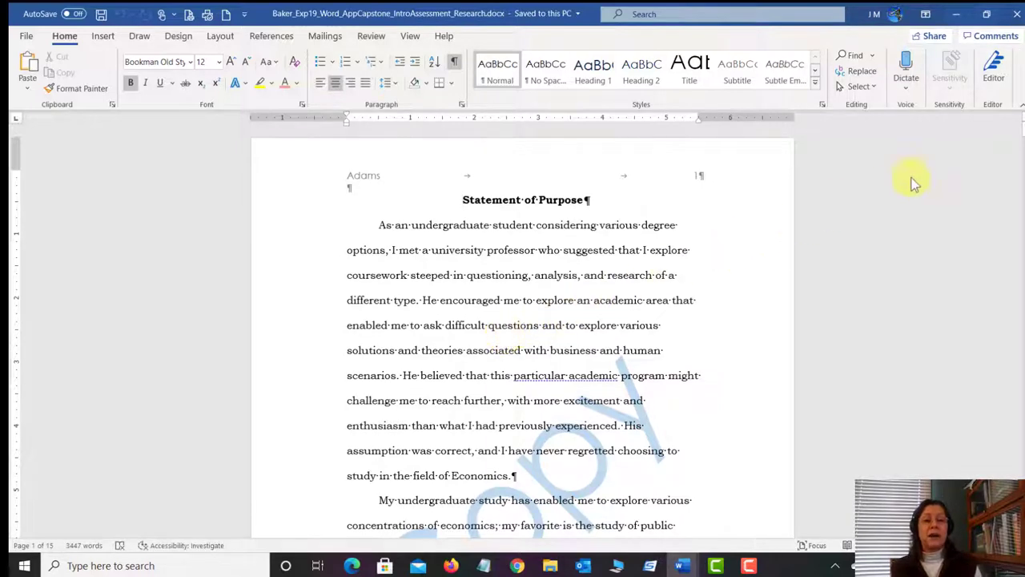
# - Center the "Welcome to the College of Business" title on pages 4, 9 and 14, and save and close the document
pyautogui.moveTo(1019, 130); pyautogui.dragTo(1017, 214)
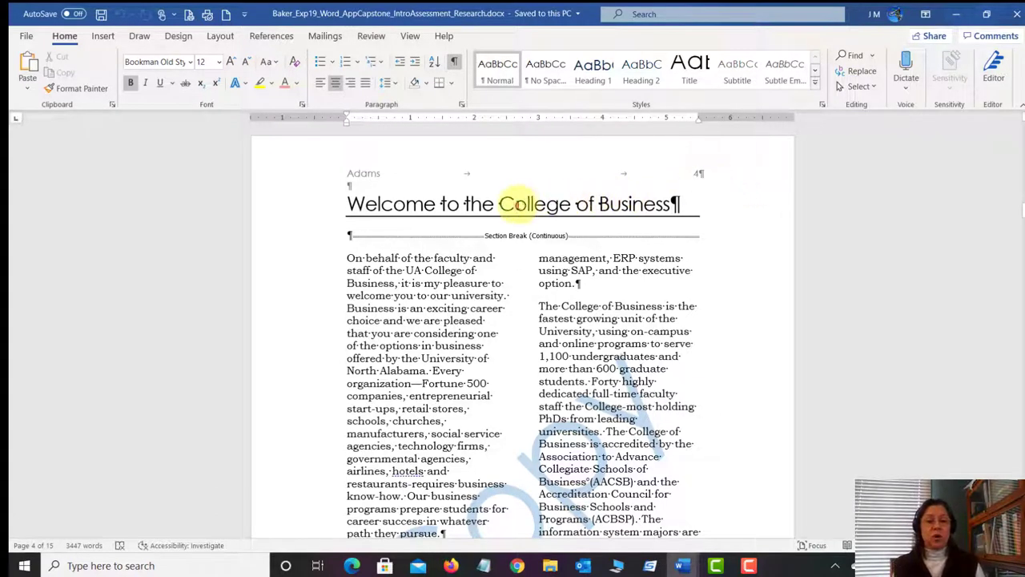
pyautogui.click(515, 203)
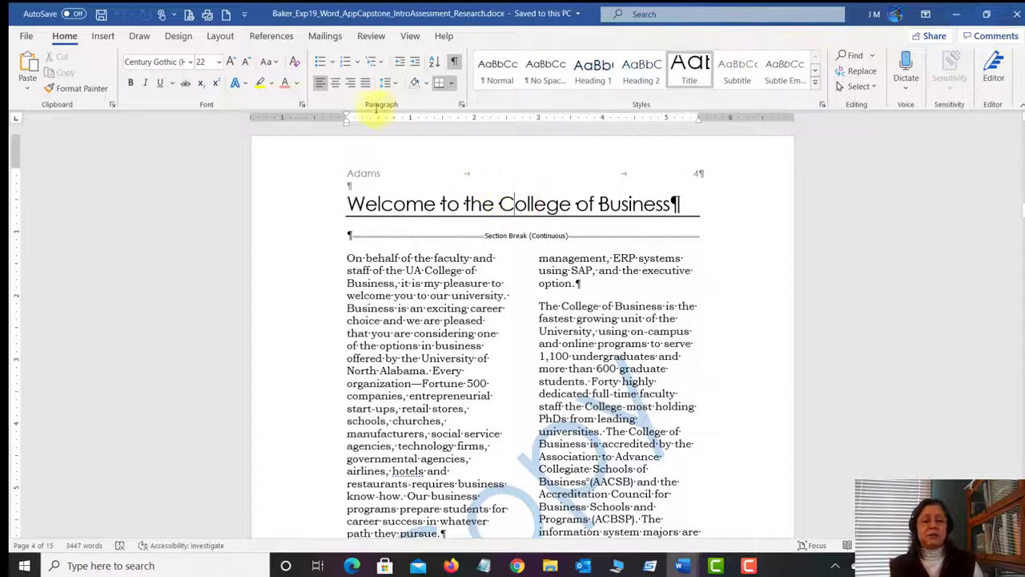
pyautogui.click(336, 84)
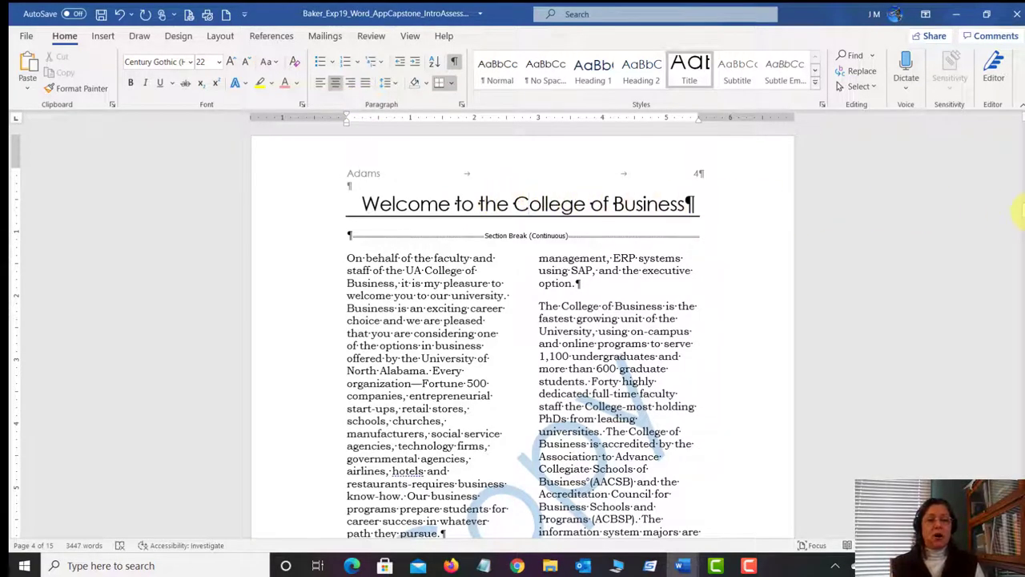
pyautogui.moveTo(1023, 210); pyautogui.dragTo(1023, 342)
pyautogui.click(548, 264)
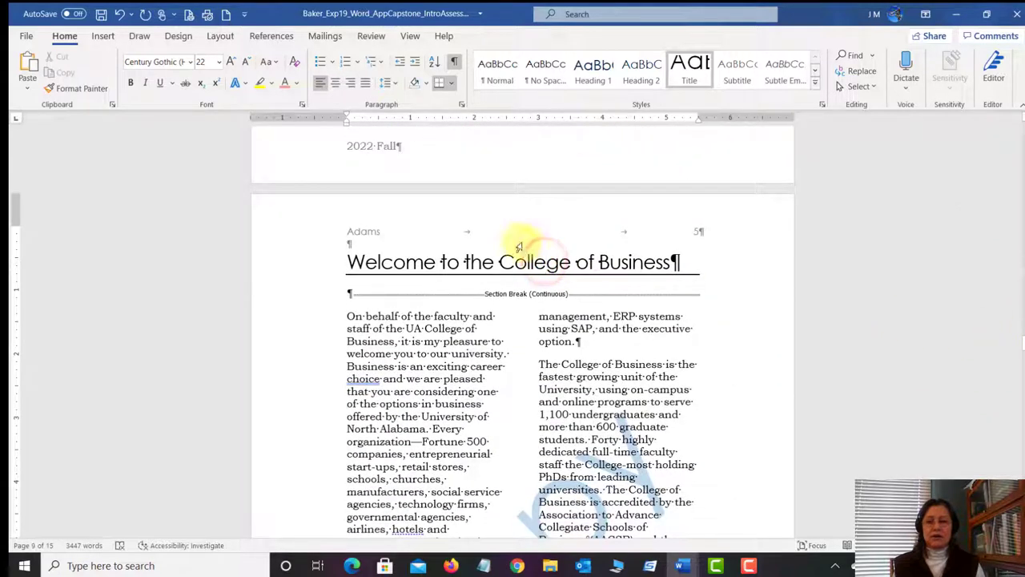
pyautogui.click(334, 83)
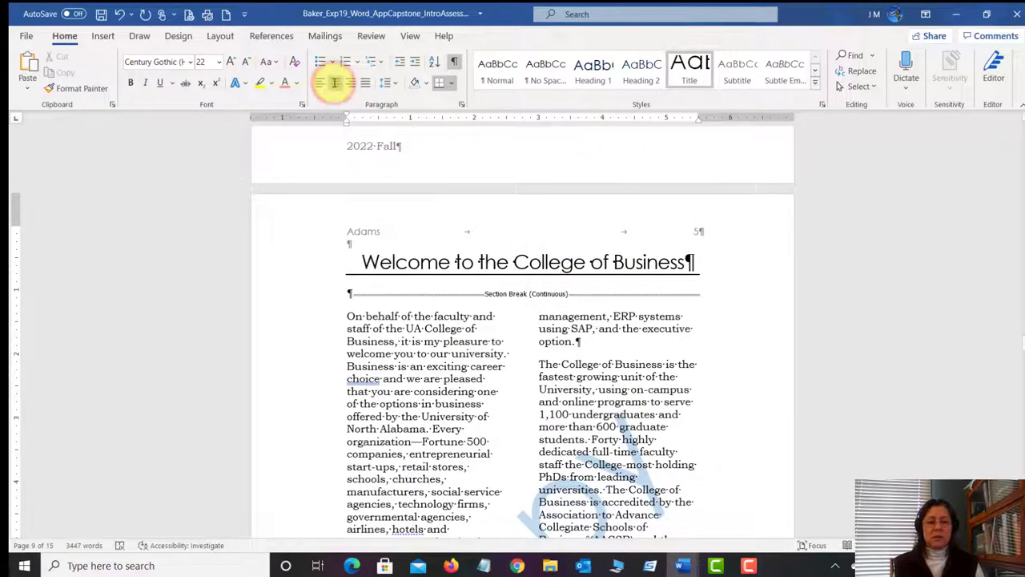
pyautogui.moveTo(1021, 340); pyautogui.dragTo(1021, 467)
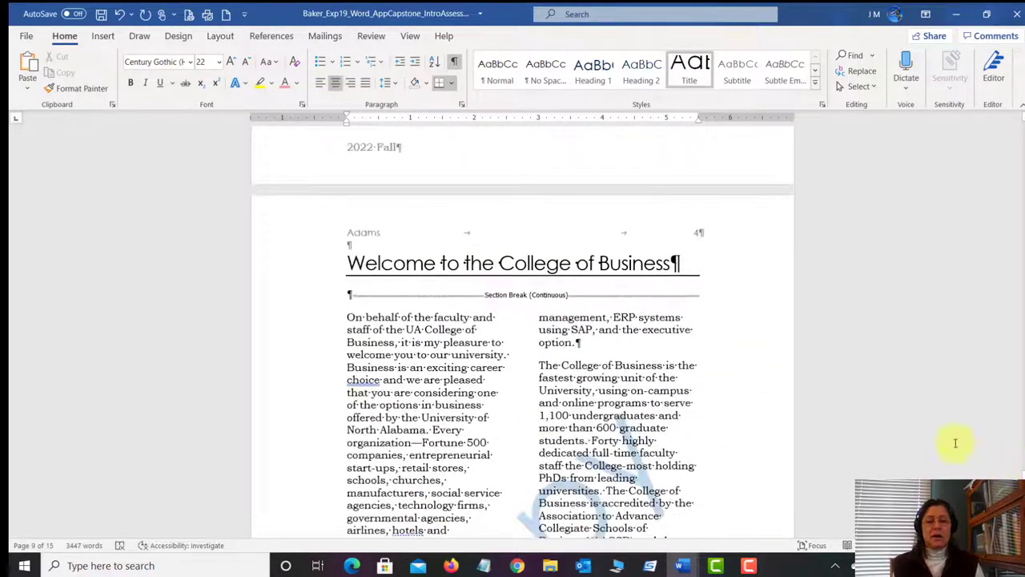
pyautogui.click(493, 258)
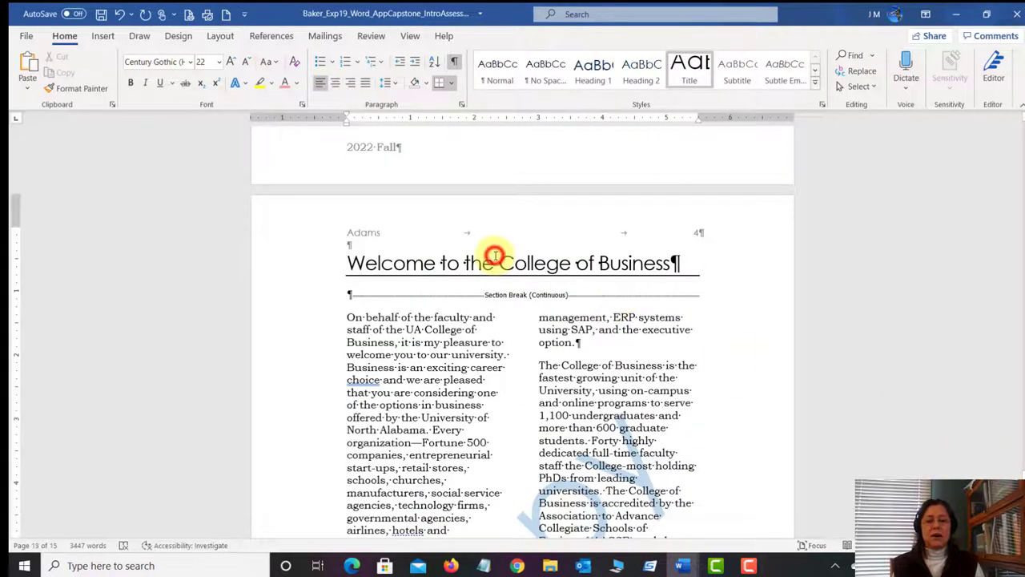
pyautogui.click(336, 83)
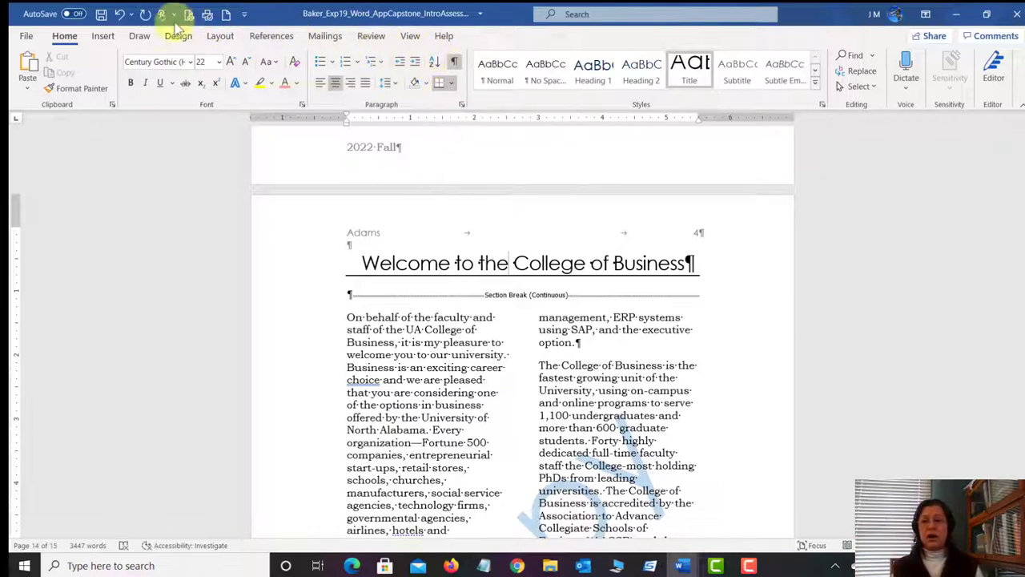
pyautogui.click(102, 14)
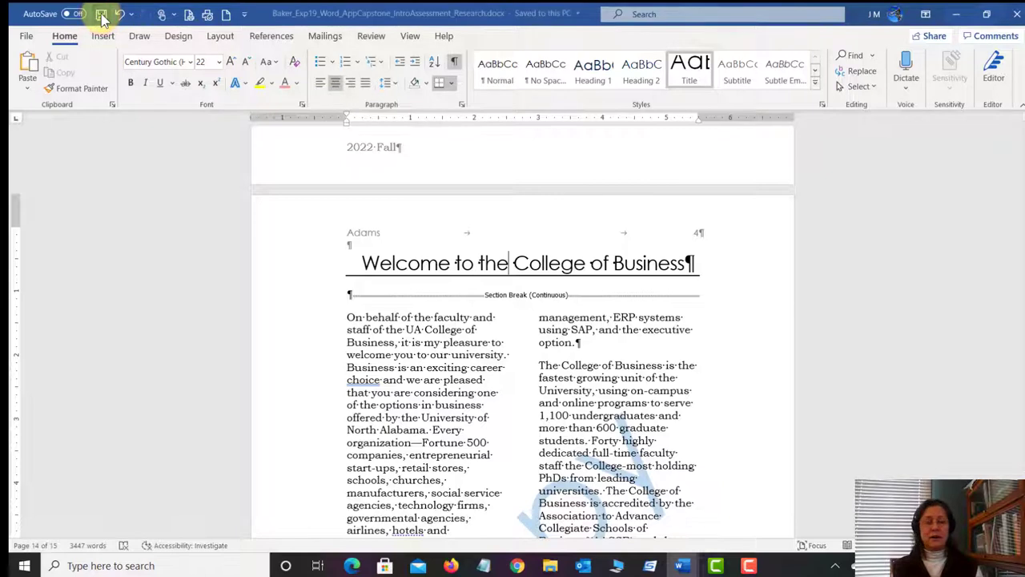
pyautogui.click(1016, 16)
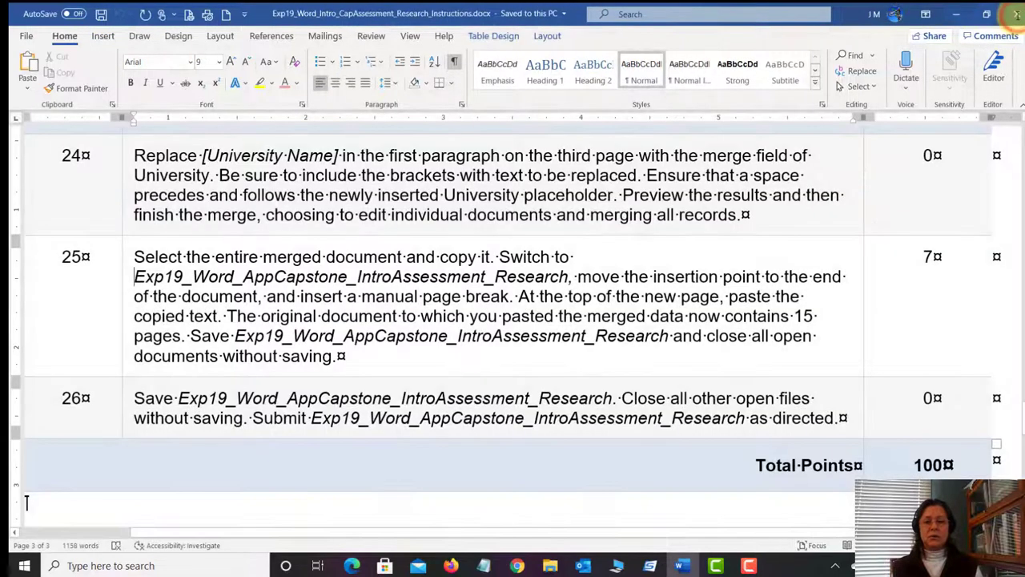
# - Switch to Chrome and return to the course materials to open the Module 1: Word Critical Thinking Capstone folder
pyautogui.click(518, 566)
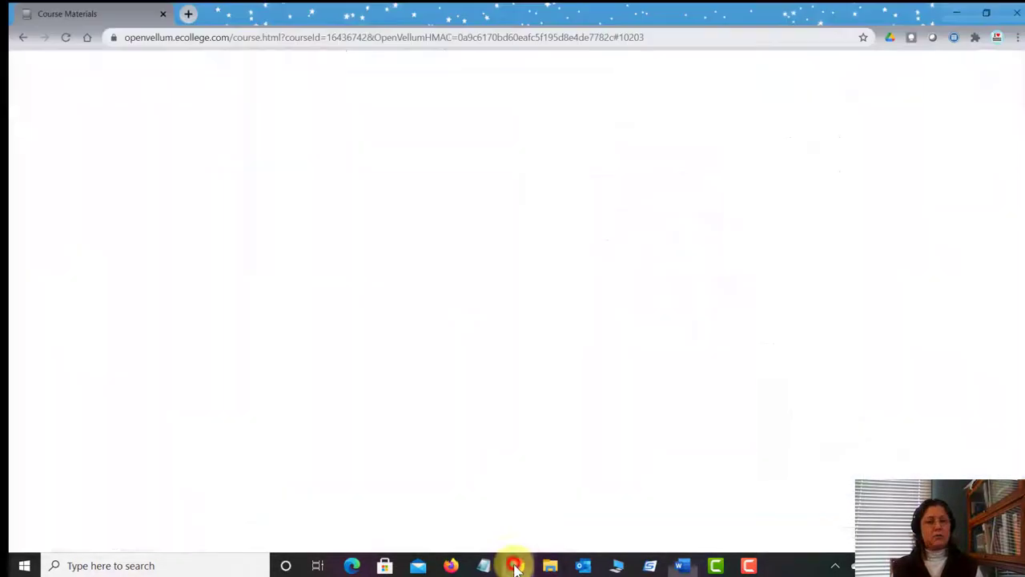
pyautogui.click(596, 462)
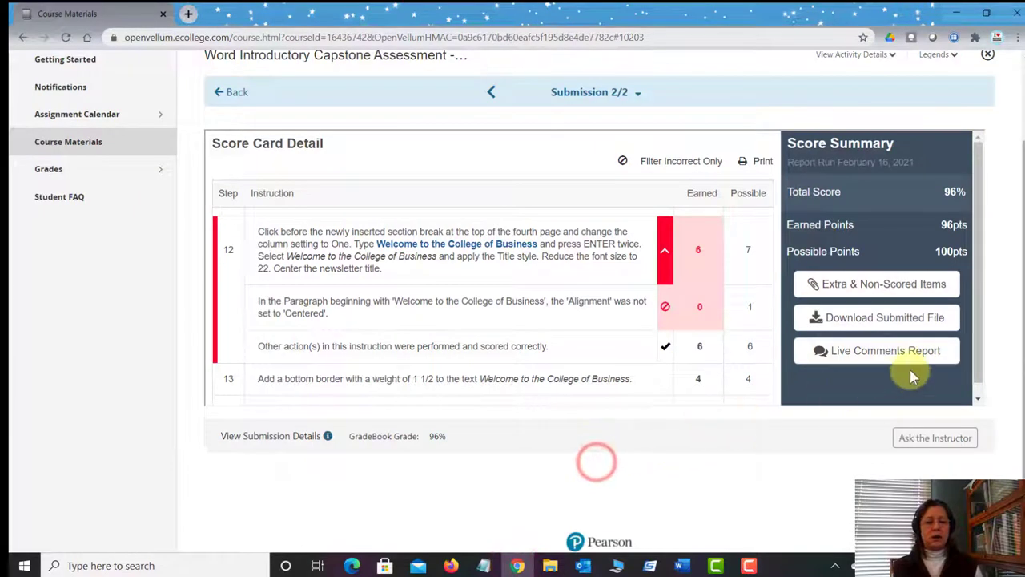
pyautogui.moveTo(1019, 335); pyautogui.dragTo(1020, 240)
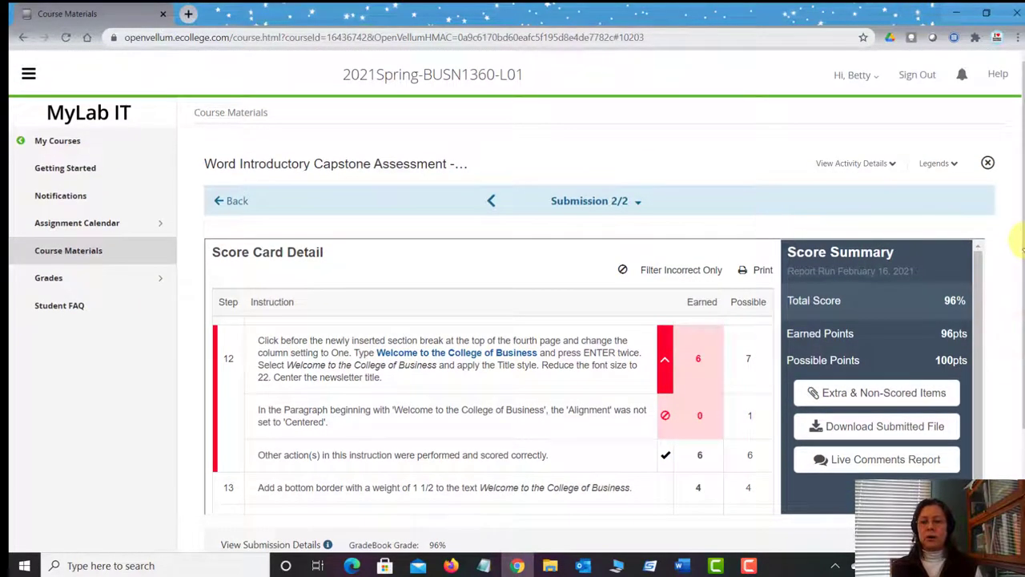
pyautogui.click(58, 250)
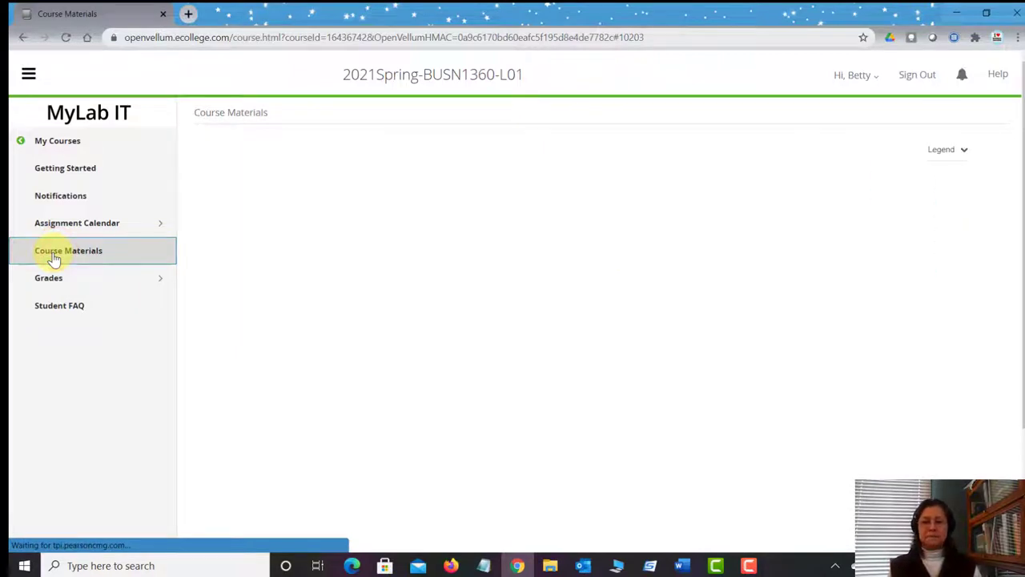
pyautogui.moveTo(1000, 201); pyautogui.dragTo(994, 359)
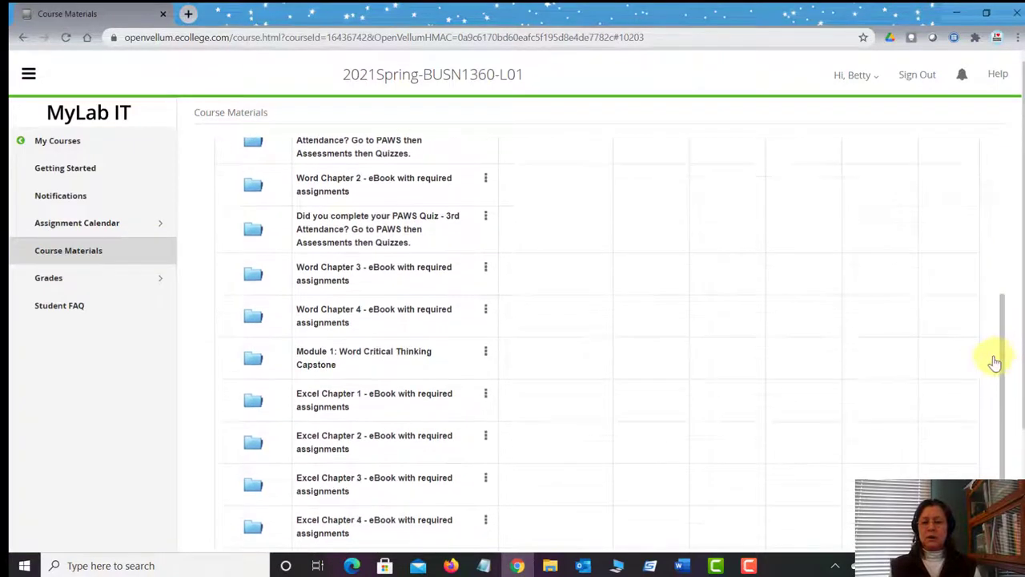
pyautogui.click(394, 358)
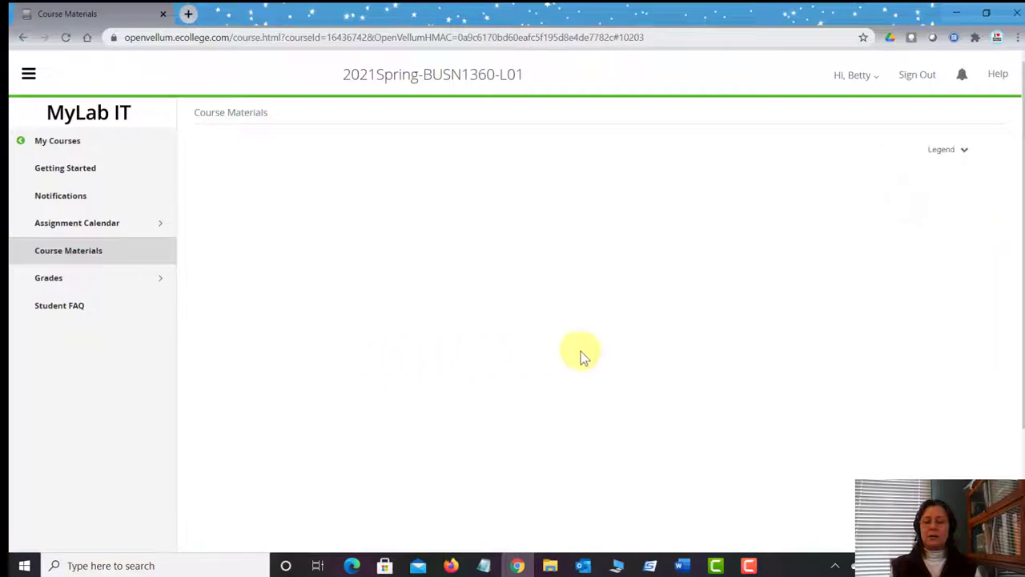
# - Choose the corrected AppCapstone_IntroAssessment_Research document from the Word-Capstone folder and upload it as the completed assignment
pyautogui.click(651, 350)
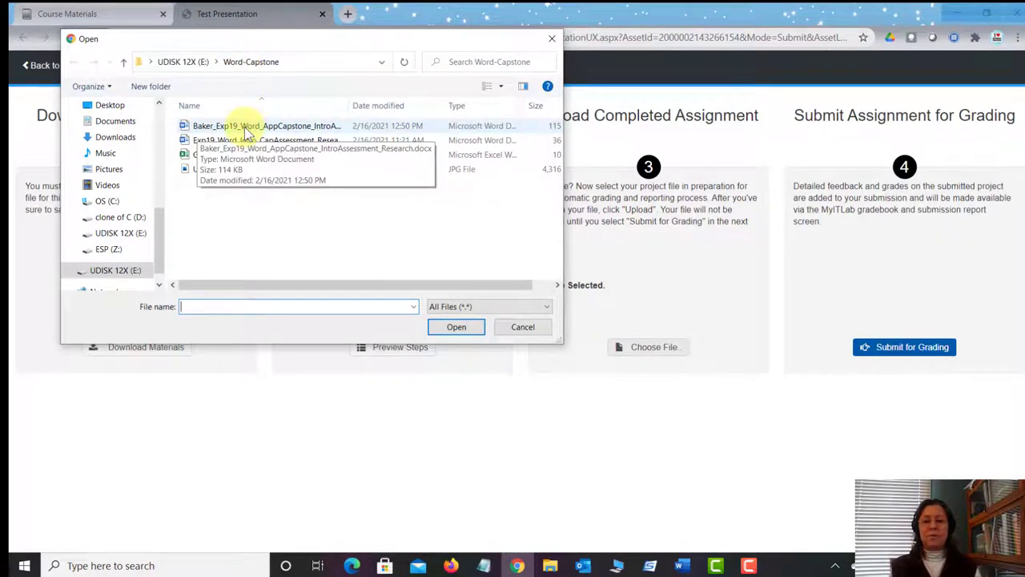
pyautogui.click(301, 128)
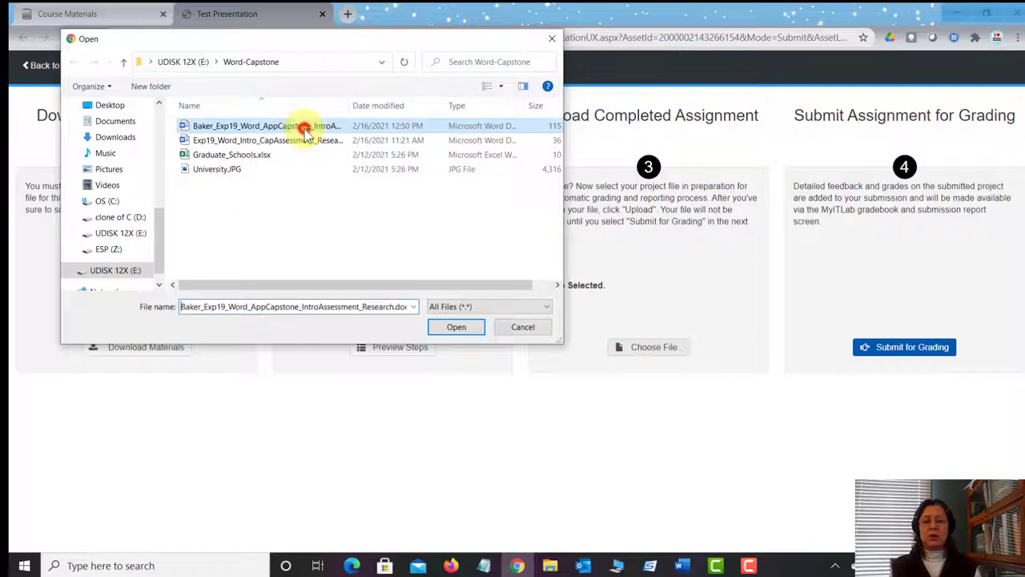
pyautogui.click(463, 330)
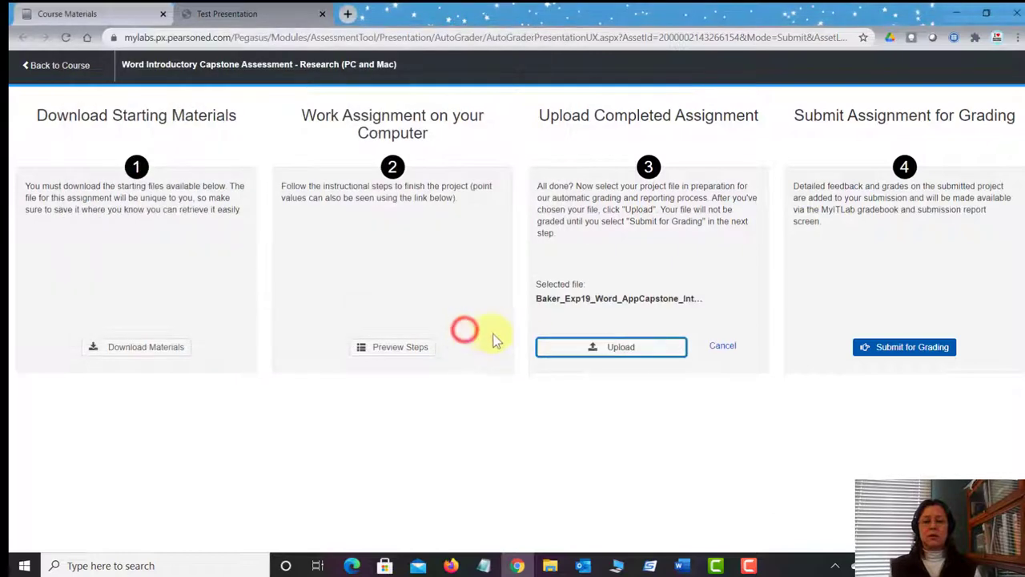
pyautogui.click(613, 356)
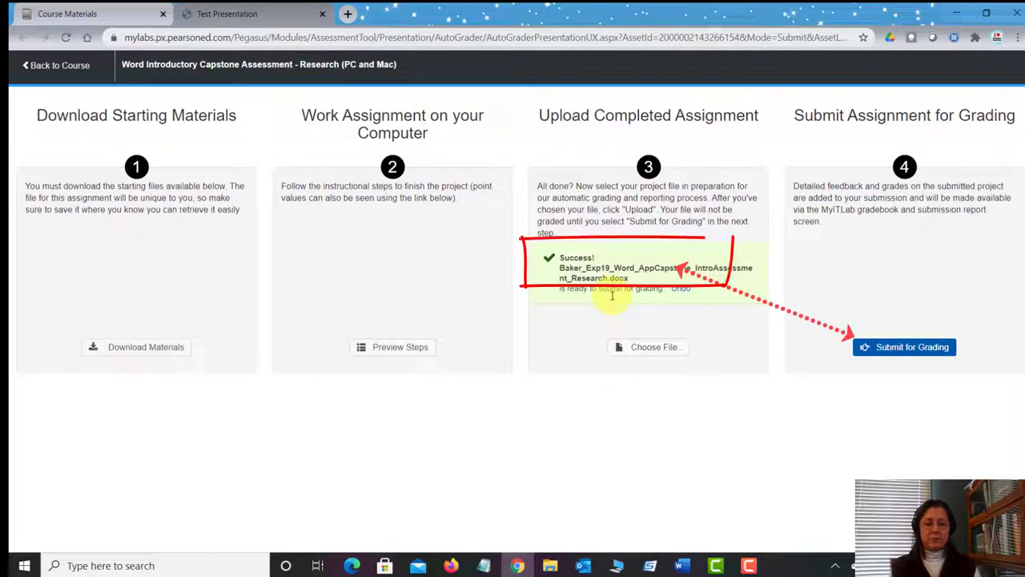
# - Submit the uploaded Research document for grading and close the assignment to return to the Module 1 Word Capstone folder
pyautogui.click(902, 352)
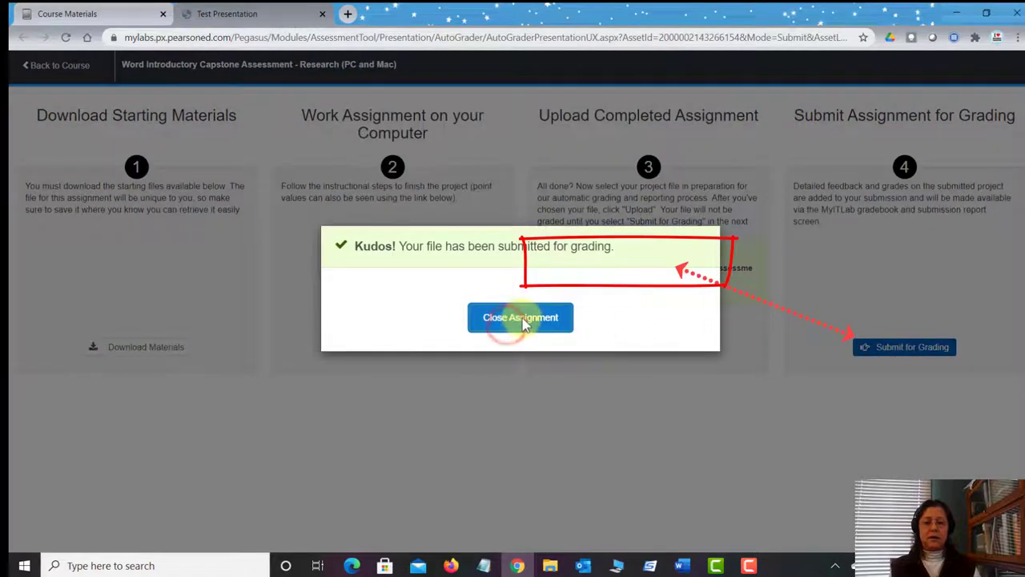
pyautogui.click(522, 319)
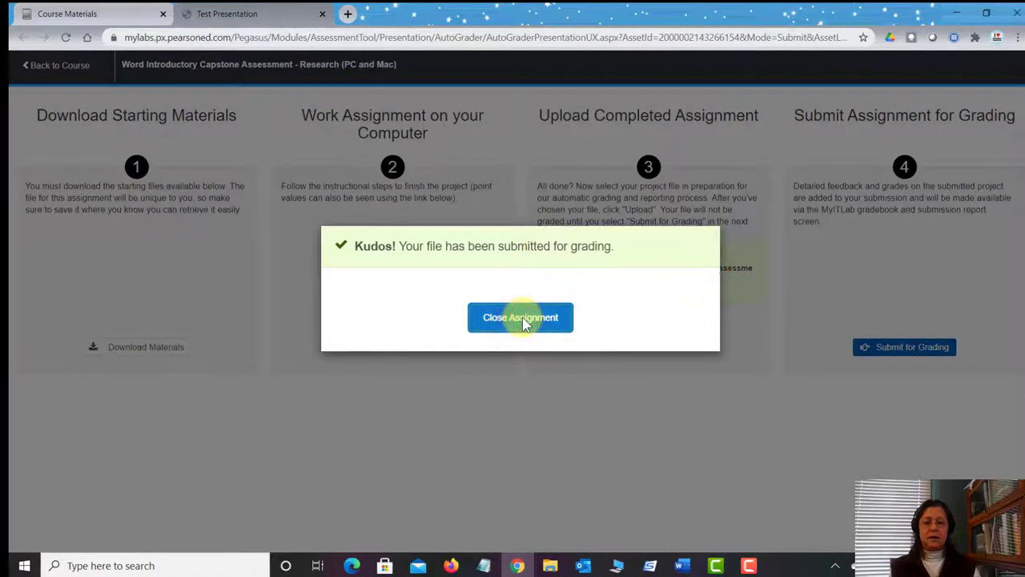
pyautogui.click(539, 319)
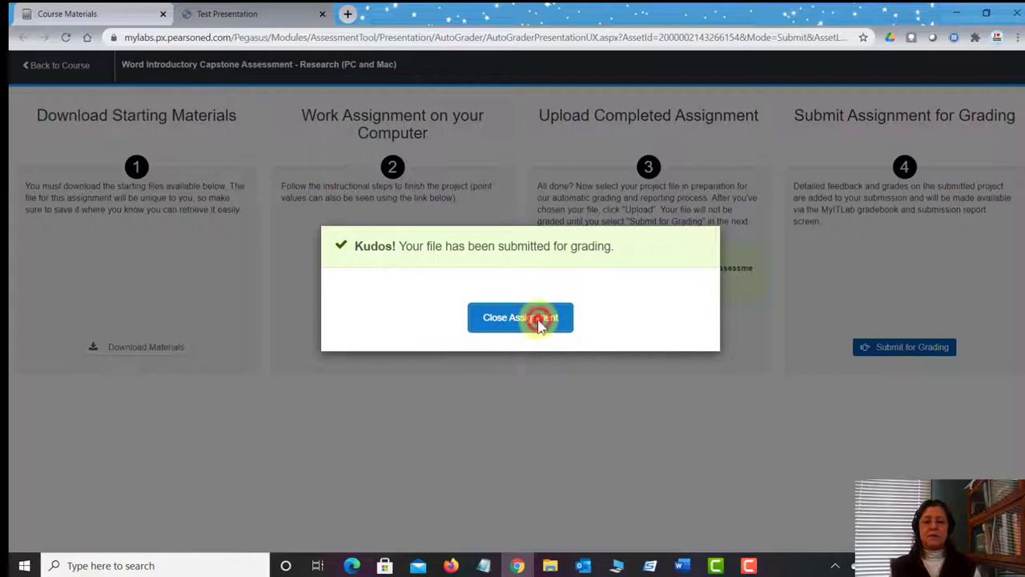
pyautogui.click(534, 320)
pyautogui.click(529, 318)
pyautogui.click(525, 317)
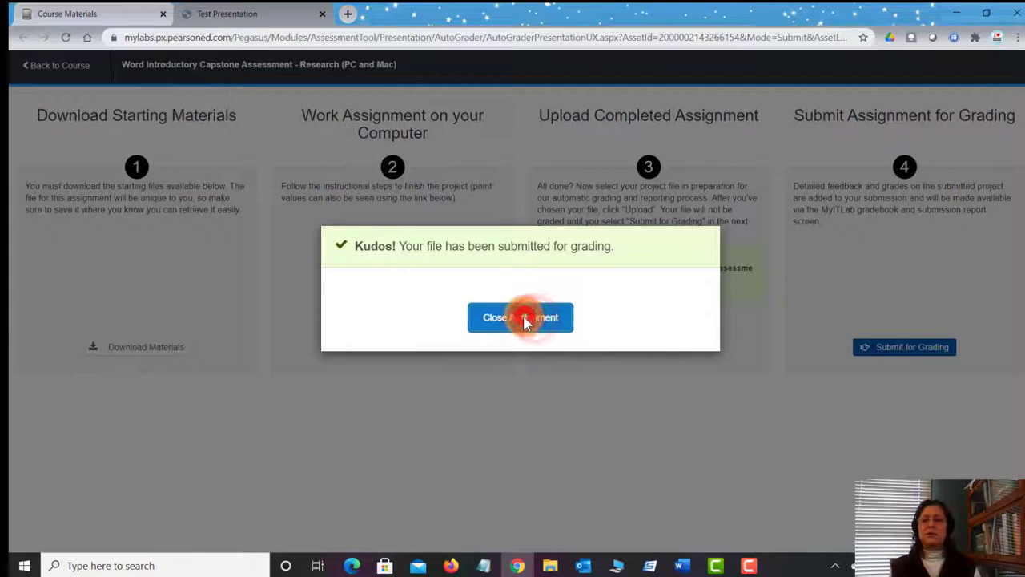
pyautogui.click(324, 14)
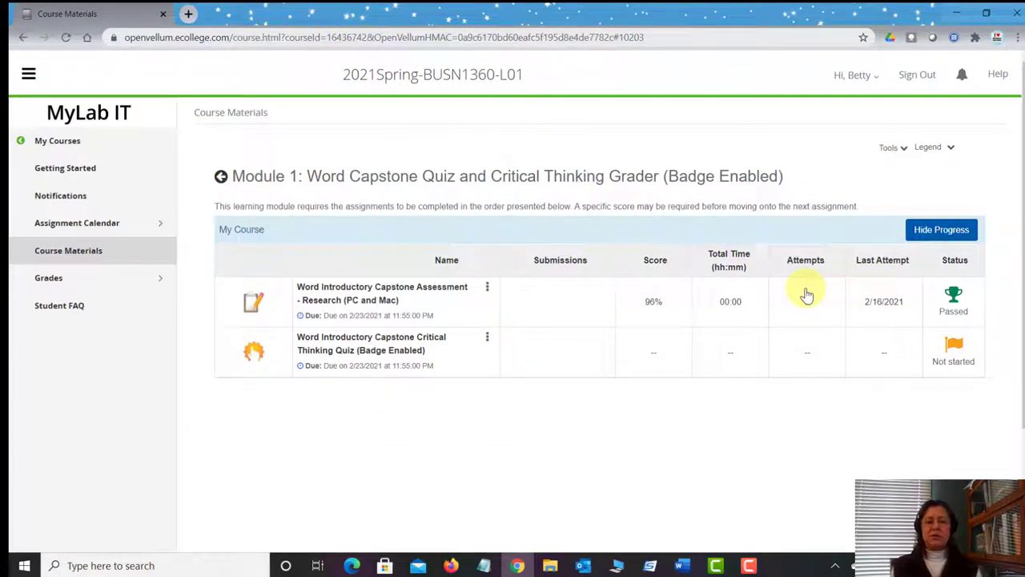
# - View the submissions for Word Introductory Capstone Assessment - Research and open the score card of Submission 3/3
pyautogui.click(487, 288)
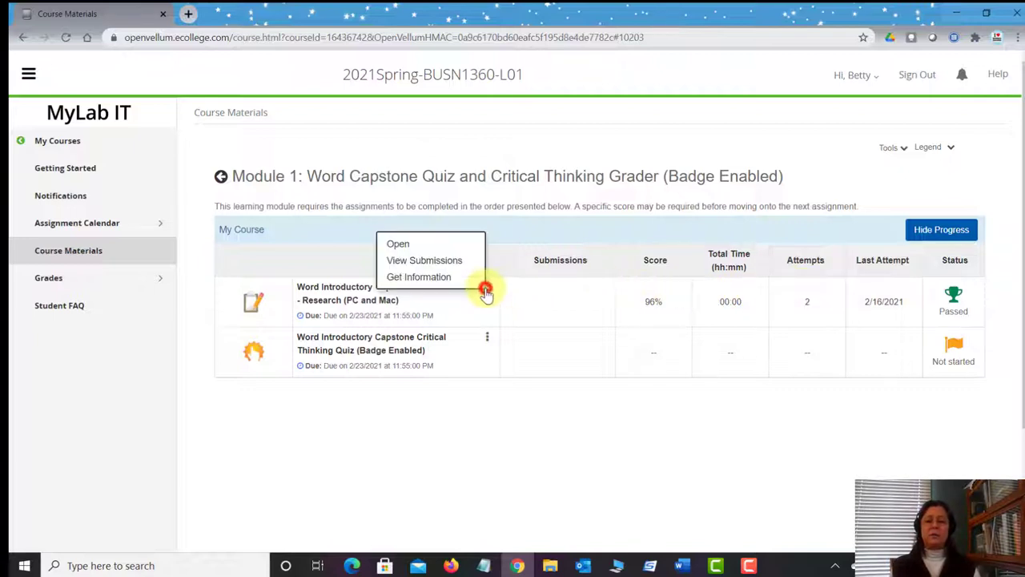
pyautogui.click(447, 260)
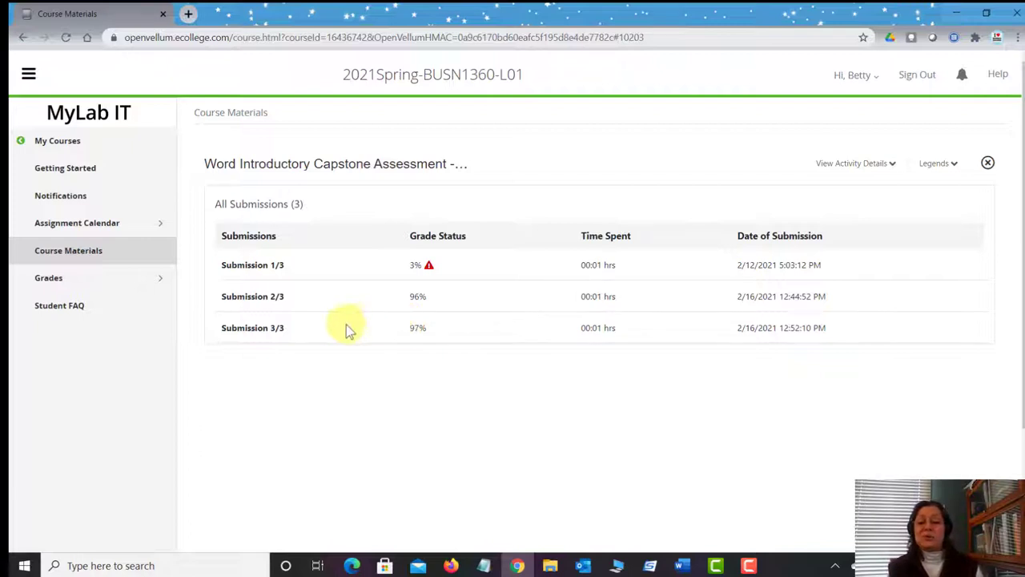
pyautogui.click(272, 333)
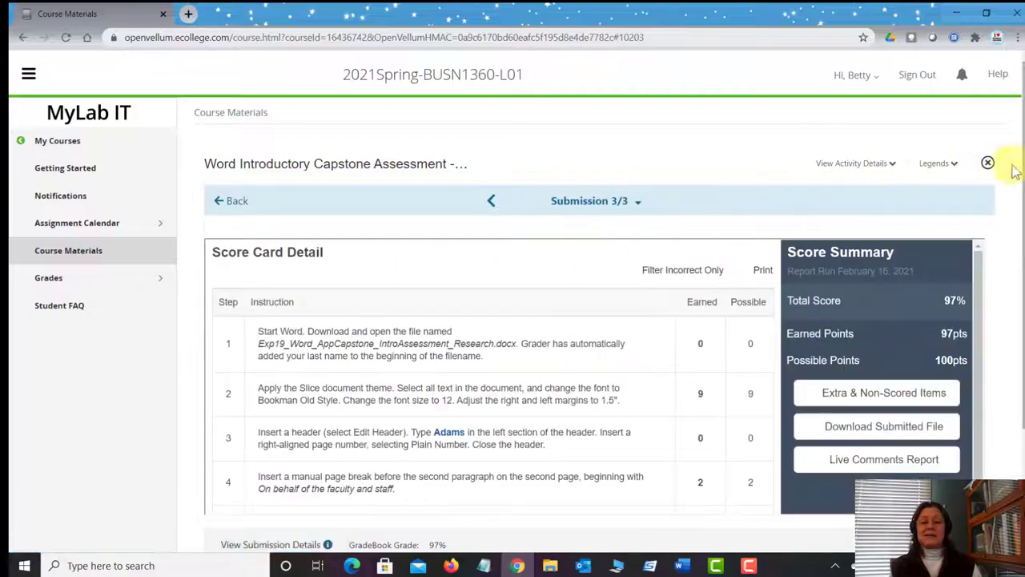
# - Look through the score card for steps with lost points and expand the grading feedback for step 22
pyautogui.scroll(-2, 1020, 160)
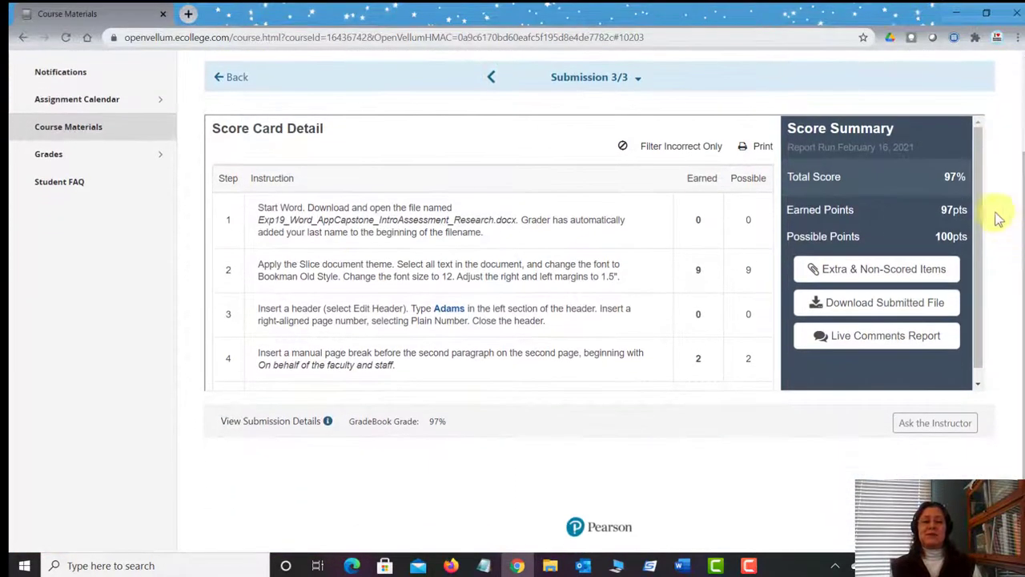
pyautogui.scroll(-1, 978, 216)
pyautogui.scroll(-3, 655, 264)
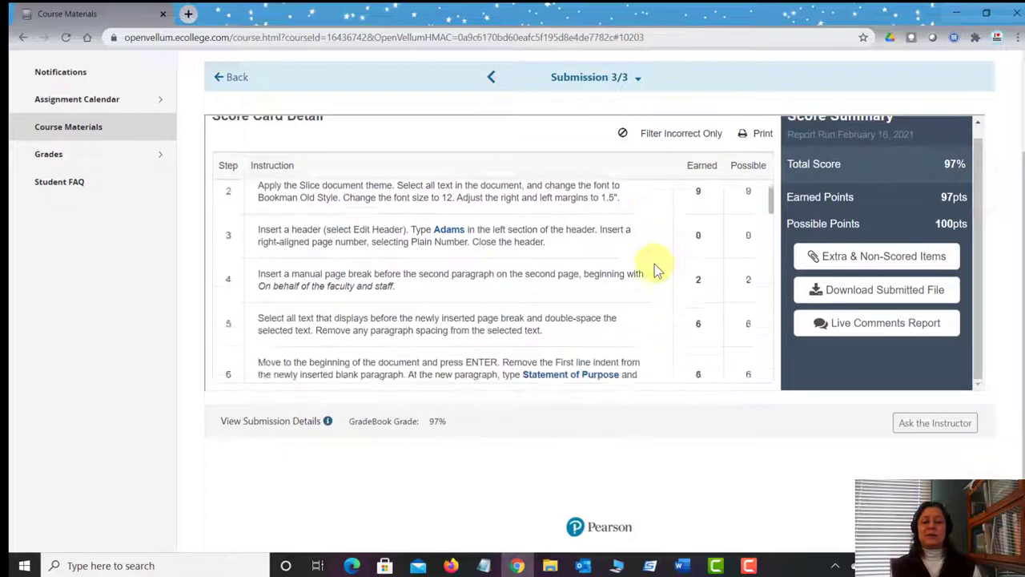
pyautogui.scroll(-5, 654, 265)
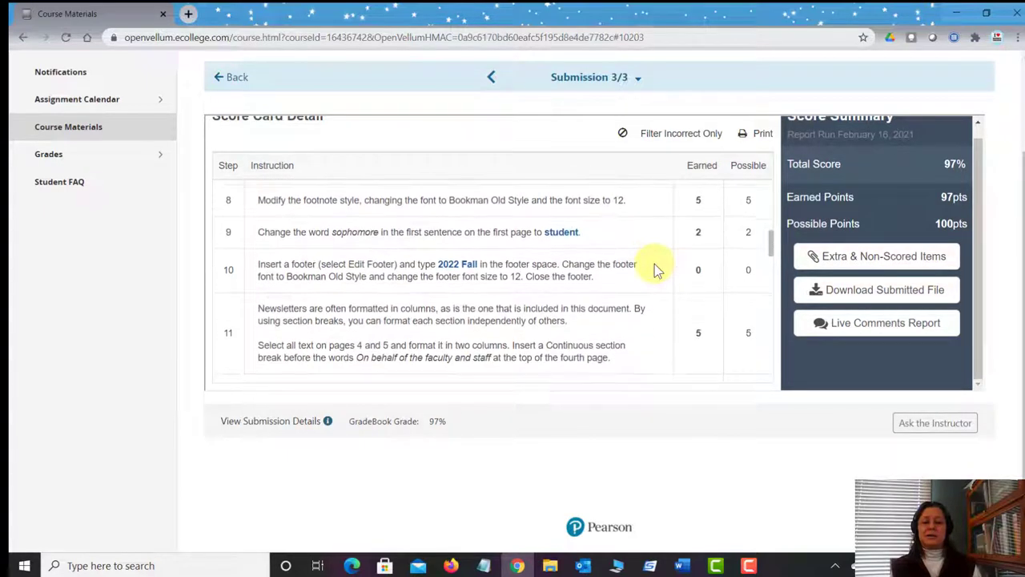
pyautogui.scroll(-5, 654, 269)
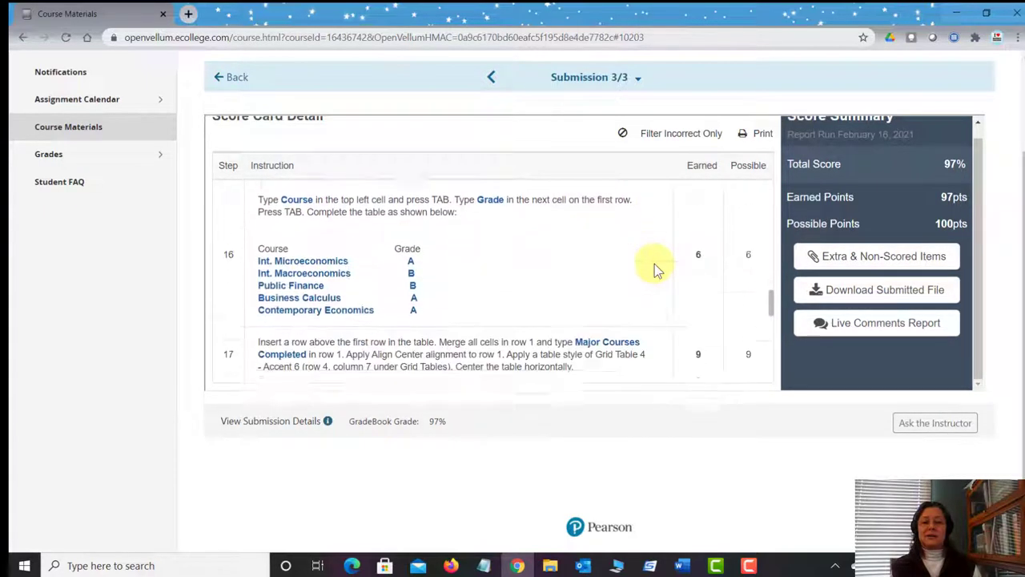
pyautogui.scroll(-4, 655, 269)
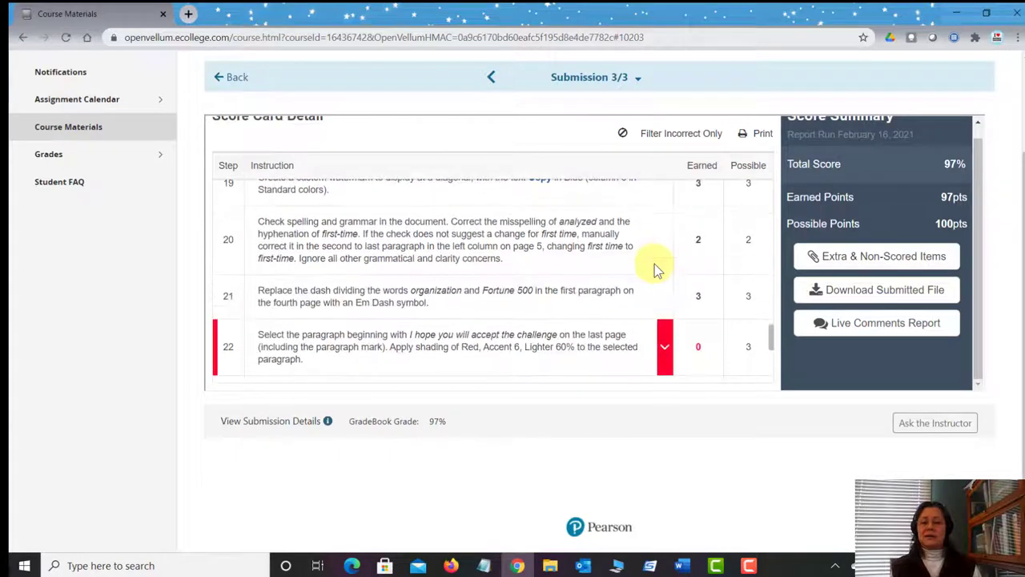
pyautogui.scroll(-1, 654, 269)
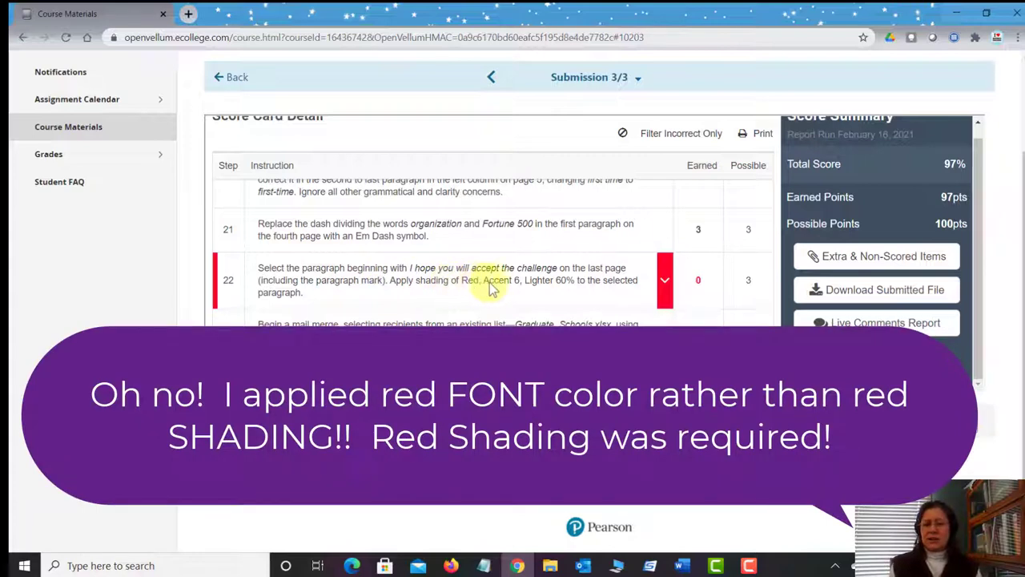
pyautogui.click(666, 282)
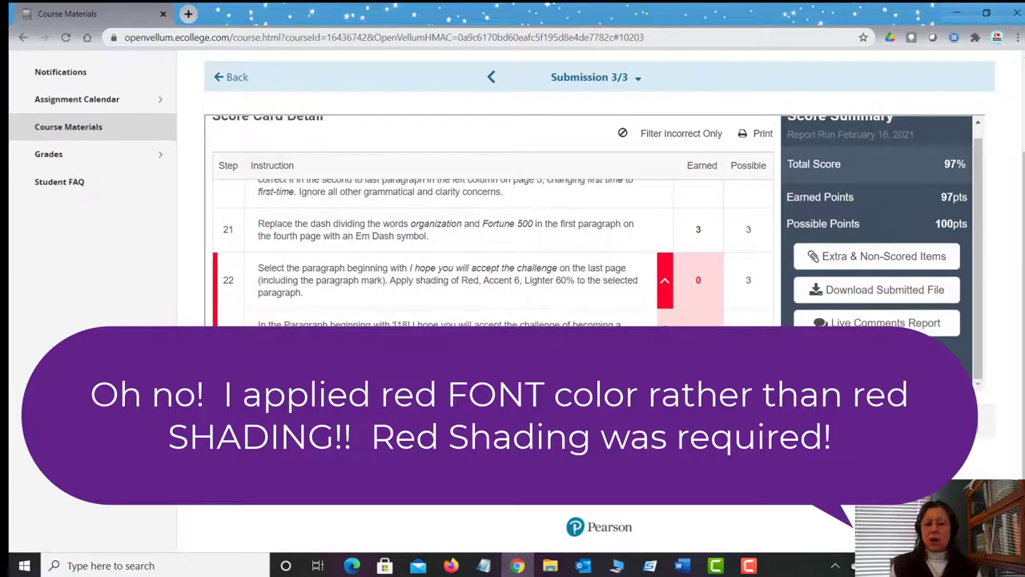
# - Switch to the Word instructions document and check the shading requirement in step 22
pyautogui.hotkey('alt', 'Tab')
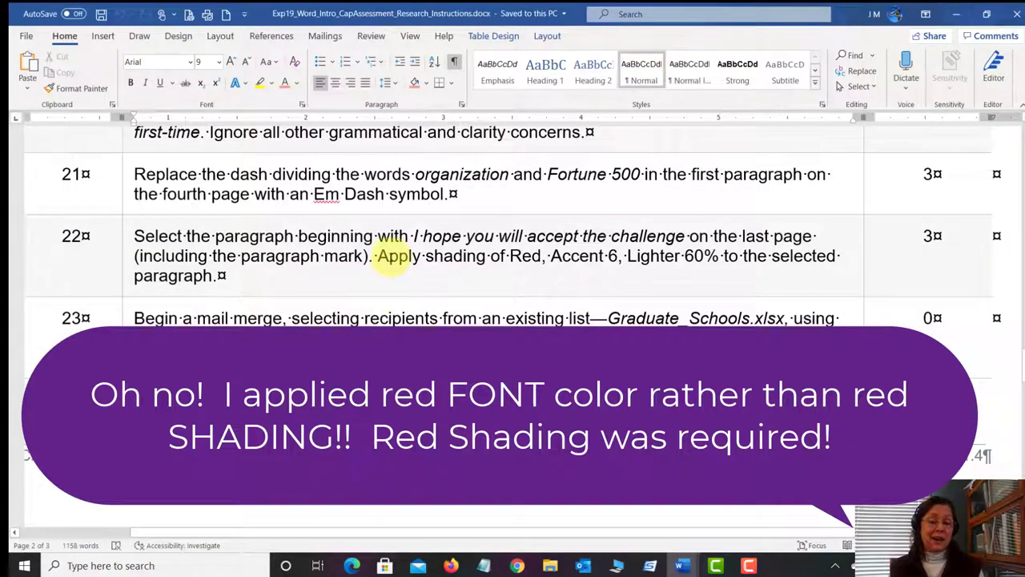
pyautogui.moveTo(374, 256); pyautogui.dragTo(546, 261)
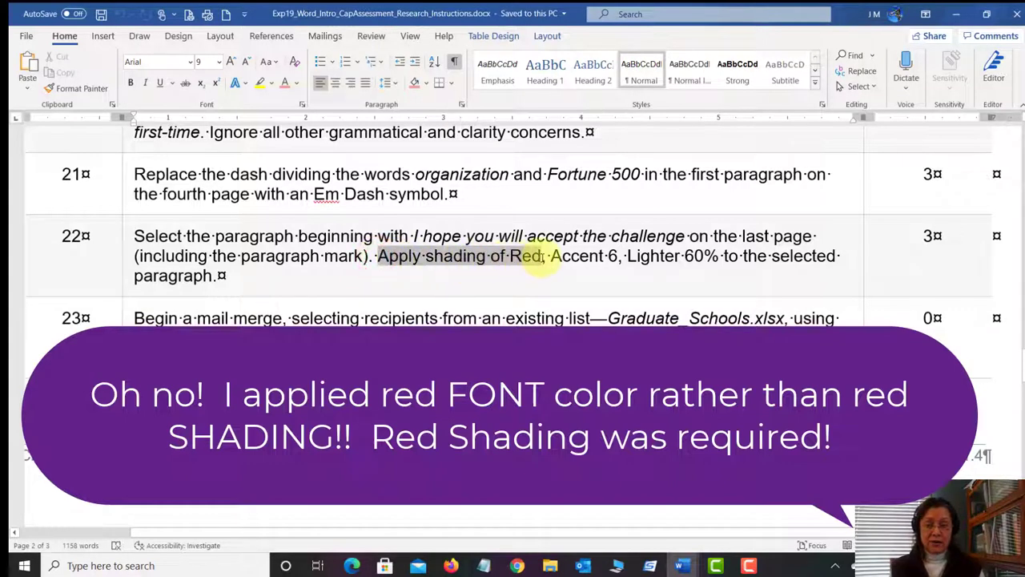
pyautogui.click(521, 261)
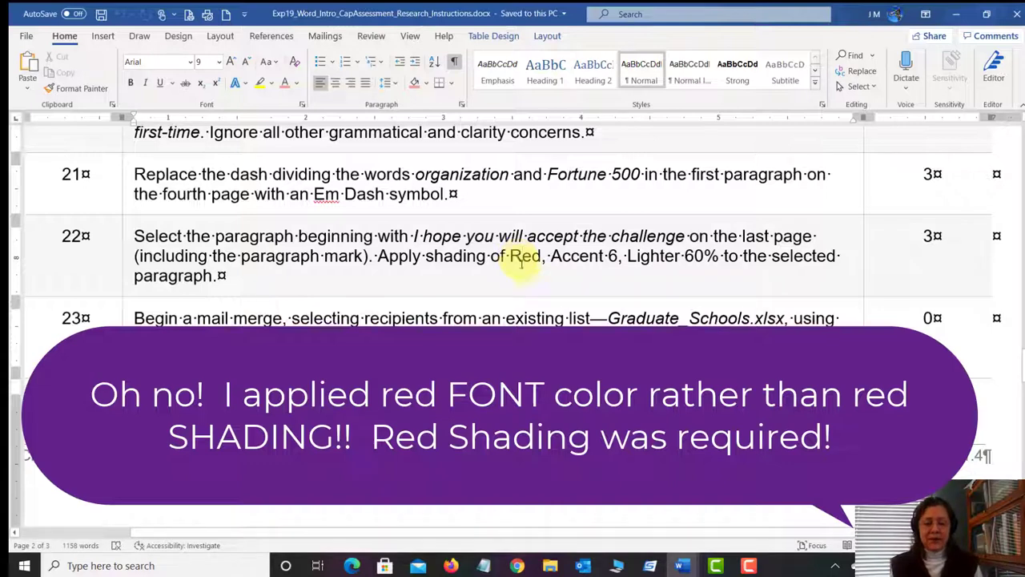
# - In the research document, use Format Painter to apply the preceding paragraph's formatting to the red "I hope you will accept the challenge" paragraph on page 5
pyautogui.moveTo(678, 566)
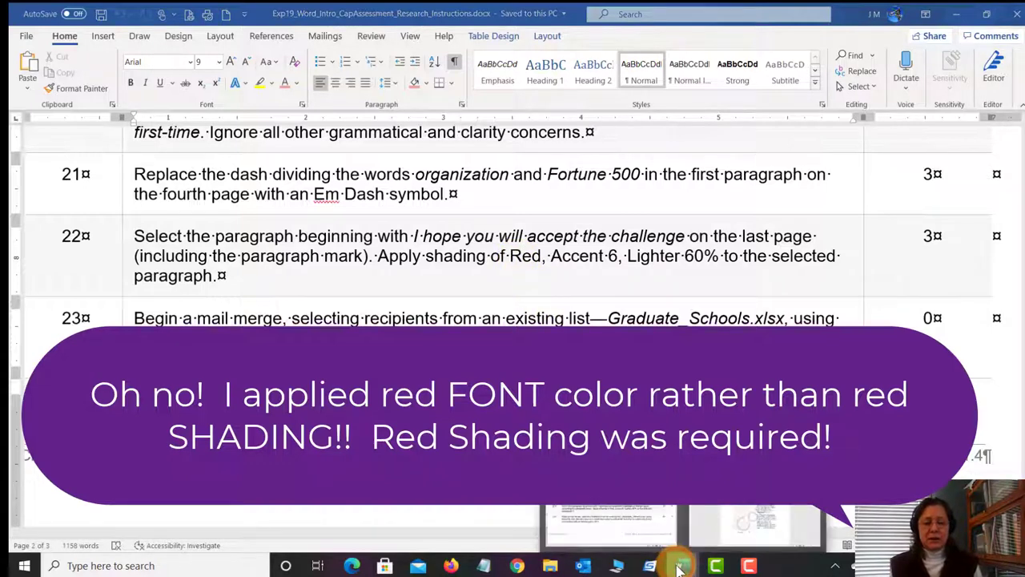
pyautogui.click(732, 496)
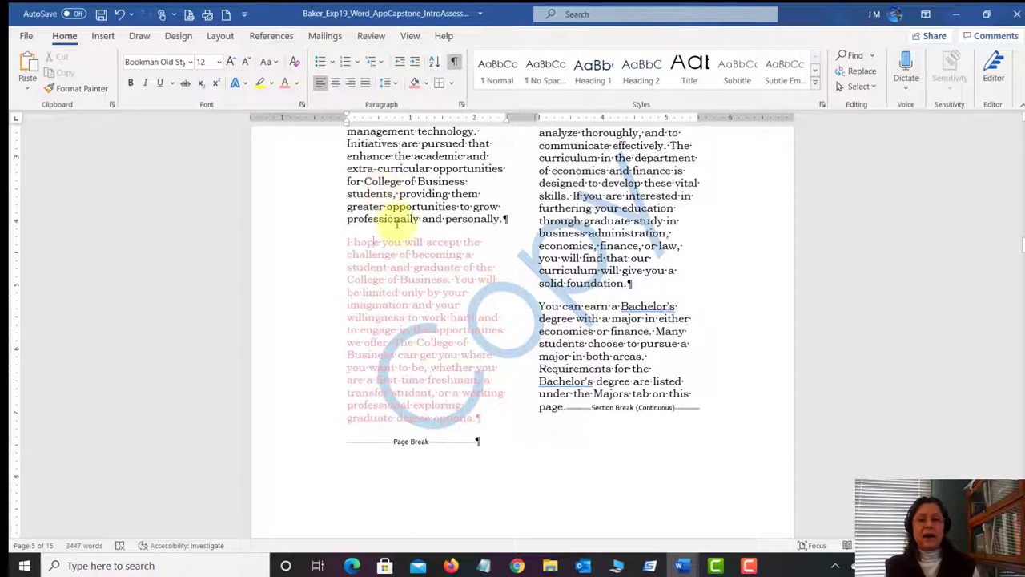
pyautogui.click(408, 251)
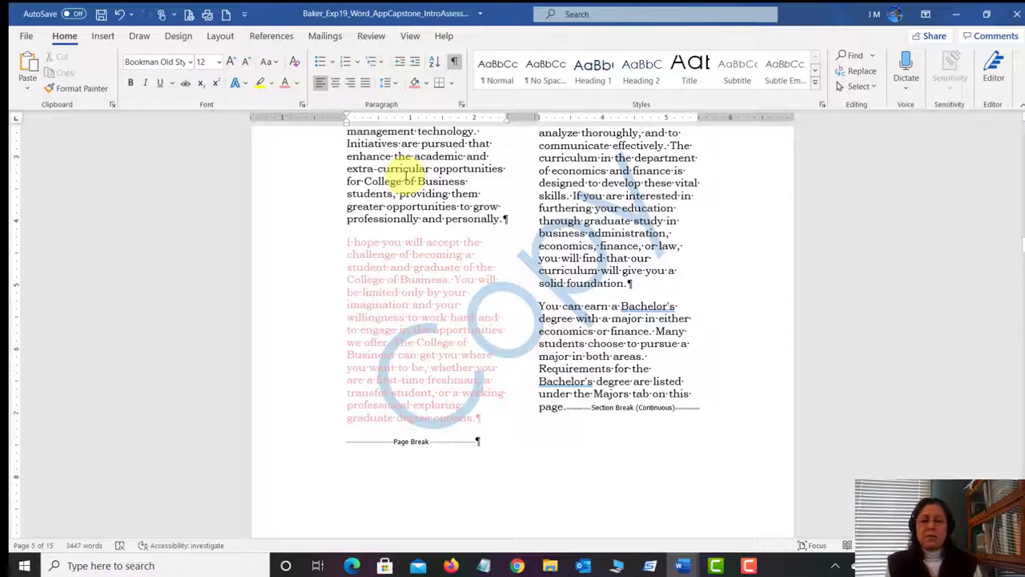
pyautogui.click(86, 88)
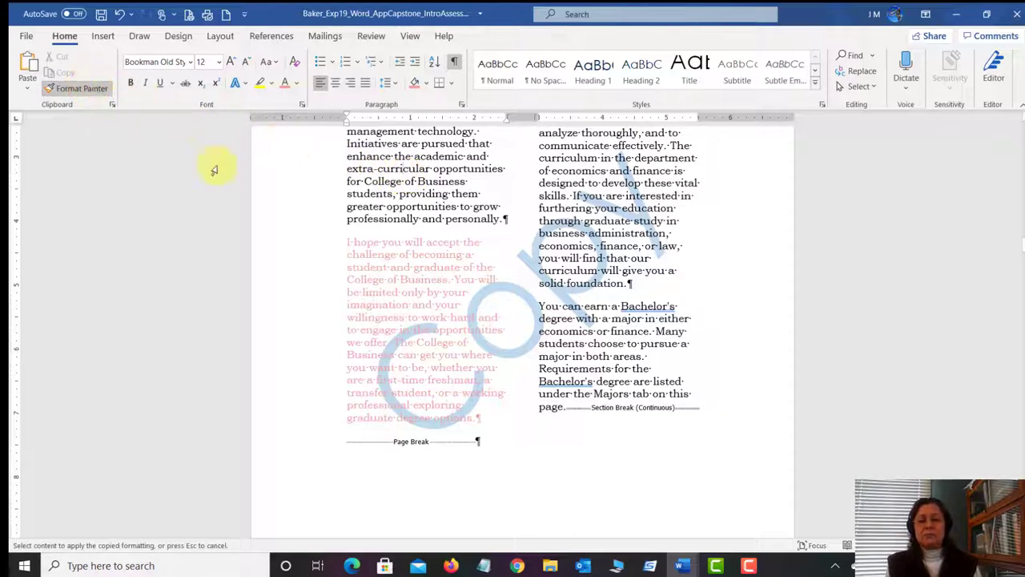
pyautogui.moveTo(341, 242)
pyautogui.mouseDown()
pyautogui.moveTo(453, 408)
pyautogui.moveTo(481, 420)
pyautogui.mouseUp()
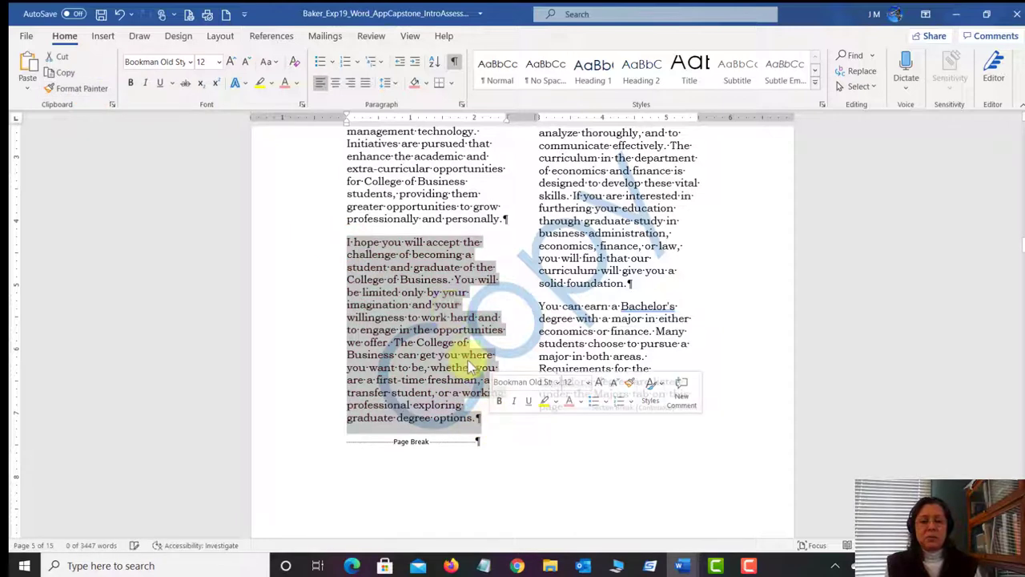
pyautogui.click(439, 282)
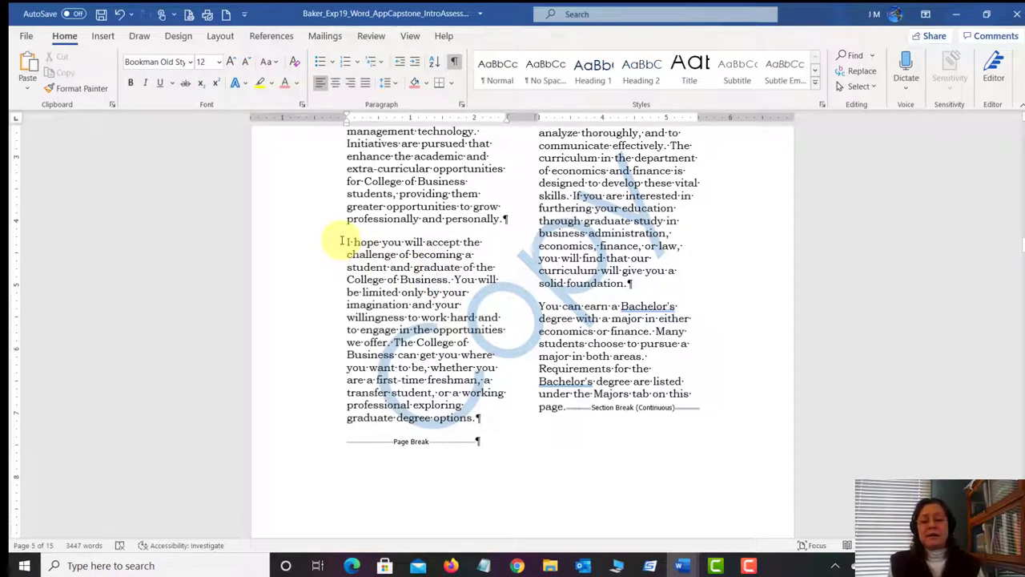
# - Apply Red, Accent 6, Lighter 60% shading to the whole "I hope you will accept the challenge" paragraph, including its paragraph mark
pyautogui.moveTo(342, 242); pyautogui.dragTo(481, 419)
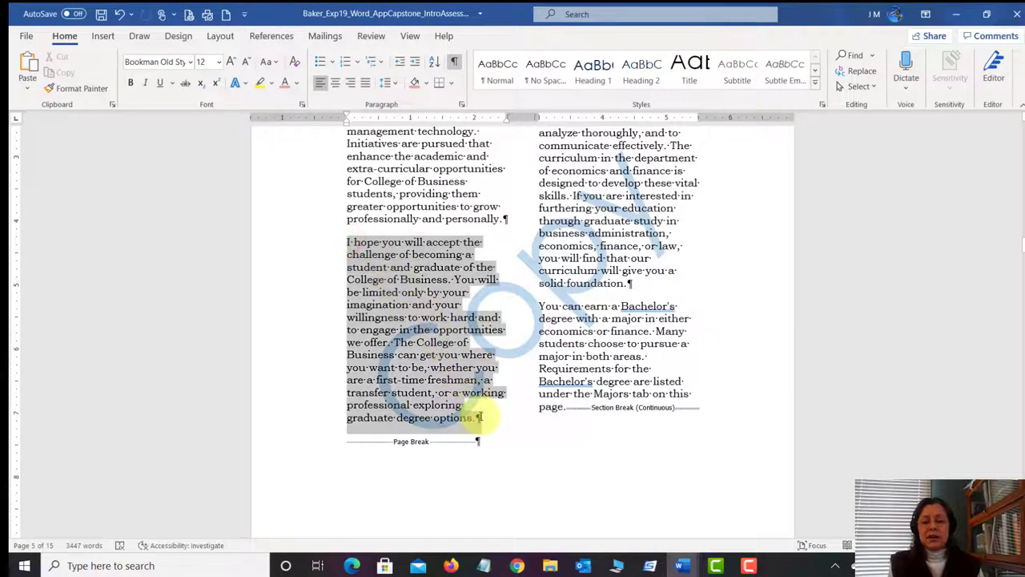
pyautogui.doubleClick(416, 317)
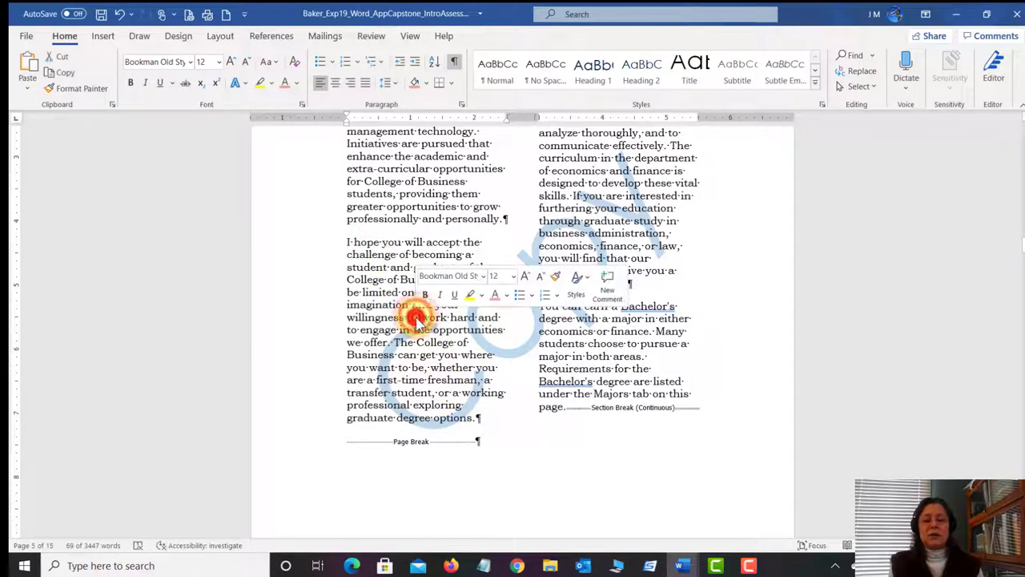
pyautogui.tripleClick(417, 317)
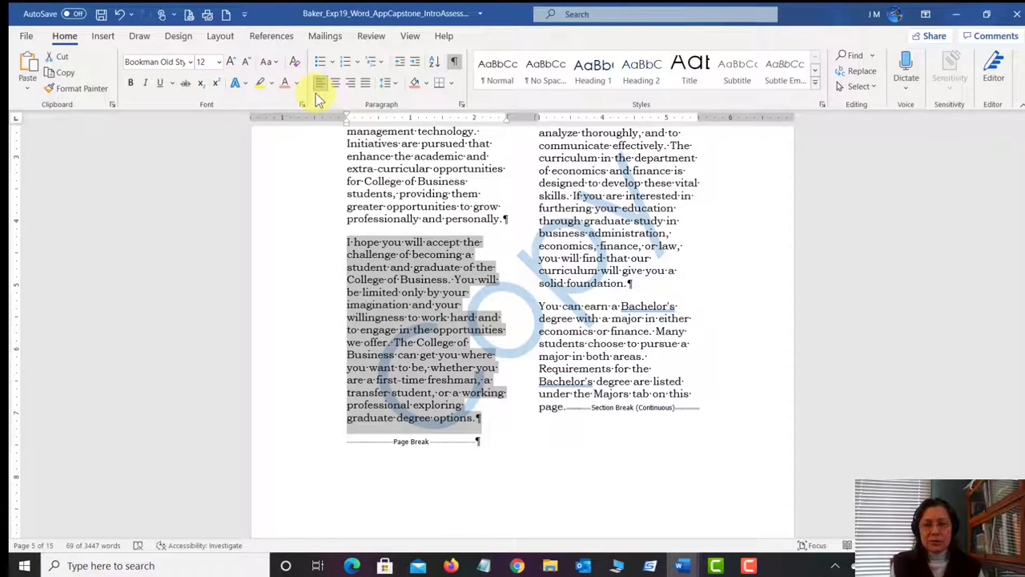
pyautogui.click(428, 85)
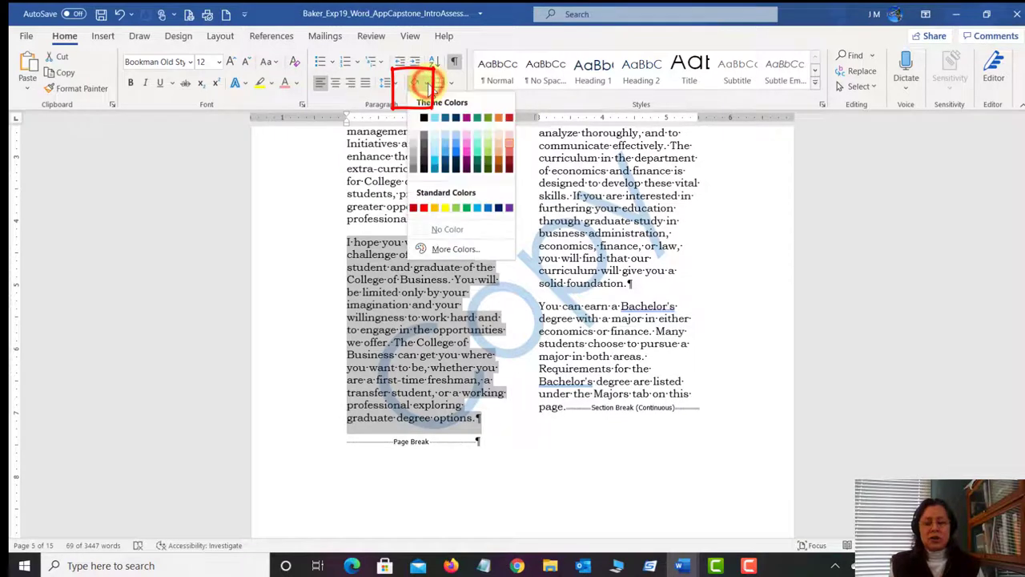
pyautogui.click(510, 149)
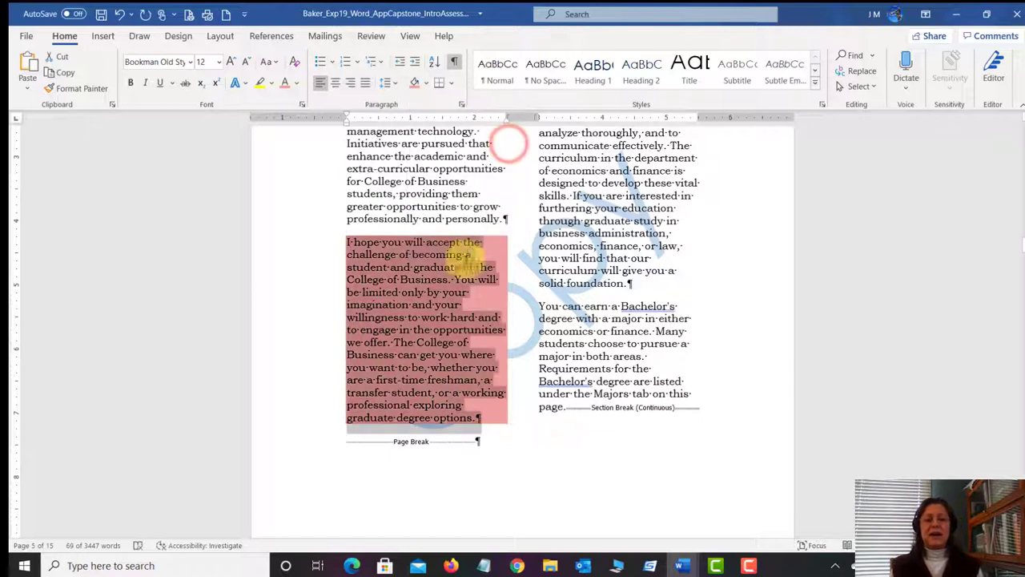
# - Copy the whole shaded "I hope you will accept the challenge" paragraph on page 5 of the research document
pyautogui.scroll(2, 448, 303)
pyautogui.scroll(4, 449, 303)
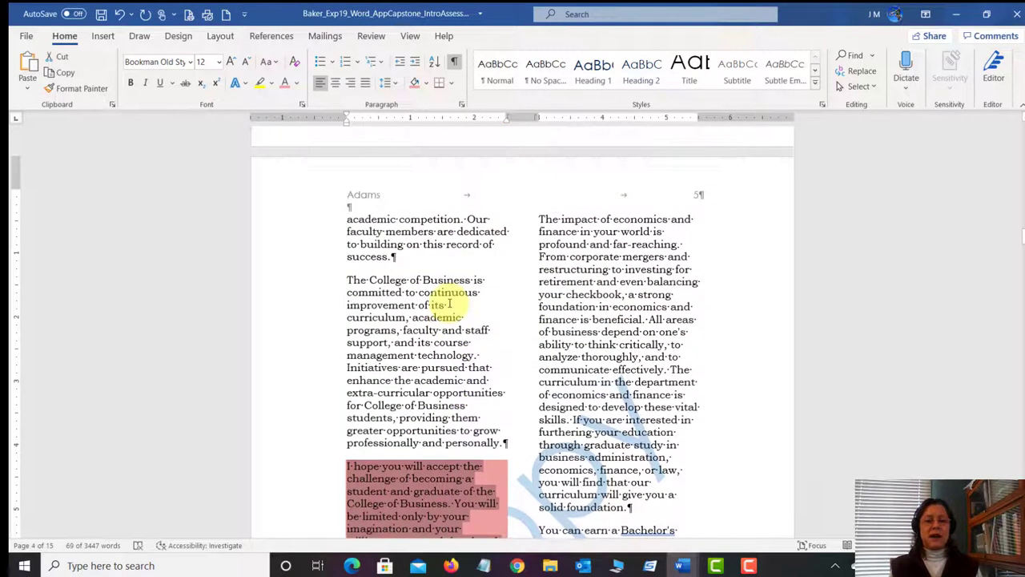
pyautogui.scroll(-4, 451, 305)
pyautogui.scroll(-1, 451, 309)
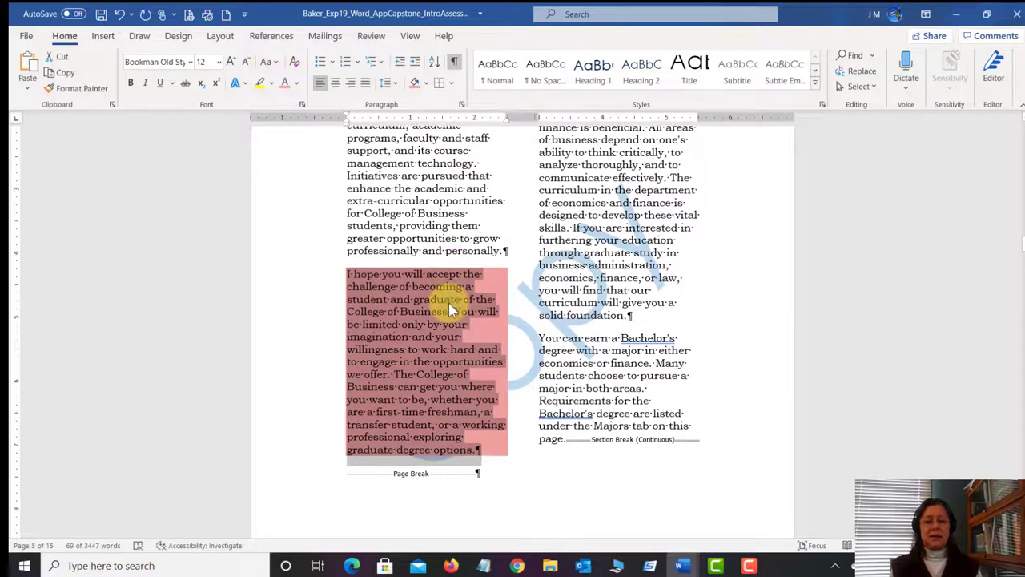
pyautogui.rightClick(394, 311)
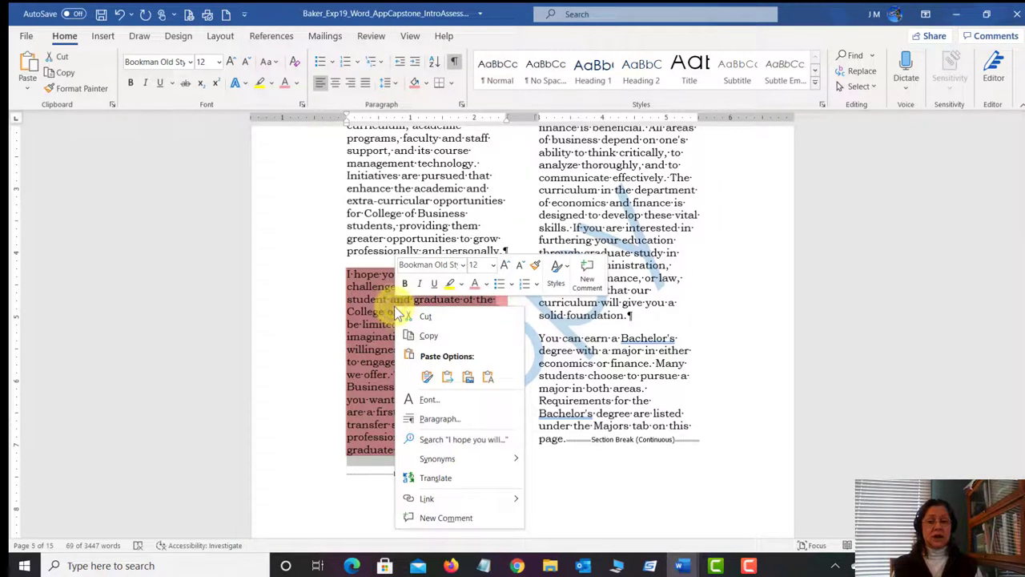
pyautogui.click(431, 337)
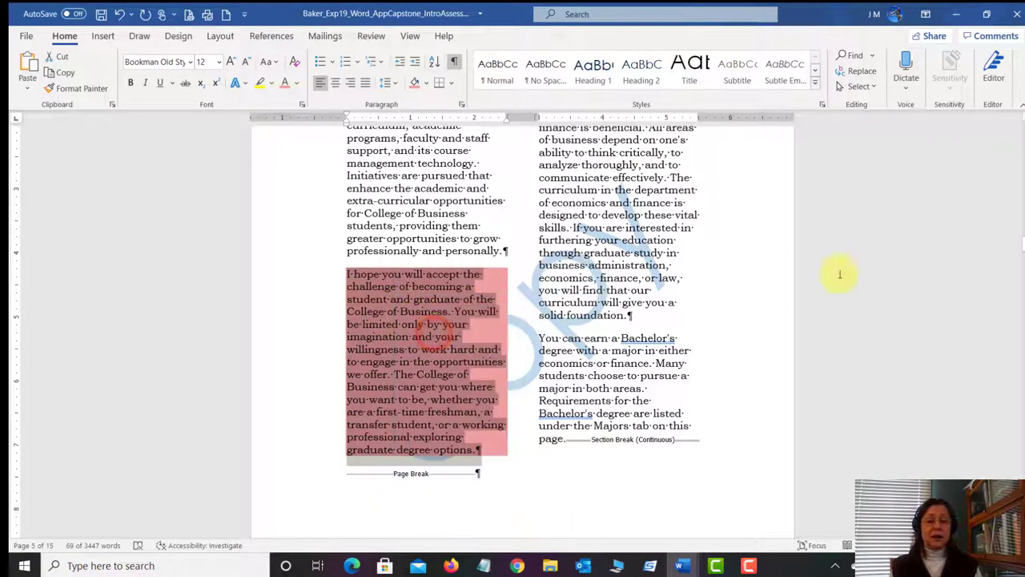
# - Replace the red-font "I hope you will accept the challenge" paragraph on page 15 with the copied shaded paragraph, keeping source formatting
pyautogui.scroll(-15, 1023, 246)
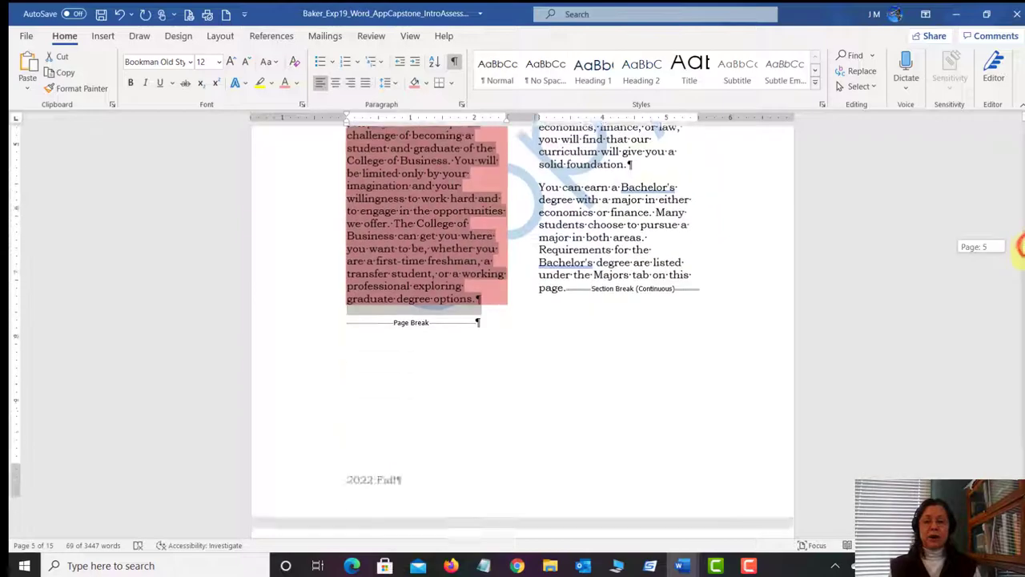
pyautogui.scroll(-20, 1021, 350)
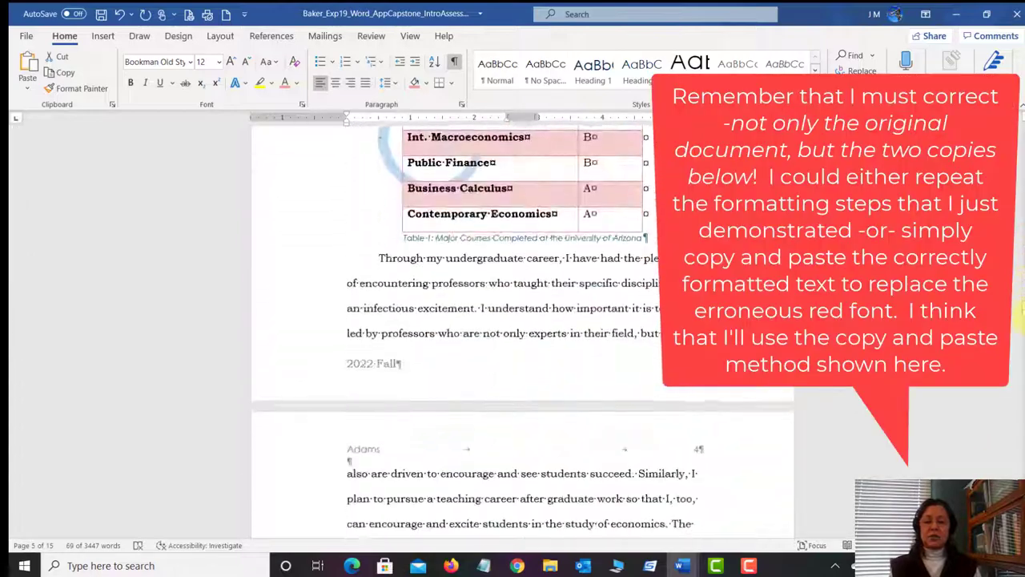
pyautogui.scroll(-20, 1023, 350)
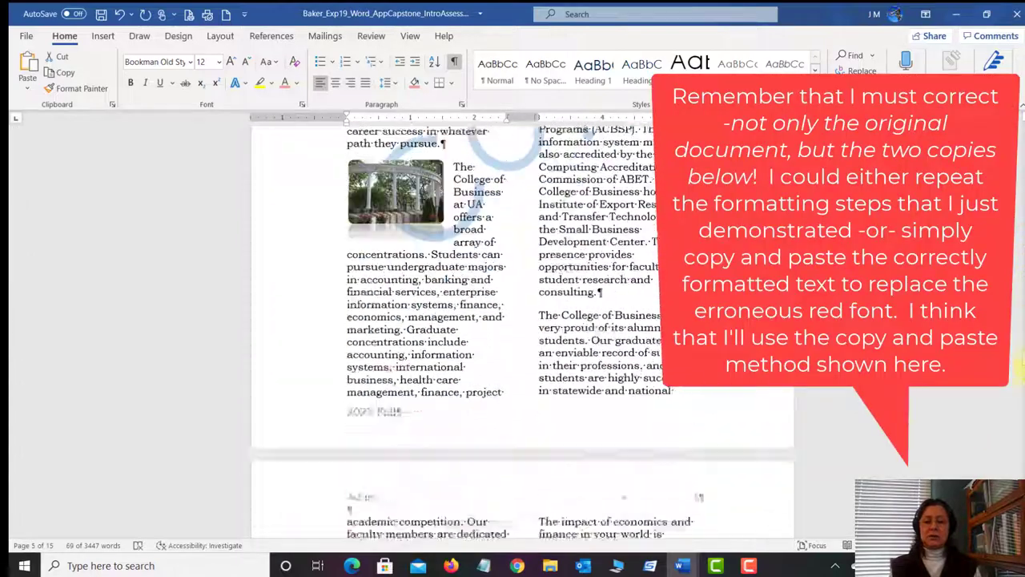
pyautogui.scroll(-20, 1022, 419)
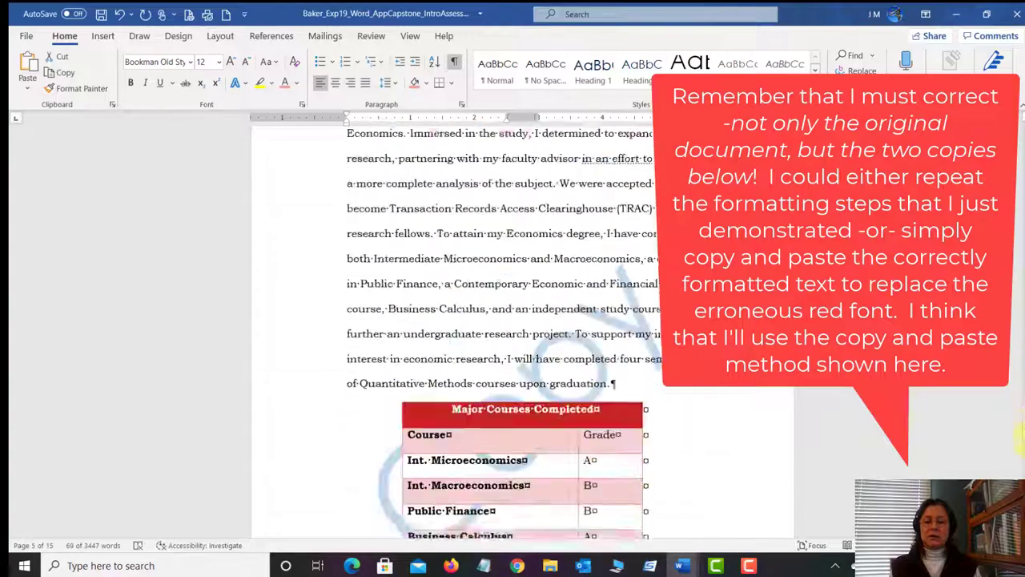
pyautogui.scroll(-15, 1022, 419)
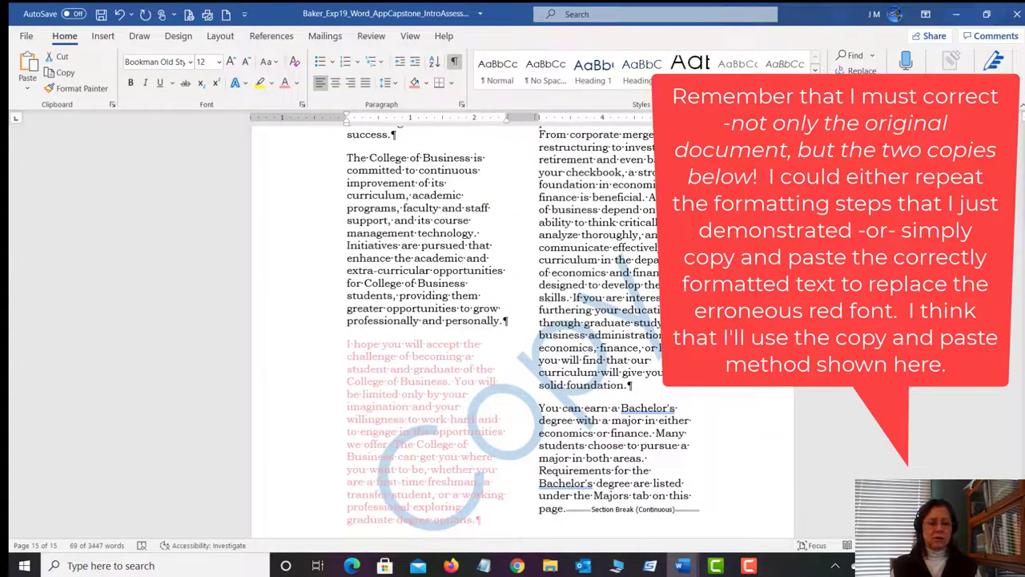
pyautogui.scroll(-3, 397, 268)
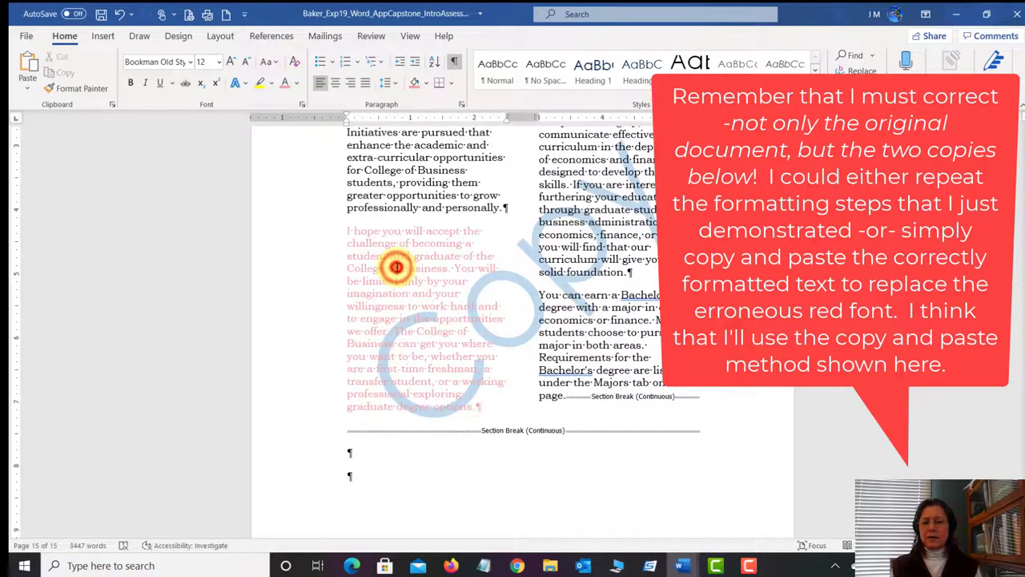
pyautogui.tripleClick(397, 267)
pyautogui.click(397, 267)
pyautogui.tripleClick(387, 267)
pyautogui.hotkey('ctrl', 'c')
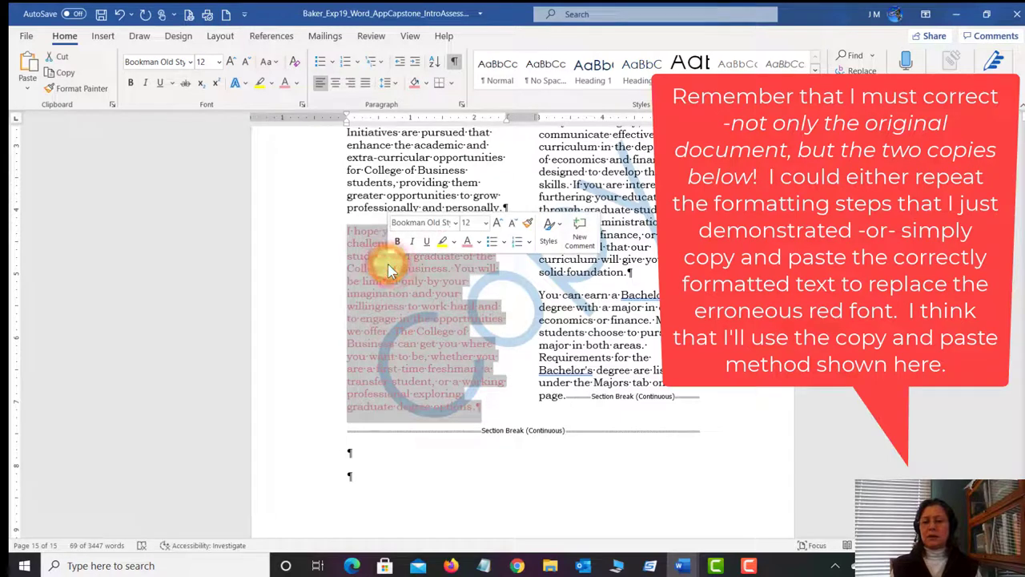
pyautogui.rightClick(385, 263)
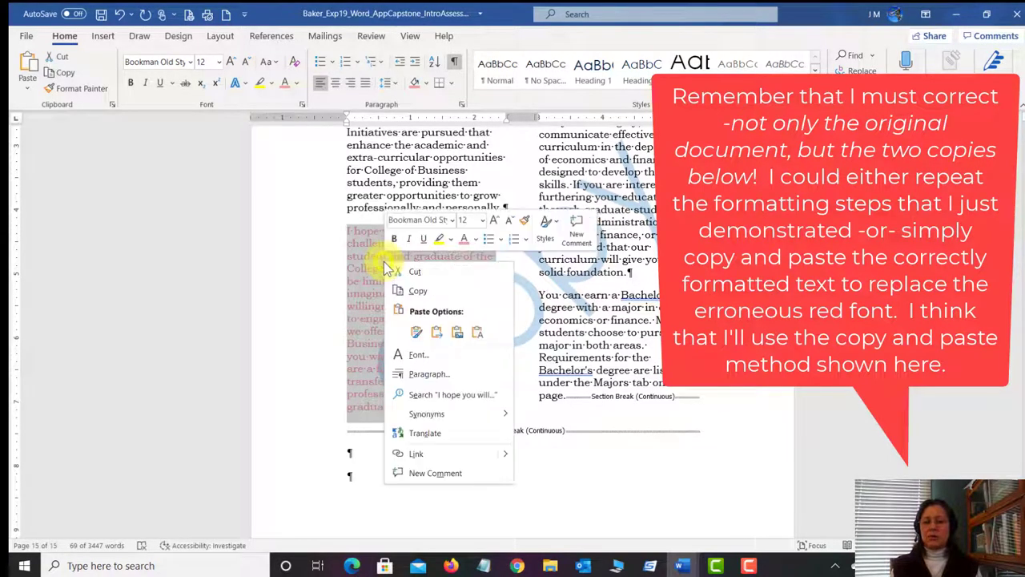
pyautogui.click(417, 334)
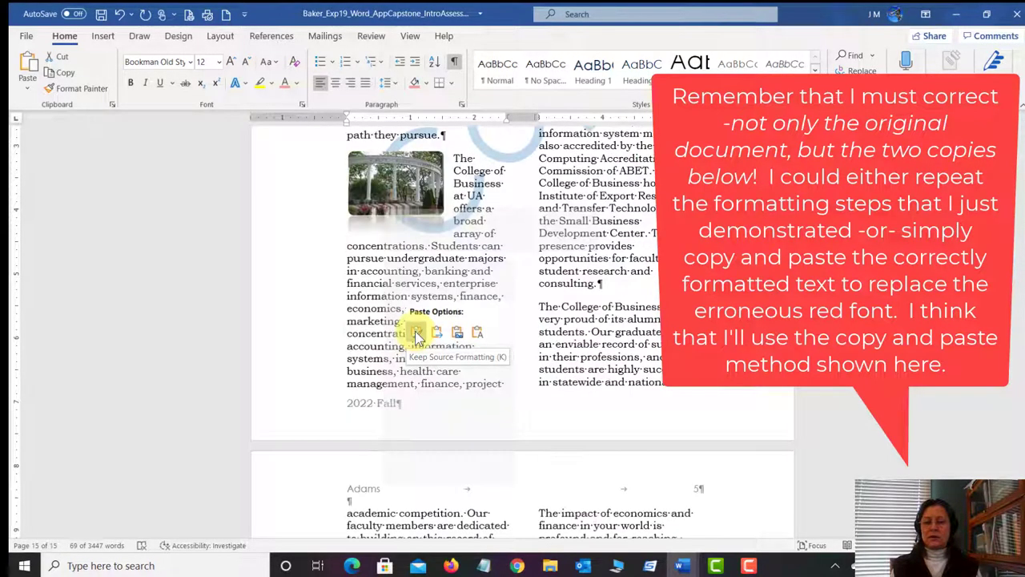
pyautogui.click(417, 335)
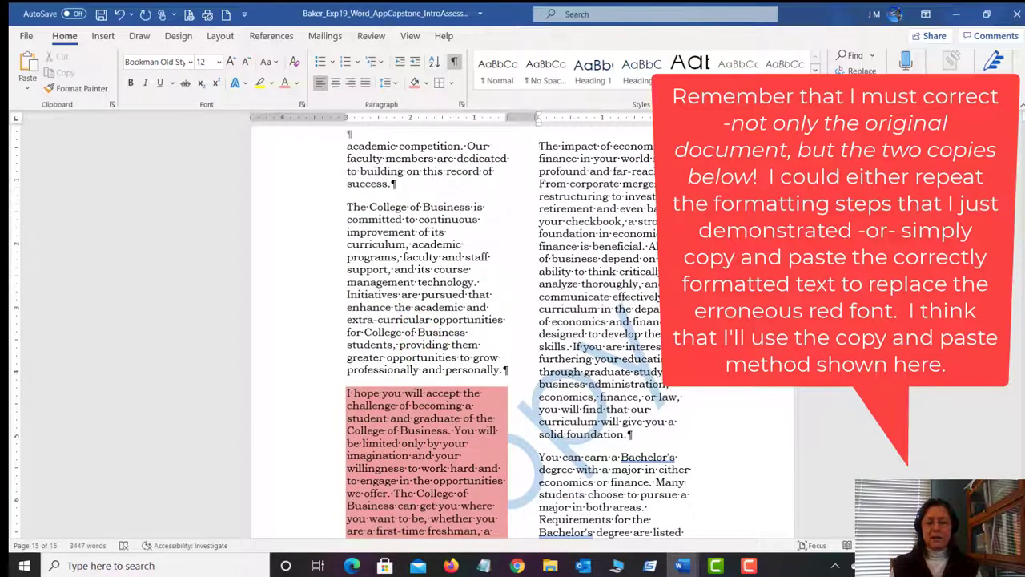
# - Paste the copied shaded paragraph over the red-font "I hope you will accept the challenge" paragraph on page 10
pyautogui.scroll(10, 521, 328)
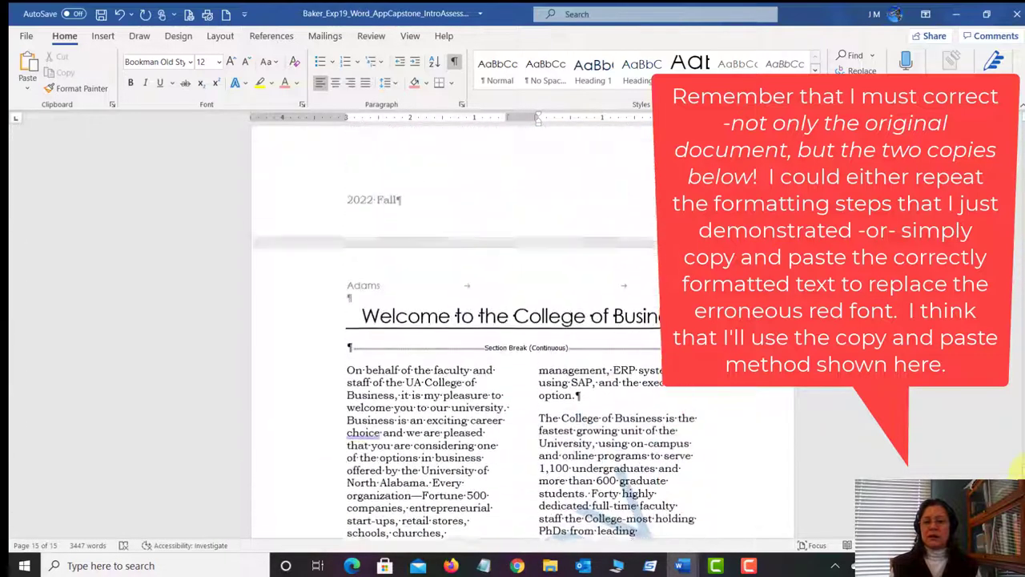
pyautogui.scroll(15, 521, 329)
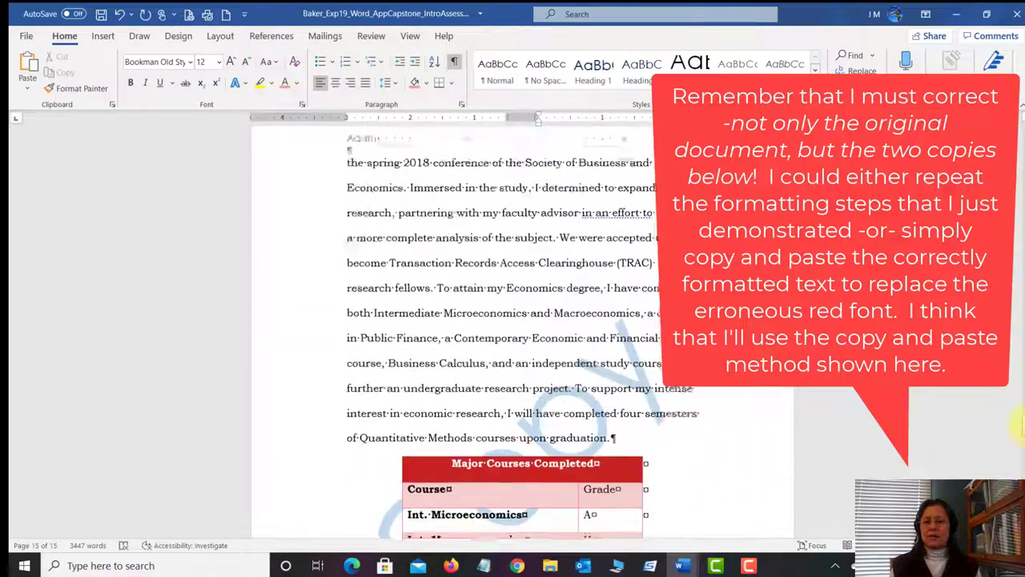
pyautogui.scroll(15, 520, 329)
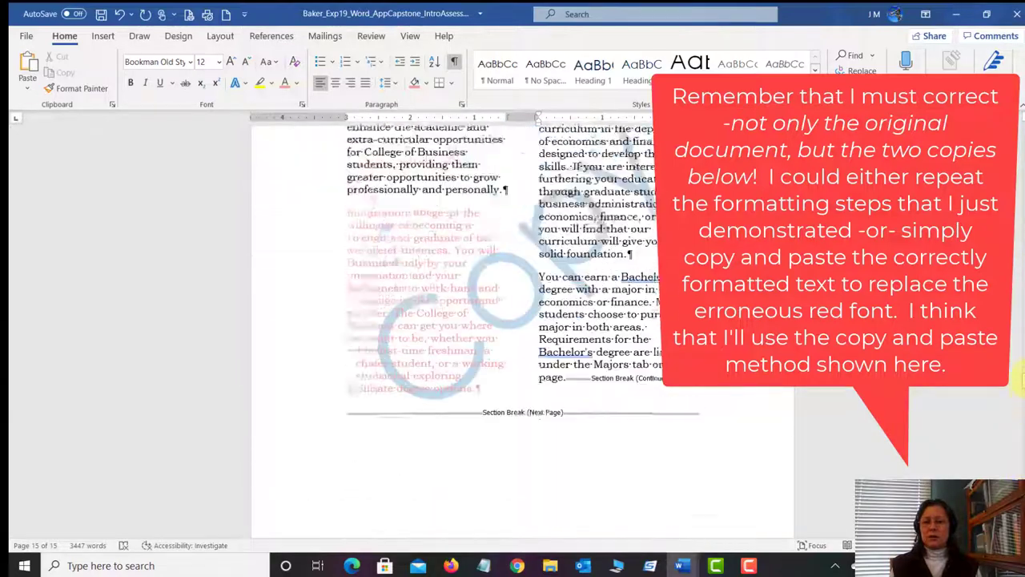
pyautogui.moveTo(1022, 381); pyautogui.dragTo(1022, 383)
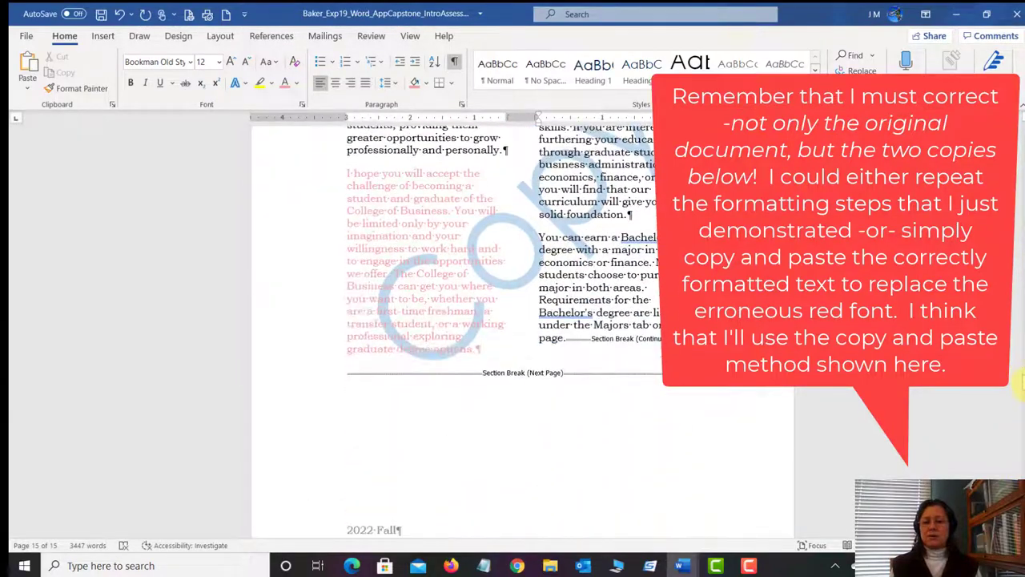
pyautogui.doubleClick(411, 208)
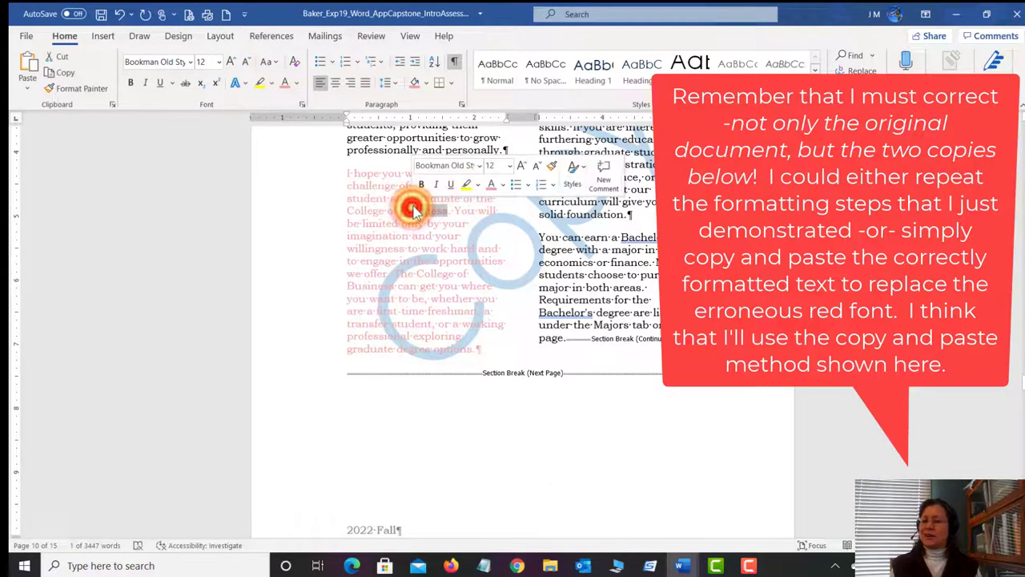
pyautogui.click(411, 208)
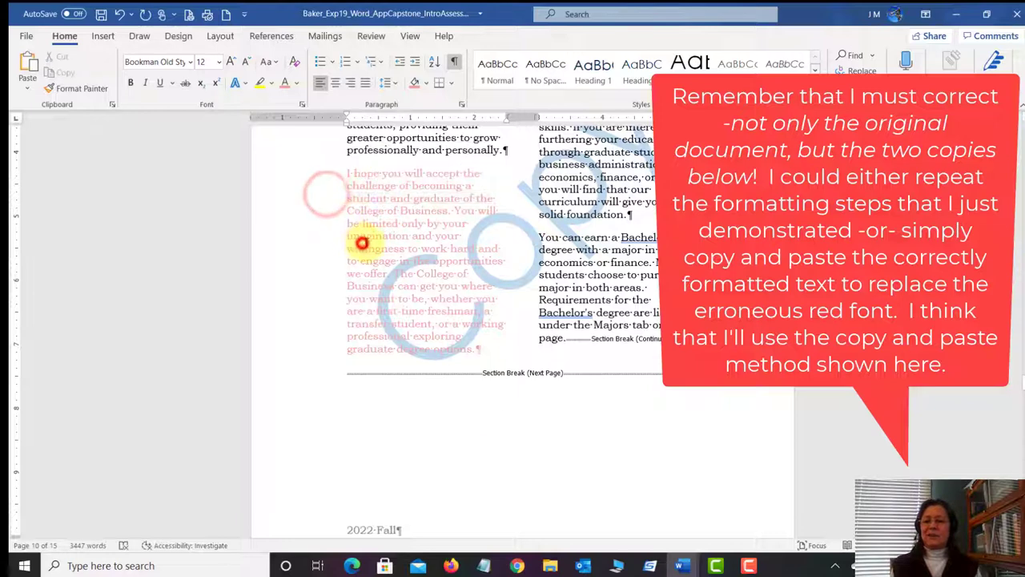
pyautogui.moveTo(343, 171); pyautogui.dragTo(486, 355)
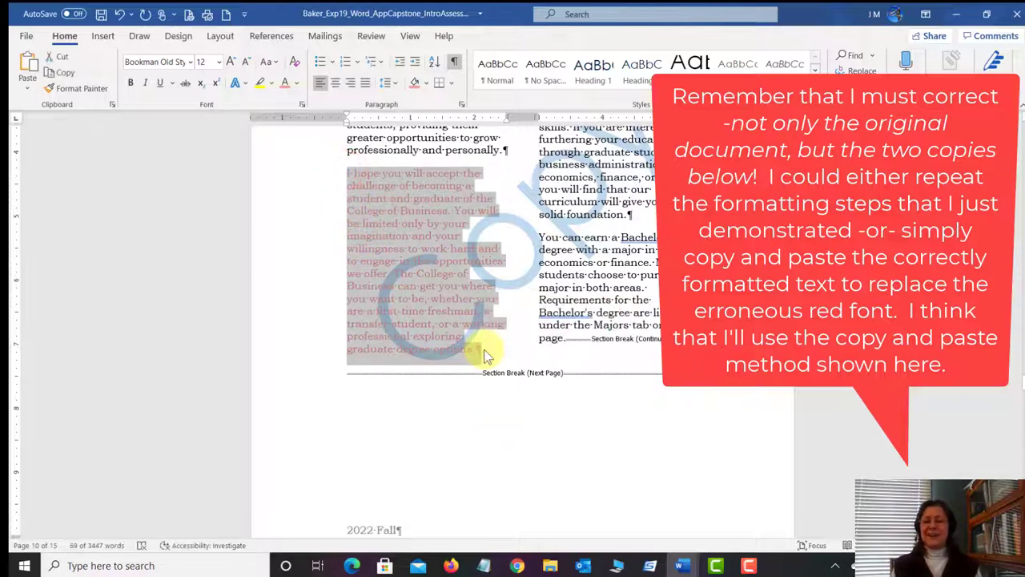
pyautogui.click(27, 66)
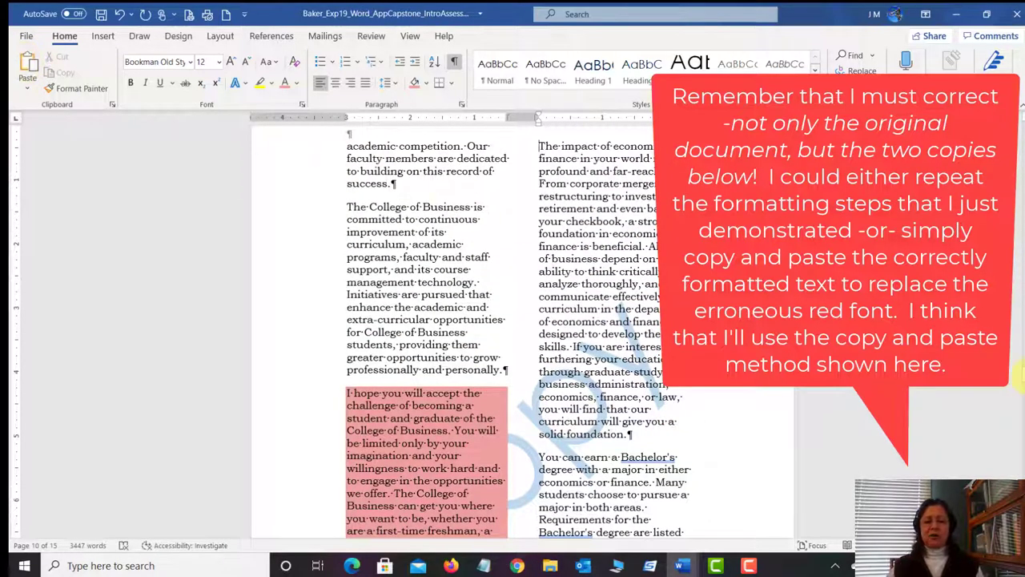
# - Save the corrected research document and close it
pyautogui.moveTo(1021, 376); pyautogui.dragTo(1016, 319)
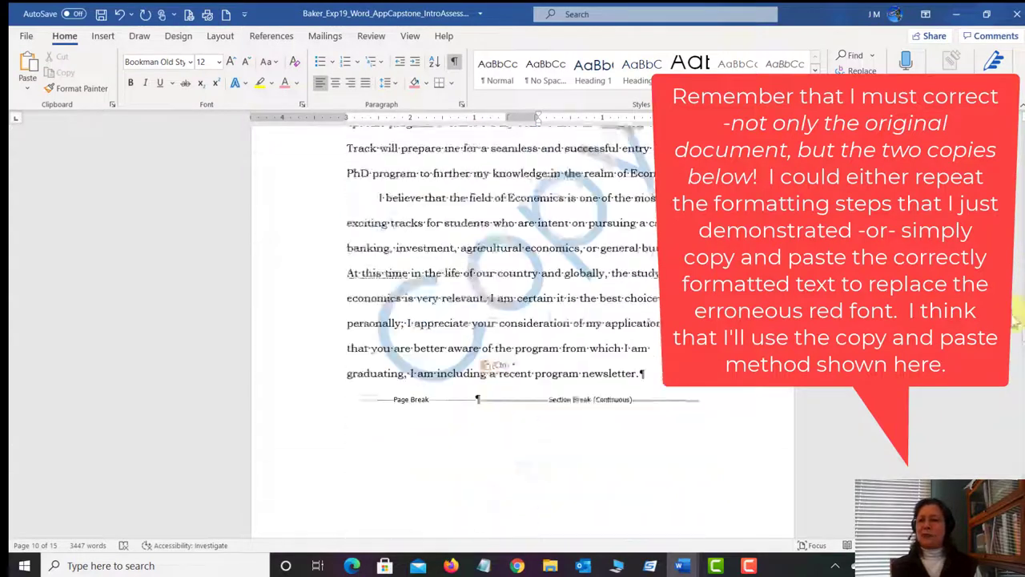
pyautogui.click(101, 14)
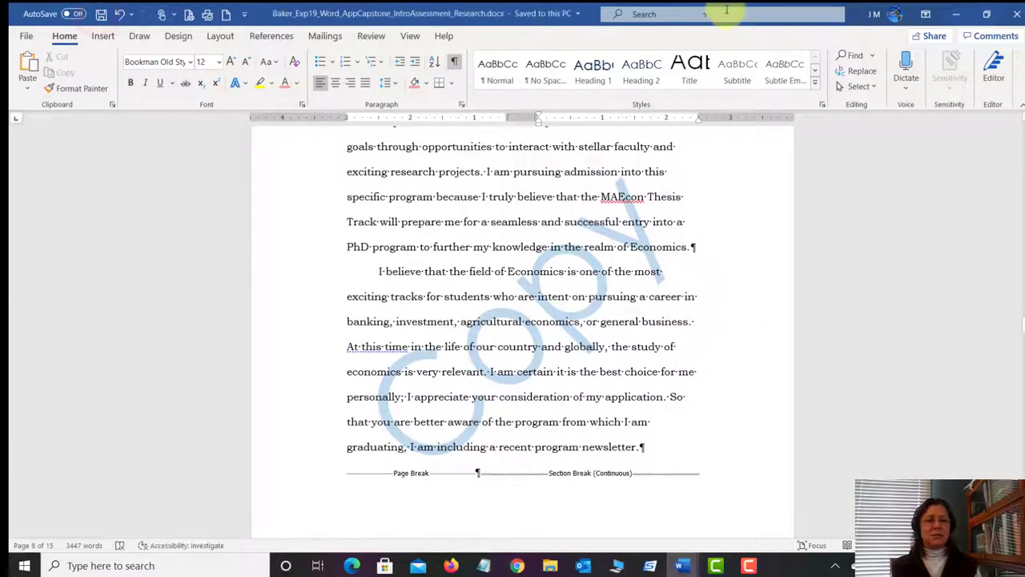
pyautogui.click(1015, 14)
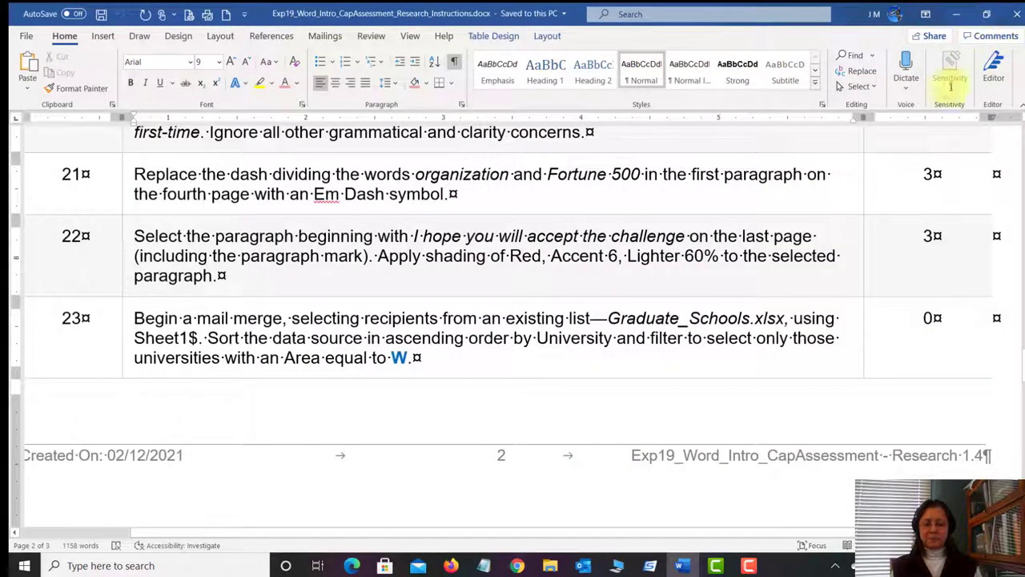
# - Switch to MyLab IT in Chrome and open Word Introductory Capstone Assessment - Research (PC and Mac) from the Module 1 course materials
pyautogui.click(519, 565)
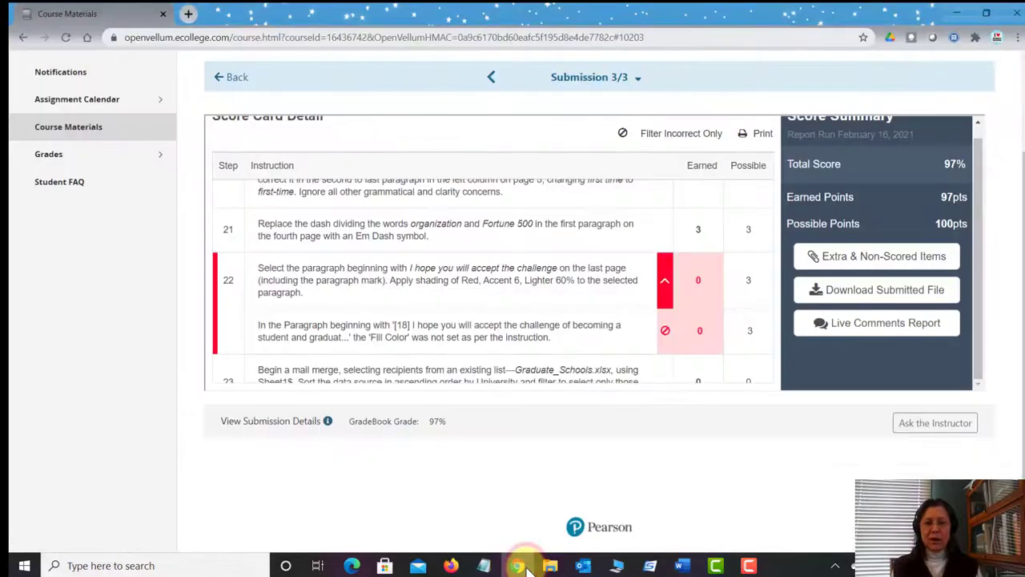
pyautogui.click(96, 125)
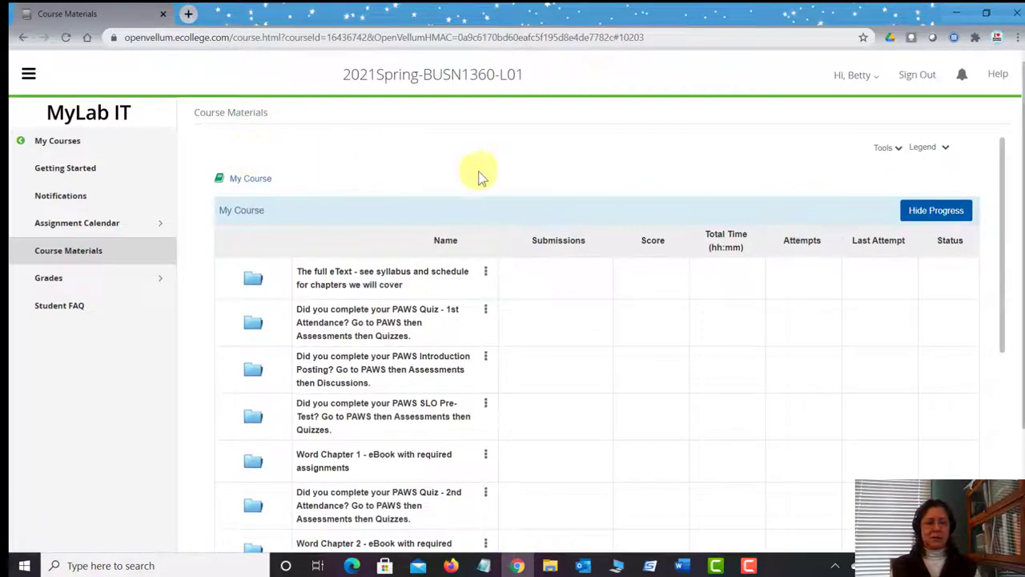
pyautogui.moveTo(1002, 209); pyautogui.dragTo(1001, 389)
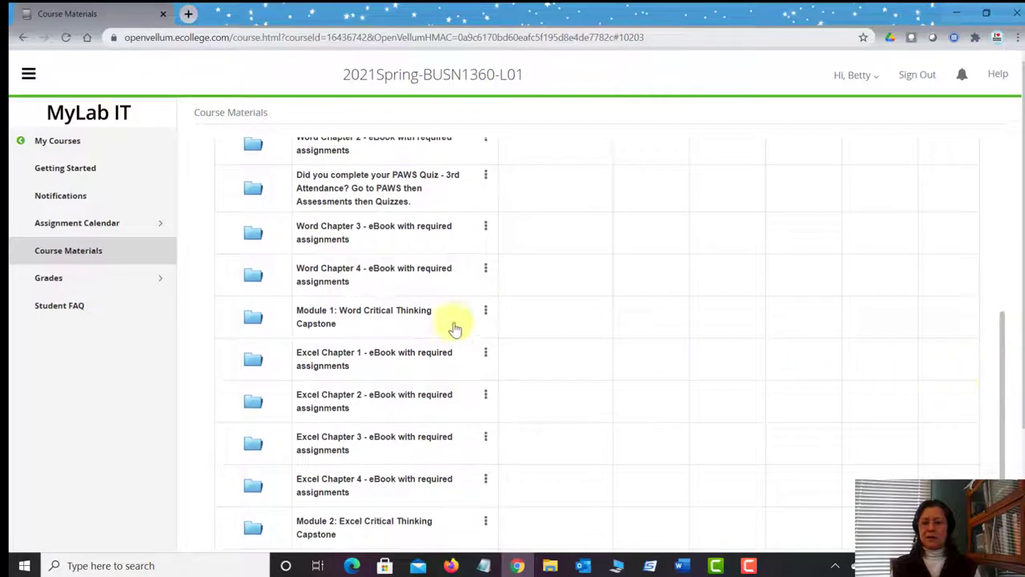
pyautogui.click(370, 319)
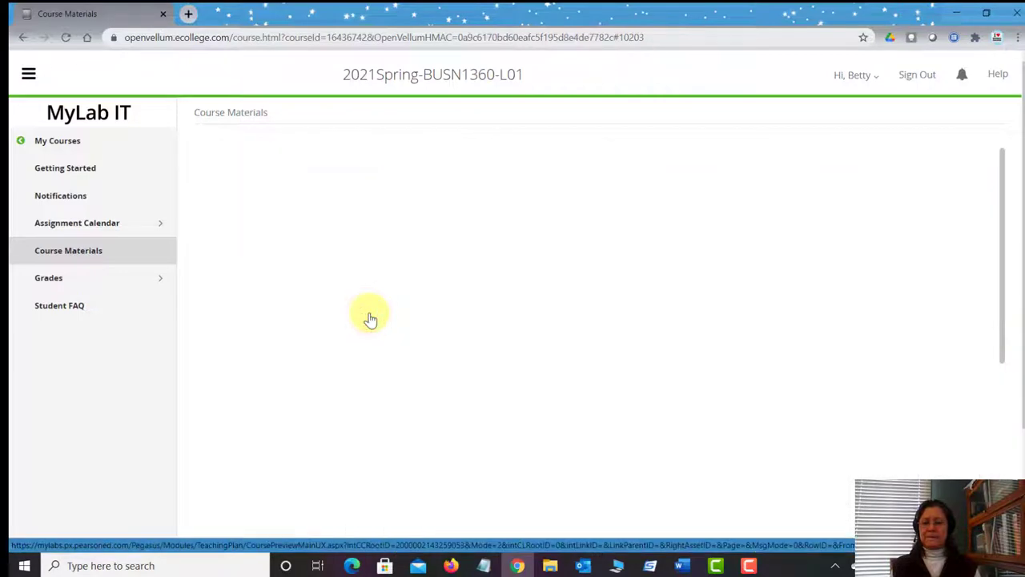
pyautogui.click(369, 287)
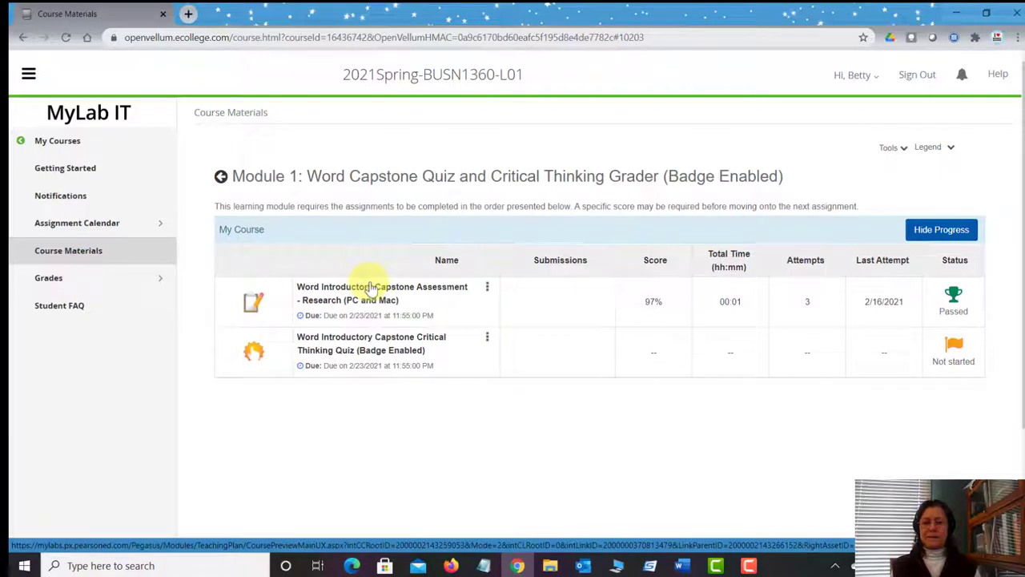
pyautogui.click(407, 300)
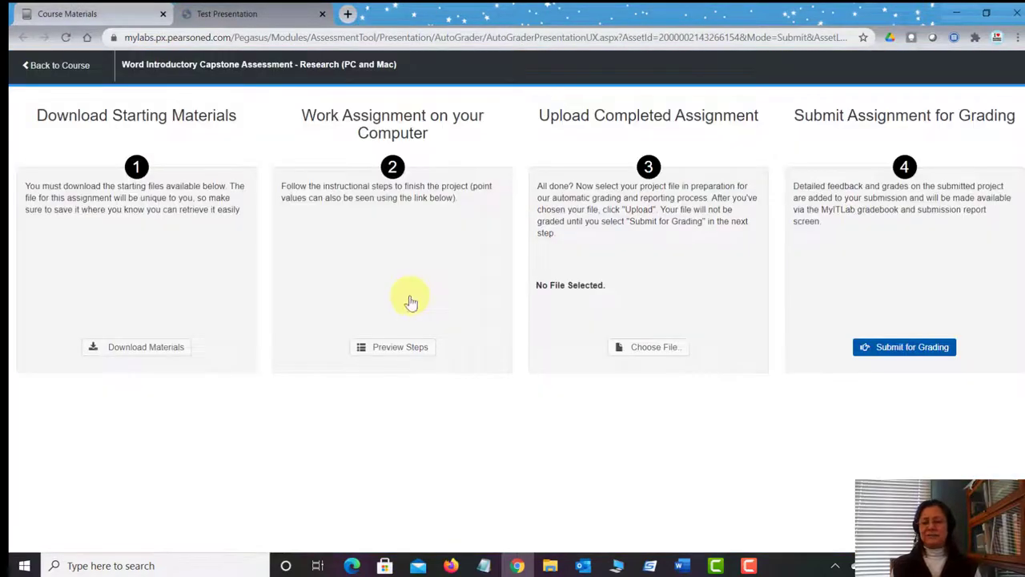
# - Upload the corrected AppCapstone_IntroAssessment_Research Word document from the Word-Capstone folder and submit it for grading, closing the assignment
pyautogui.click(653, 347)
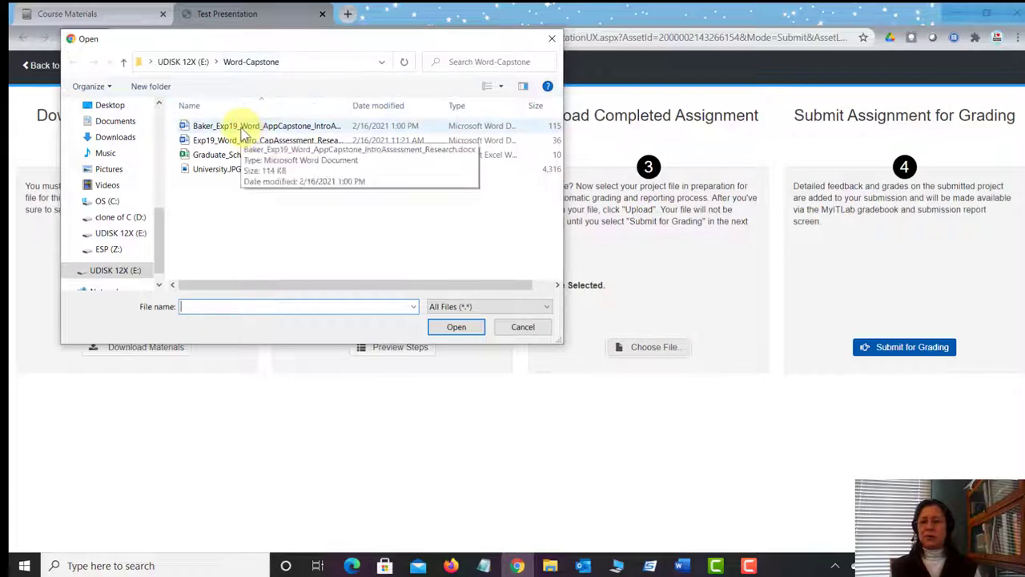
pyautogui.click(243, 126)
pyautogui.click(456, 327)
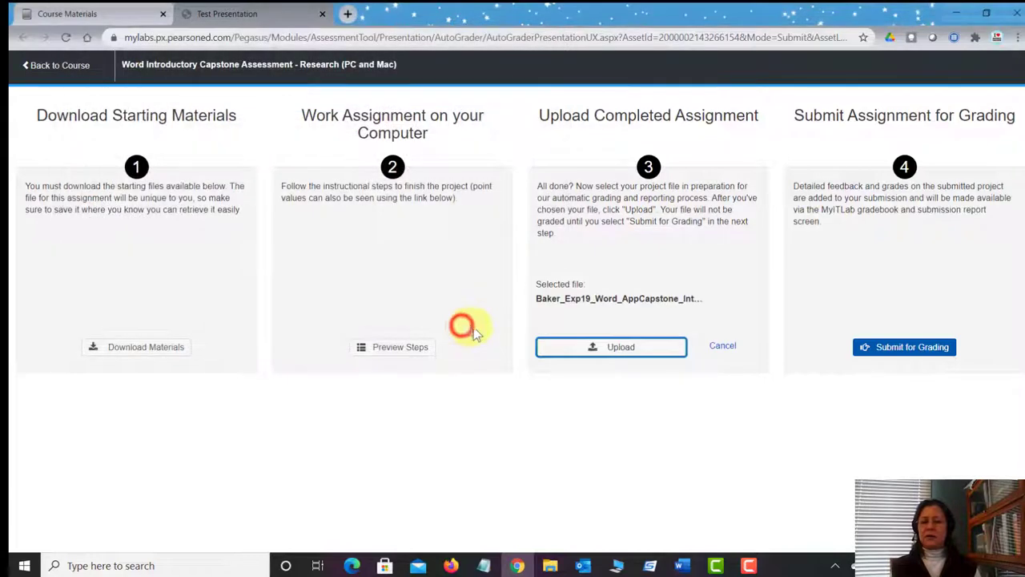
pyautogui.click(615, 350)
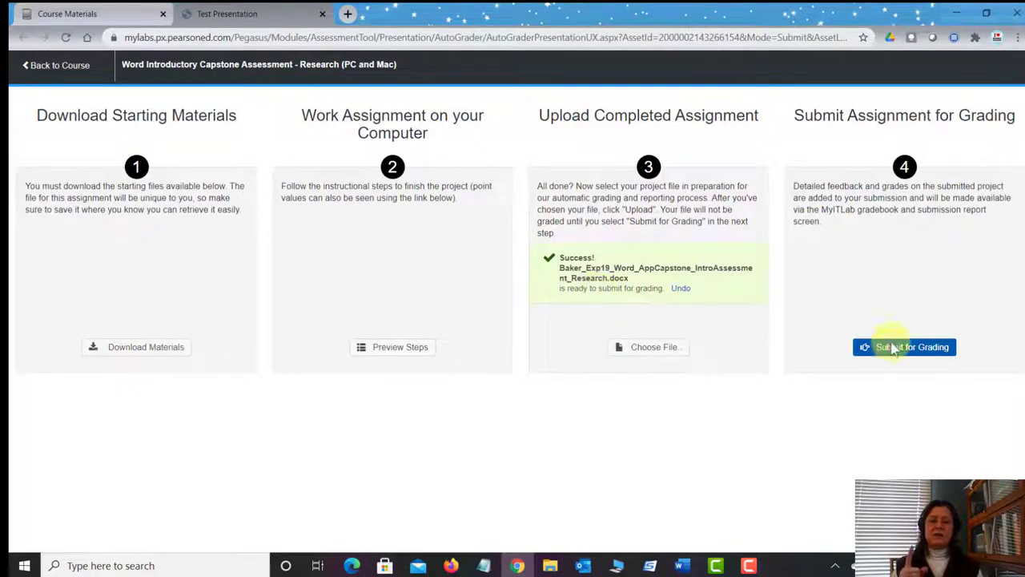
pyautogui.click(927, 347)
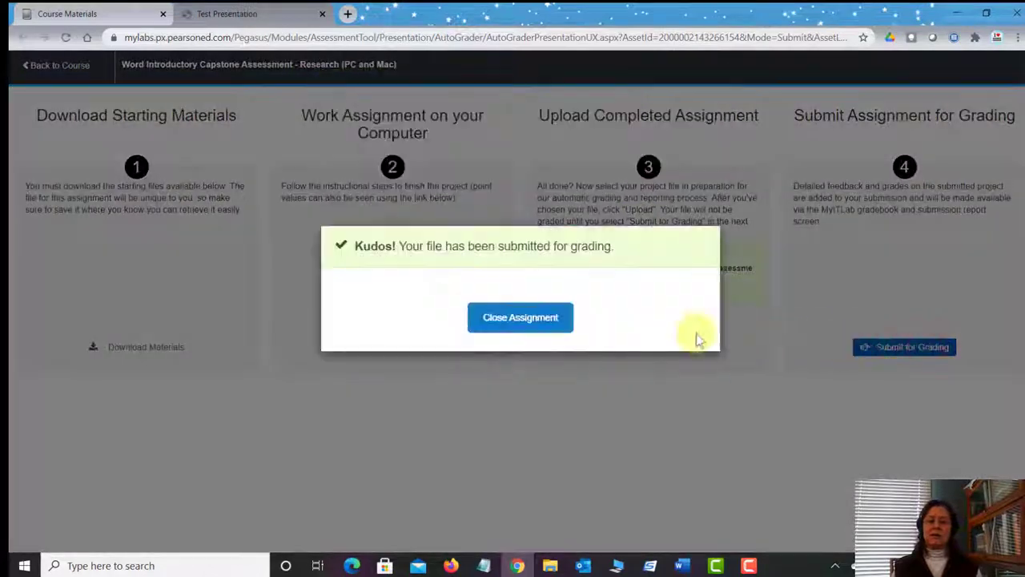
pyautogui.click(521, 324)
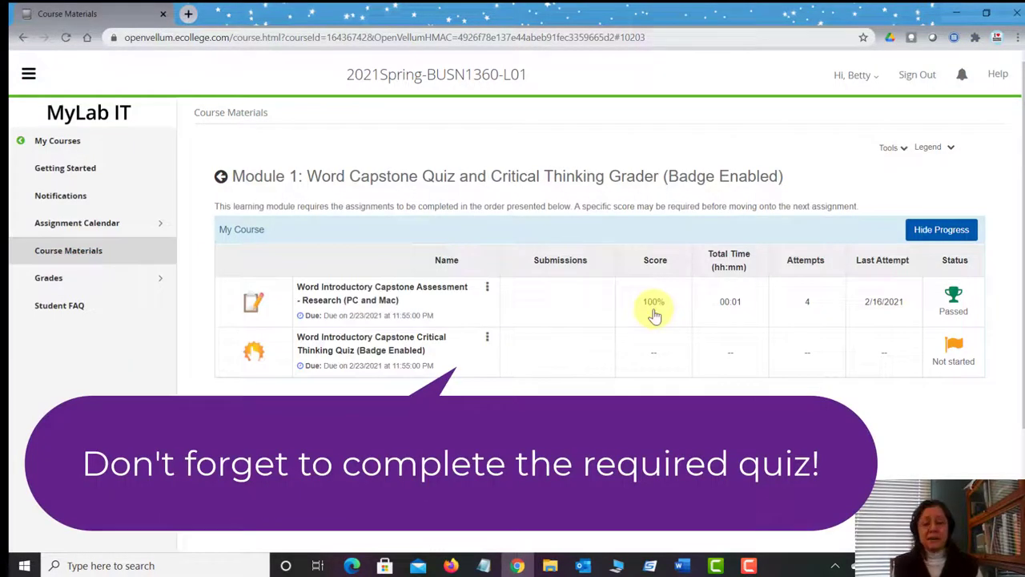
# - Open the Word Introductory Capstone Critical Thinking Quiz (Badge Enabled) in Module 1
pyautogui.click(370, 355)
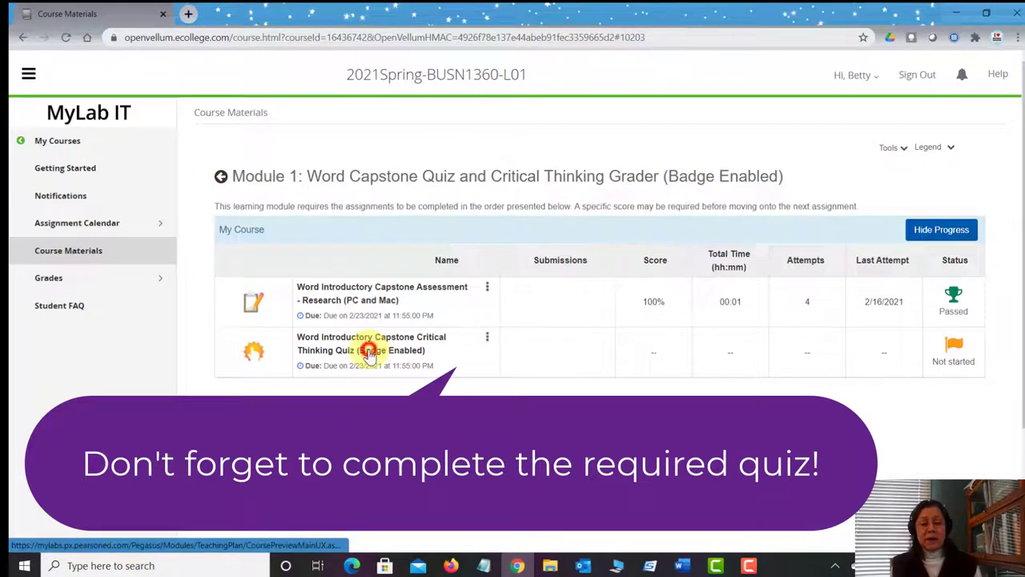